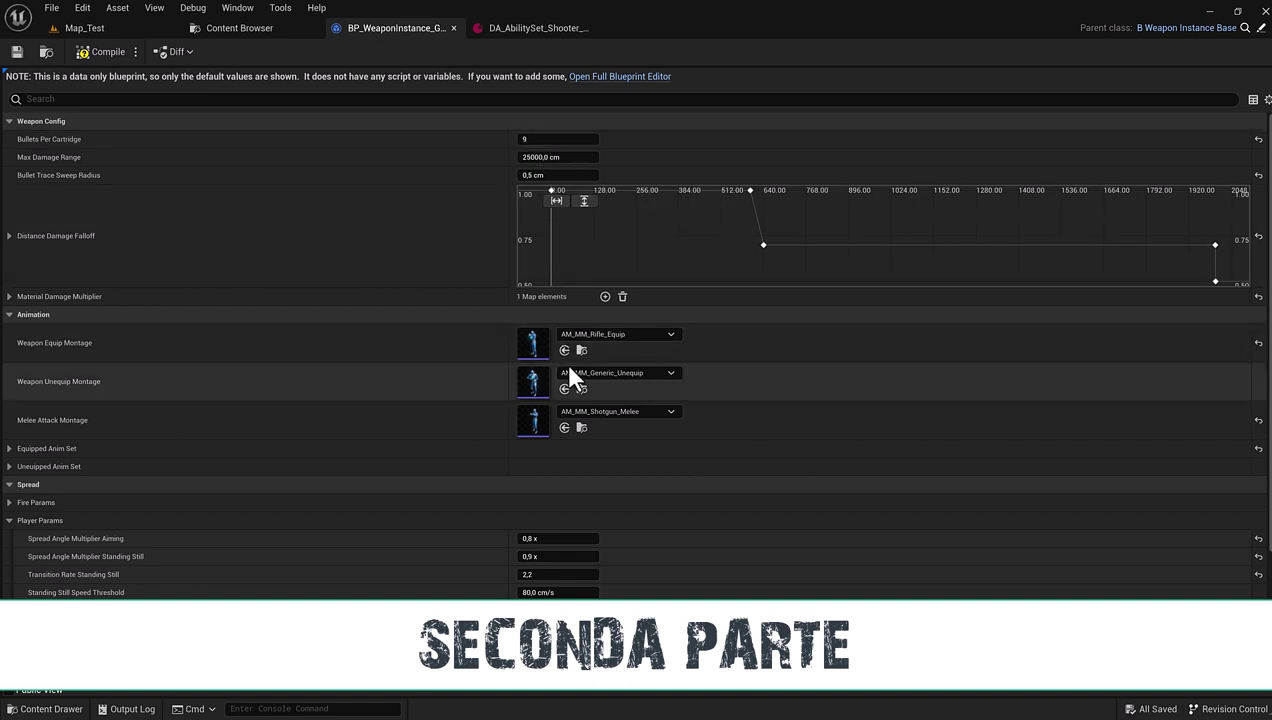
# - Enter 1 as the Bullets Per Cartridge value in BP_WeaponInstance's Weapon Config
pyautogui.click(530, 139)
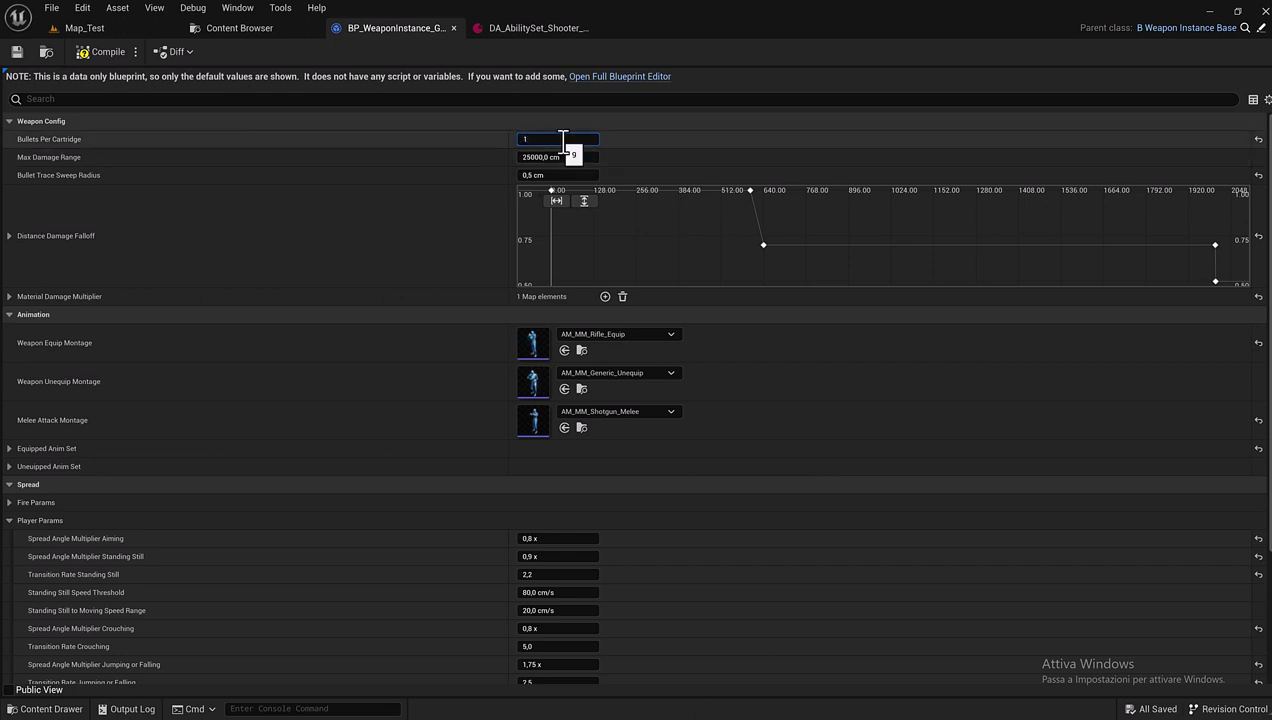
pyautogui.write('1')
pyautogui.press('Return')
pyautogui.click(414, 134)
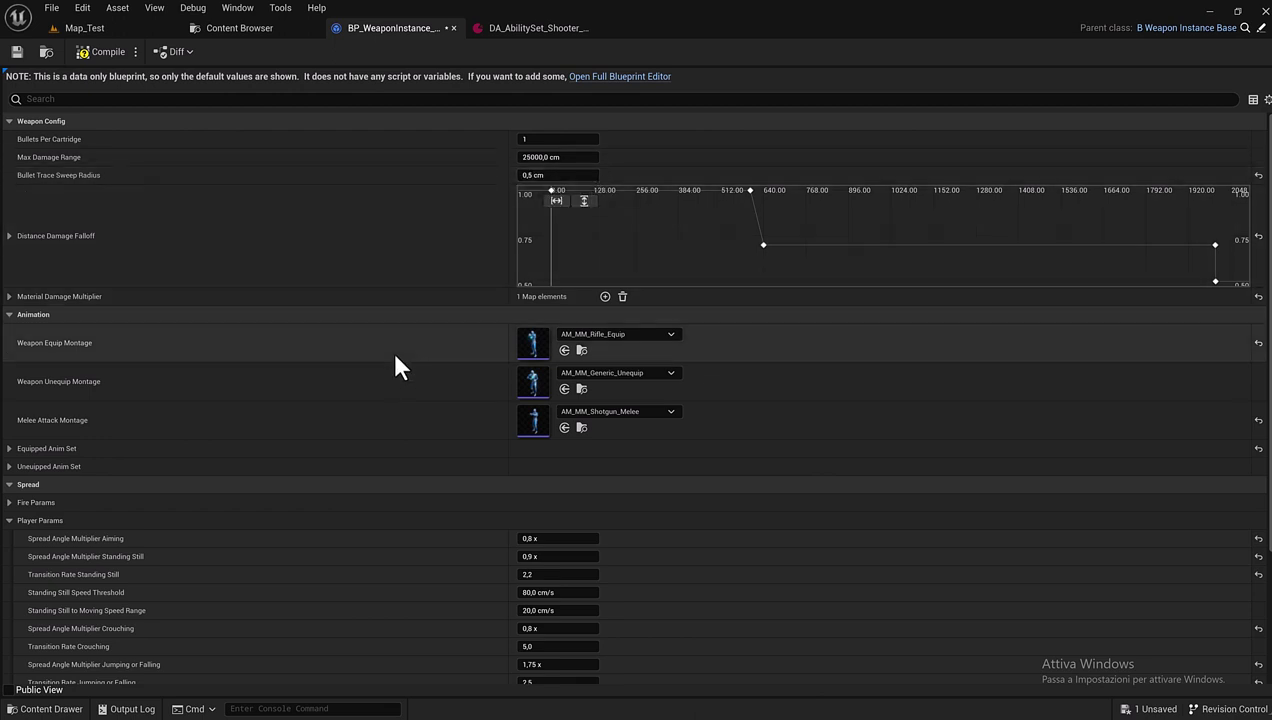
pyautogui.scroll(-3, 400, 397)
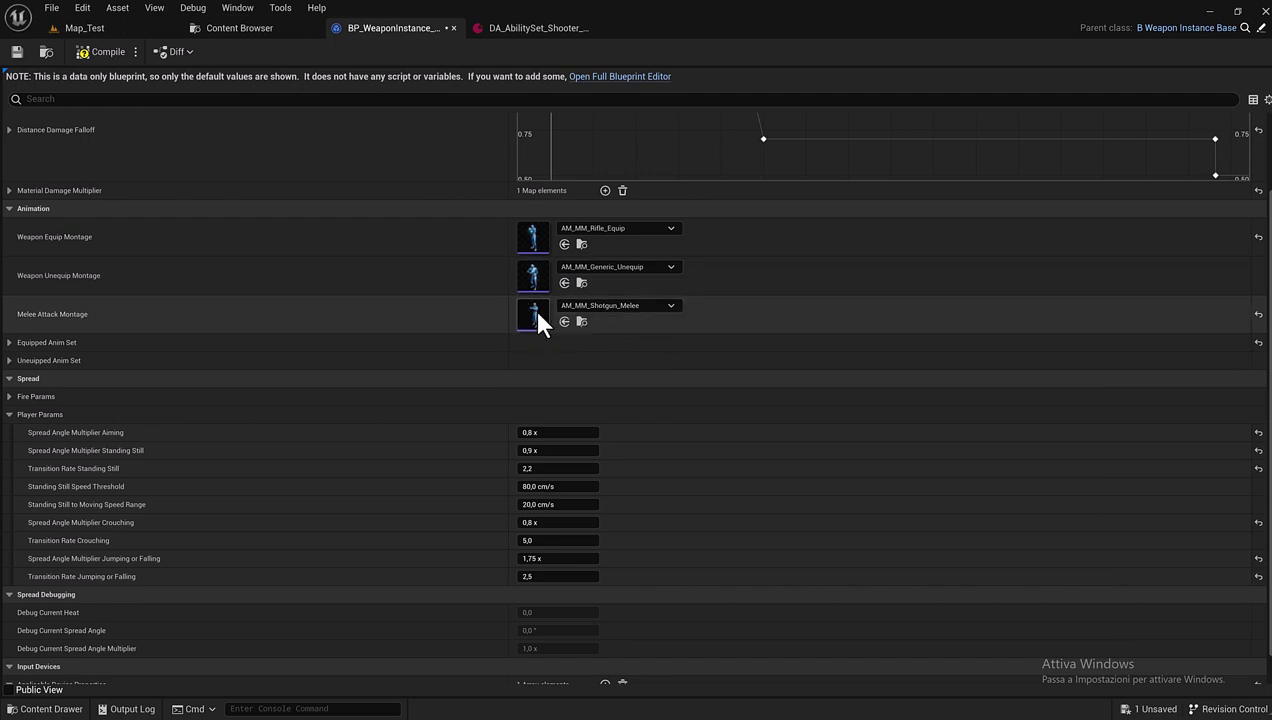
pyautogui.scroll(-1, 606, 314)
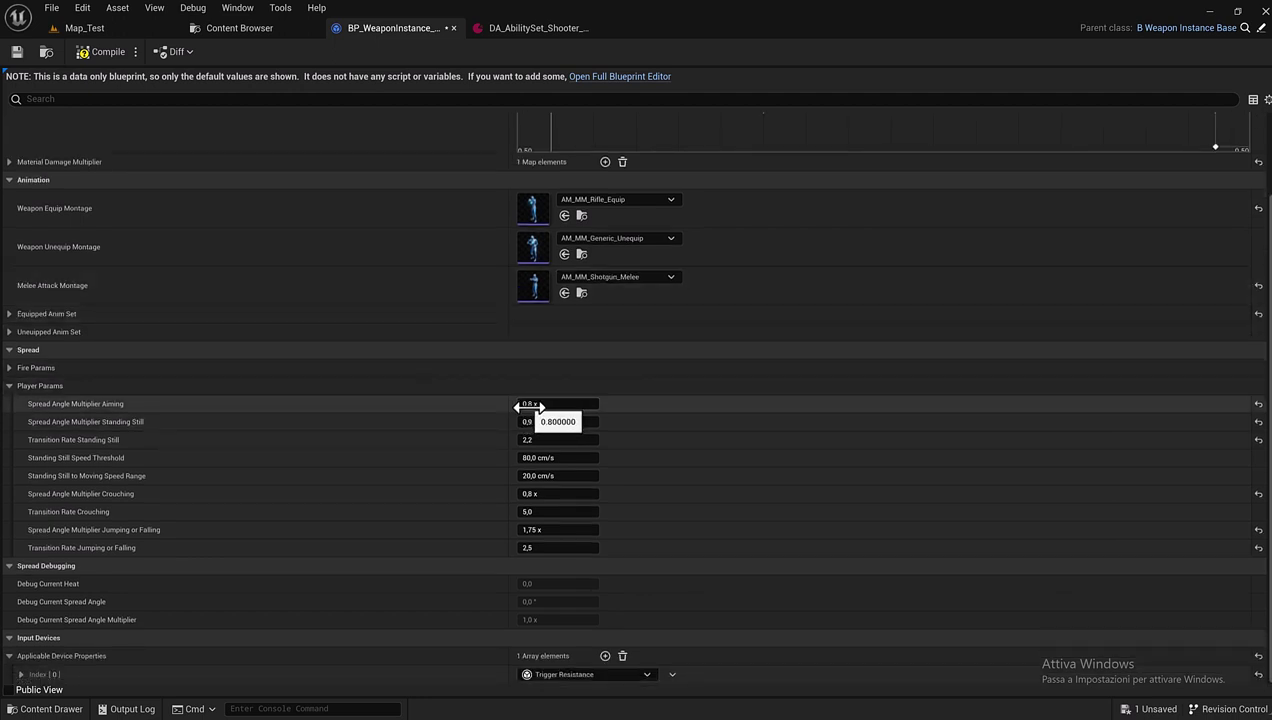
pyautogui.moveTo(545, 403)
pyautogui.click(555, 404)
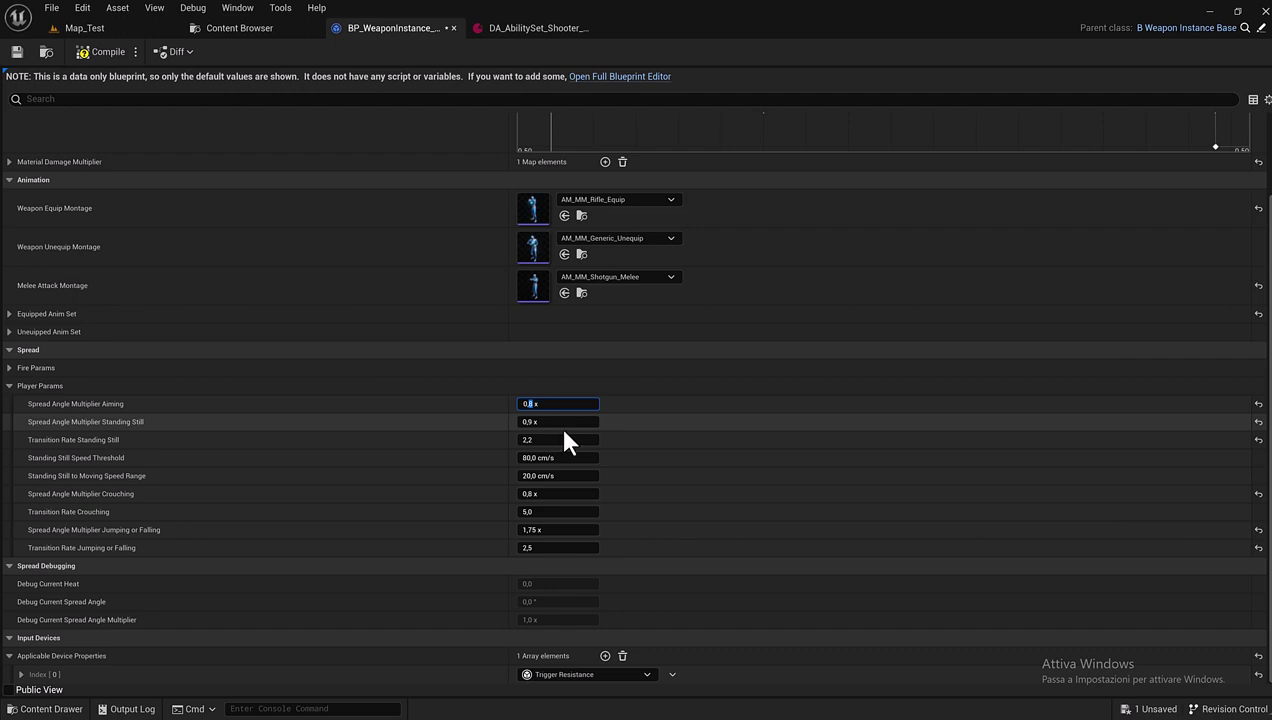
# - Set the Aiming multiplier to 0.3, Standing Still to 0.4 and Crouching to 0.3
pyautogui.write('3 x')
pyautogui.click(538, 424)
pyautogui.write('0,4')
pyautogui.press('Return')
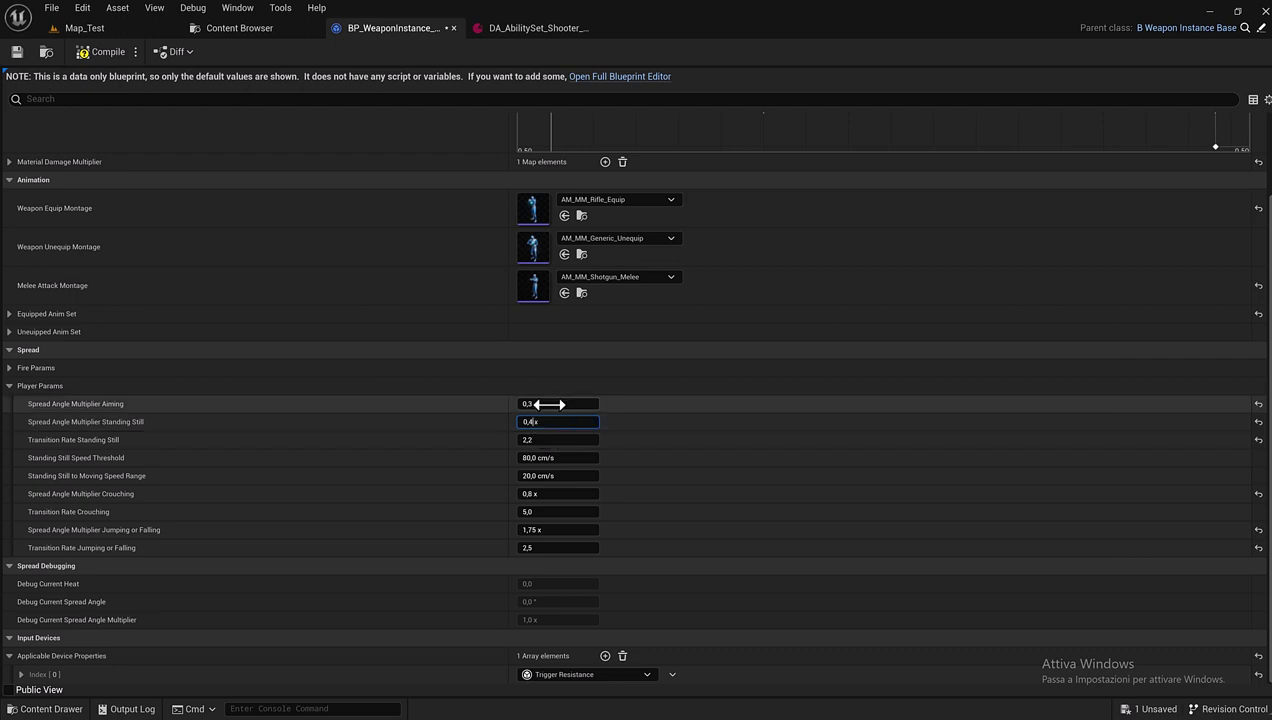
pyautogui.click(538, 494)
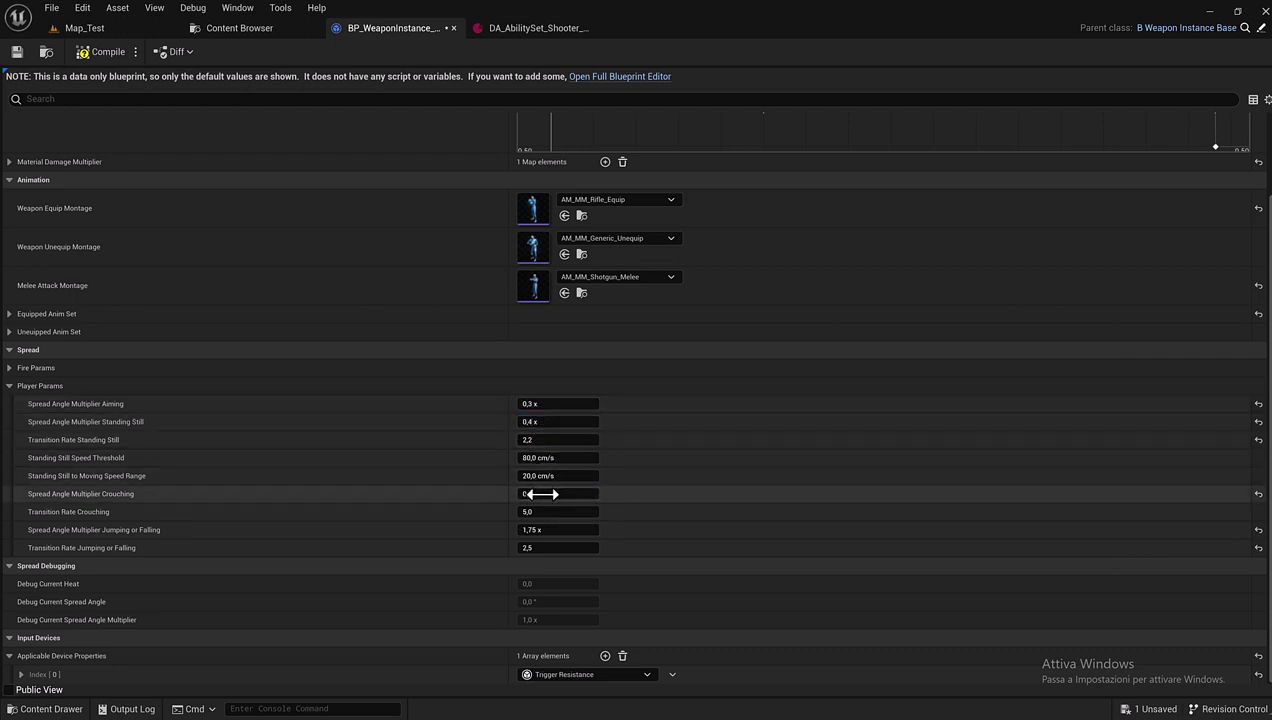
pyautogui.write('3')
pyautogui.press('Return')
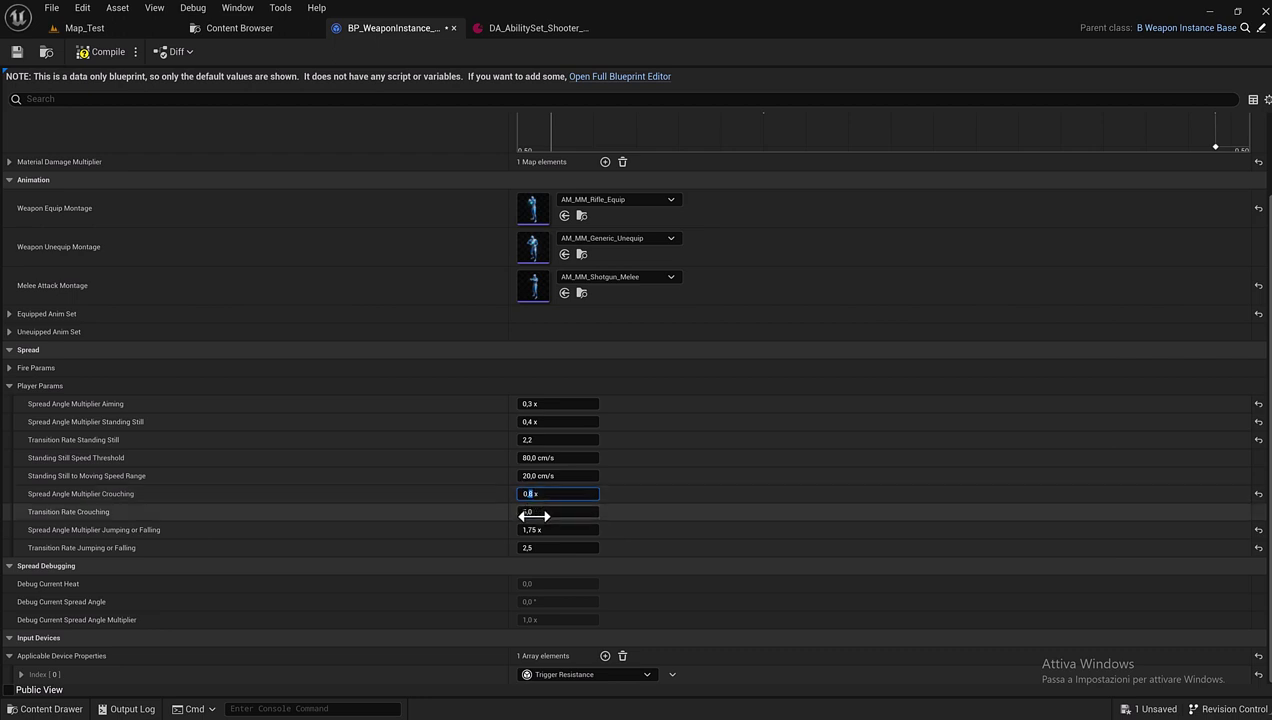
# - Change the Jumping or Falling spread multiplier to 1.2
pyautogui.click(535, 532)
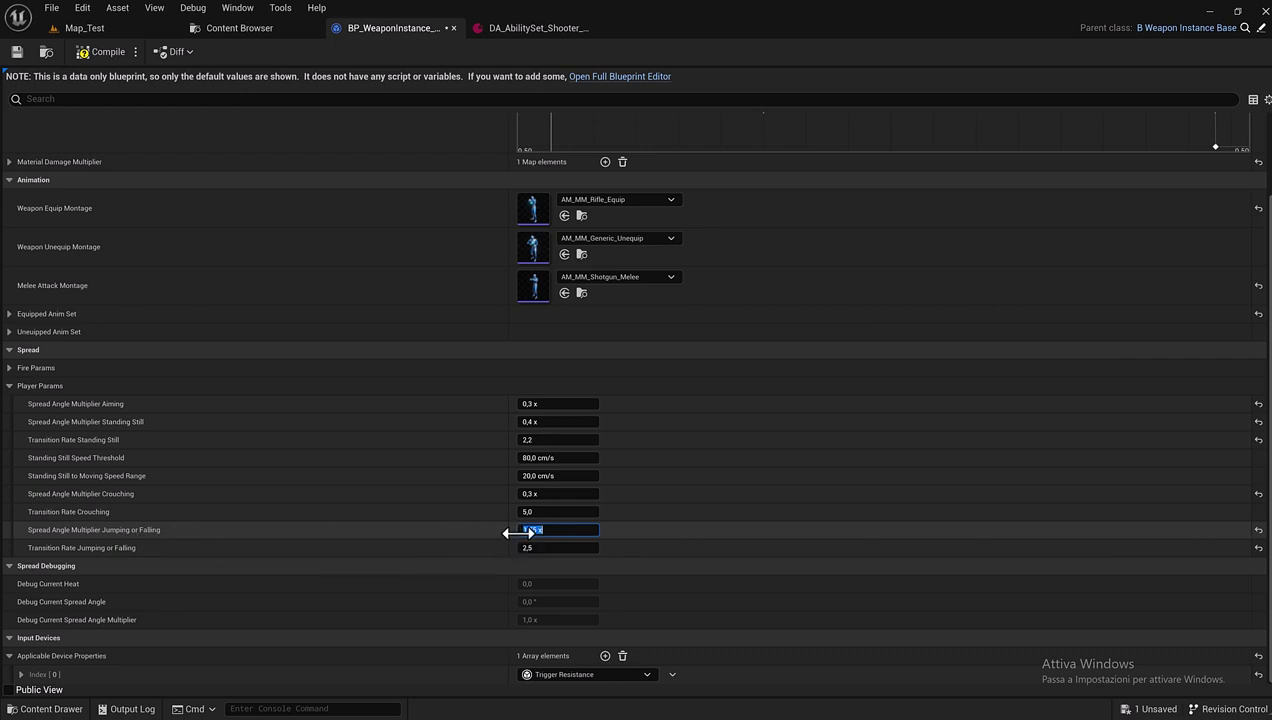
pyautogui.moveTo(526, 532); pyautogui.dragTo(532, 531)
pyautogui.doubleClick(533, 531)
pyautogui.write('2')
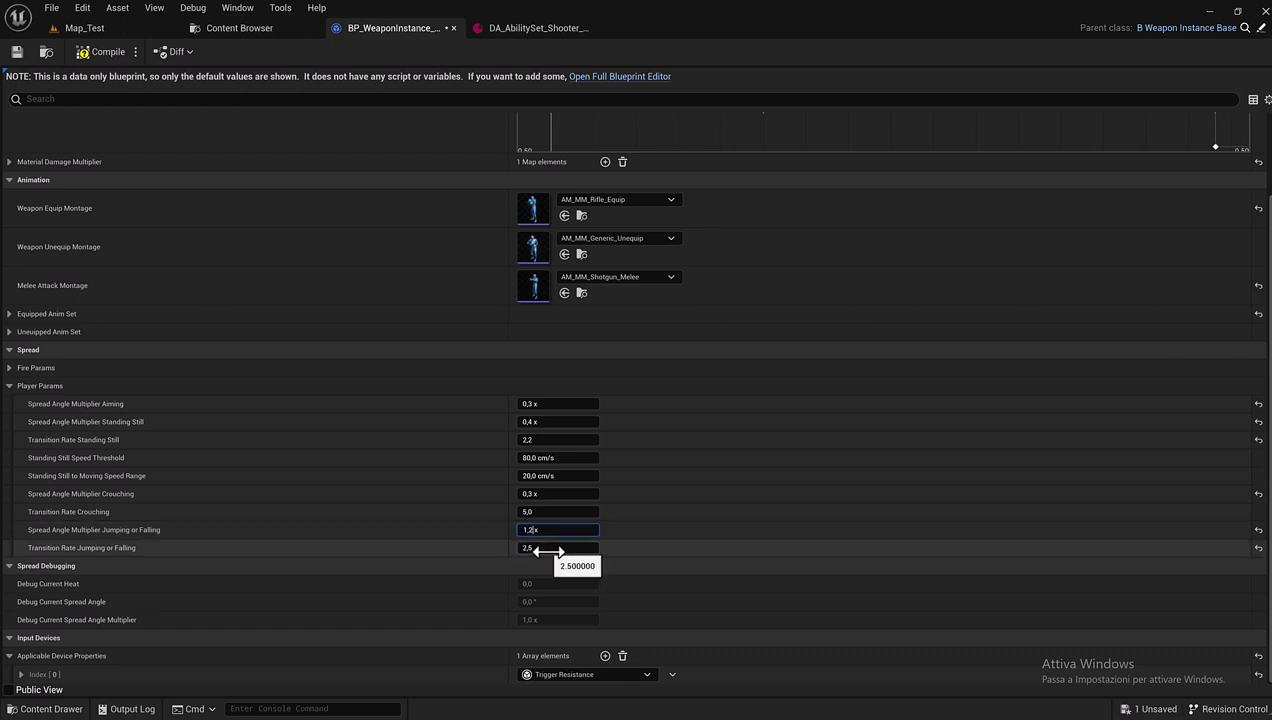
pyautogui.press('Return')
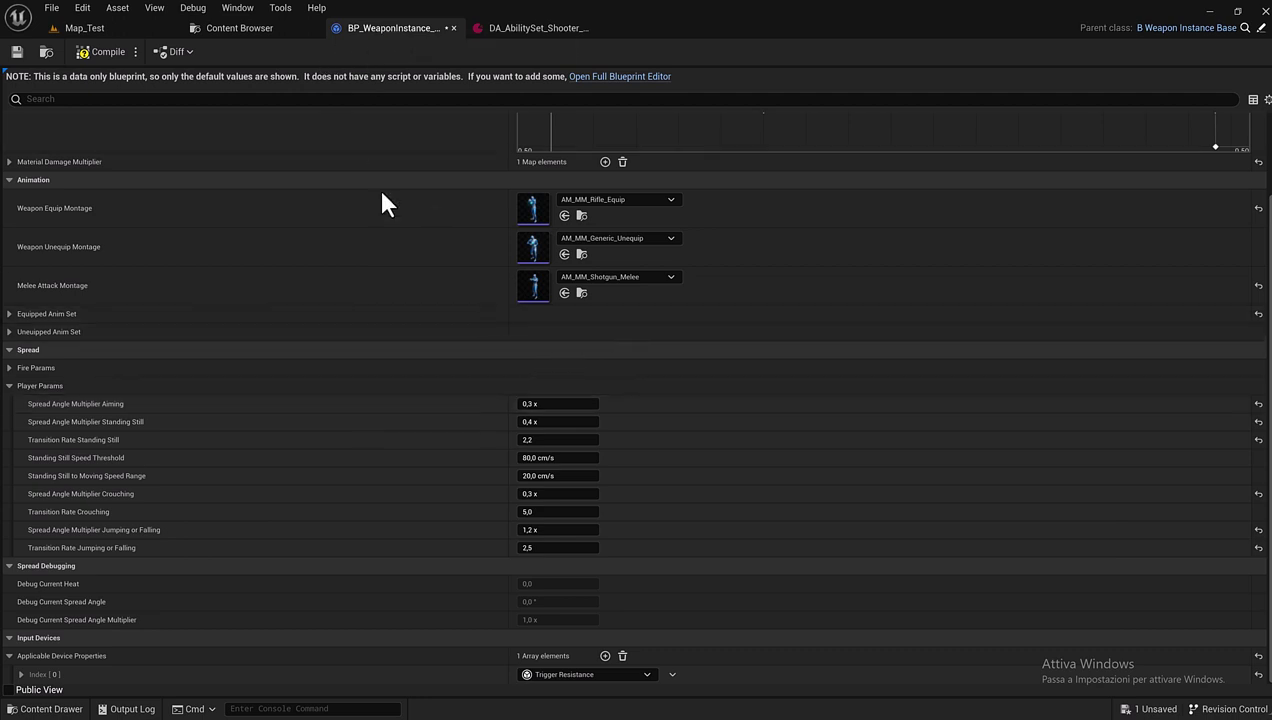
# - Save BP_WeaponInstance, then close its editor tab and the Message Log
pyautogui.scroll(3, 440, 322)
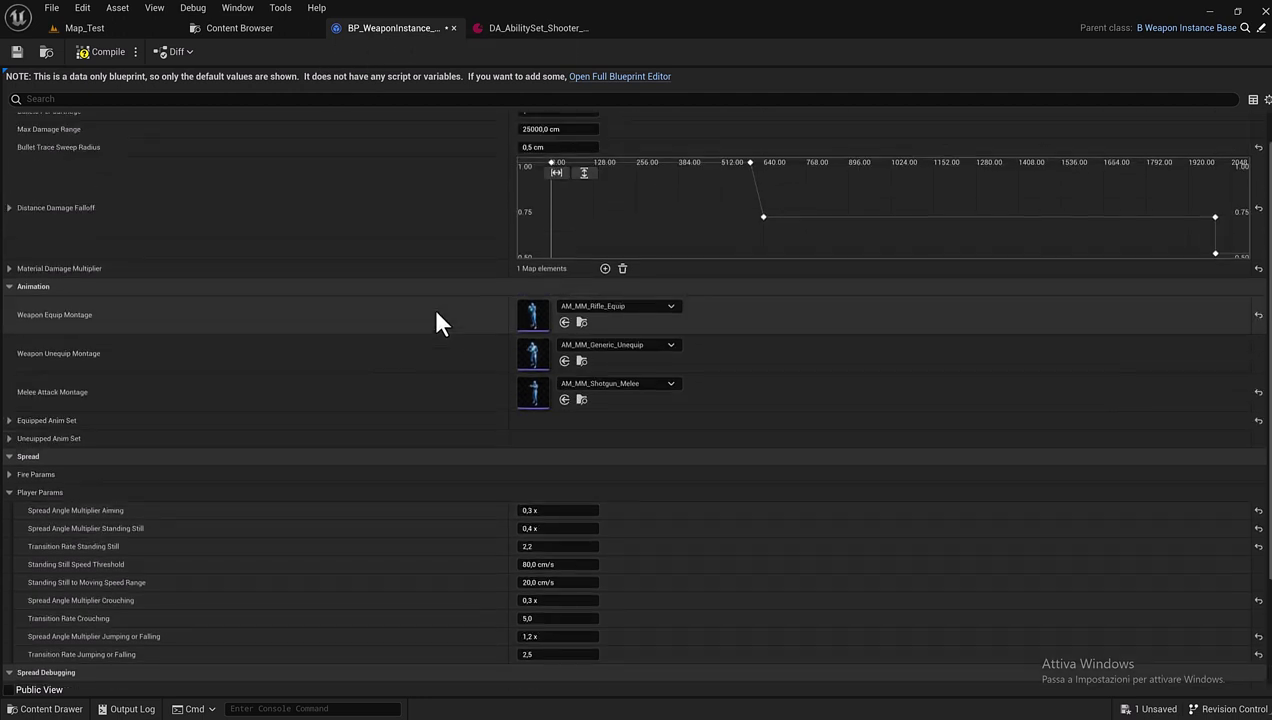
pyautogui.scroll(1, 432, 307)
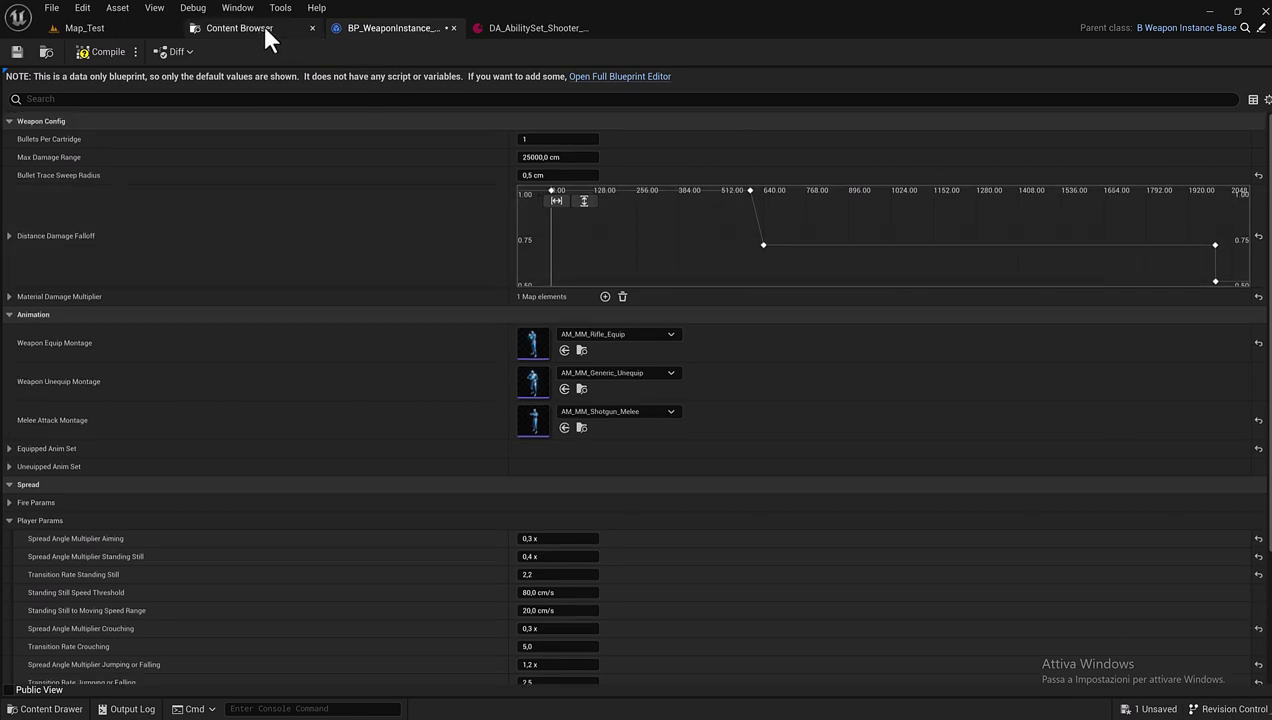
pyautogui.click(17, 53)
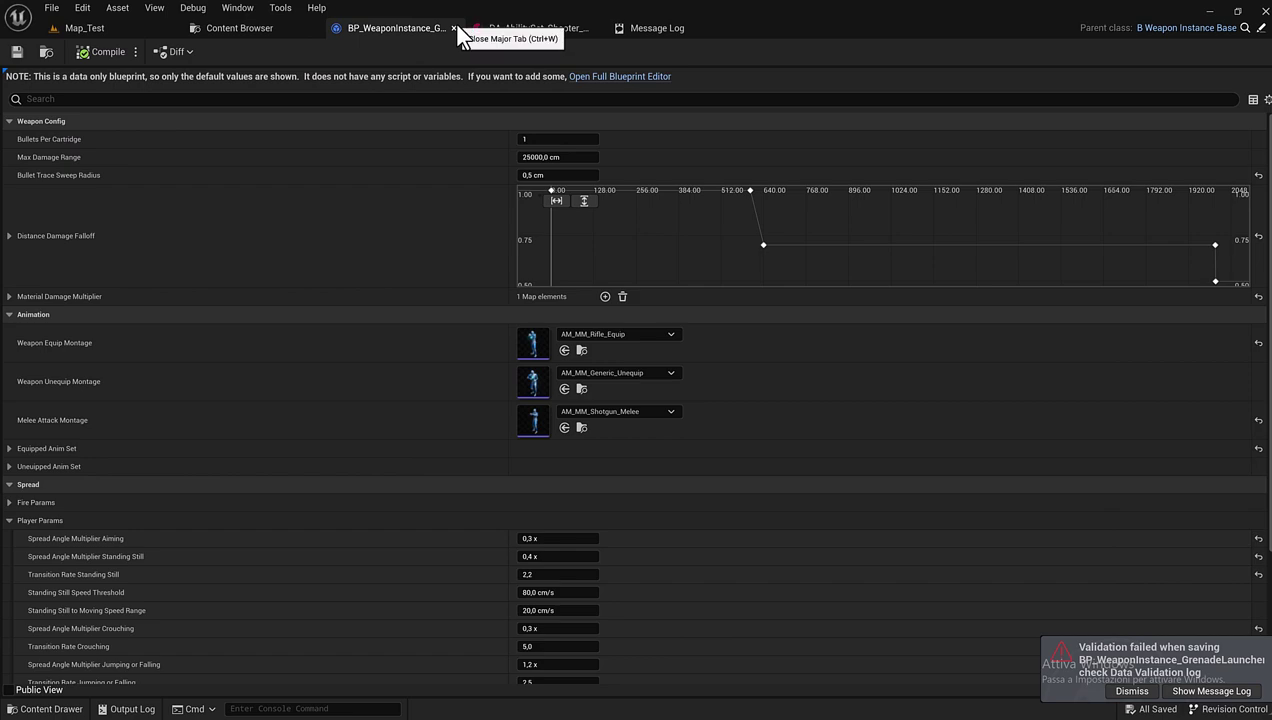
pyautogui.click(454, 28)
pyautogui.click(598, 32)
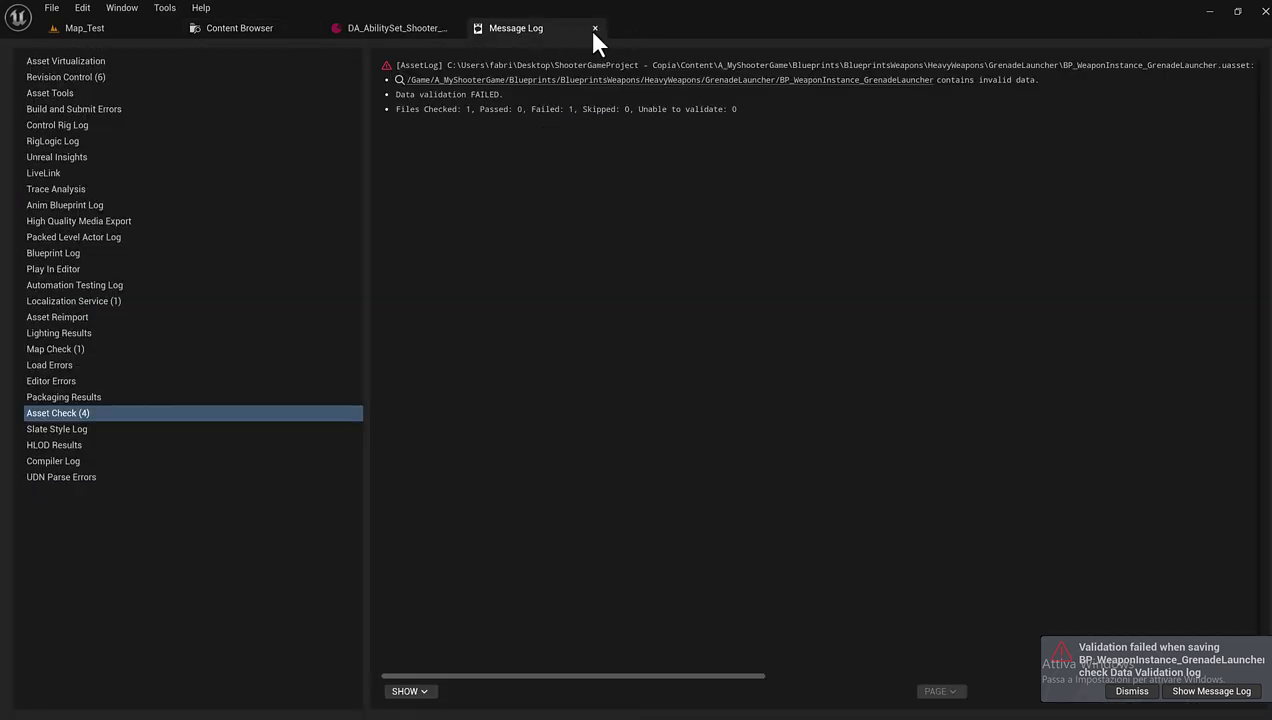
pyautogui.click(595, 29)
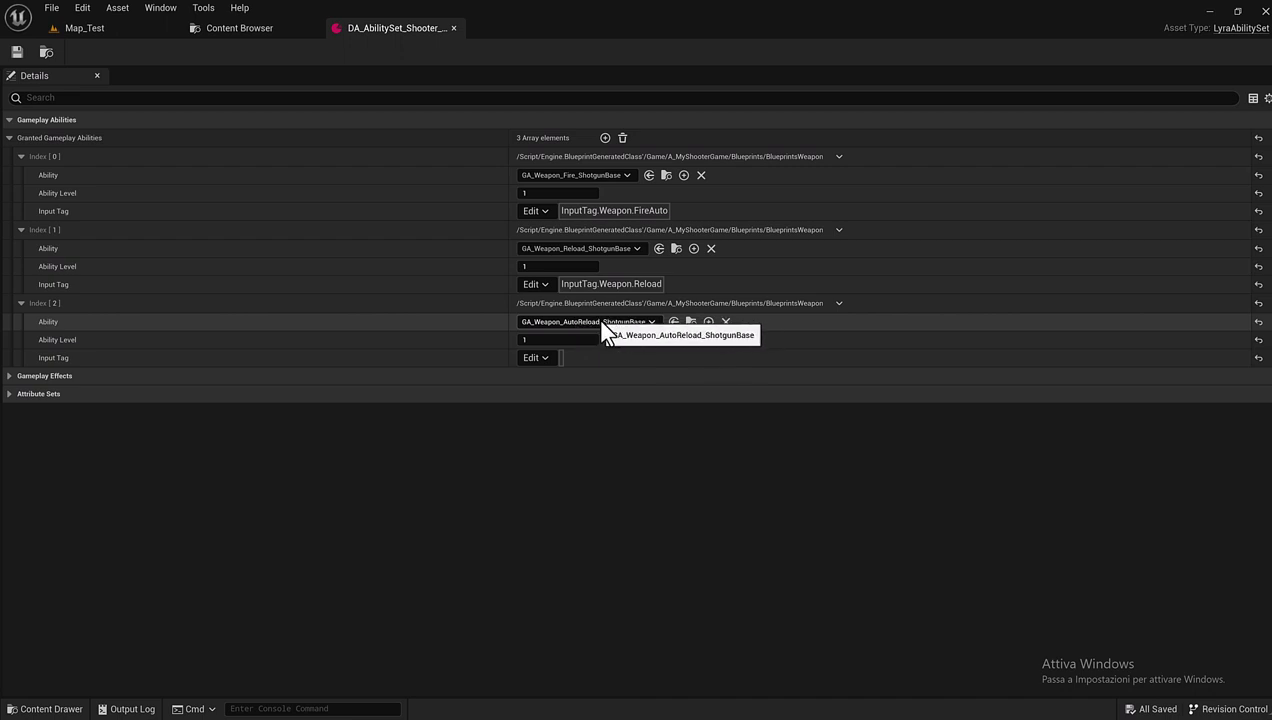
pyautogui.click(252, 14)
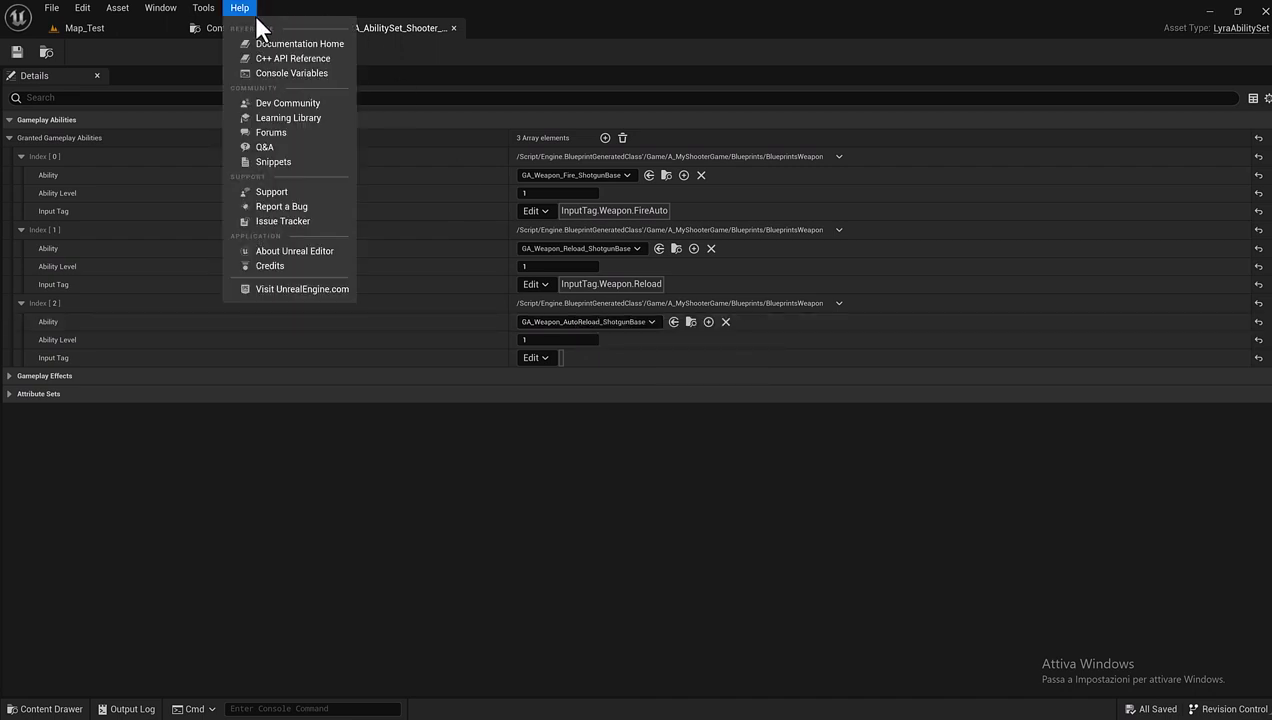
pyautogui.click(253, 15)
pyautogui.click(243, 27)
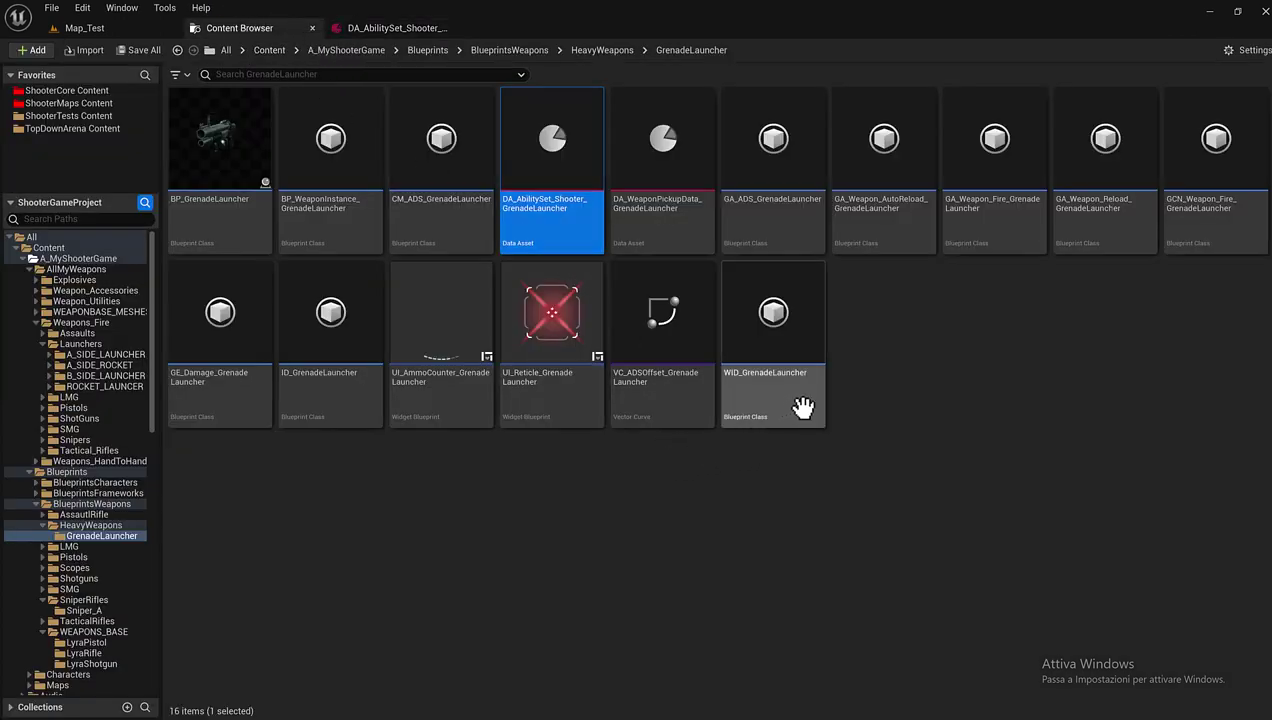
pyautogui.moveTo(884, 232)
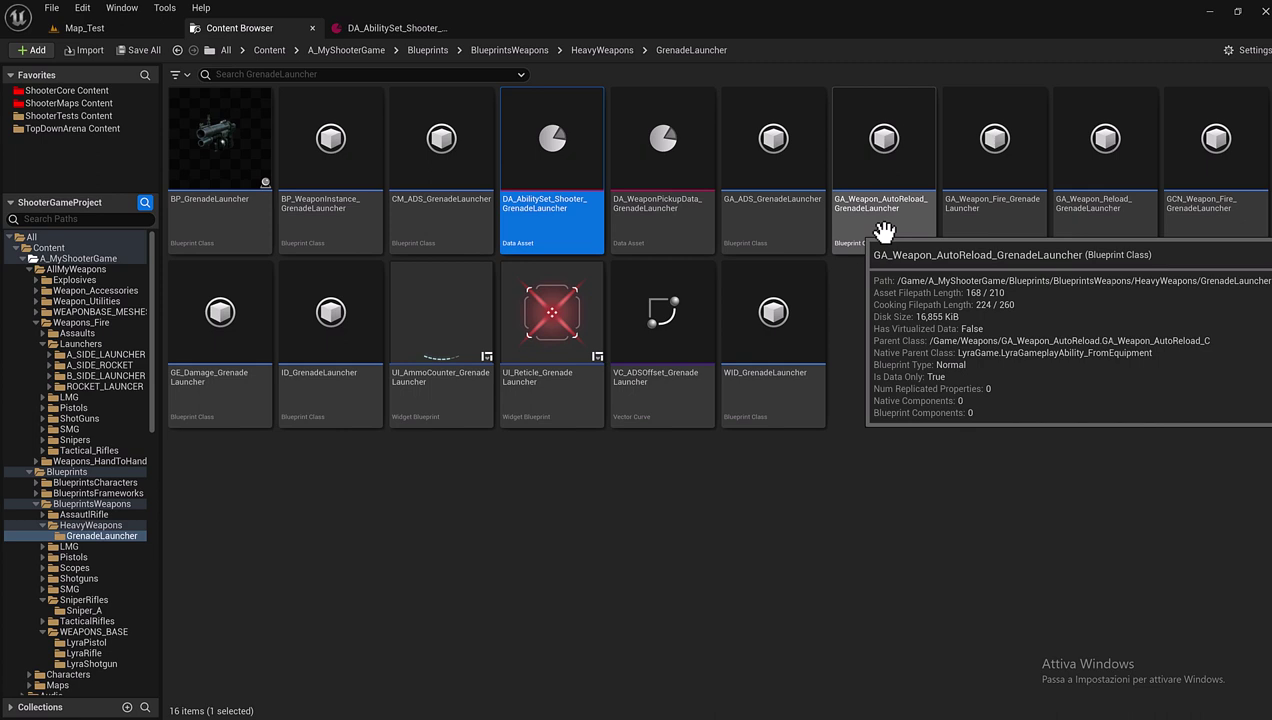
pyautogui.click(393, 33)
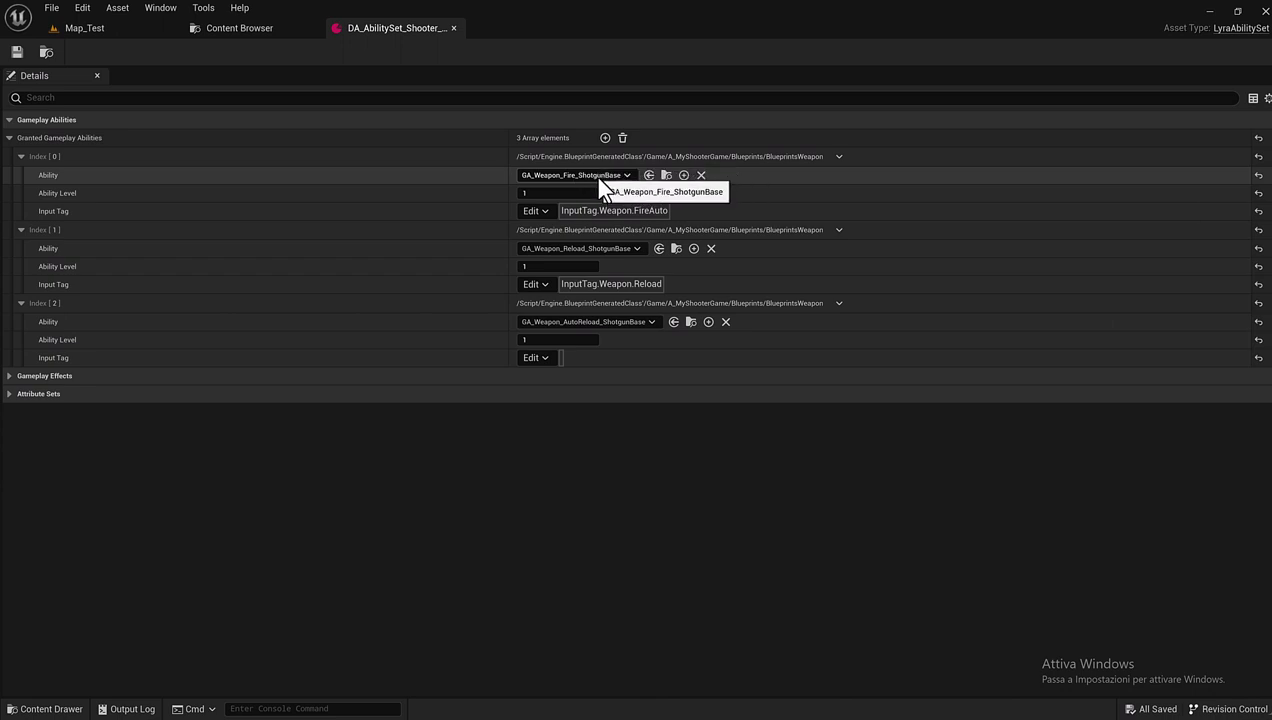
# - Assign GA_Weapon_Fire_GrenadeLauncher from the GrenadeLauncher folder as the Index 0 ability
pyautogui.click(245, 28)
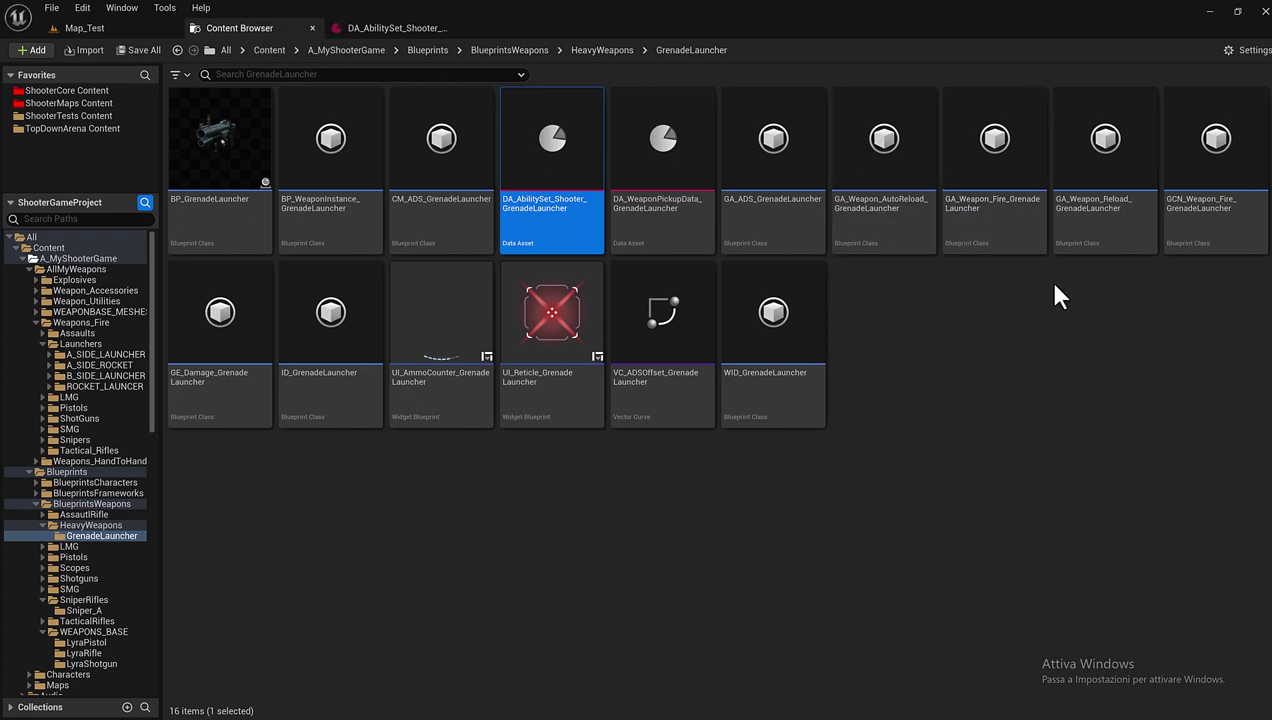
pyautogui.click(1178, 242)
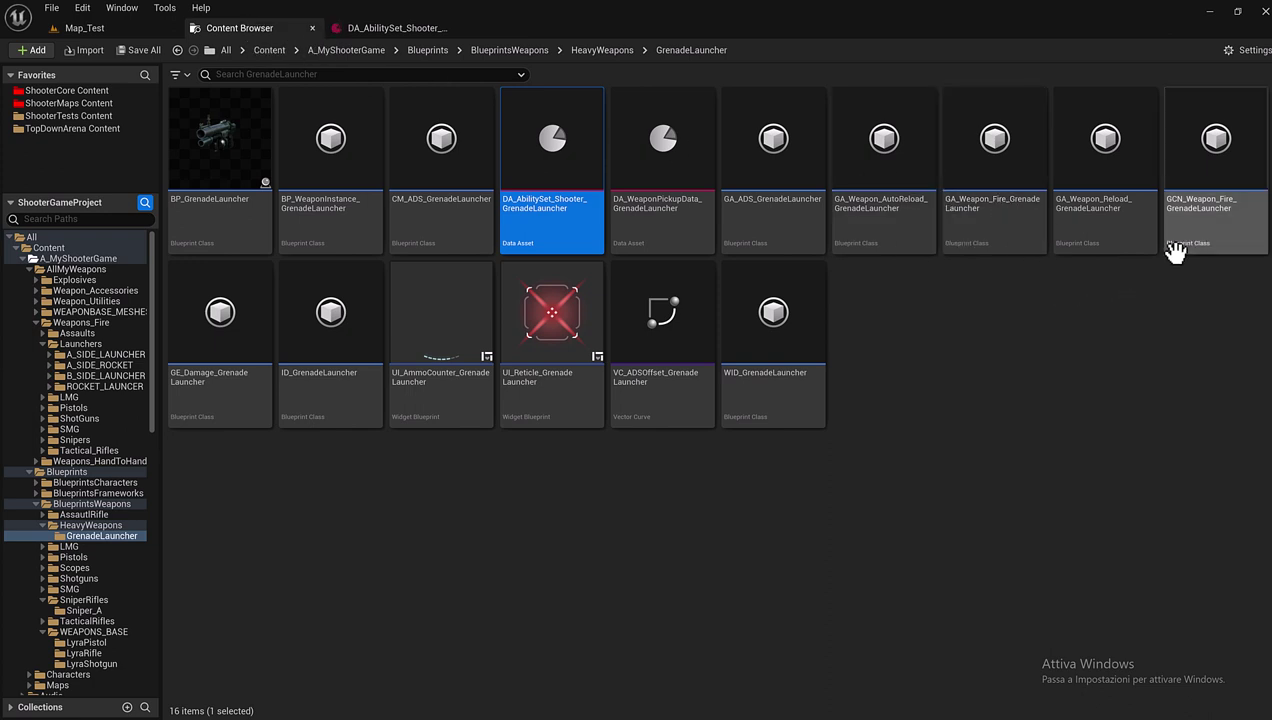
pyautogui.click(987, 215)
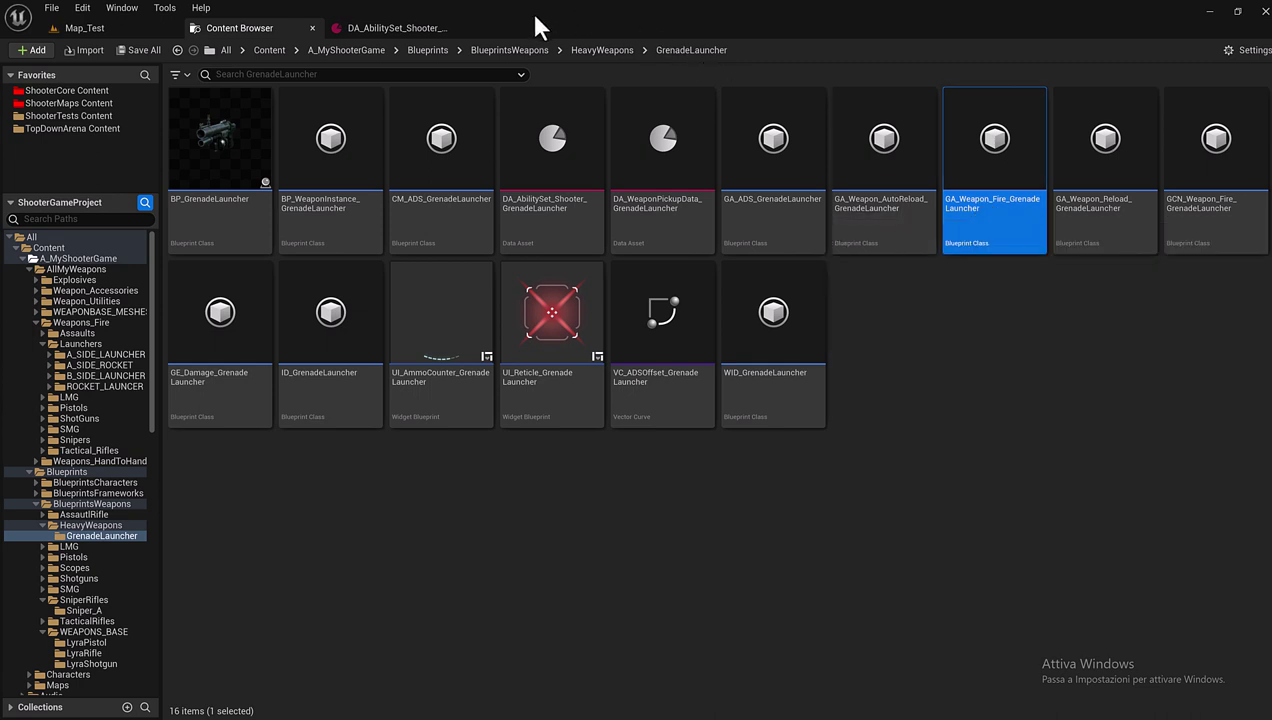
pyautogui.click(402, 31)
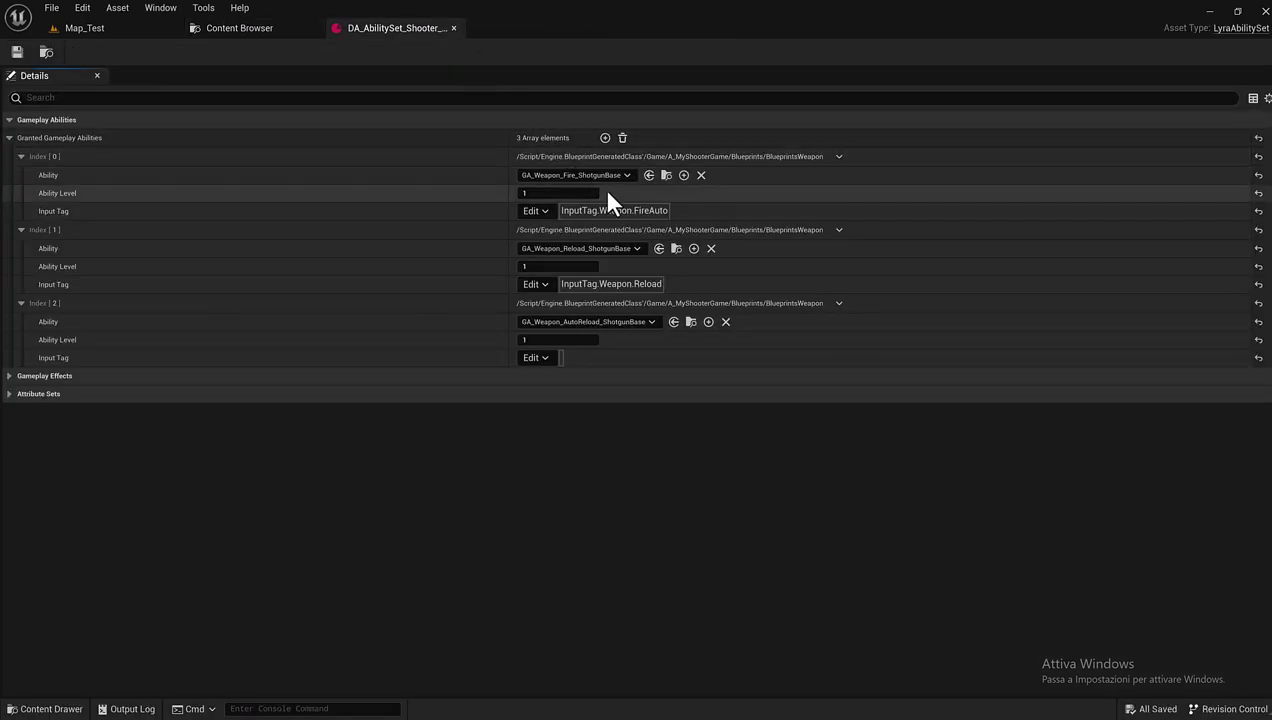
pyautogui.click(649, 175)
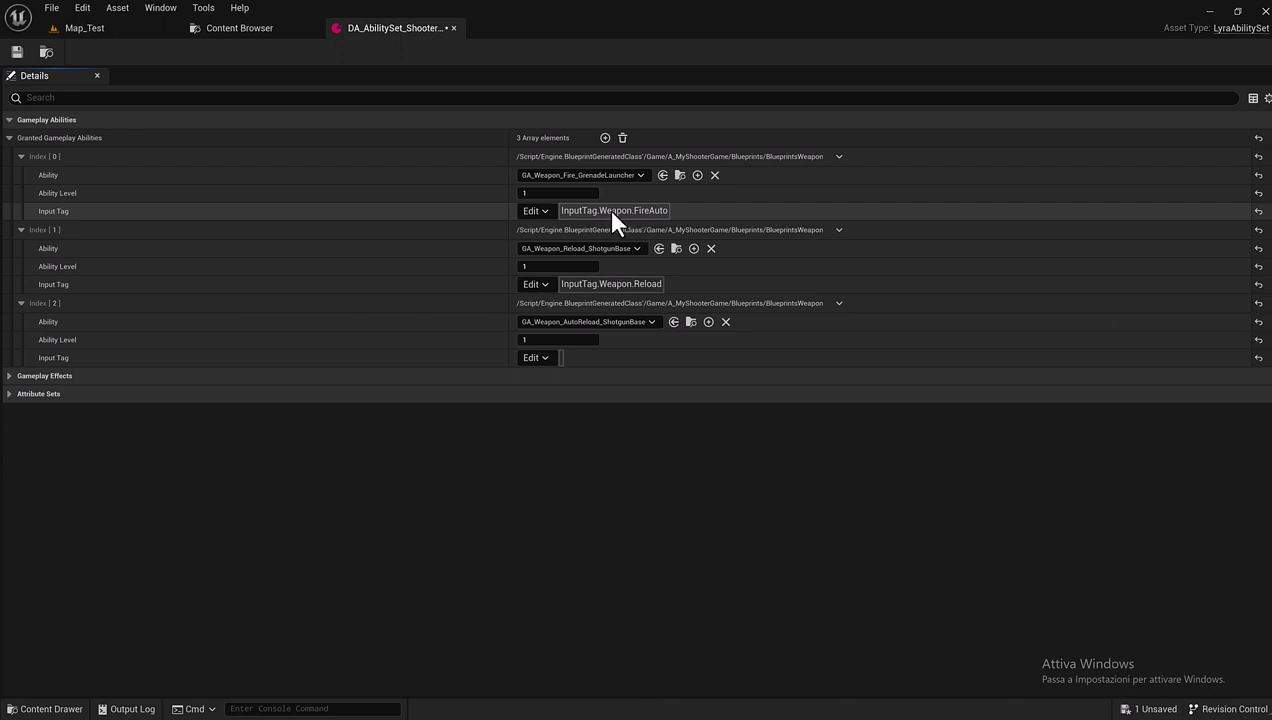
# - Switch Index 0's input tag from InputTag.Weapon.FireAuto to InputTag.Weapon.Fire and save the ability set
pyautogui.click(546, 213)
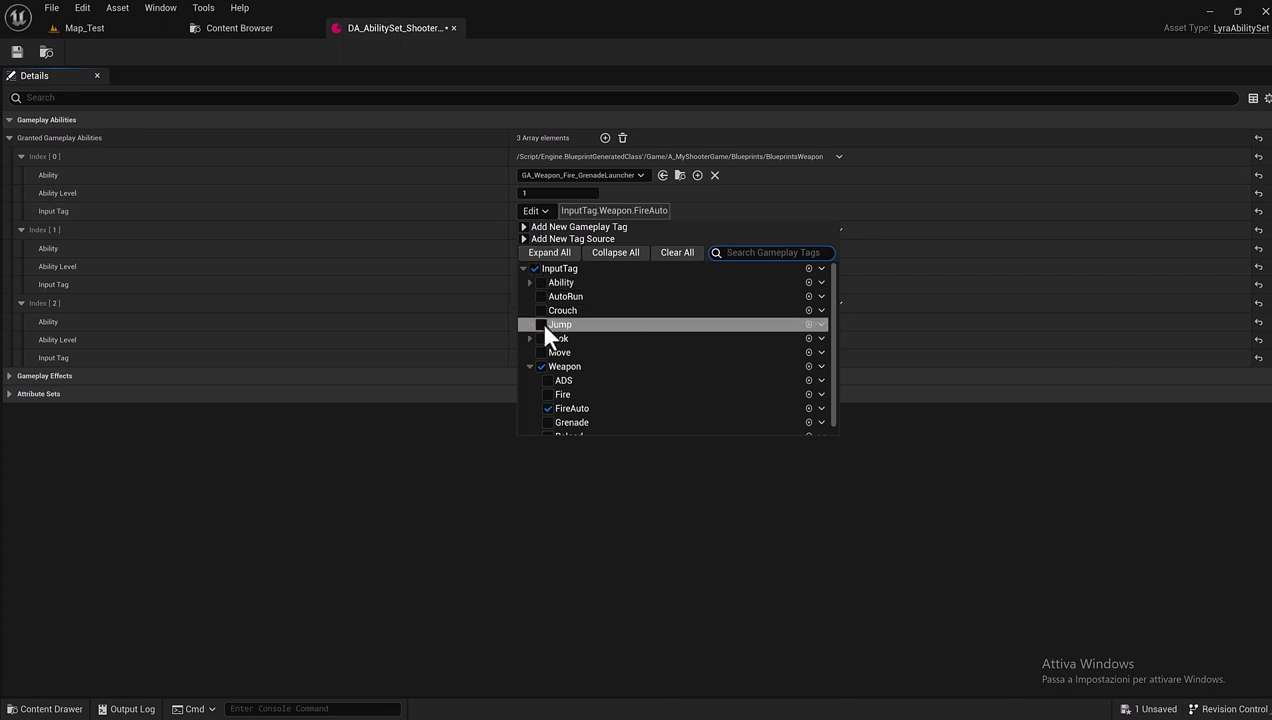
pyautogui.scroll(-1, 548, 338)
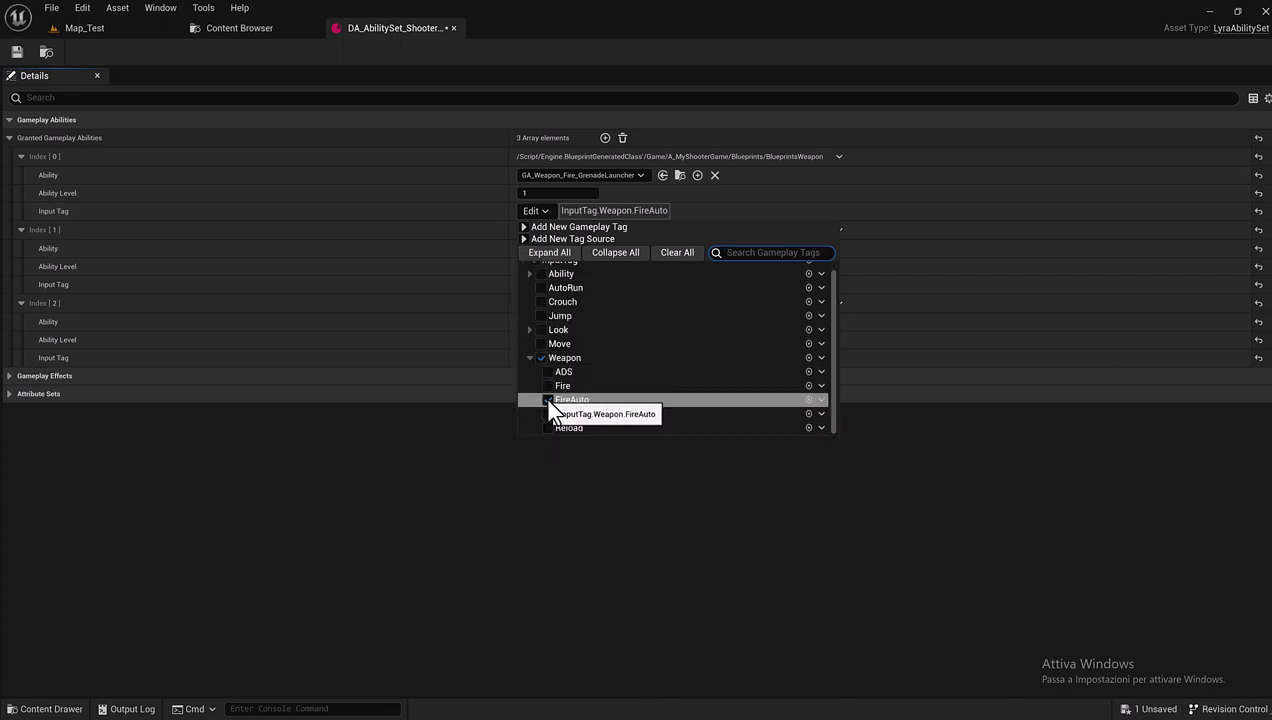
pyautogui.click(549, 384)
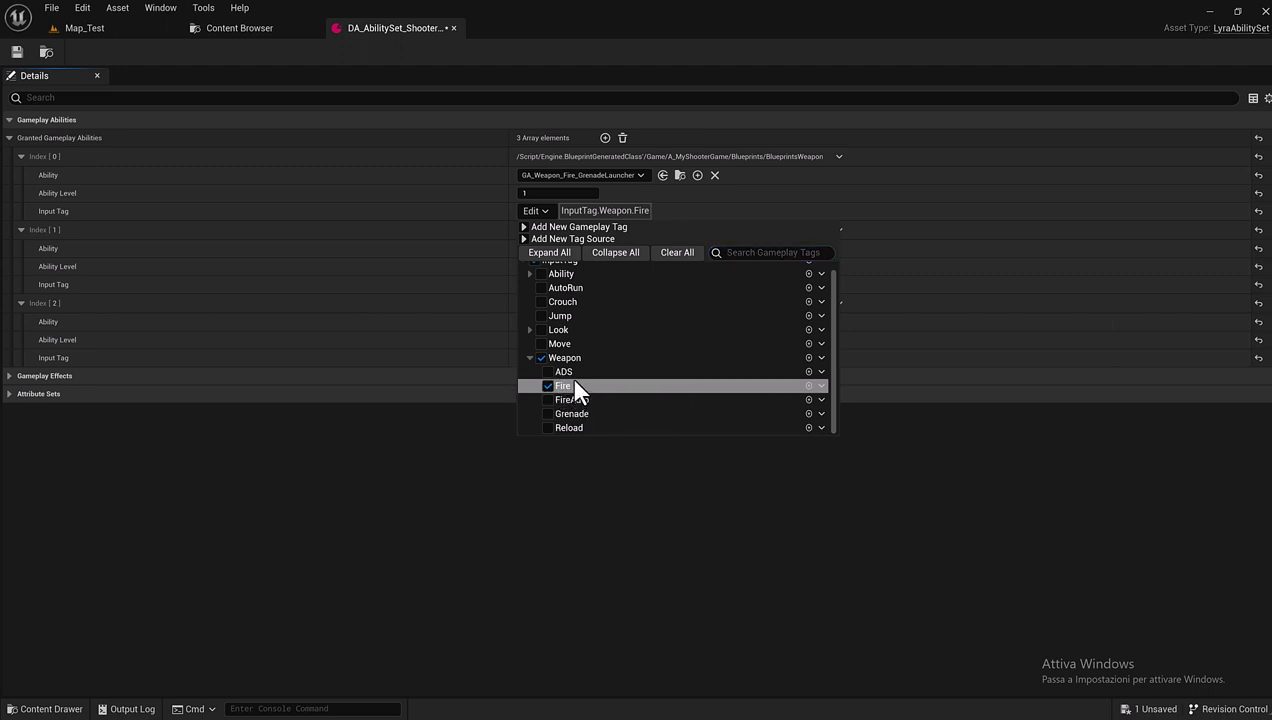
pyautogui.click(623, 190)
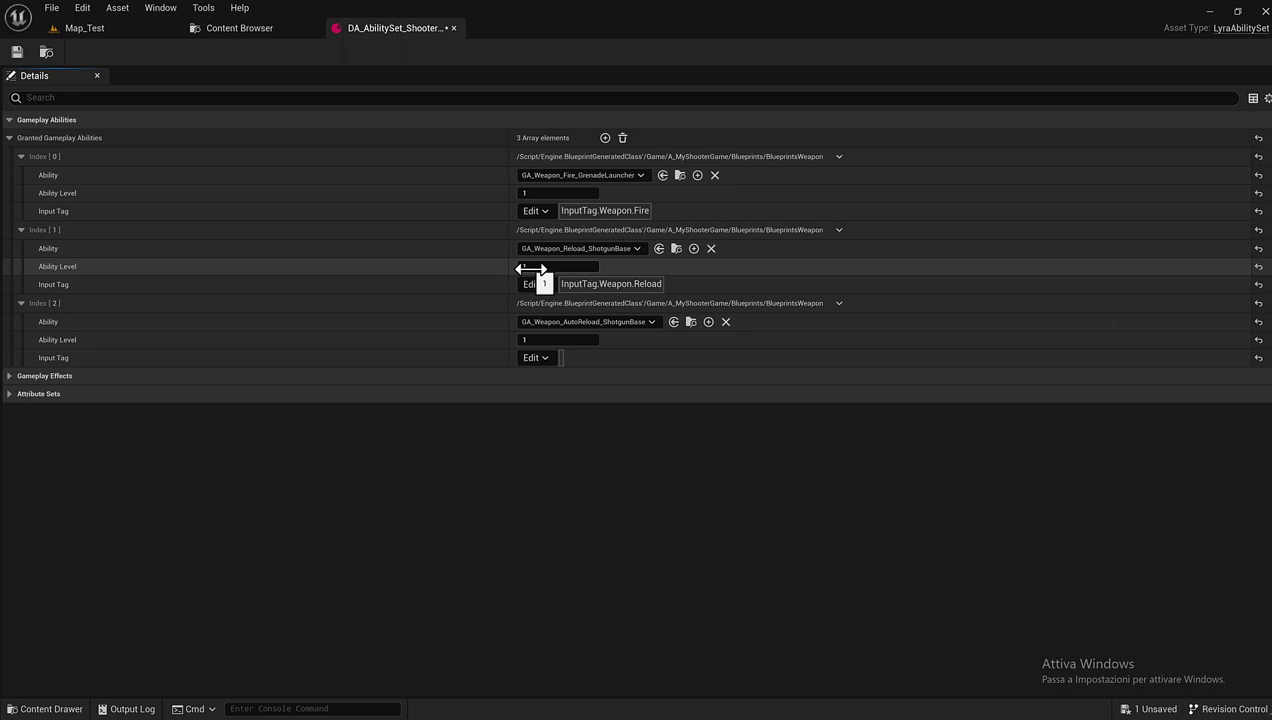
pyautogui.click(15, 53)
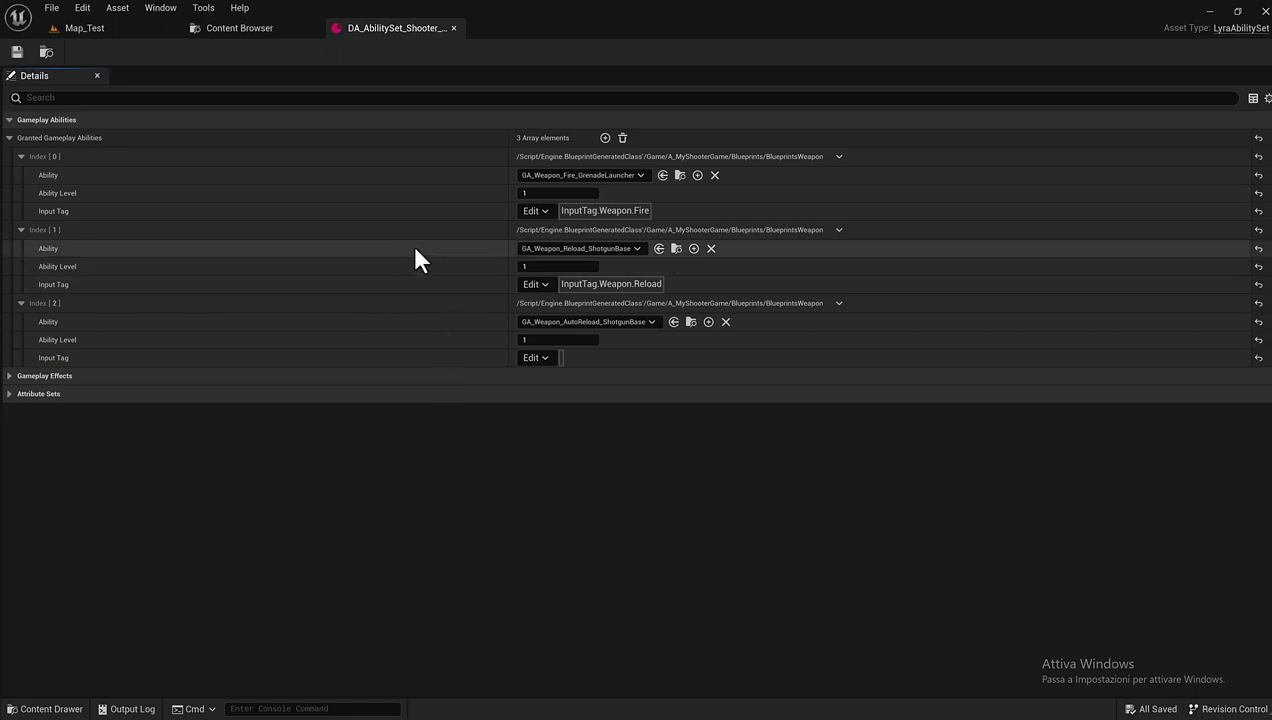
pyautogui.click(250, 29)
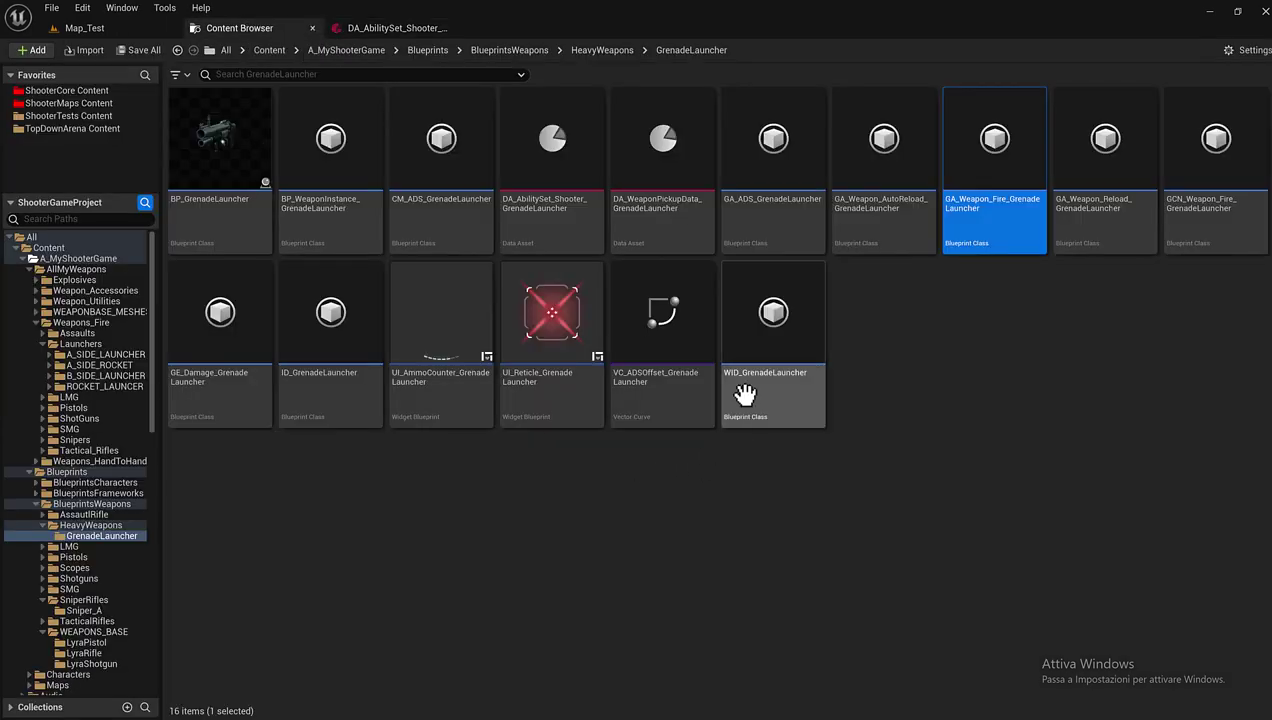
pyautogui.click(430, 200)
pyautogui.click(762, 214)
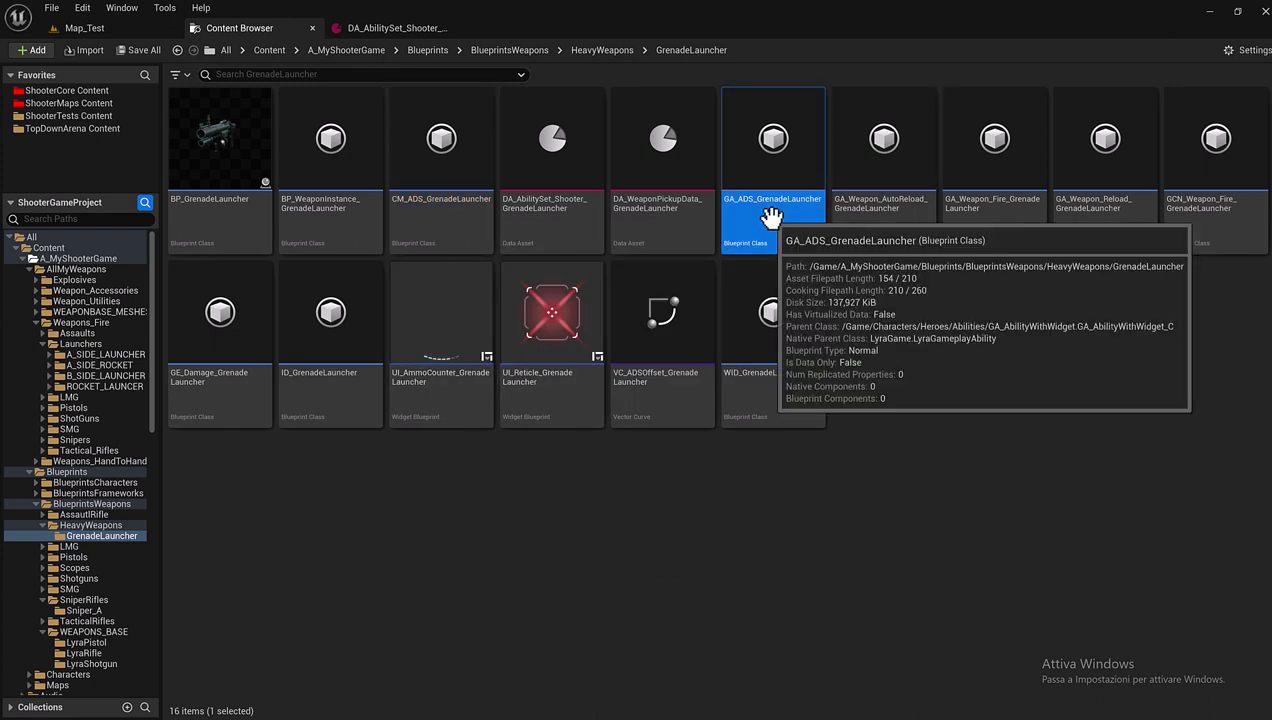
pyautogui.click(660, 320)
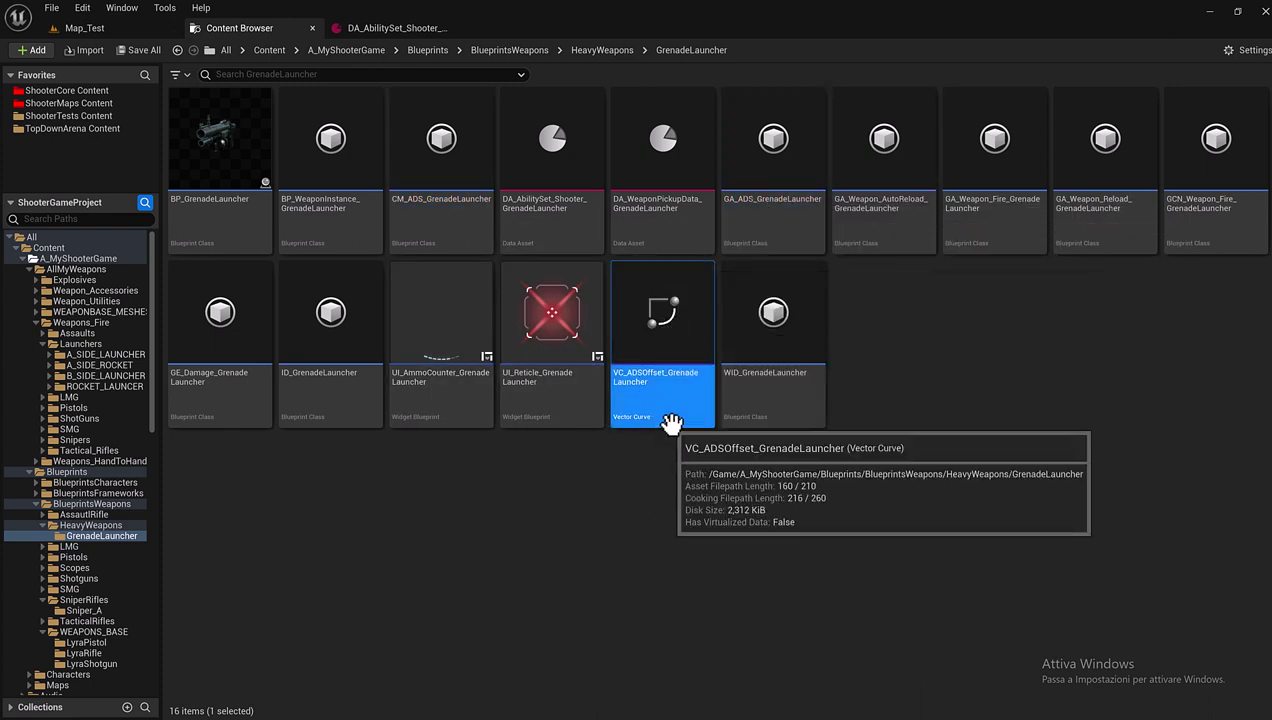
pyautogui.click(440, 225)
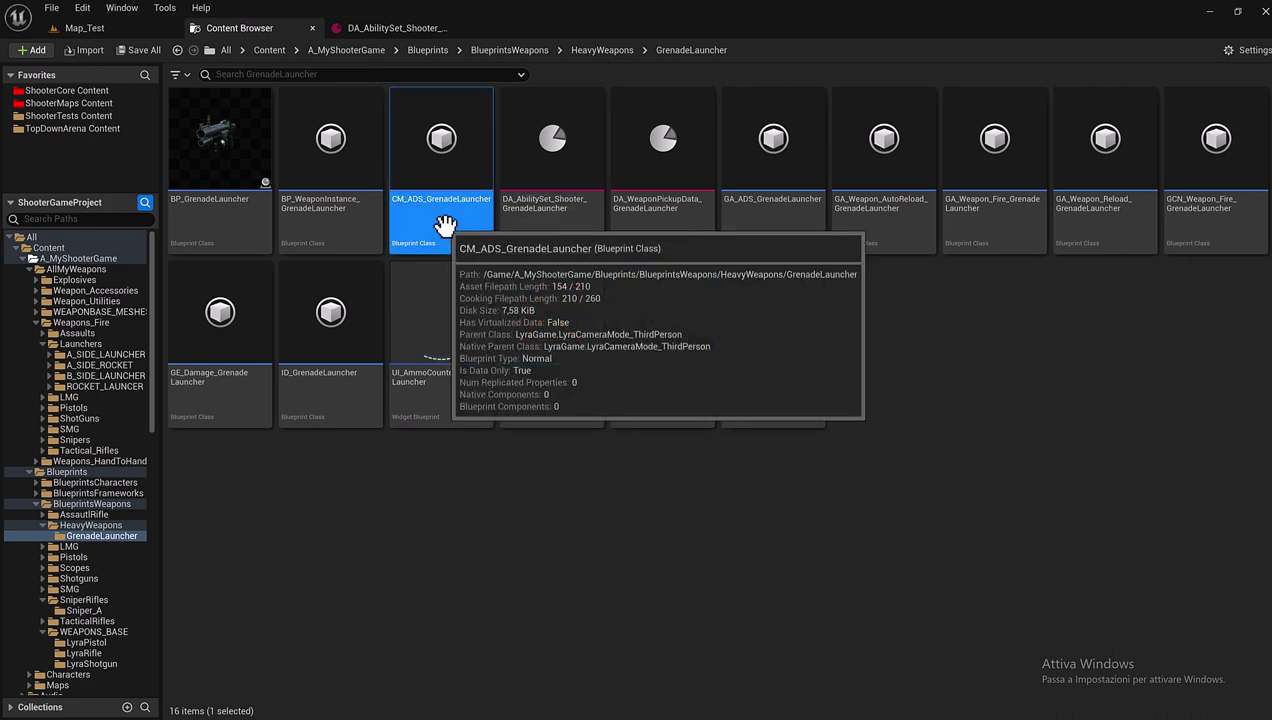
pyautogui.click(766, 204)
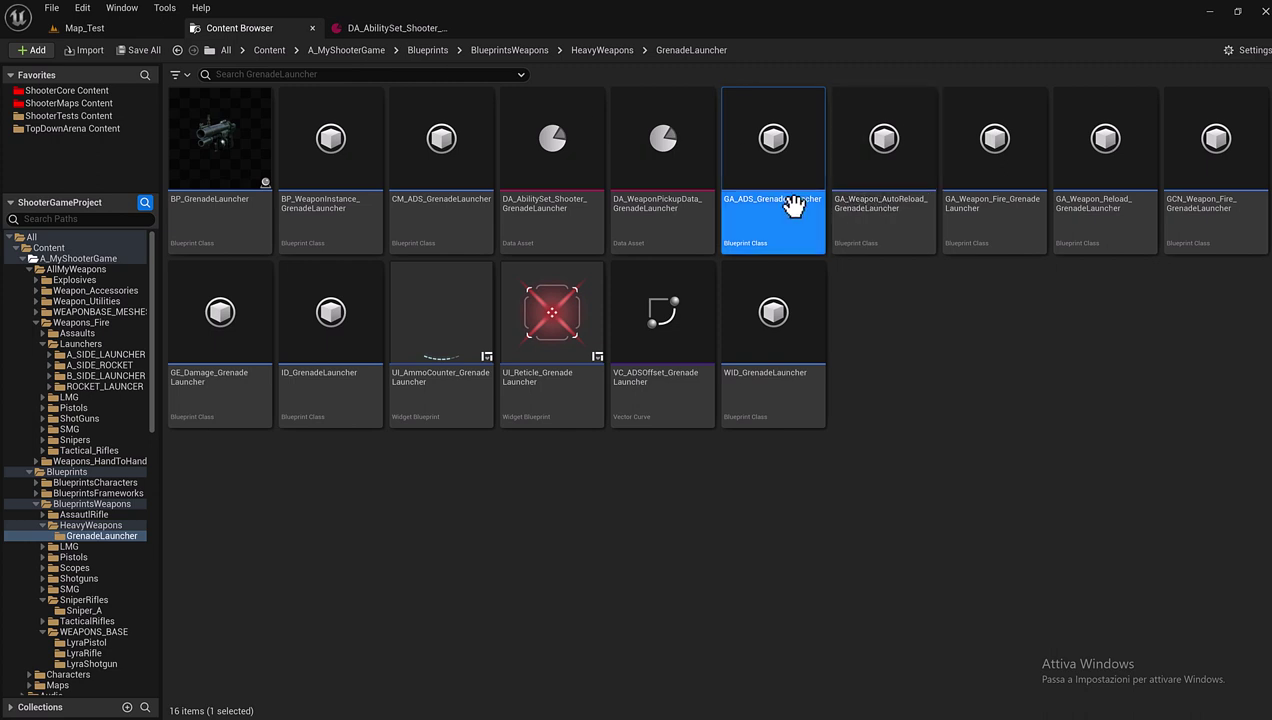
pyautogui.click(388, 30)
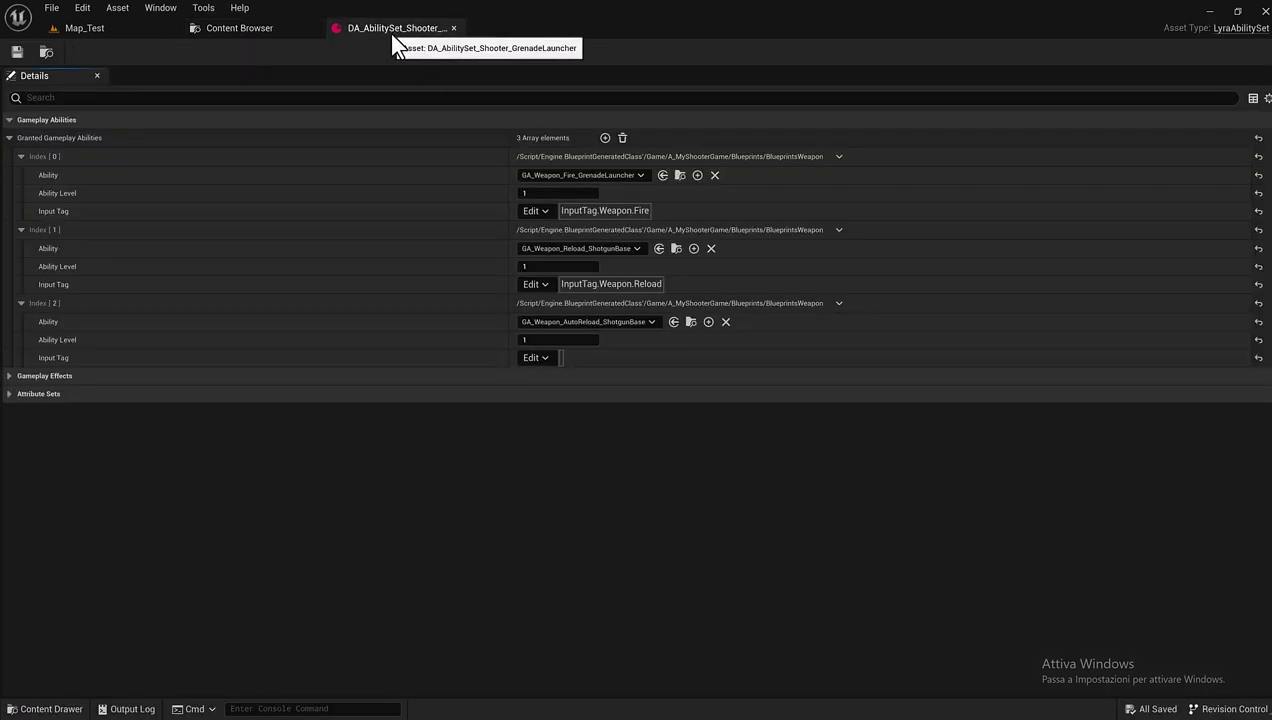
# - Add a granted ability Index [3] with GA_ADS_GrenadeLauncher bound to InputTag.Weapon.ADS
pyautogui.click(604, 138)
pyautogui.click(20, 376)
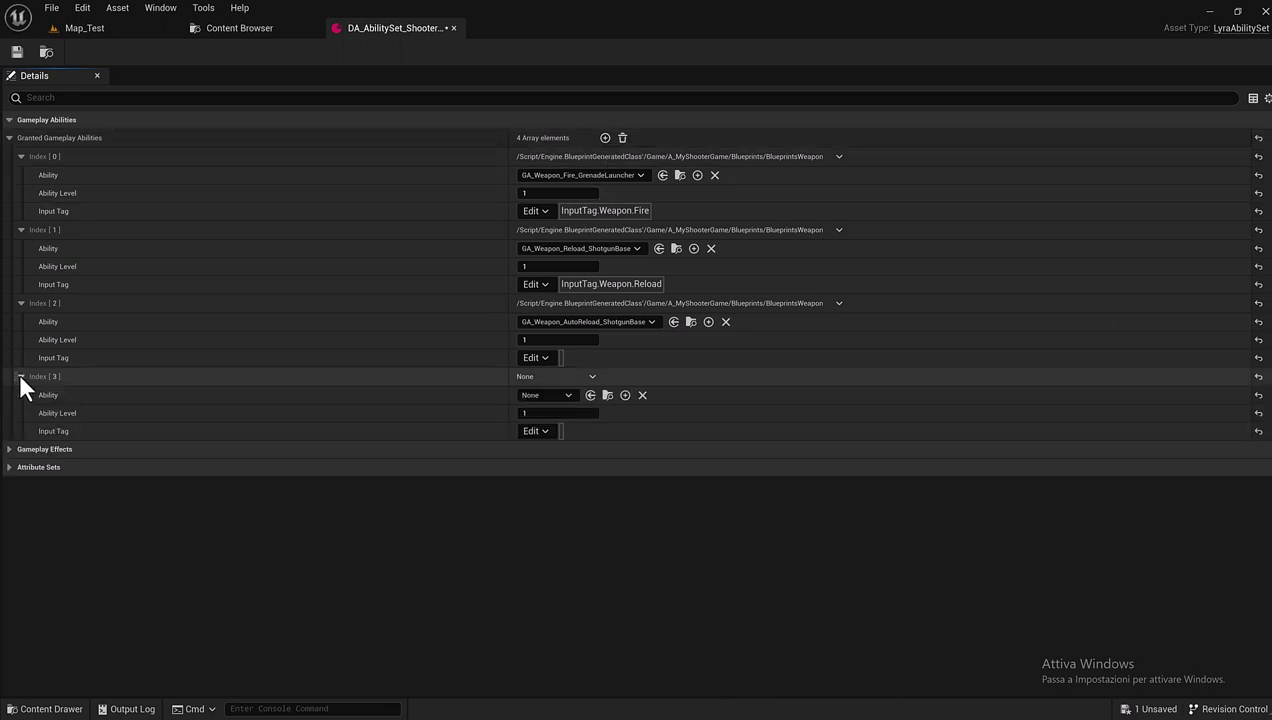
pyautogui.click(568, 396)
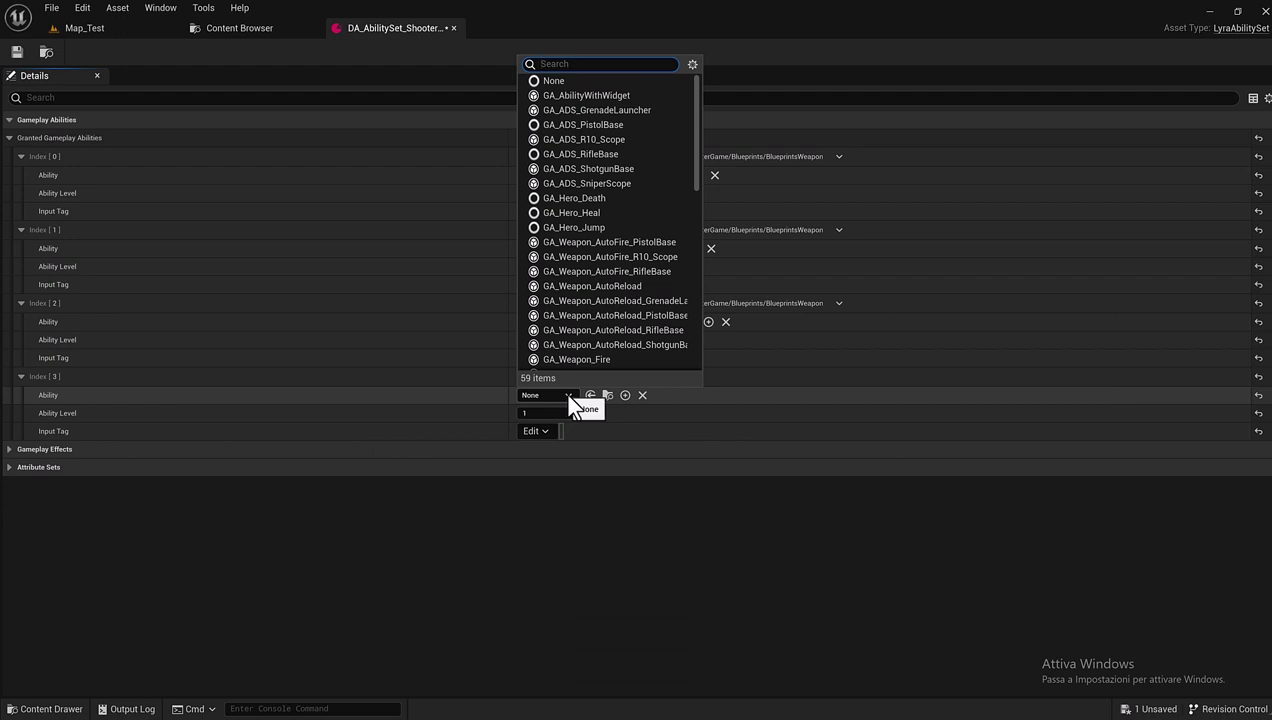
pyautogui.write('ads')
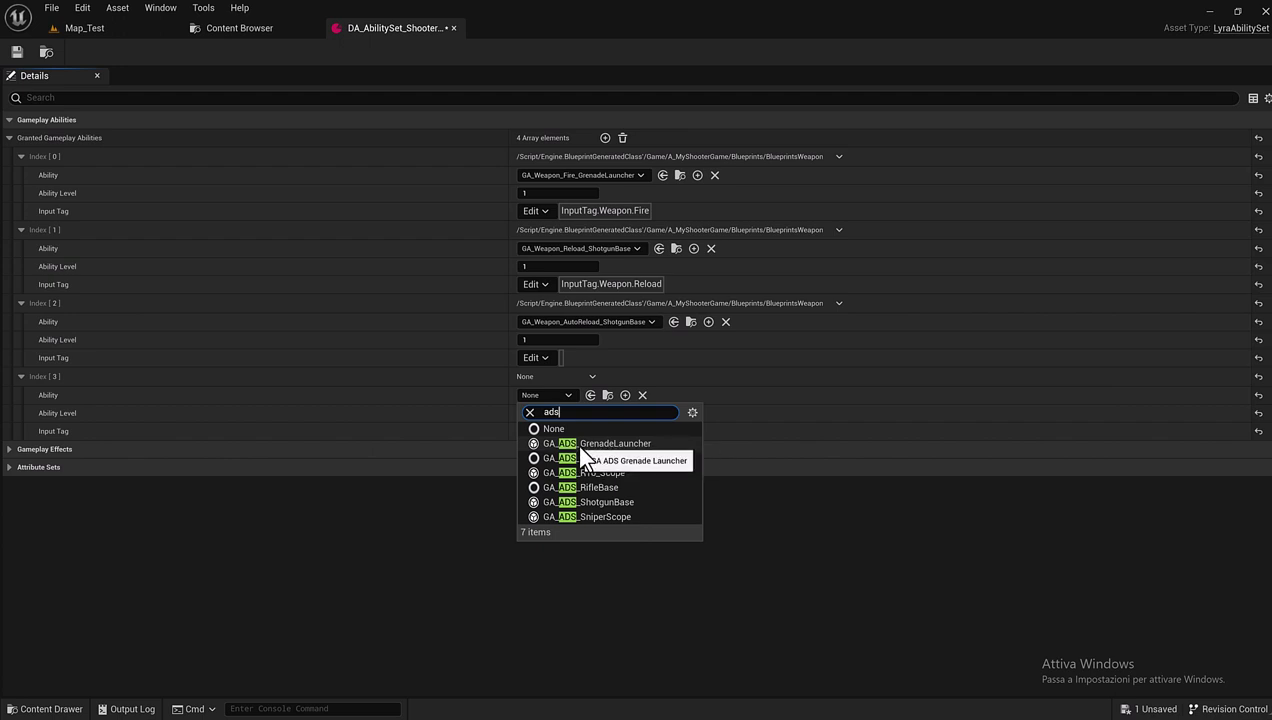
pyautogui.click(584, 443)
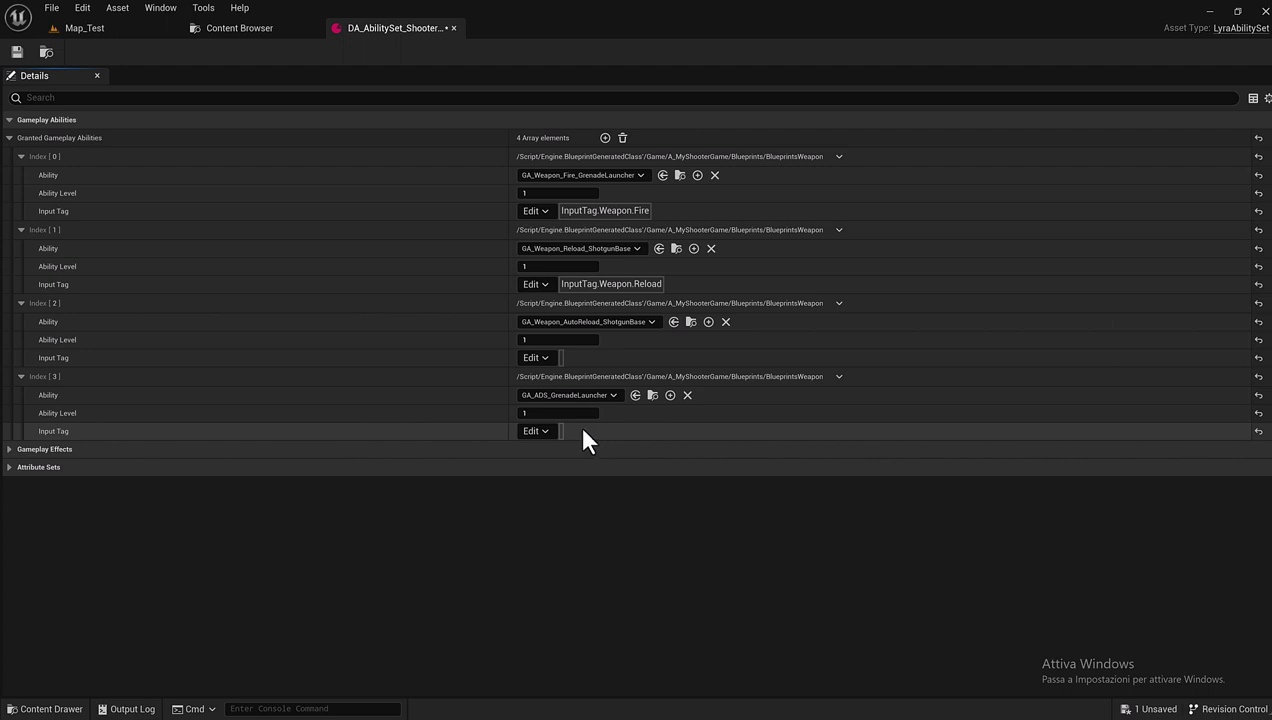
pyautogui.click(545, 432)
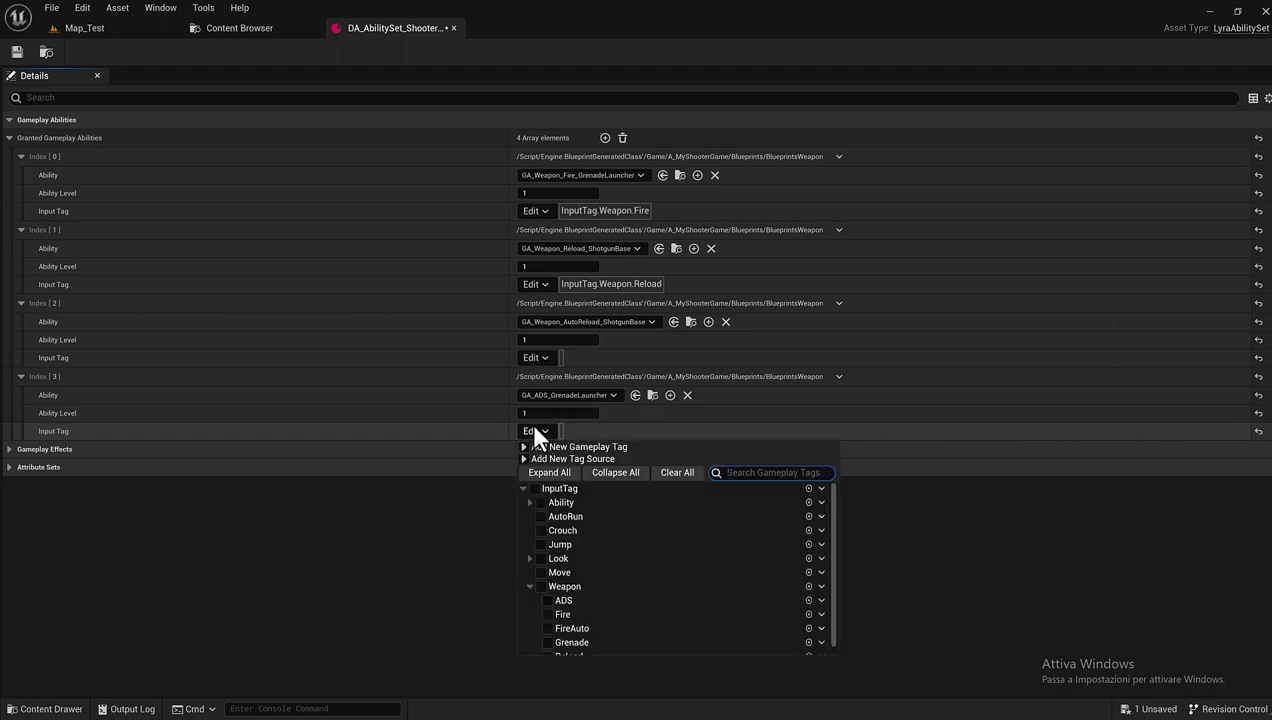
pyautogui.click(546, 600)
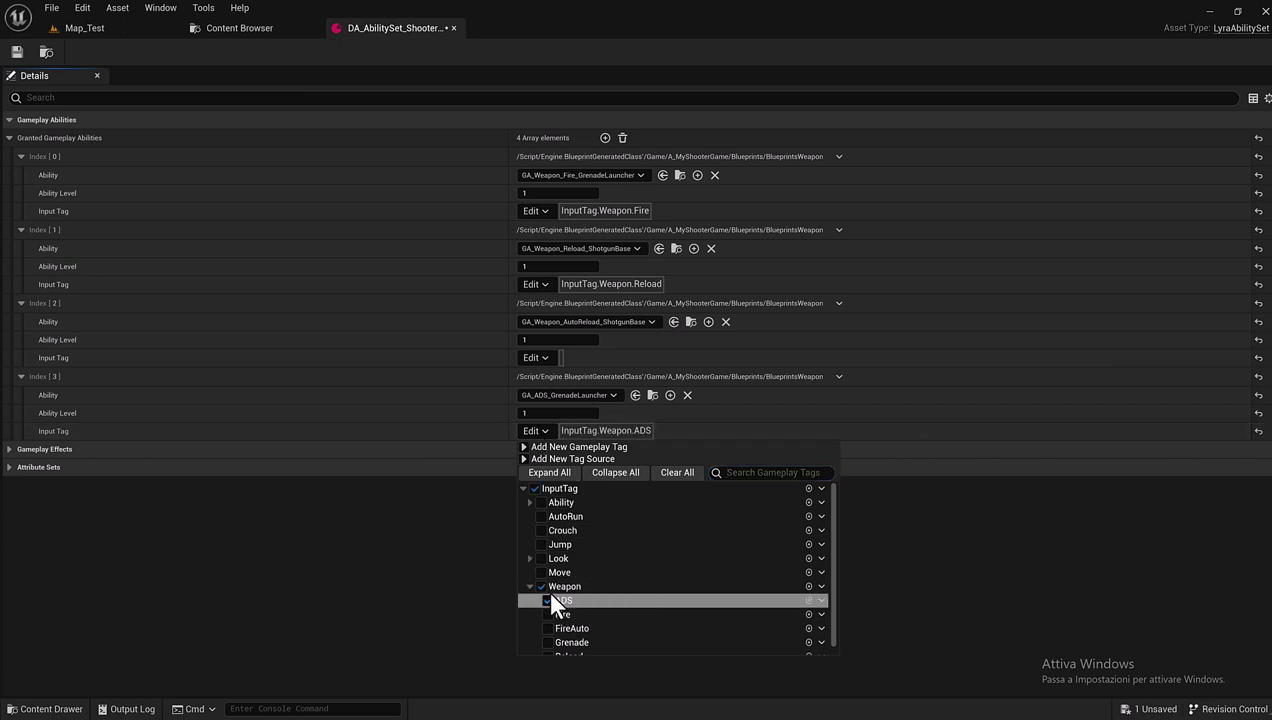
pyautogui.click(494, 554)
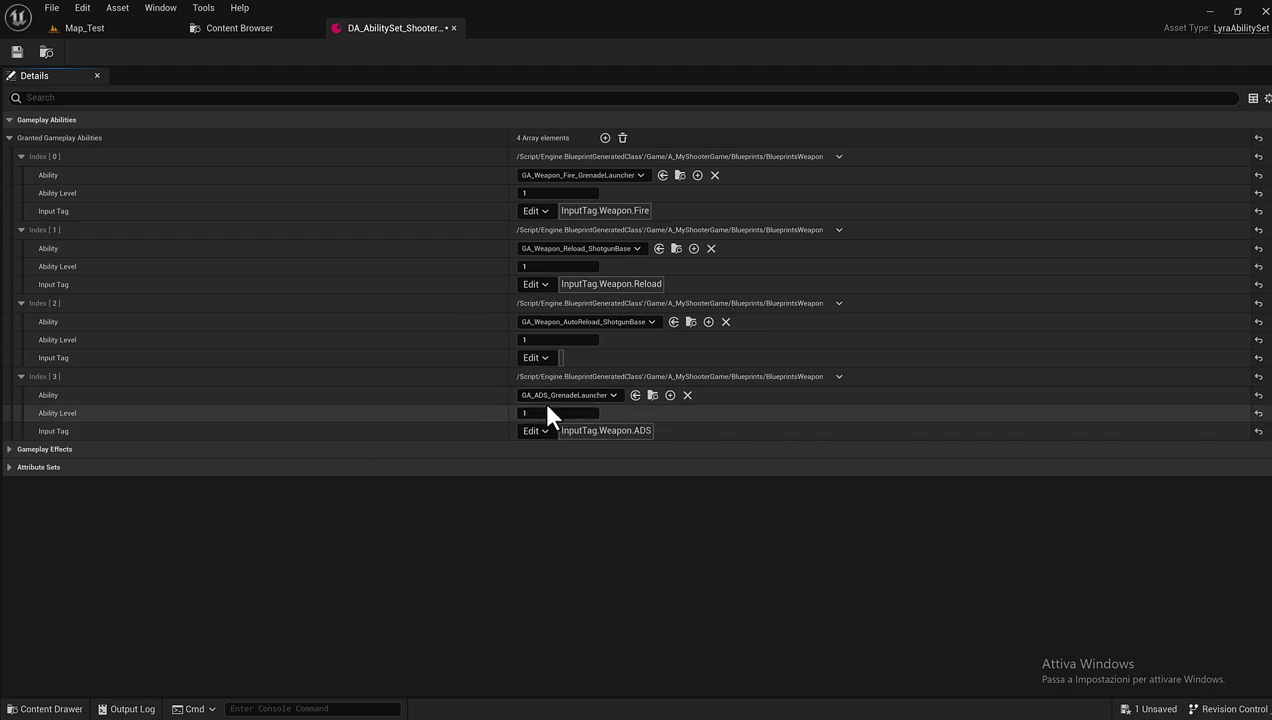
pyautogui.click(250, 28)
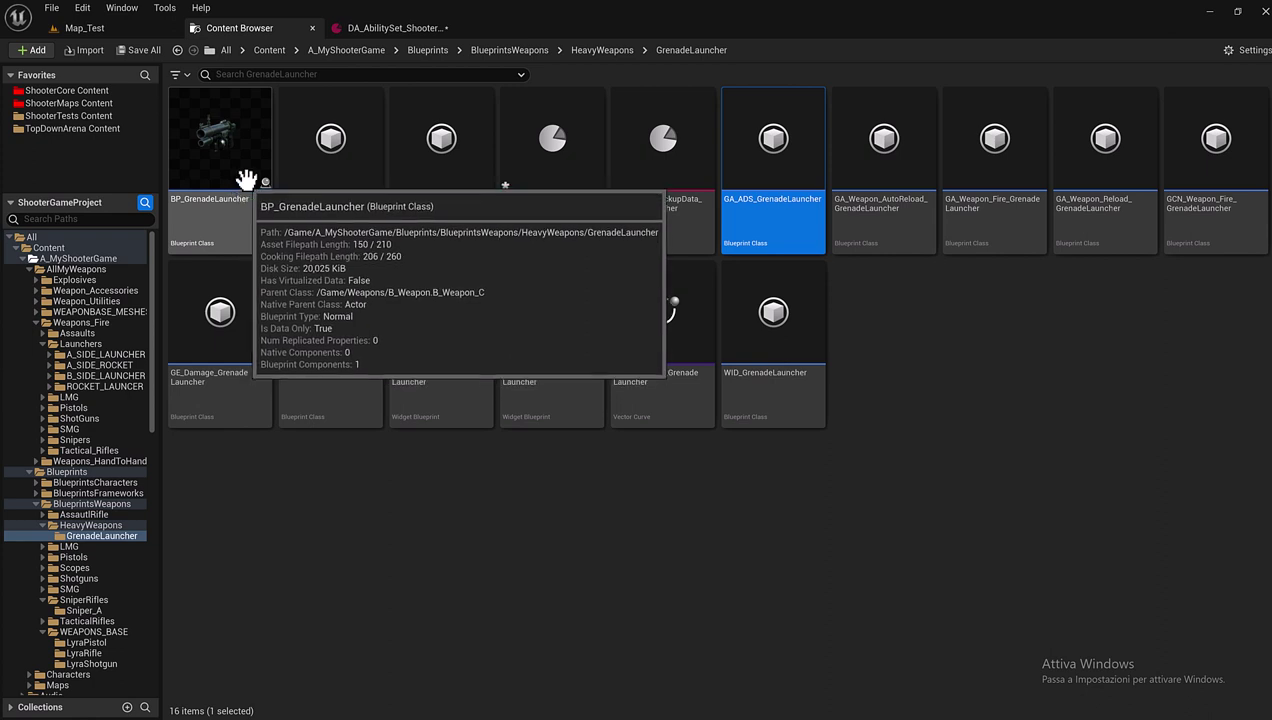
# - Open BP_GrenadeLauncher and orbit its Viewport preview in on the launcher mesh
pyautogui.doubleClick(244, 190)
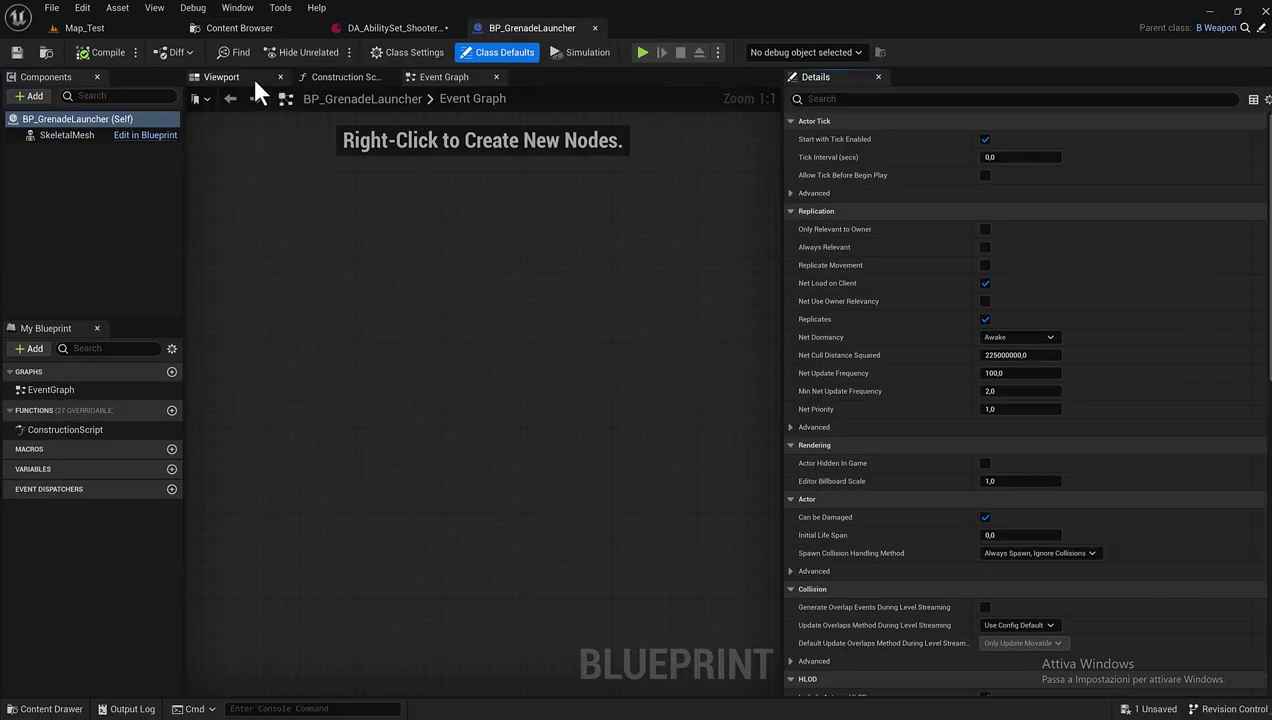
pyautogui.click(251, 77)
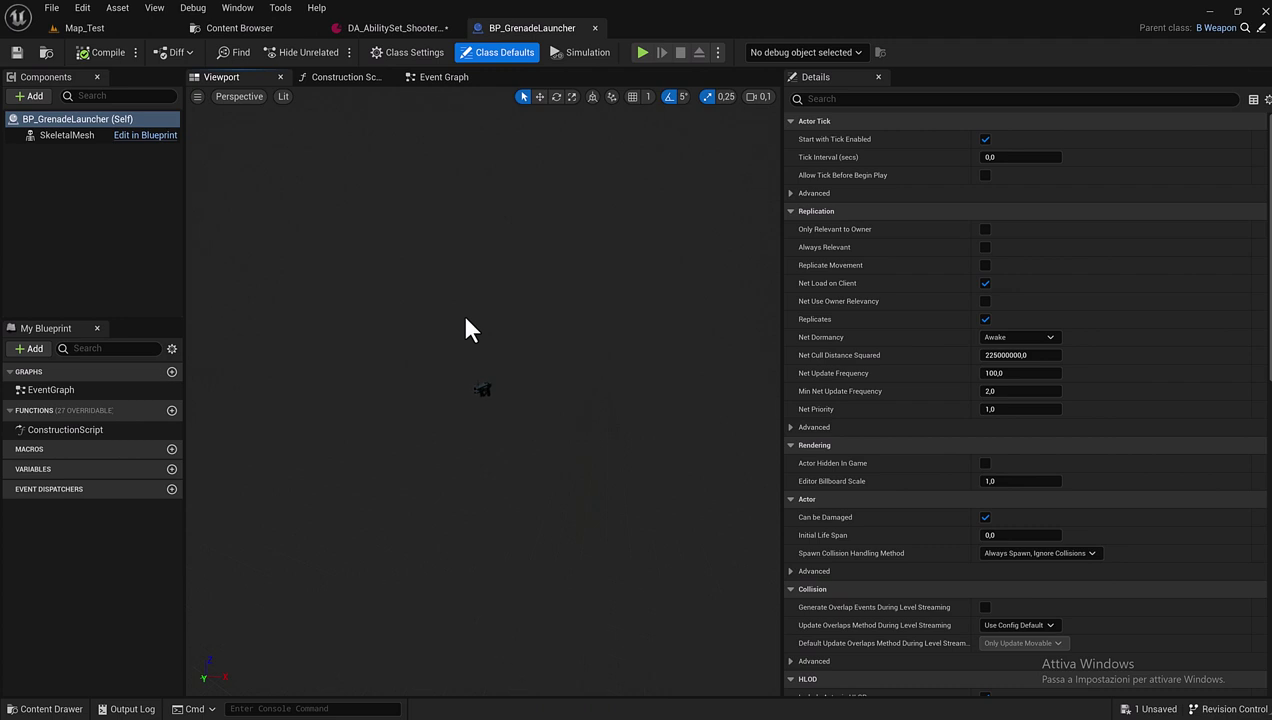
pyautogui.moveTo(465, 325)
pyautogui.mouseDown()
pyautogui.moveTo(462, 285)
pyautogui.moveTo(530, 288)
pyautogui.mouseUp()
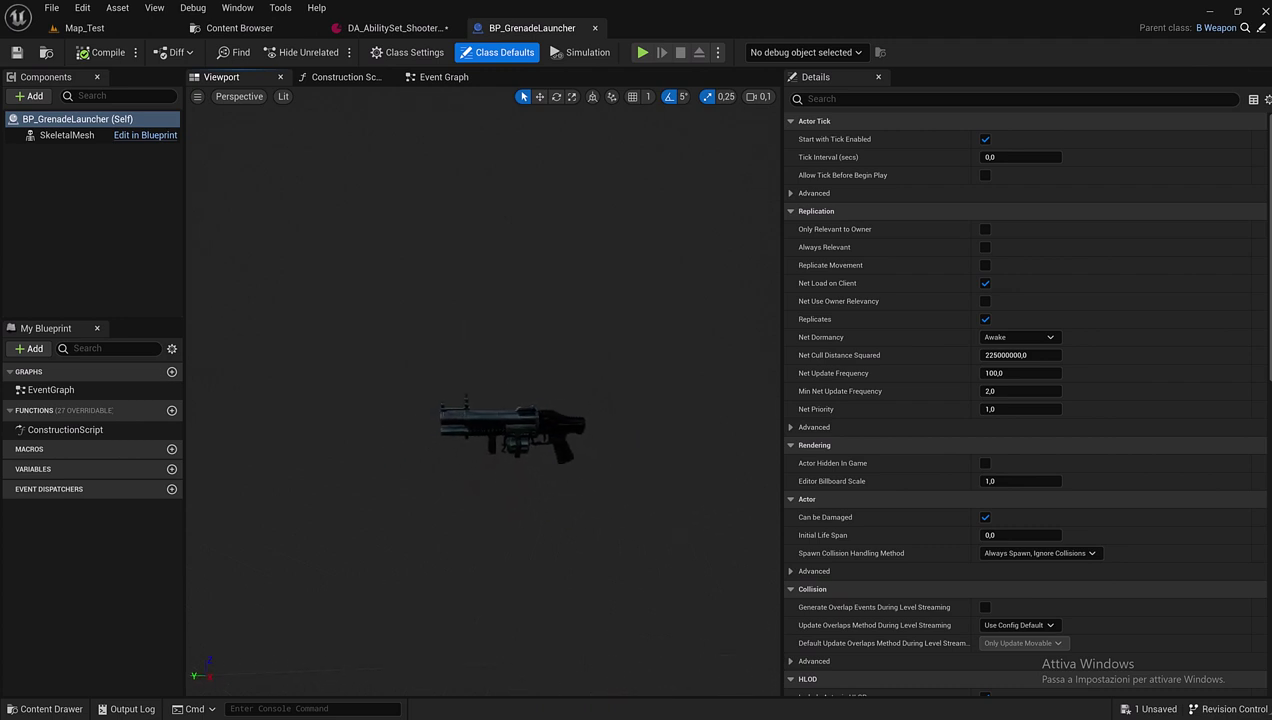
pyautogui.moveTo(530, 288); pyautogui.dragTo(568, 176)
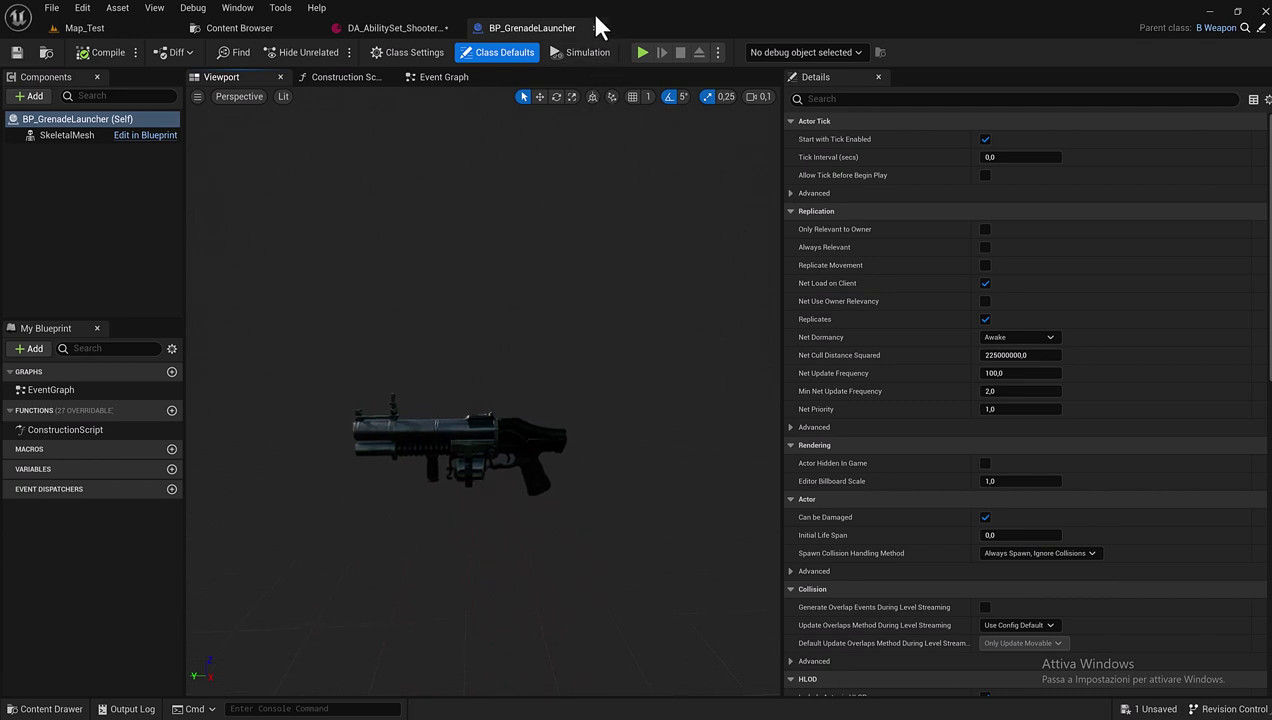
# - Delete the Index [3] GA_ADS_GrenadeLauncher entry, then save and close DA_AbilitySet_Shooter_GrenadeLauncher
pyautogui.click(405, 29)
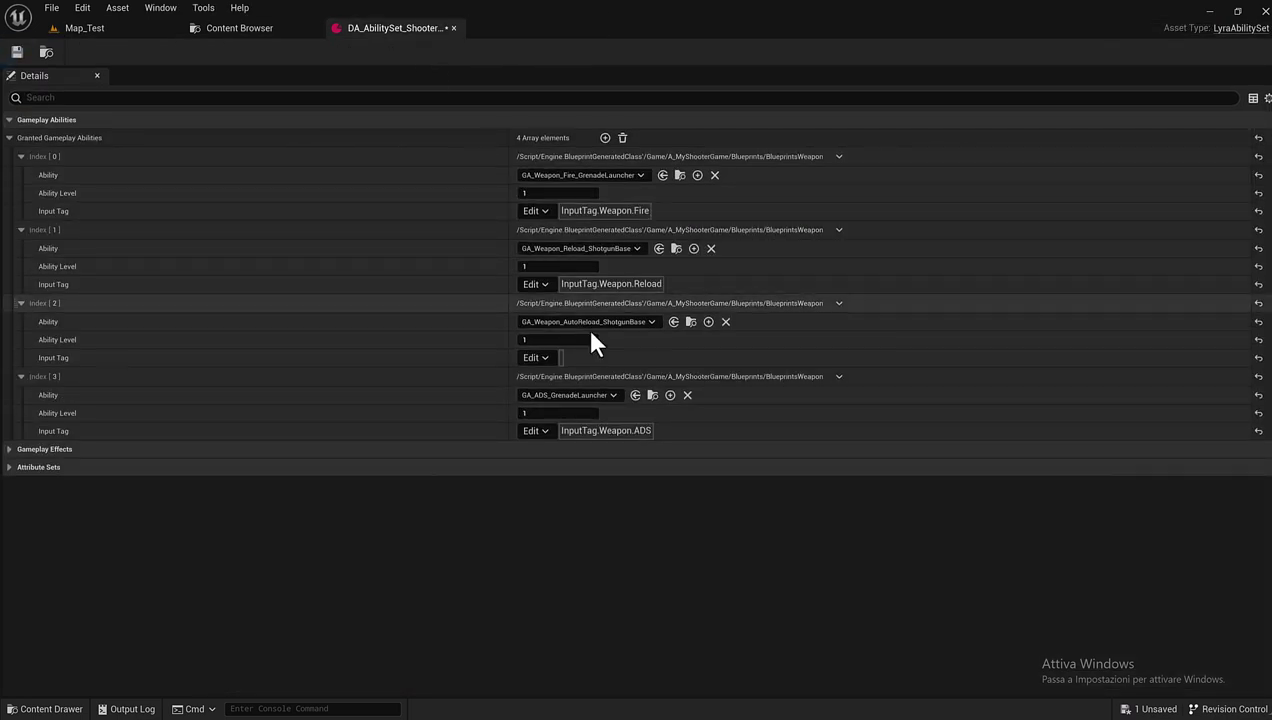
pyautogui.click(688, 395)
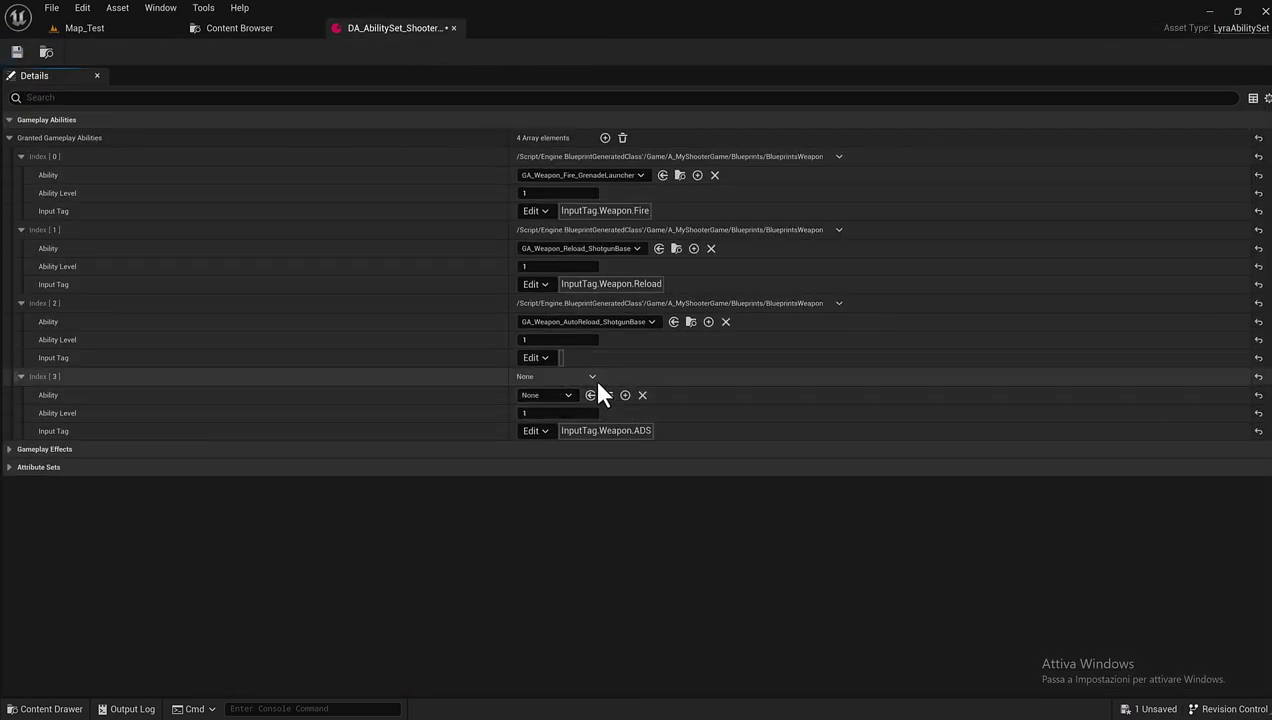
pyautogui.click(592, 376)
pyautogui.click(612, 412)
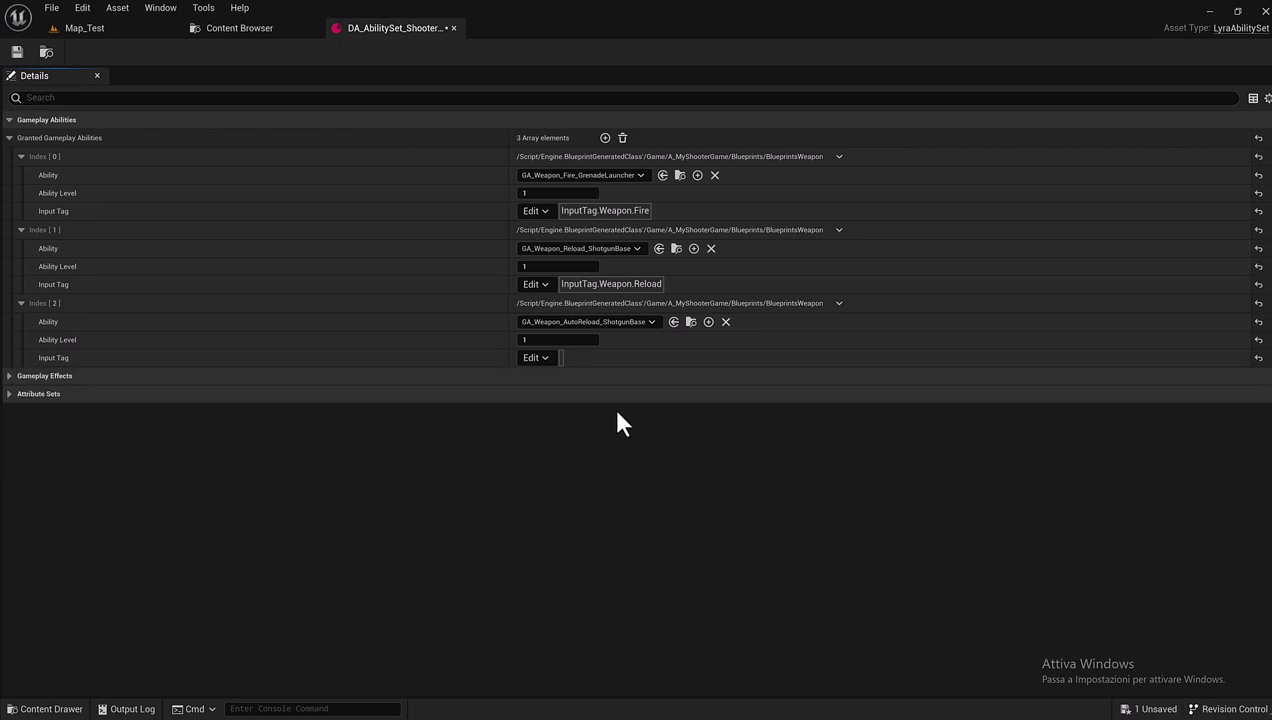
pyautogui.click(17, 52)
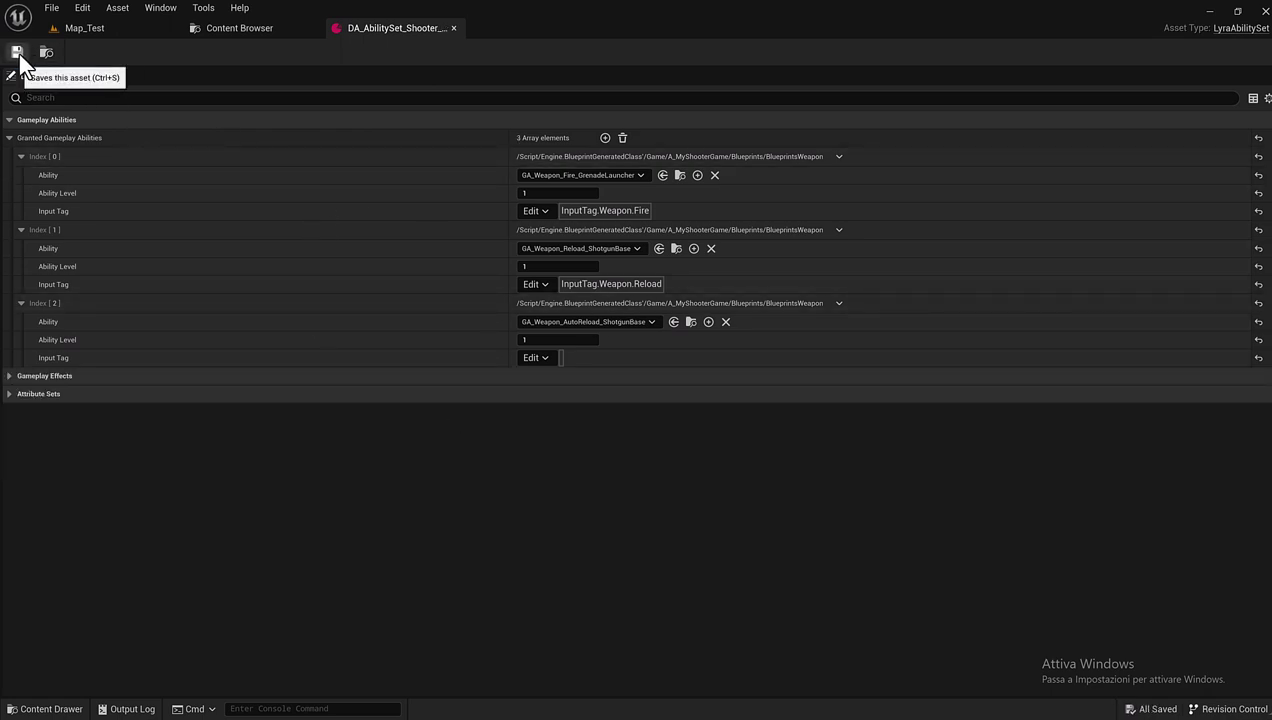
pyautogui.click(452, 28)
pyautogui.moveTo(250, 133)
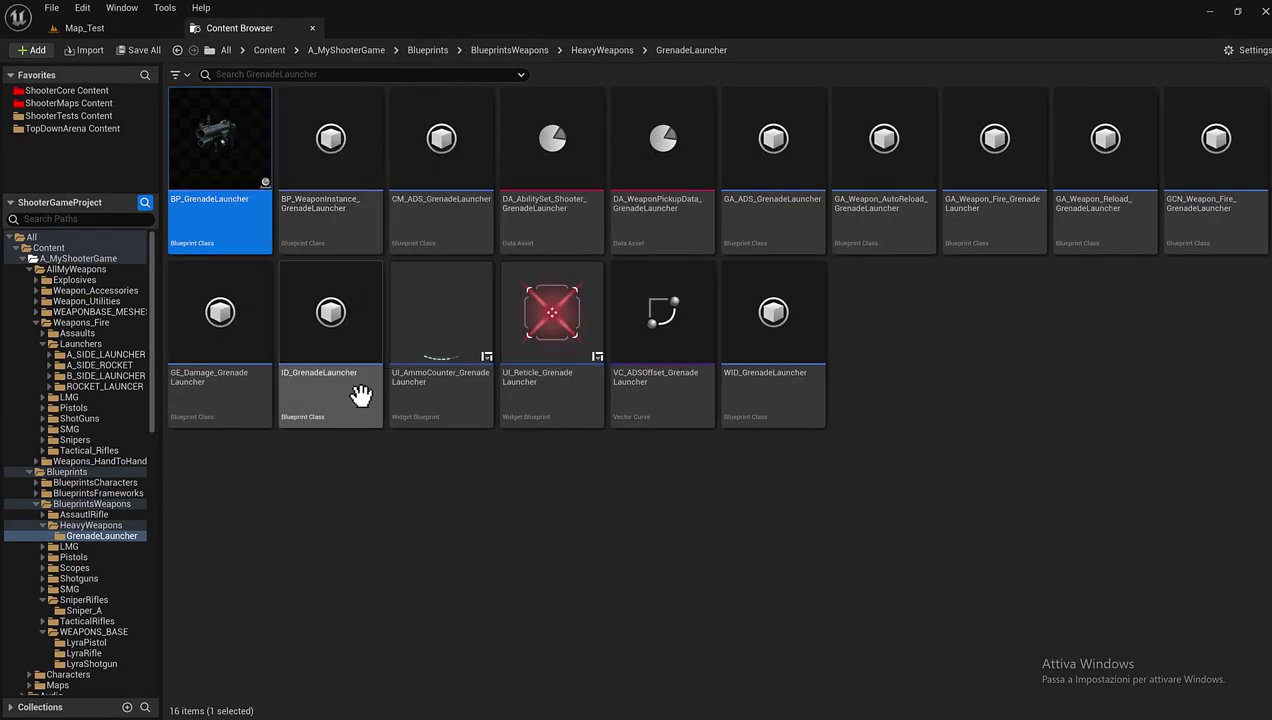
# - In Map_Test, set the Shotgun_4 pad's Weapon Definition to DA_WeaponPickupData_GrenadeLauncher
pyautogui.click(91, 30)
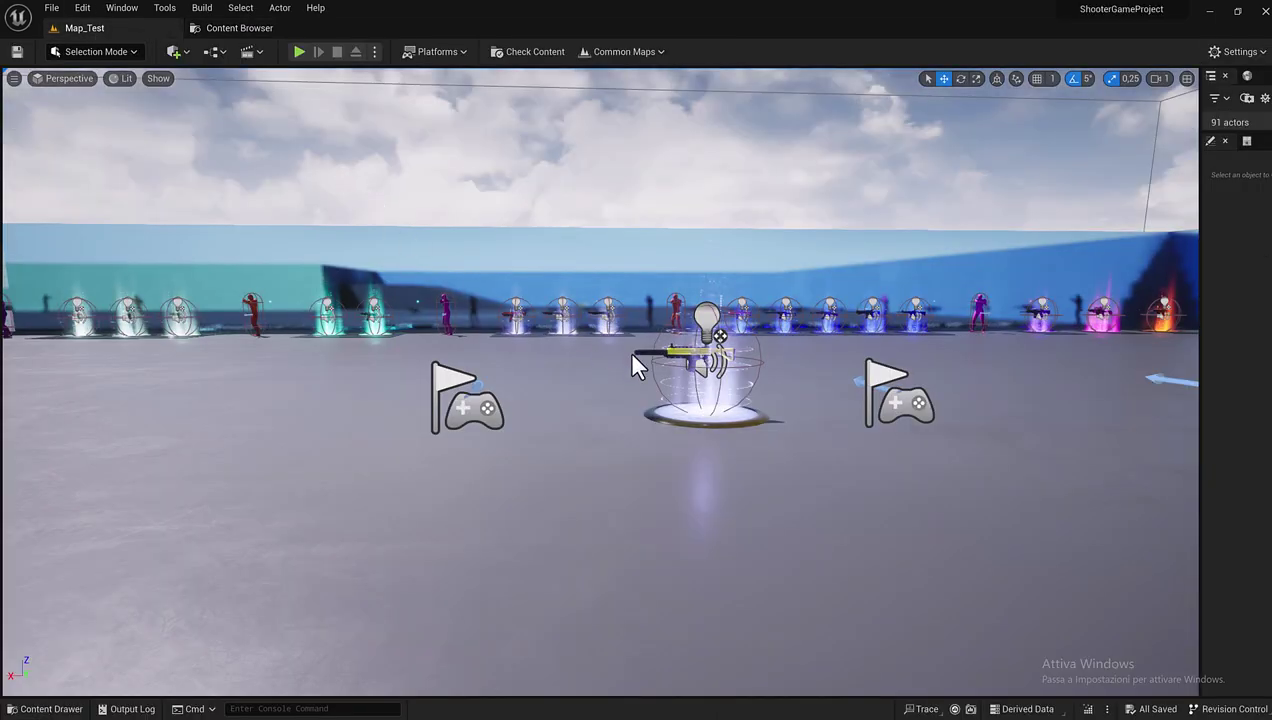
pyautogui.click(683, 412)
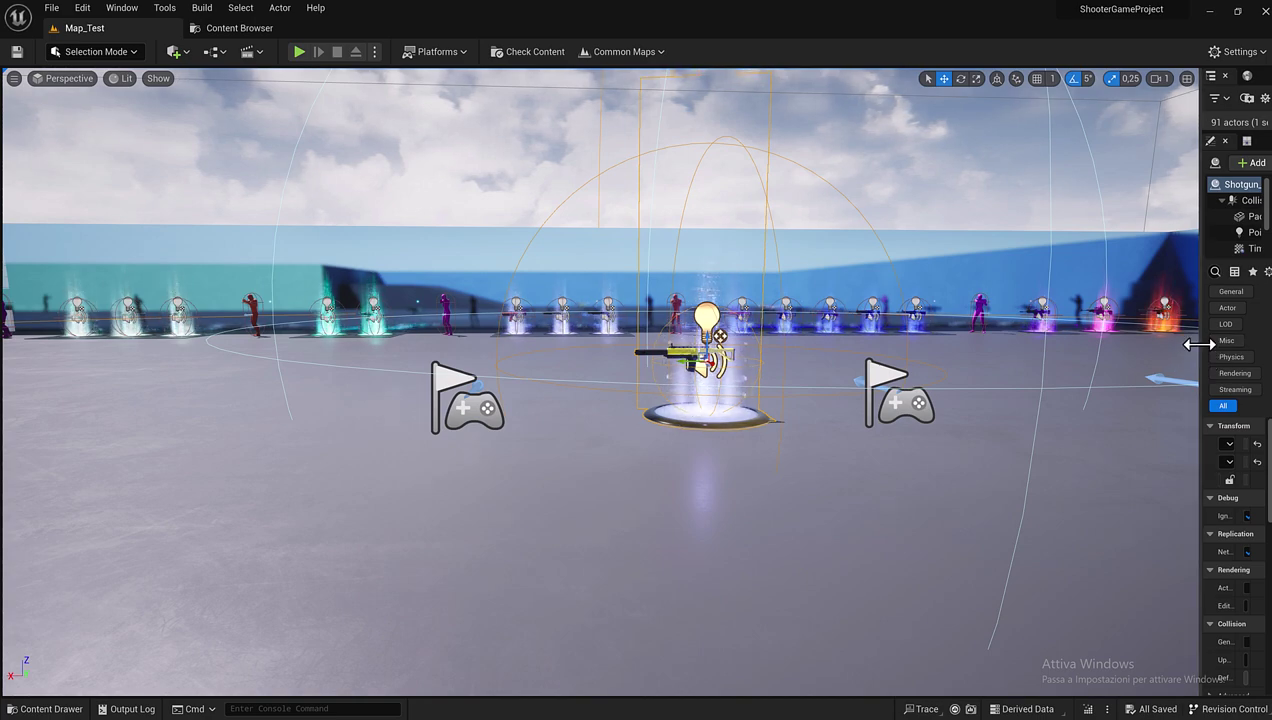
pyautogui.moveTo(1201, 345); pyautogui.dragTo(926, 322)
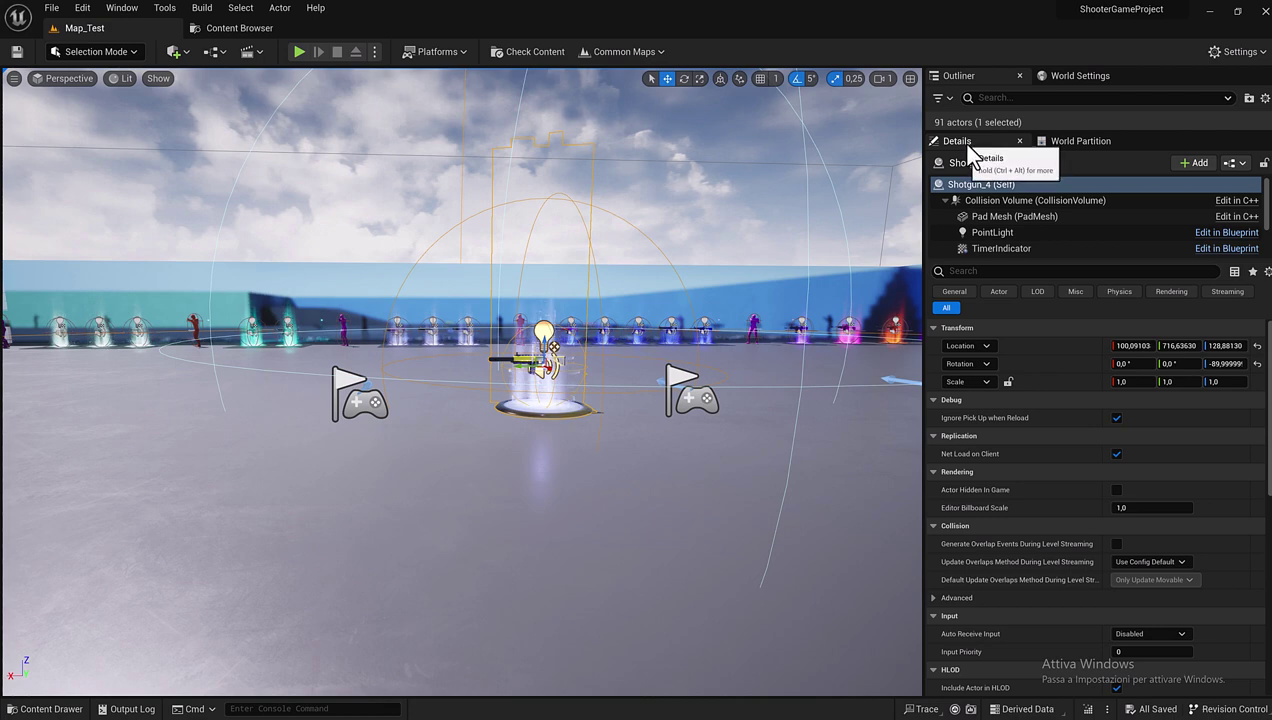
pyautogui.scroll(-5, 1025, 407)
pyautogui.scroll(-3, 1025, 406)
pyautogui.scroll(-3, 1025, 405)
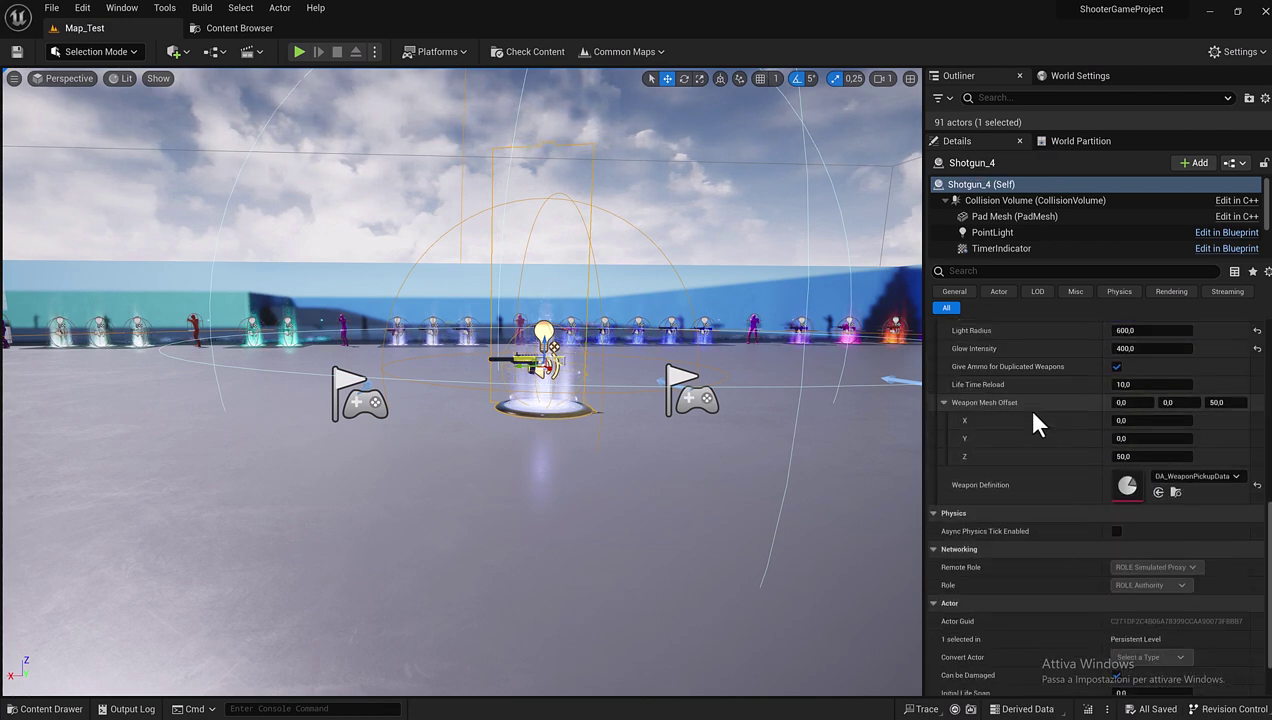
pyautogui.scroll(-2, 1033, 415)
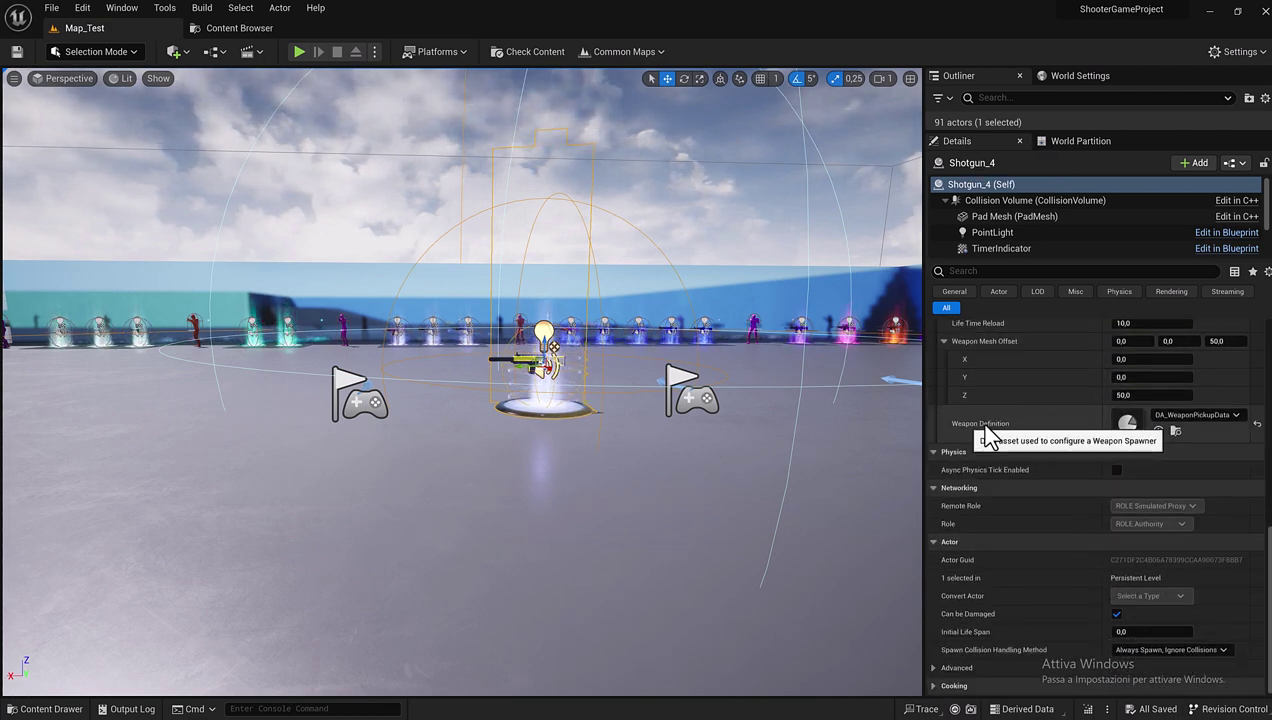
pyautogui.click(1206, 422)
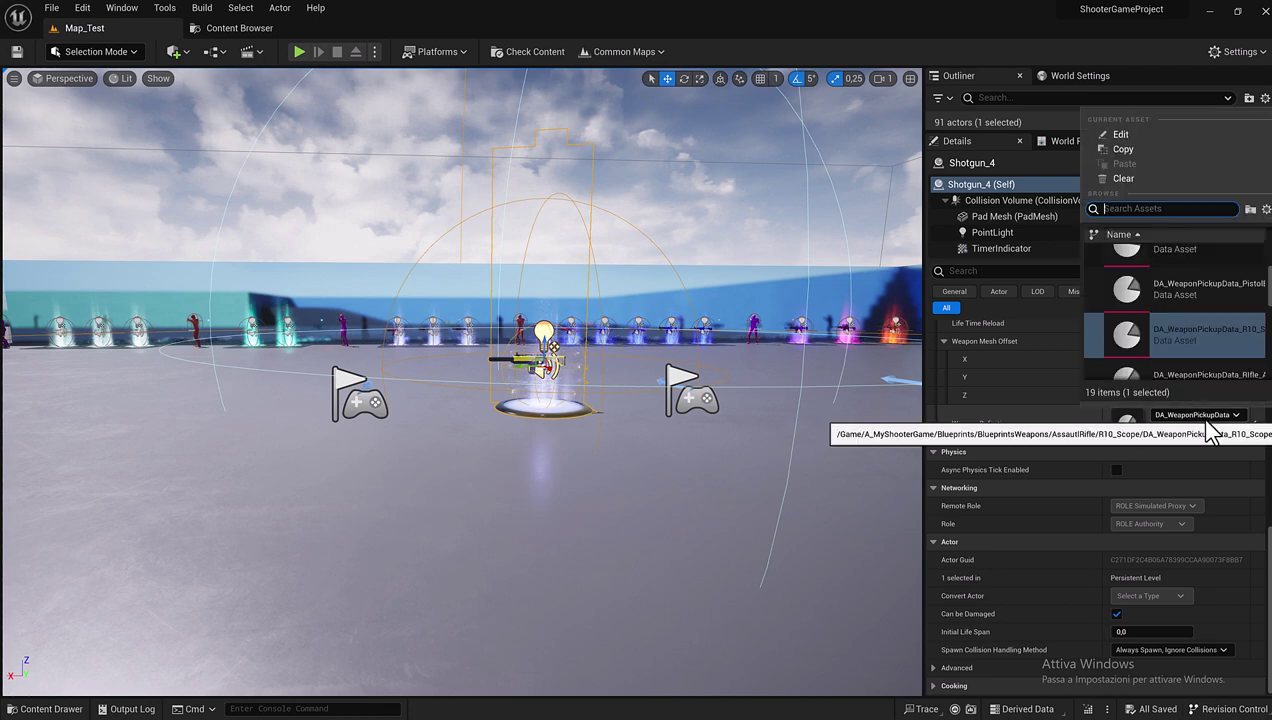
pyautogui.write('GrenadeLauncher')
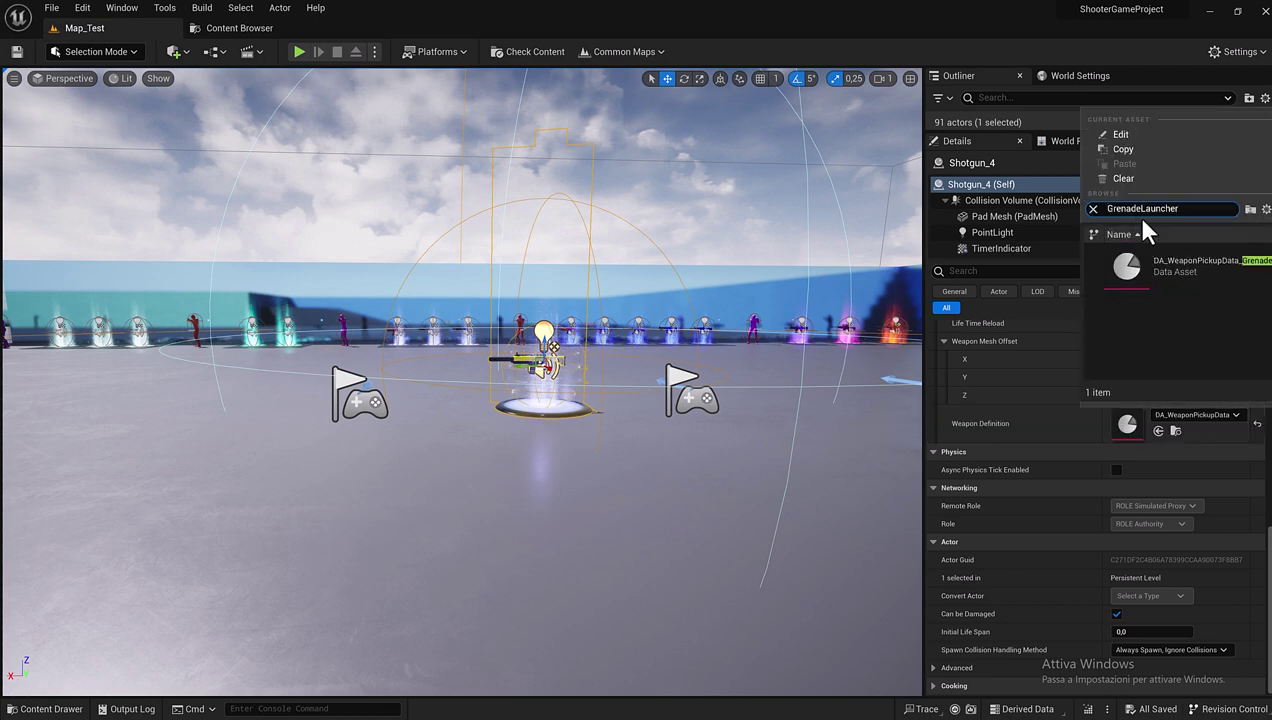
pyautogui.click(1160, 267)
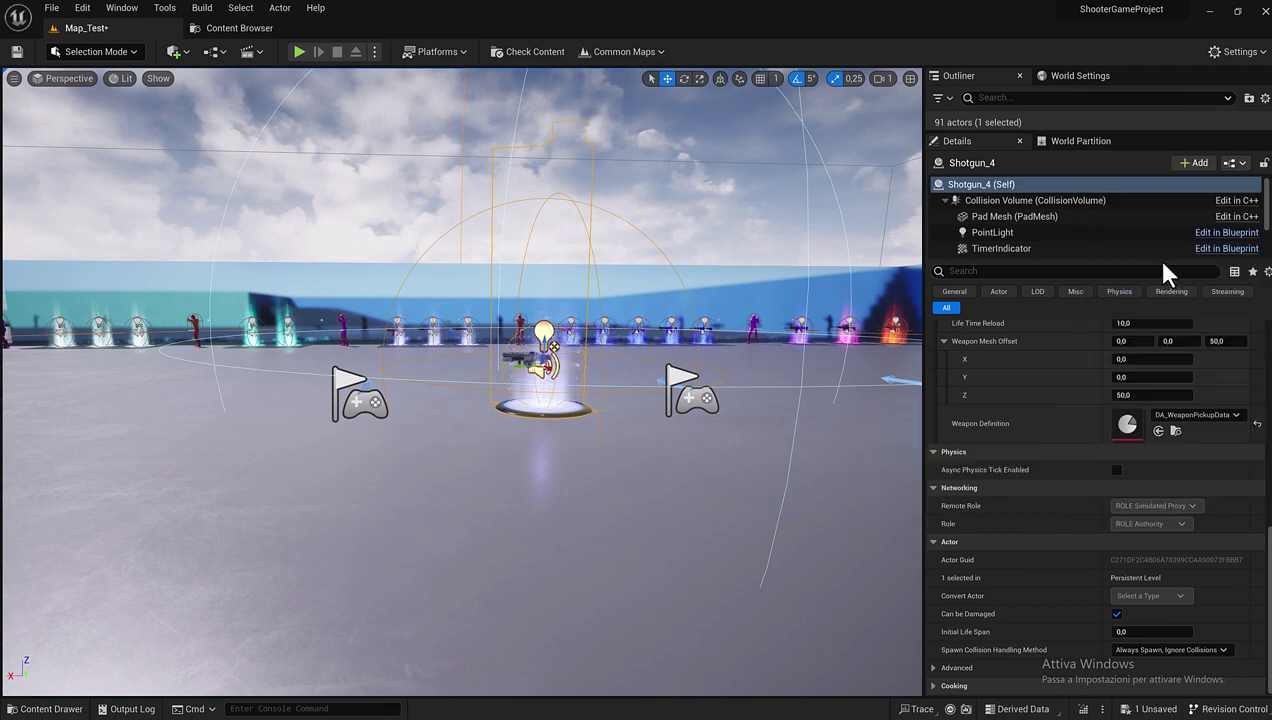
pyautogui.scroll(5, 460, 380)
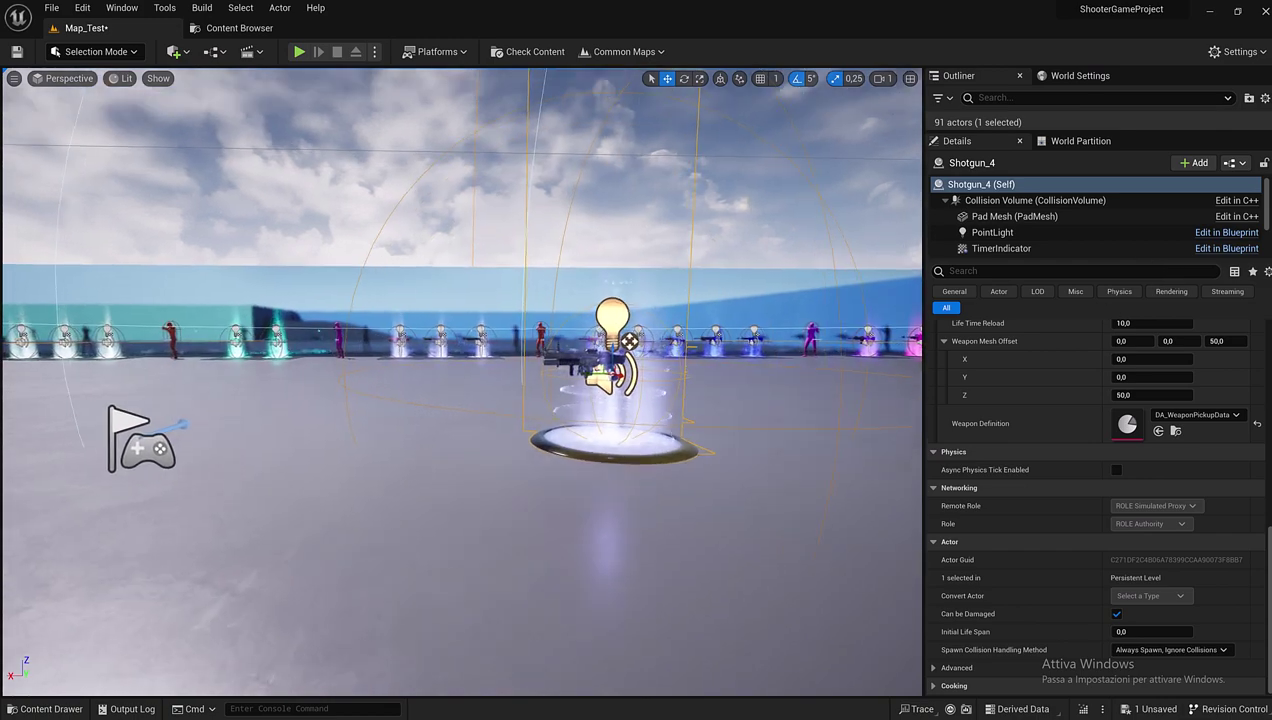
# - Play Map_Test, walk onto the weapon pad and fire six shots at the targets
pyautogui.hotkey('alt', 'p')
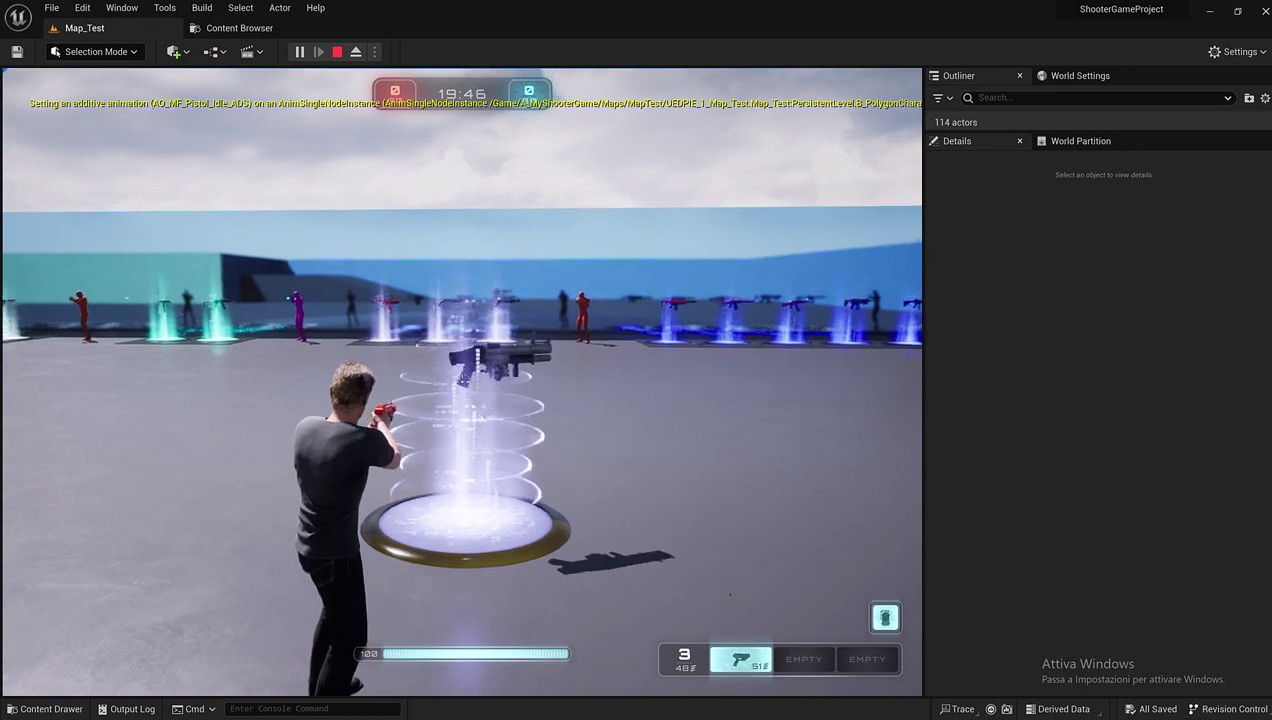
pyautogui.press('w')
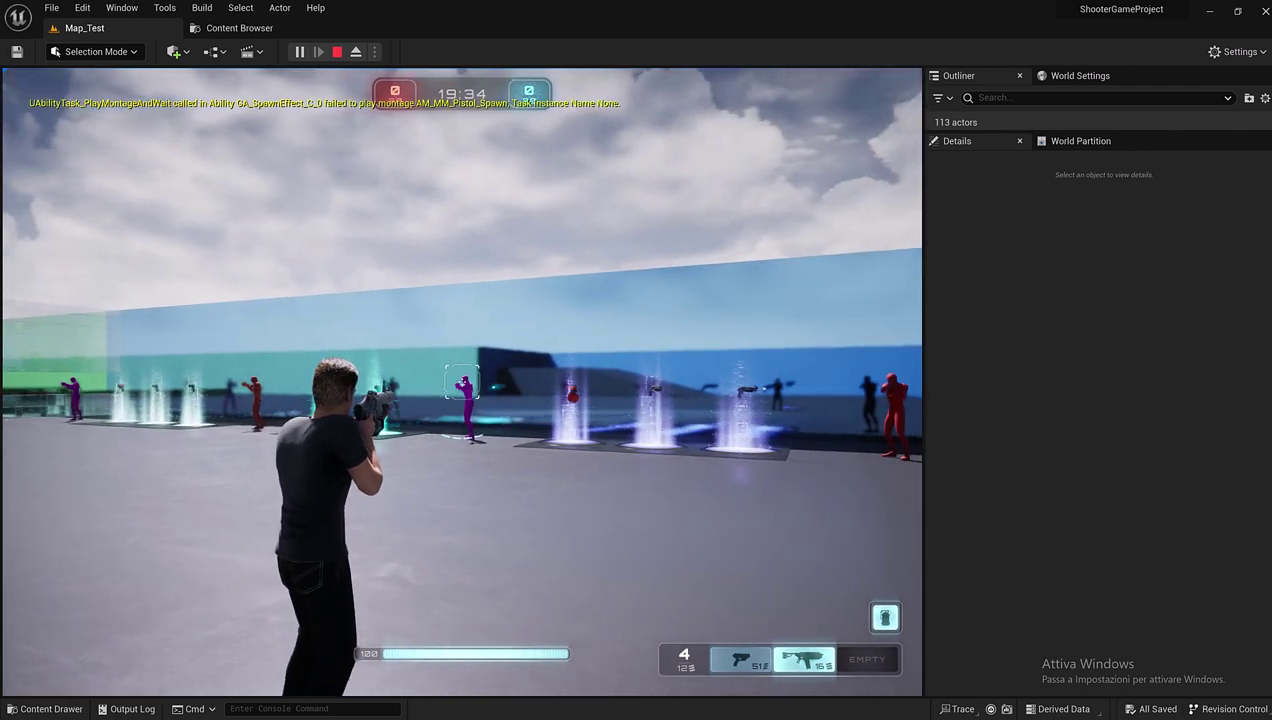
pyautogui.click(462, 387)
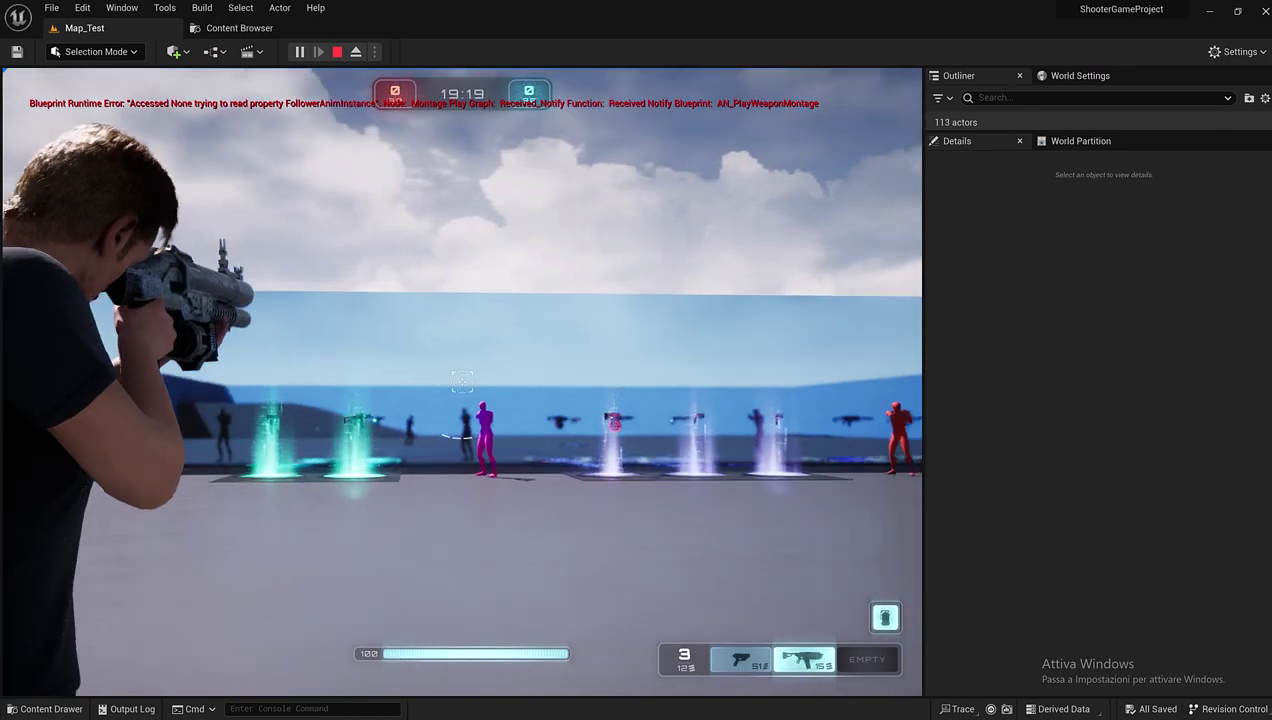
pyautogui.click(462, 380)
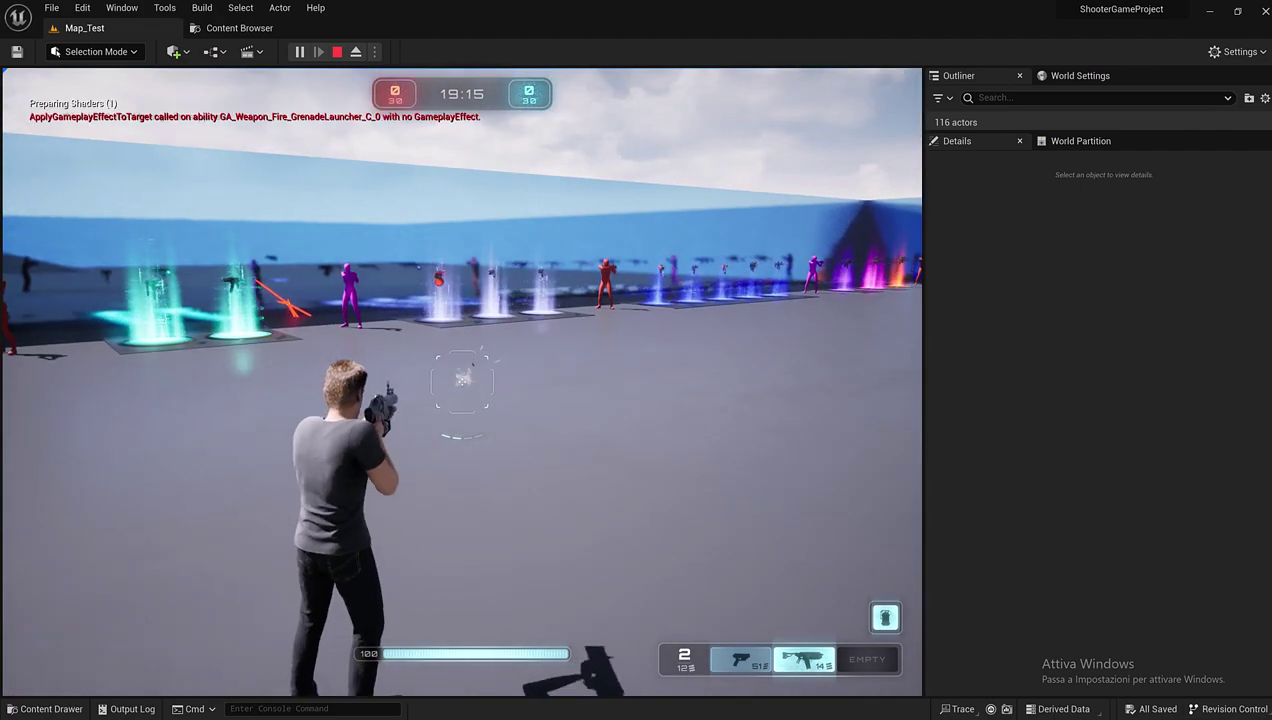
pyautogui.click(462, 380)
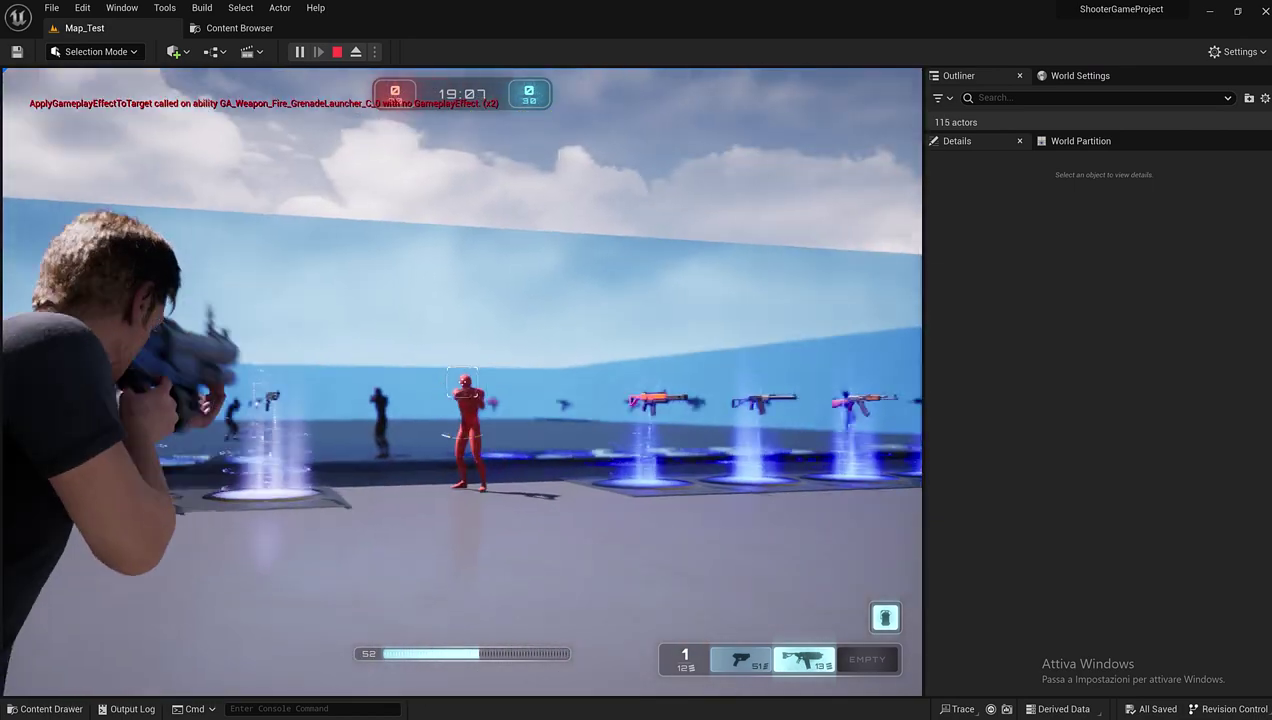
pyautogui.click(462, 381)
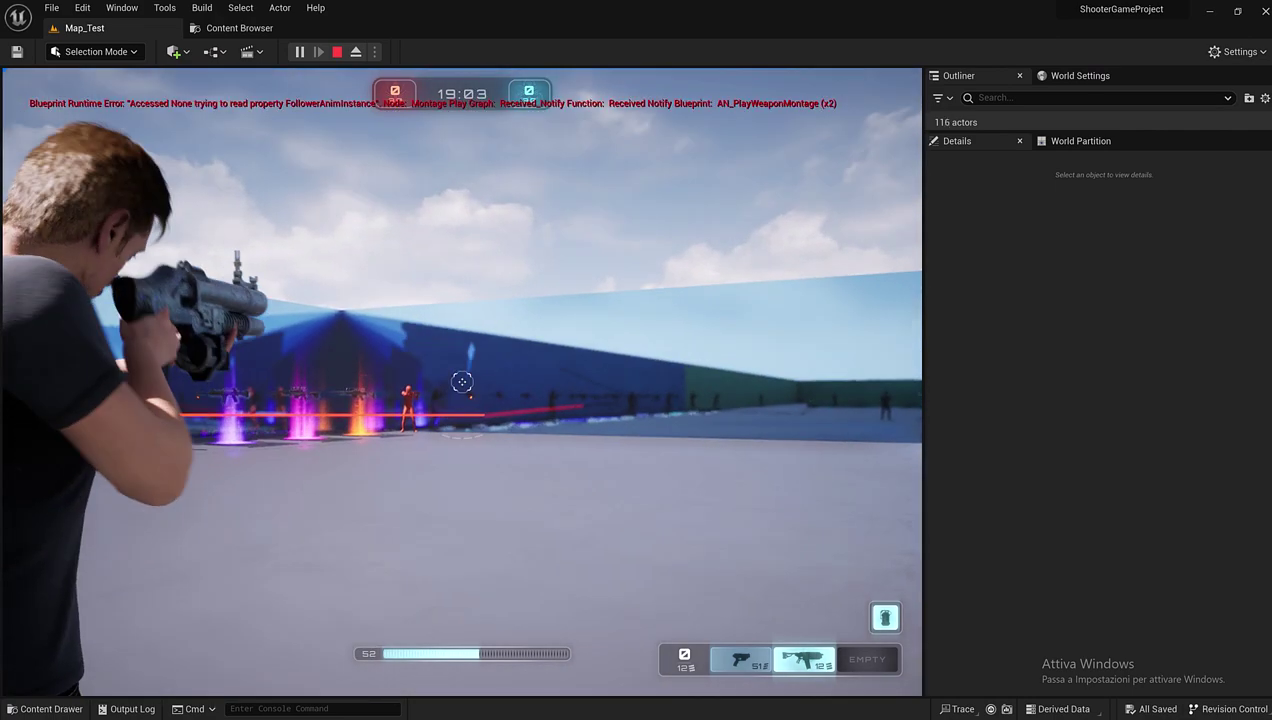
pyautogui.click(462, 381)
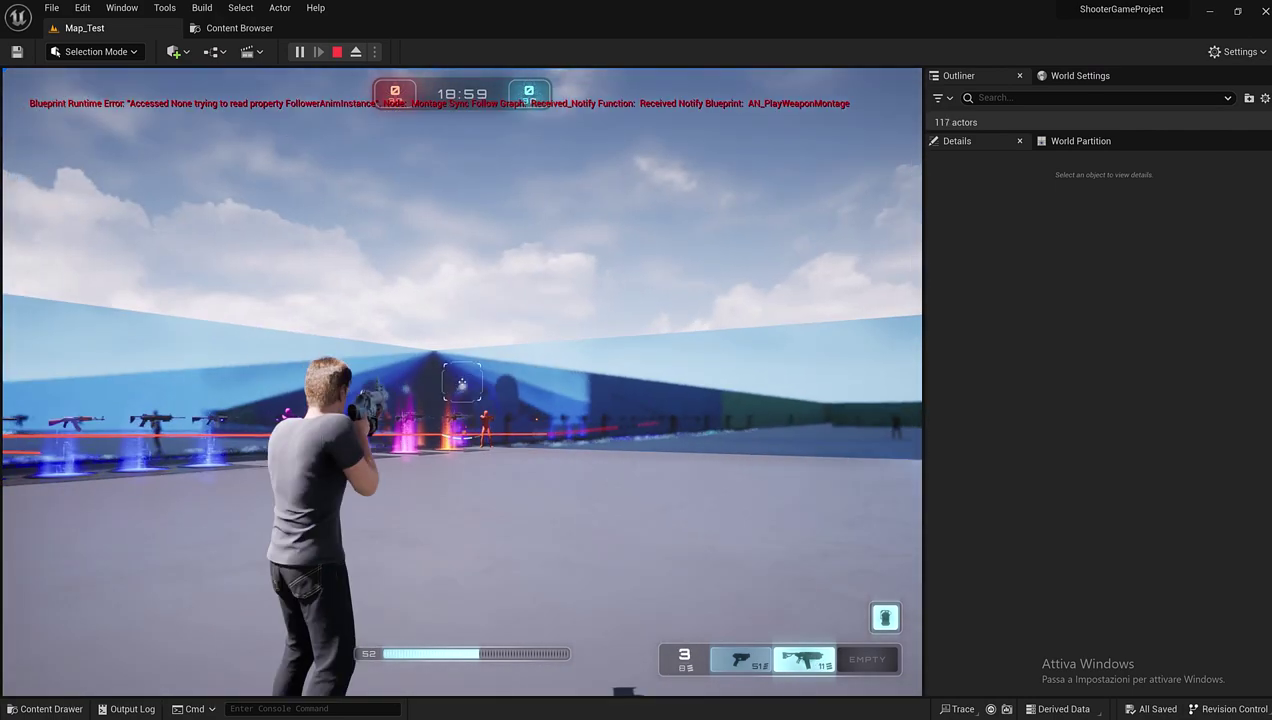
pyautogui.click(462, 382)
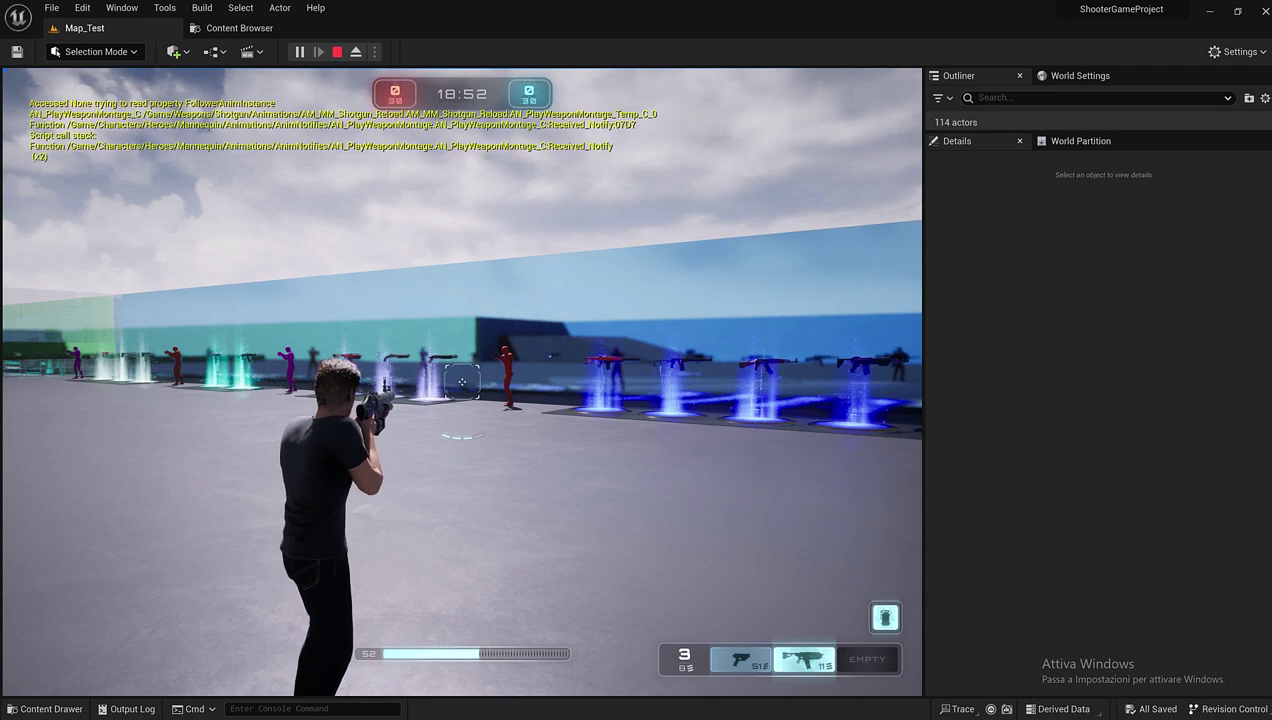
pyautogui.click(239, 28)
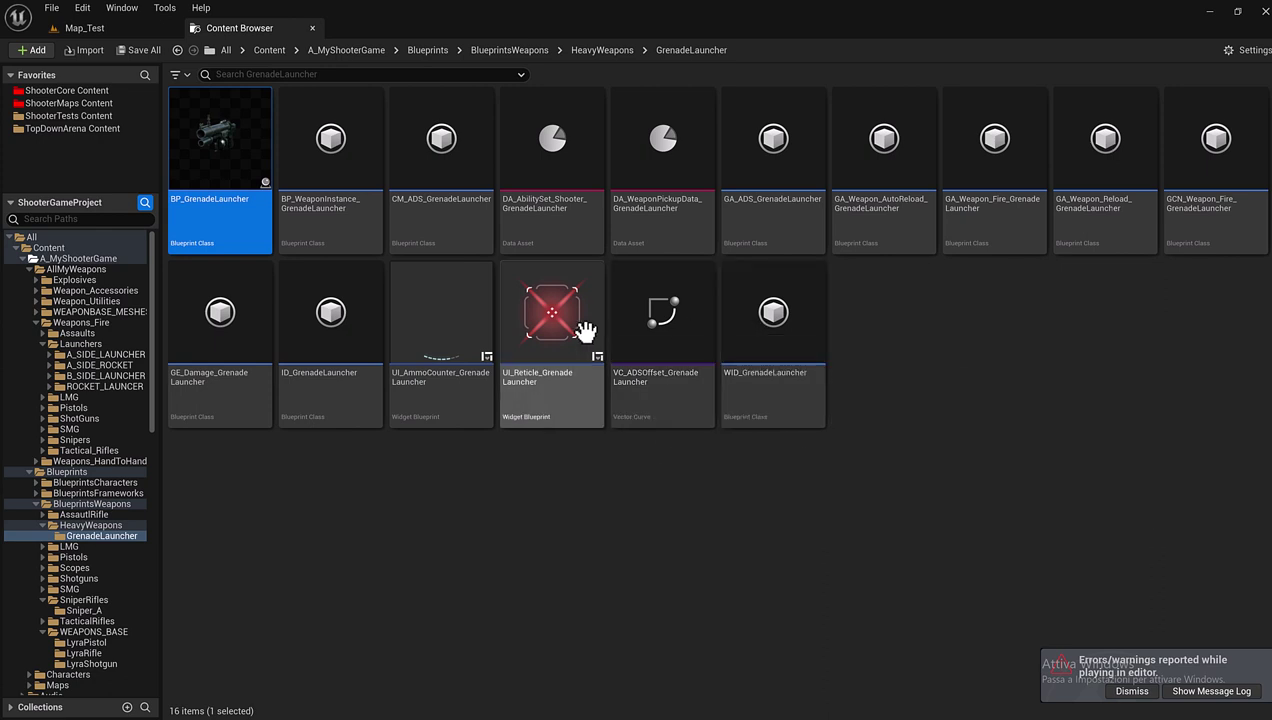
# - Go up to HeavyWeapons and open the GrenadeLauncher folder
pyautogui.moveTo(657, 341)
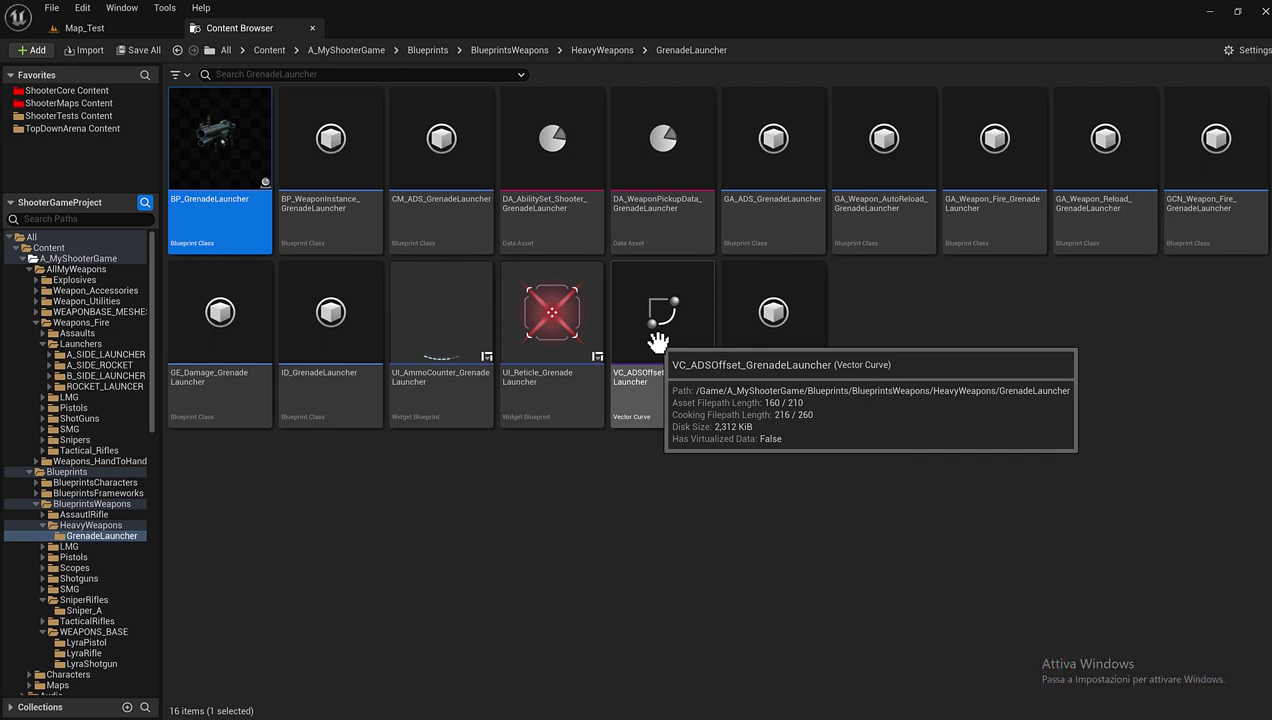
pyautogui.moveTo(797, 352)
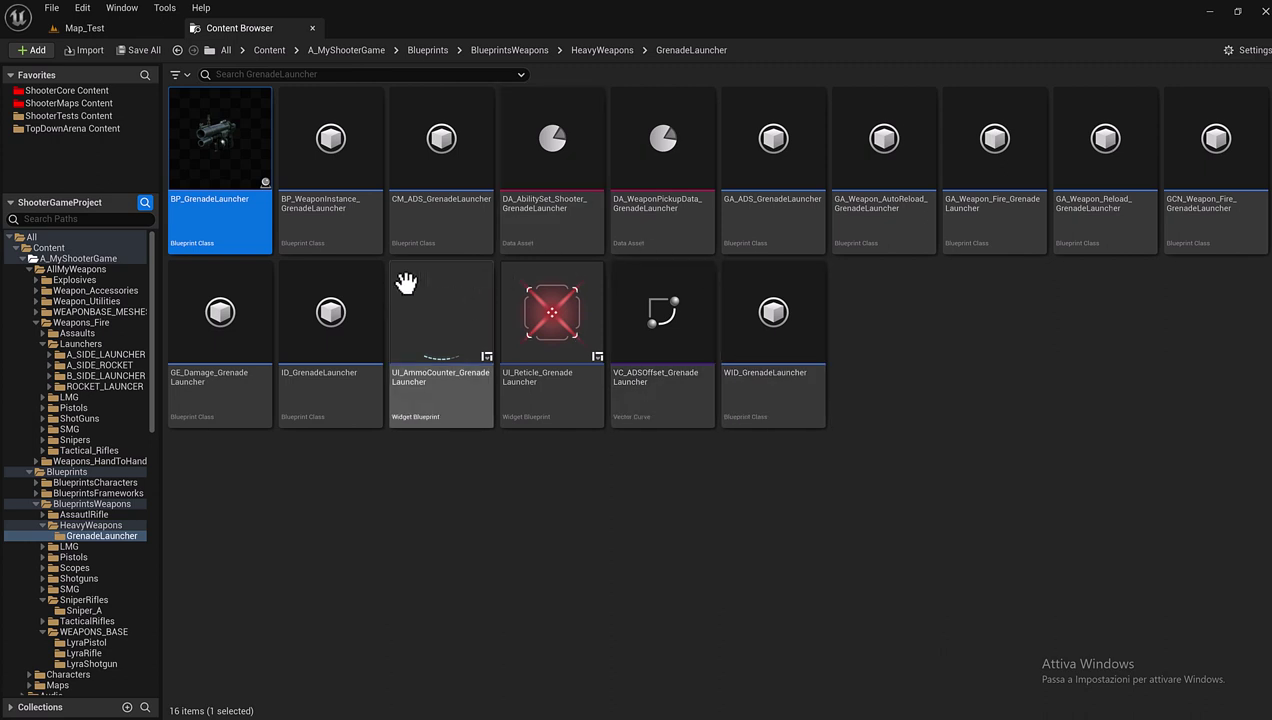
pyautogui.moveTo(485, 334)
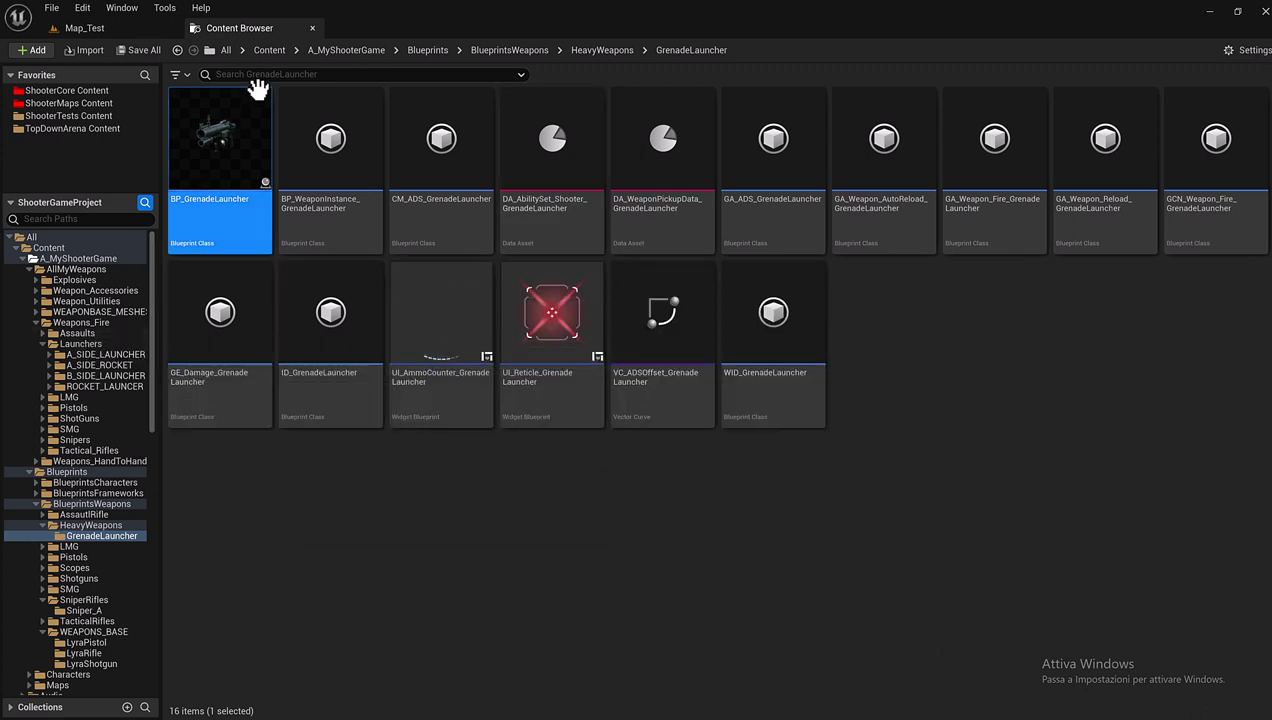
pyautogui.click(603, 51)
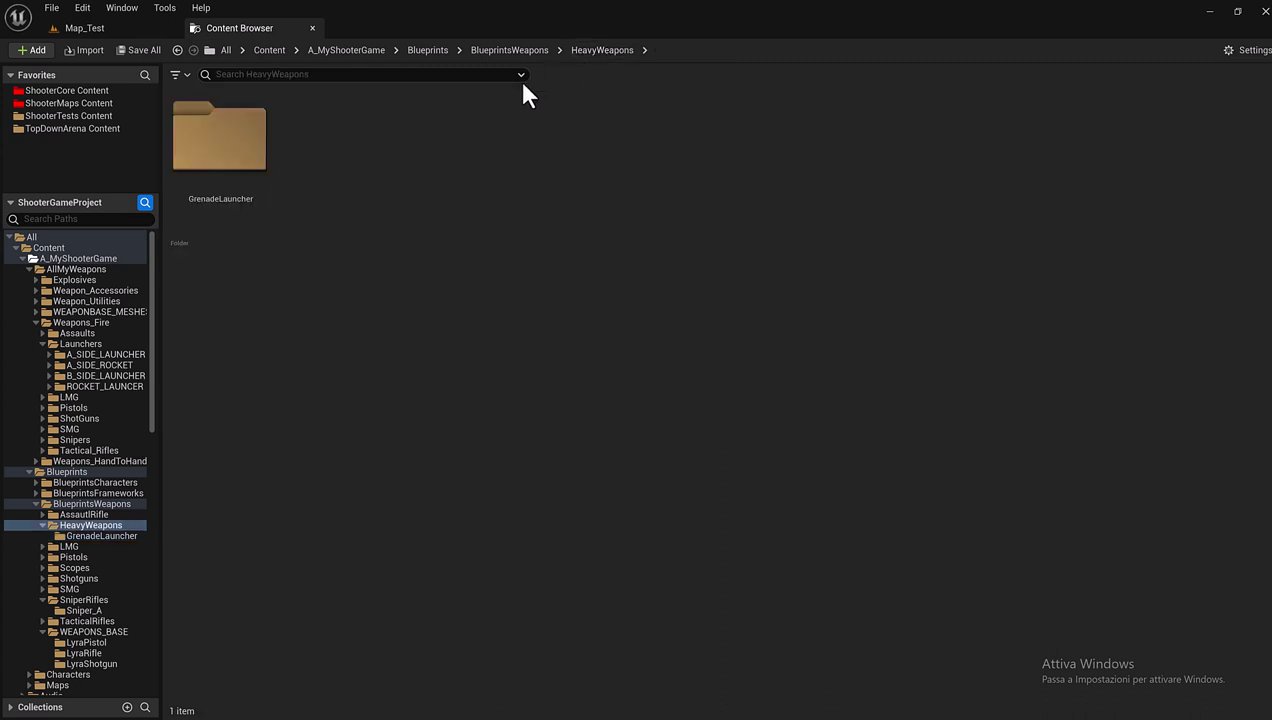
pyautogui.doubleClick(250, 166)
# - Create a new folder named LaserLauncher among the grenade launcher assets
pyautogui.rightClick(430, 482)
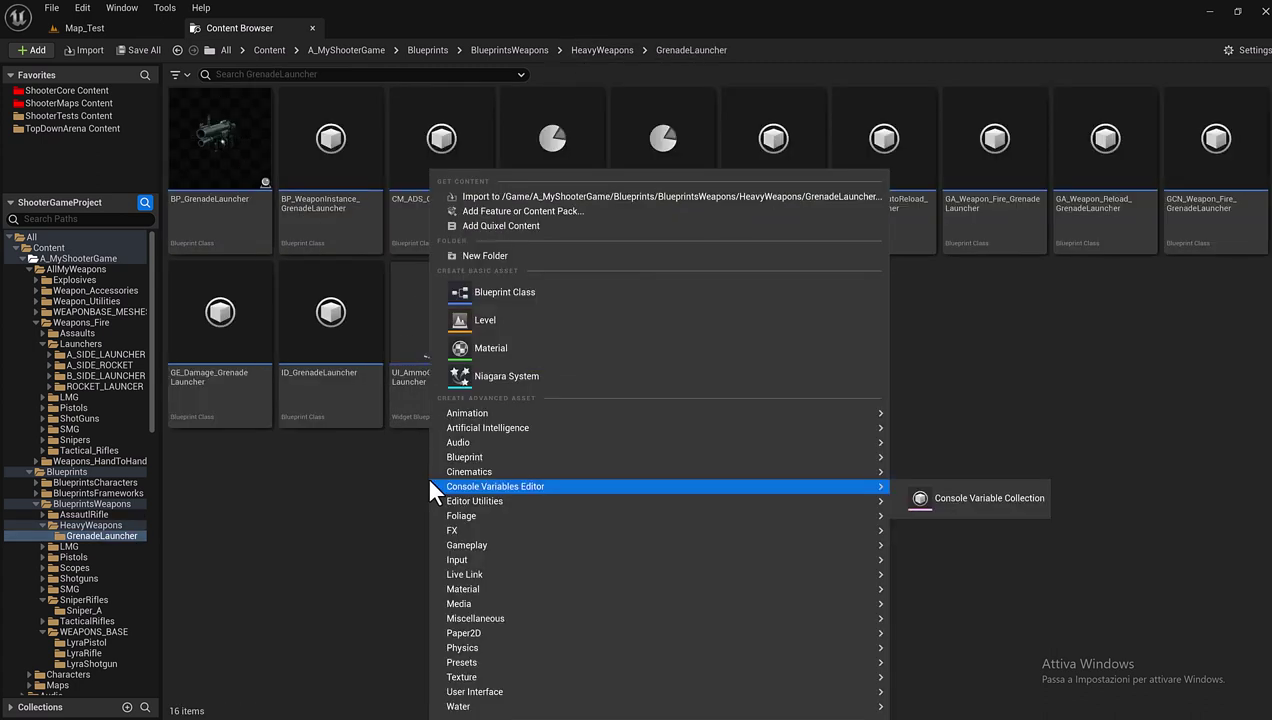
pyautogui.click(537, 256)
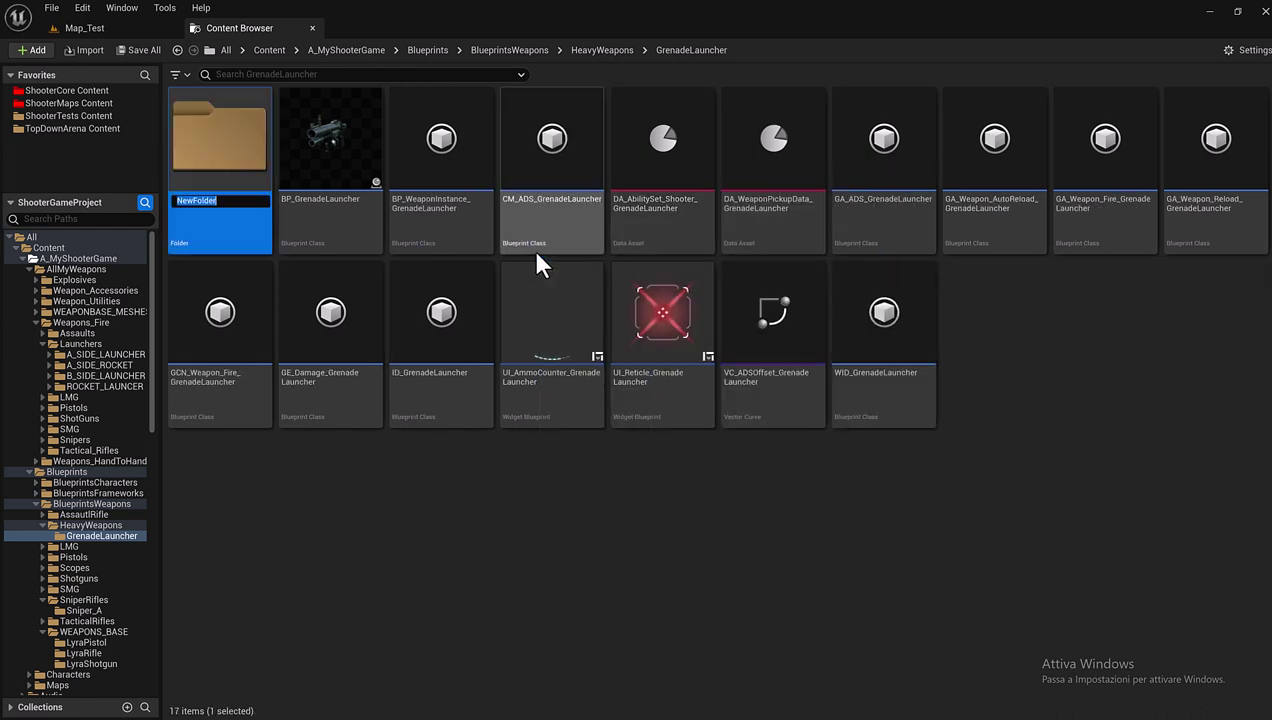
pyautogui.press('BackSpace')
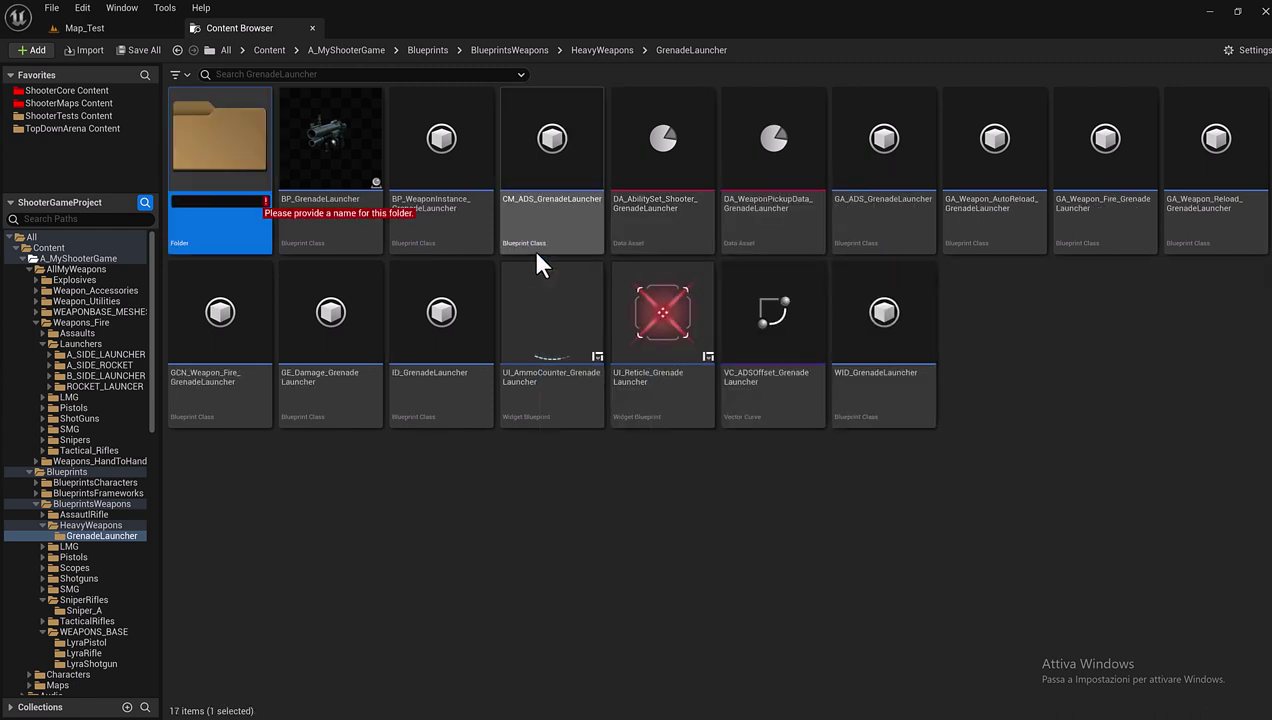
pyautogui.write('LaserLauncher')
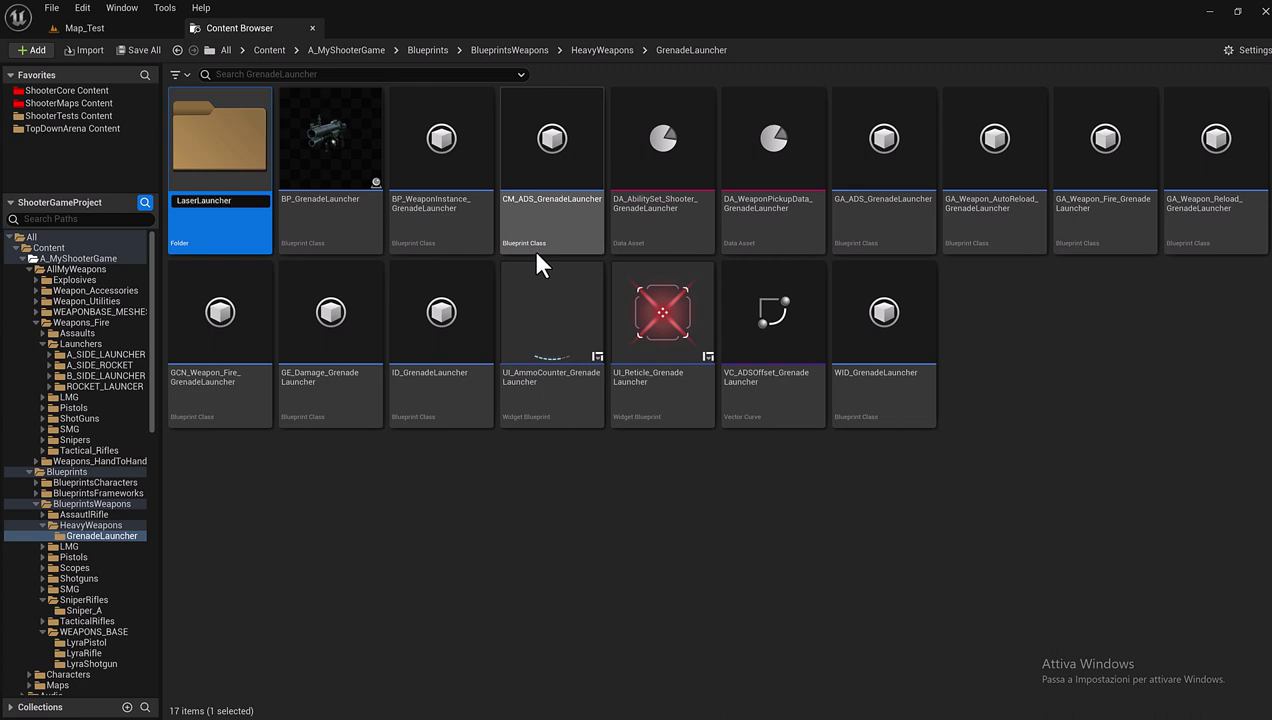
pyautogui.press('Return')
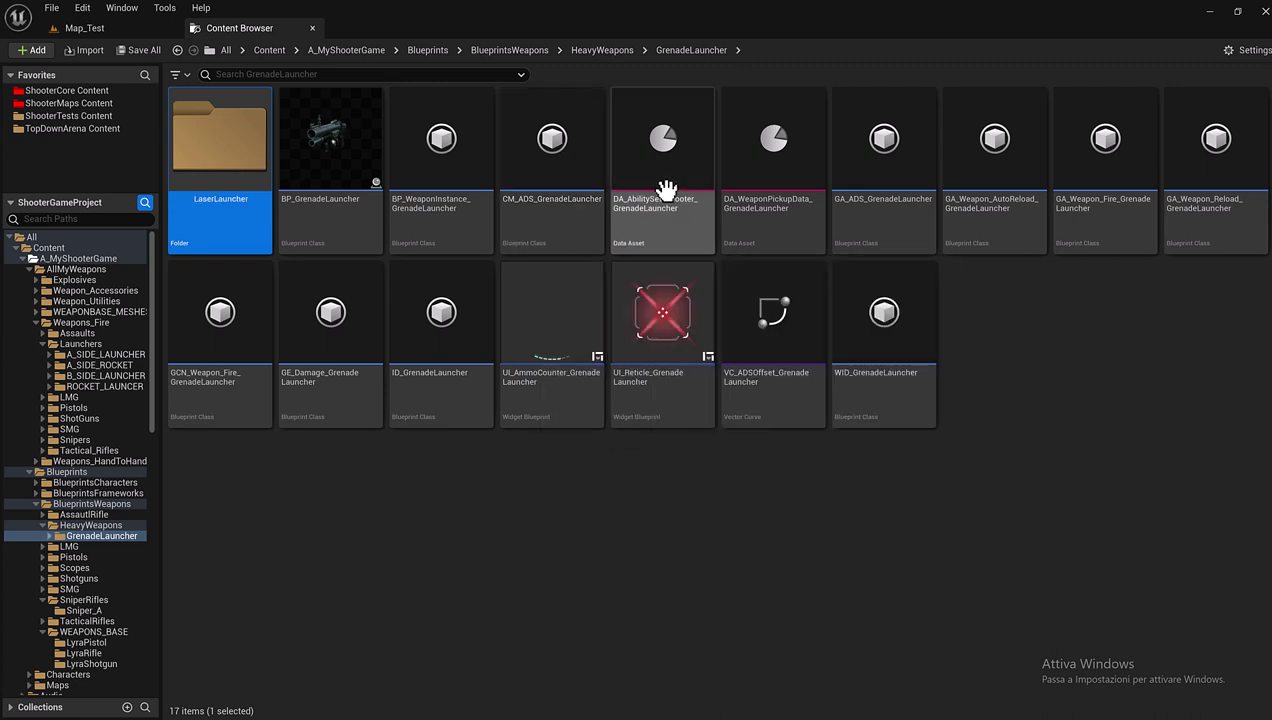
# - Move all 16 assets, BP_GrenadeLauncher through WID_GrenadeLauncher, into LaserLauncher and acknowledge the GameplayCue warning
pyautogui.click(335, 191)
pyautogui.keyDown('shift'); pyautogui.click(914, 315); pyautogui.keyUp('shift')
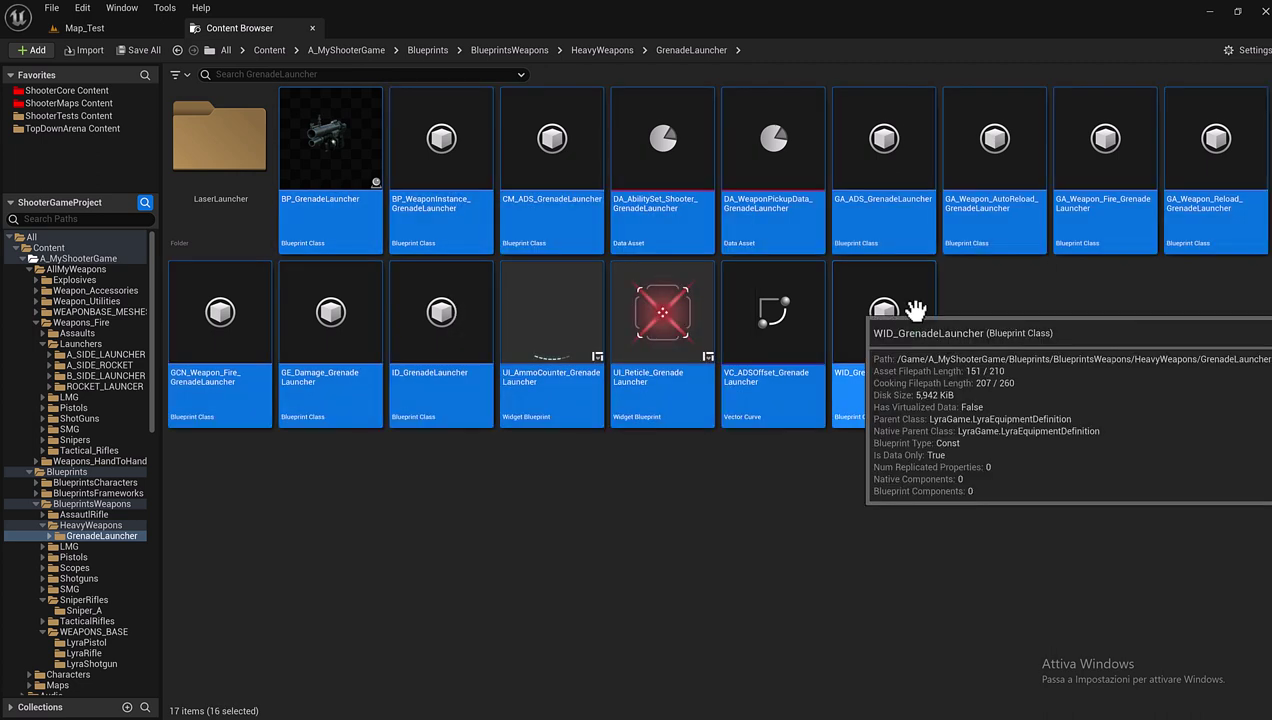
pyautogui.moveTo(328, 218); pyautogui.dragTo(230, 157)
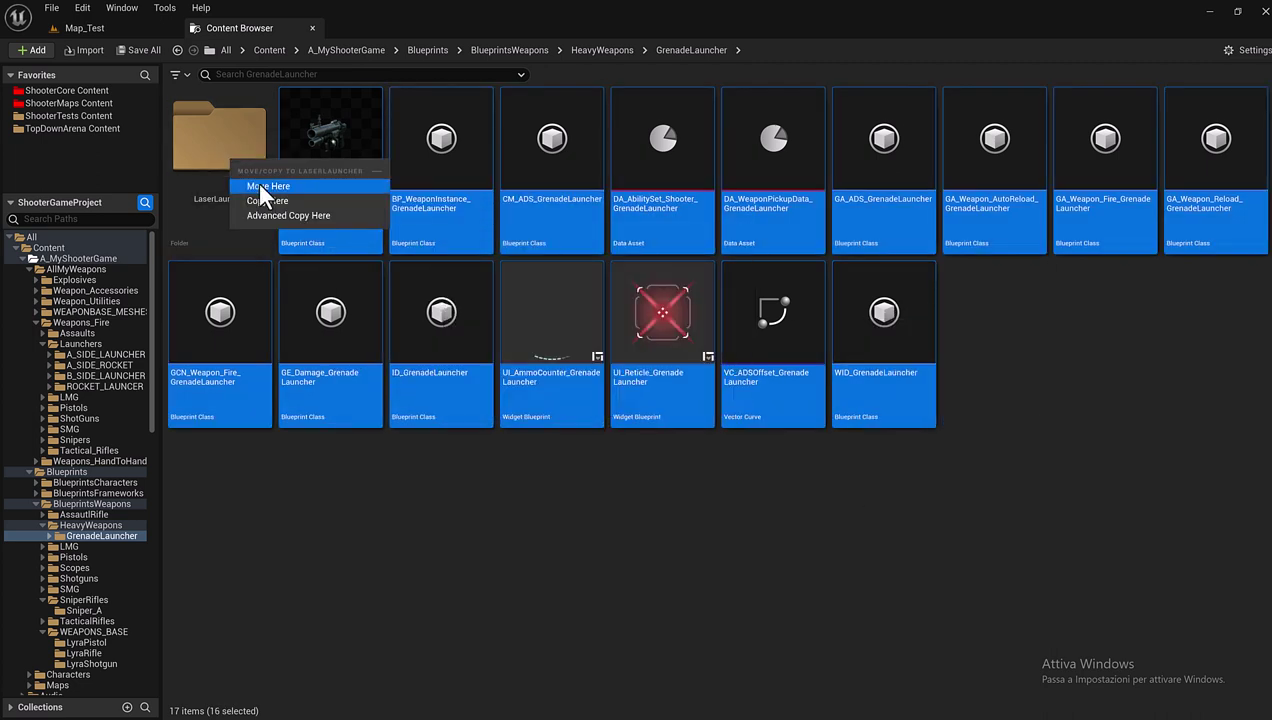
pyautogui.click(257, 185)
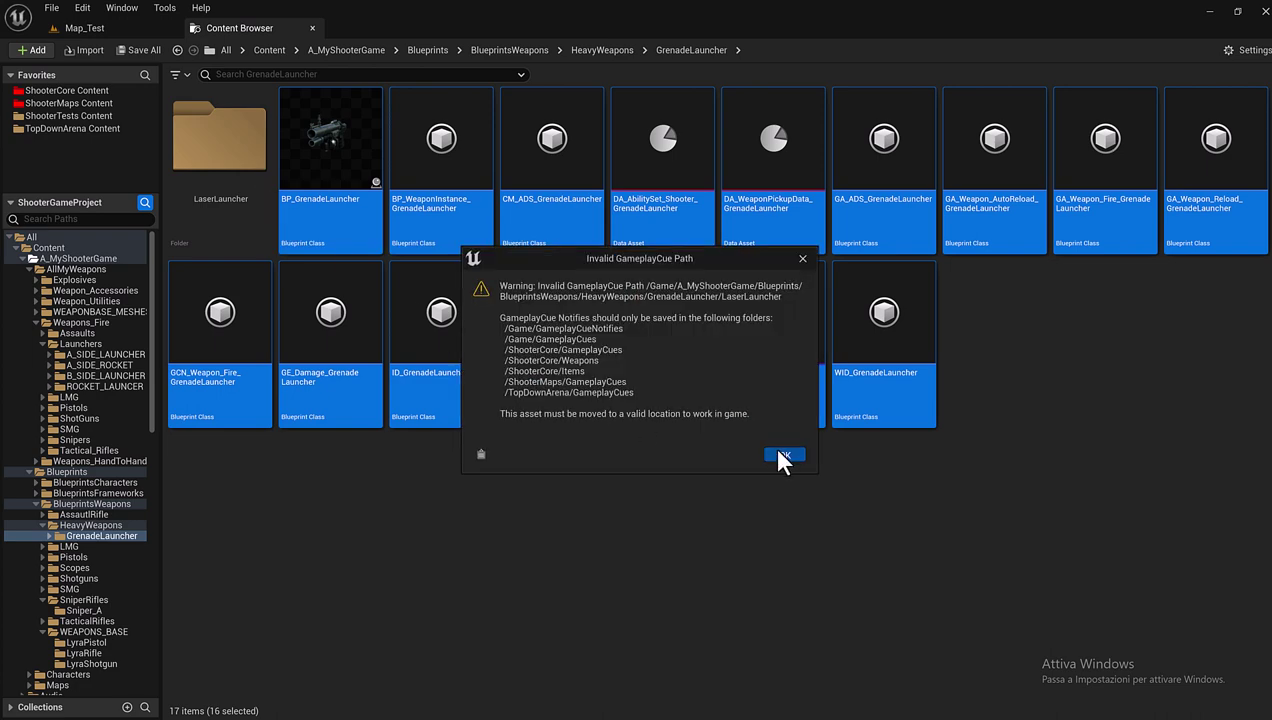
pyautogui.click(780, 453)
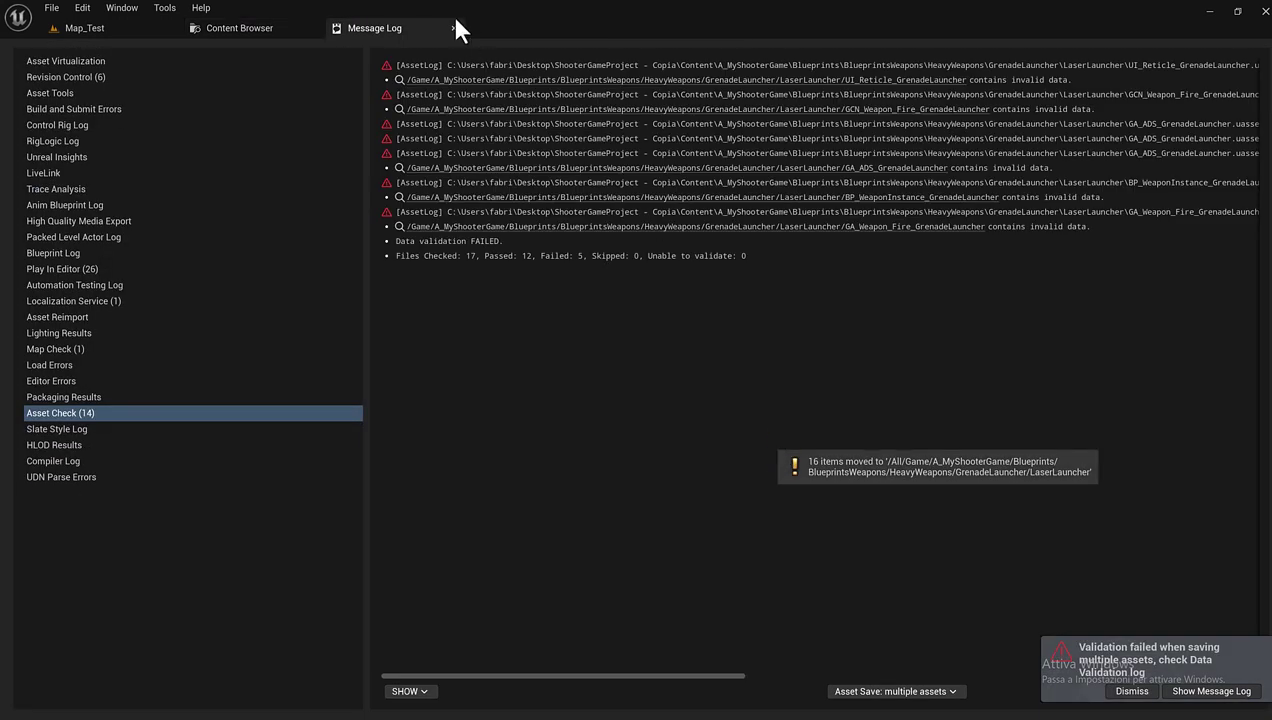
# - Close the log, add a GrenadeLauncher folder with its missing 'L' fixed, then open LaserLauncher
pyautogui.click(453, 28)
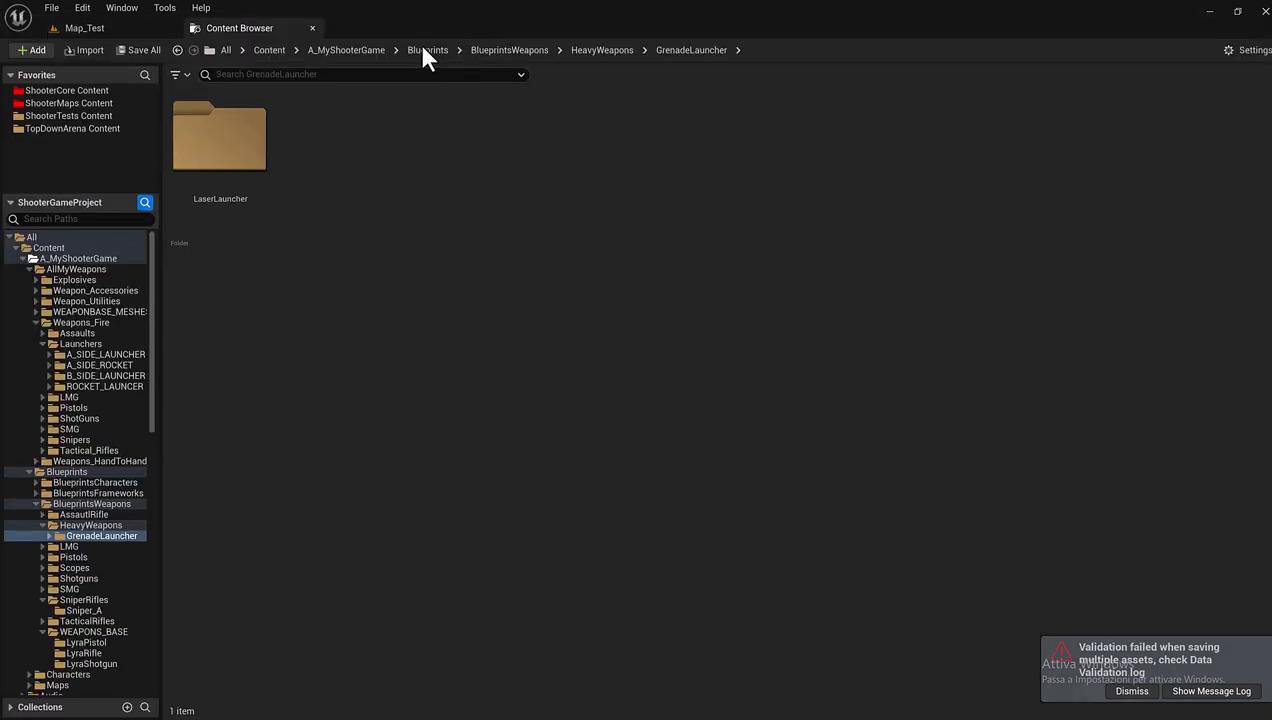
pyautogui.rightClick(361, 158)
pyautogui.click(474, 245)
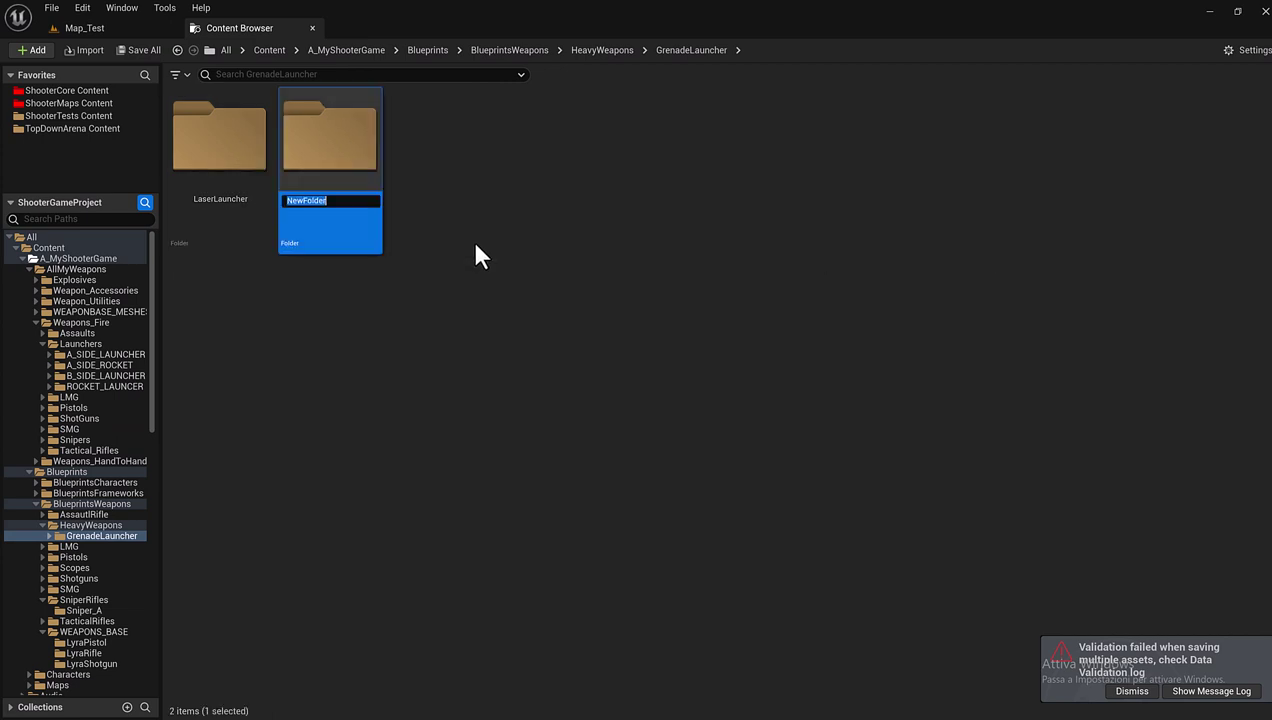
pyautogui.write('Grenade')
pyautogui.write('aunch')
pyautogui.write('er')
pyautogui.press('Return')
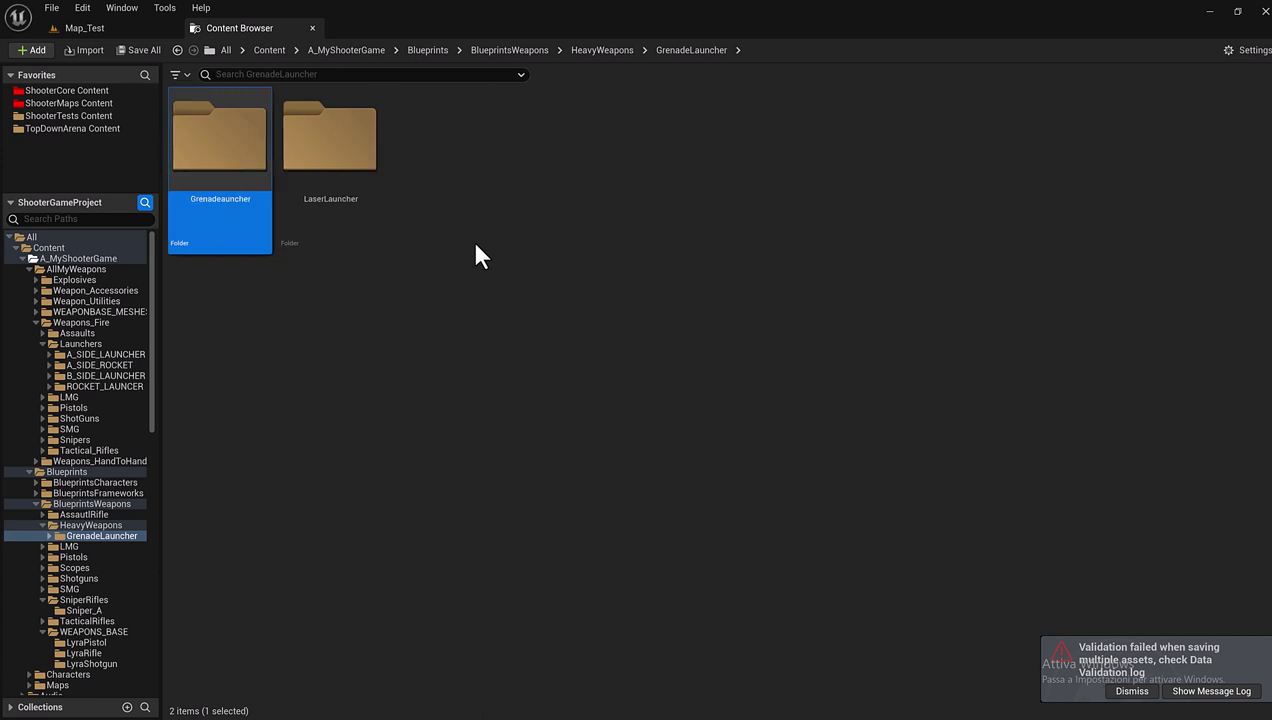
pyautogui.click(232, 202)
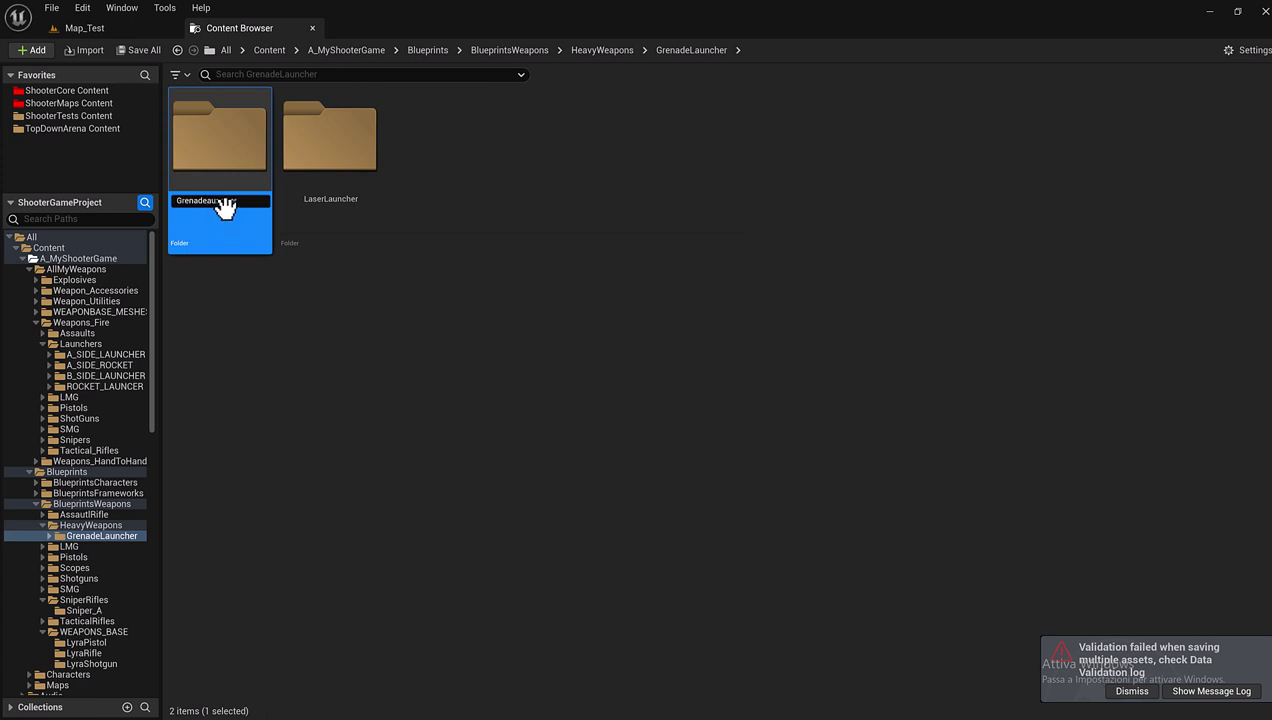
pyautogui.write('L')
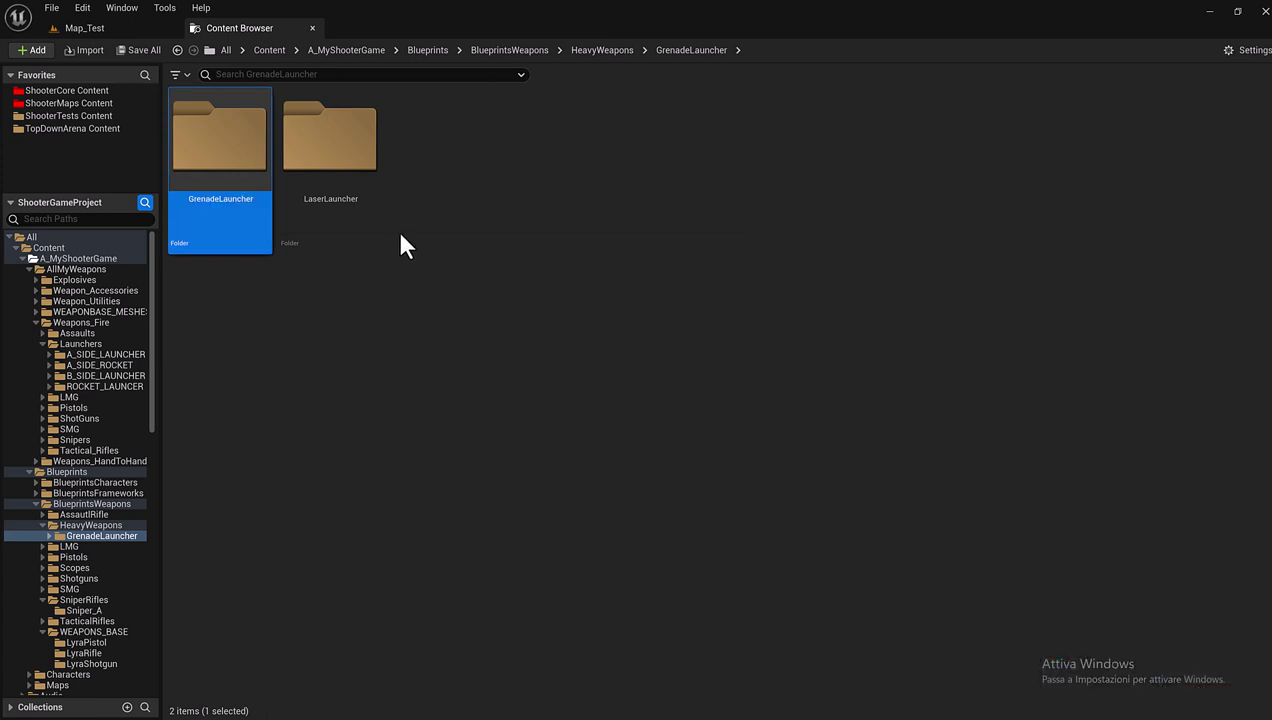
pyautogui.doubleClick(355, 204)
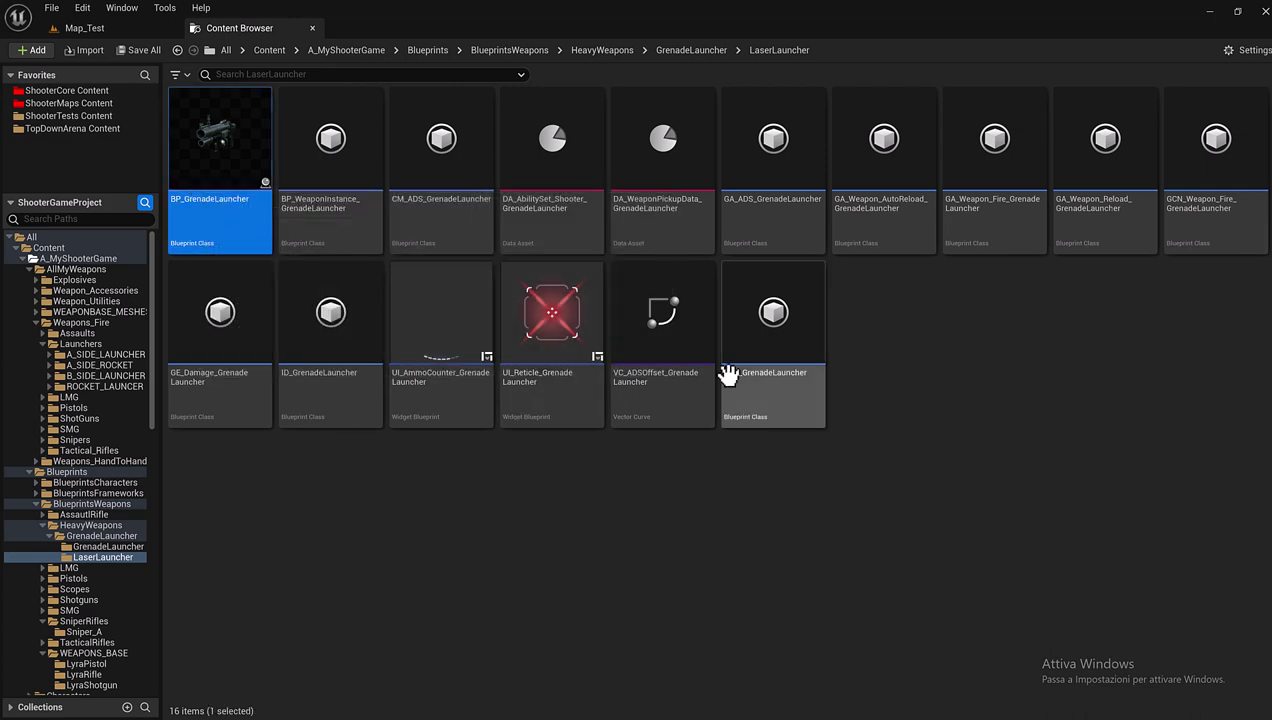
# - Duplicate all 16 assets in LaserLauncher and dismiss the GameplayCue path warning
pyautogui.hotkey('ctrl', 'a')
pyautogui.rightClick(810, 377)
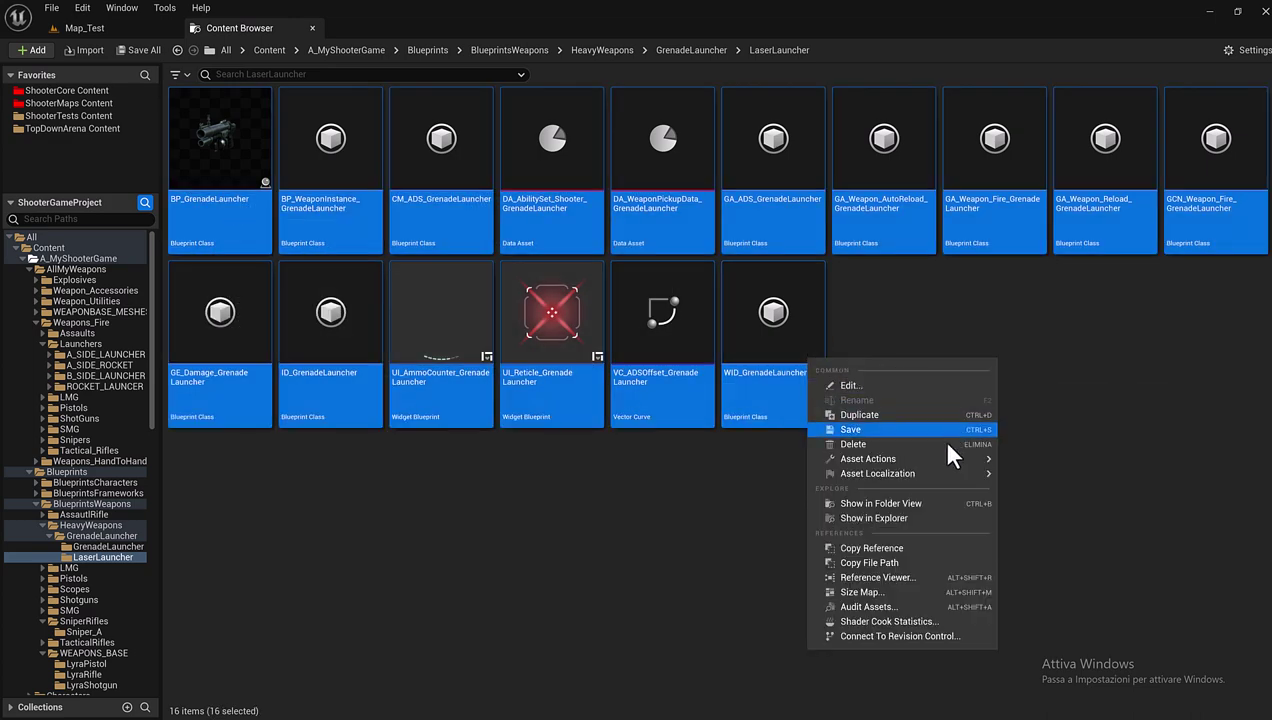
pyautogui.click(877, 413)
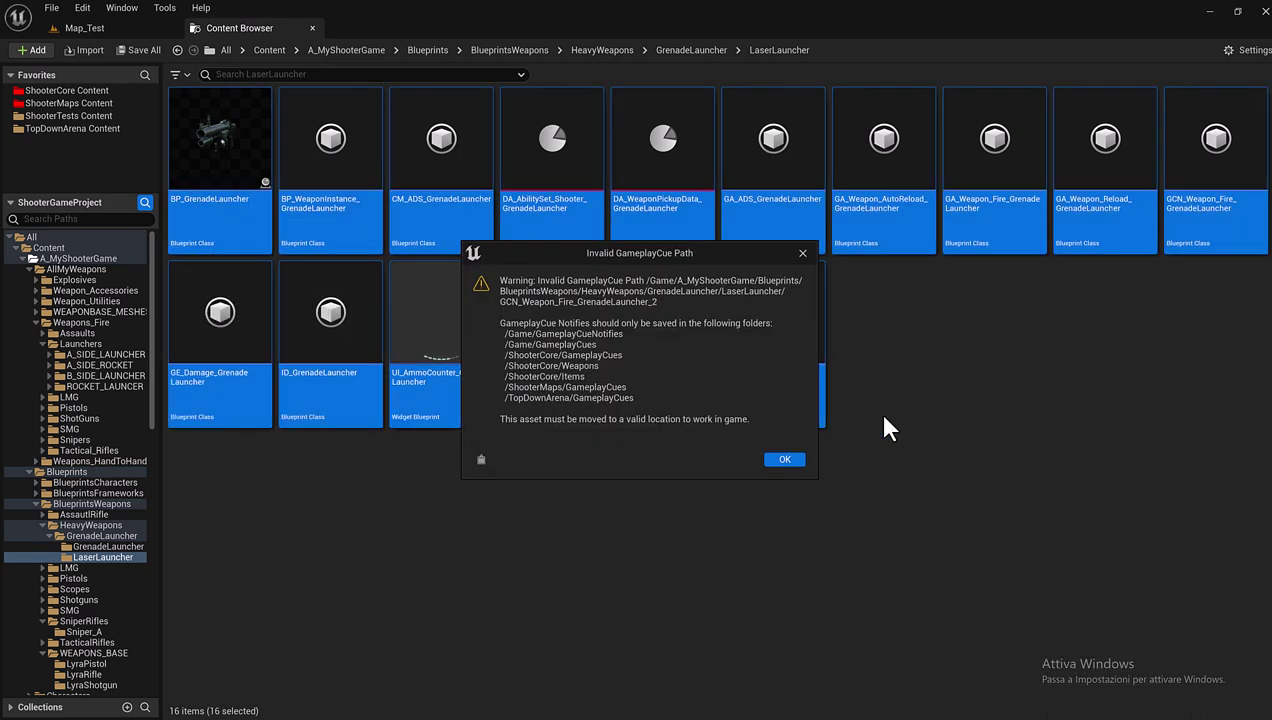
pyautogui.click(784, 459)
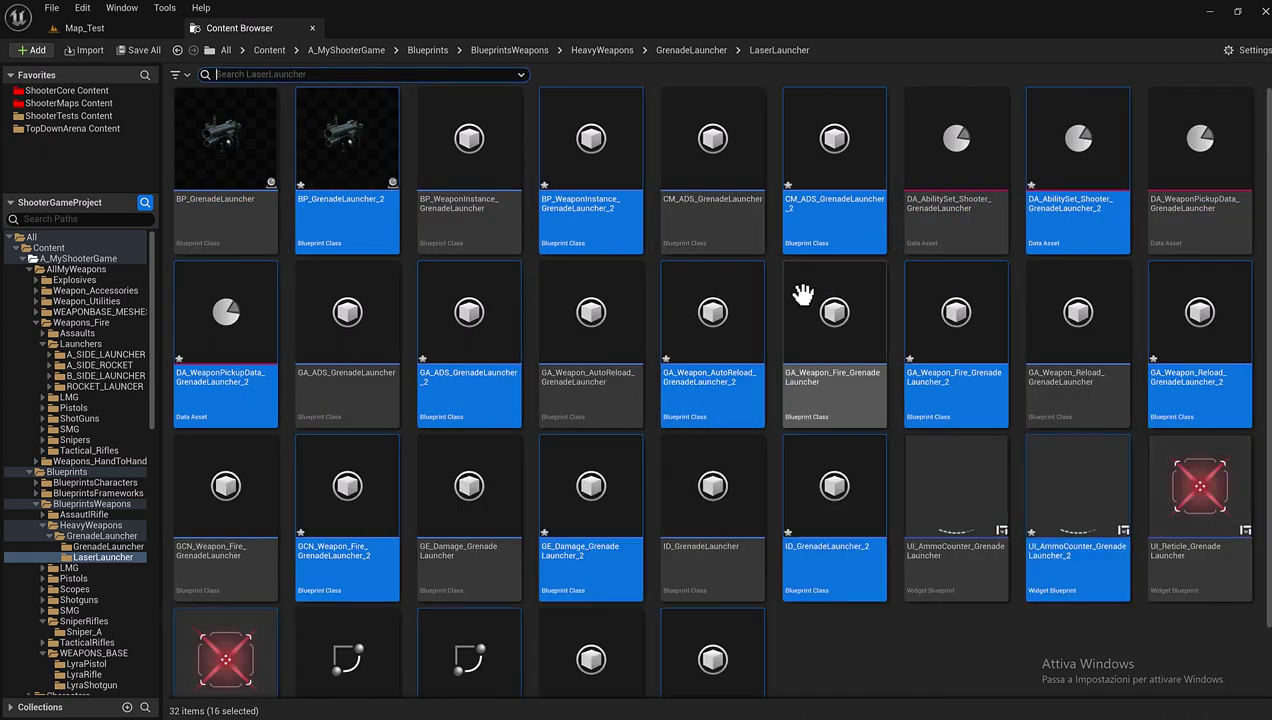
# - Select only the 16 original assets, from BP_GrenadeLauncher through WID_GrenadeLauncher
pyautogui.click(250, 215)
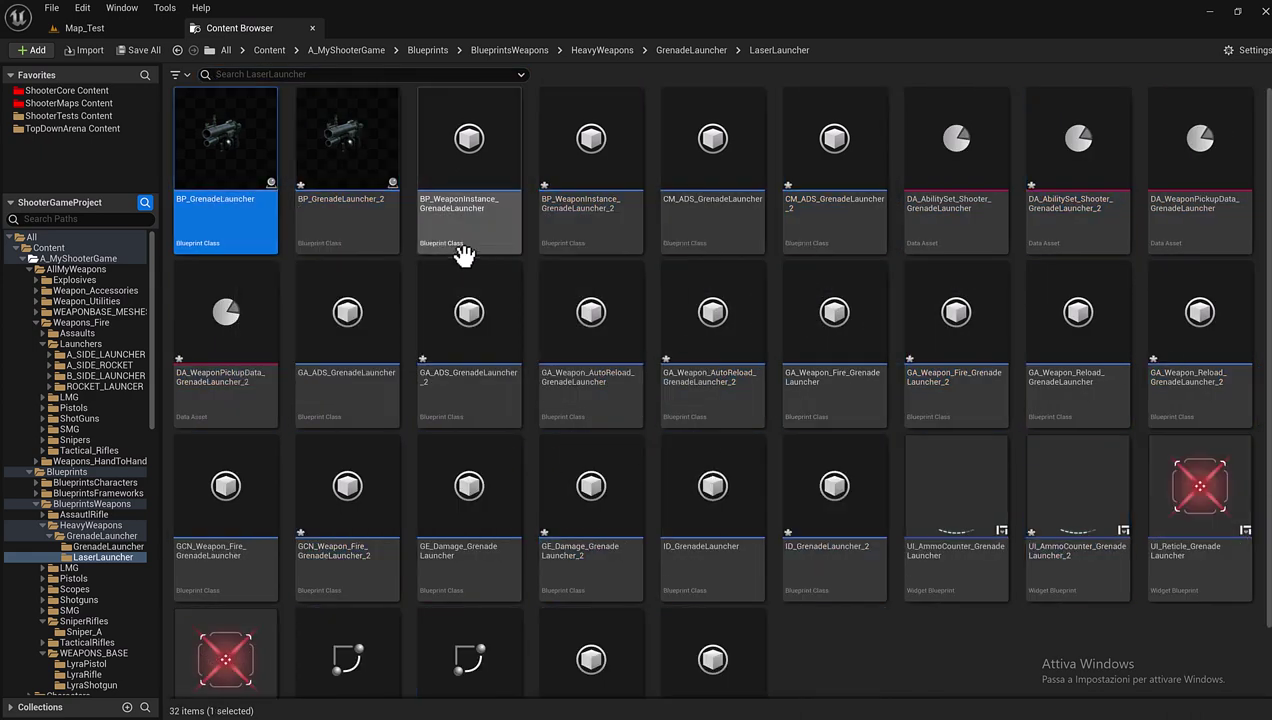
pyautogui.keyDown('ctrl'); pyautogui.click(480, 238); pyautogui.keyUp('ctrl')
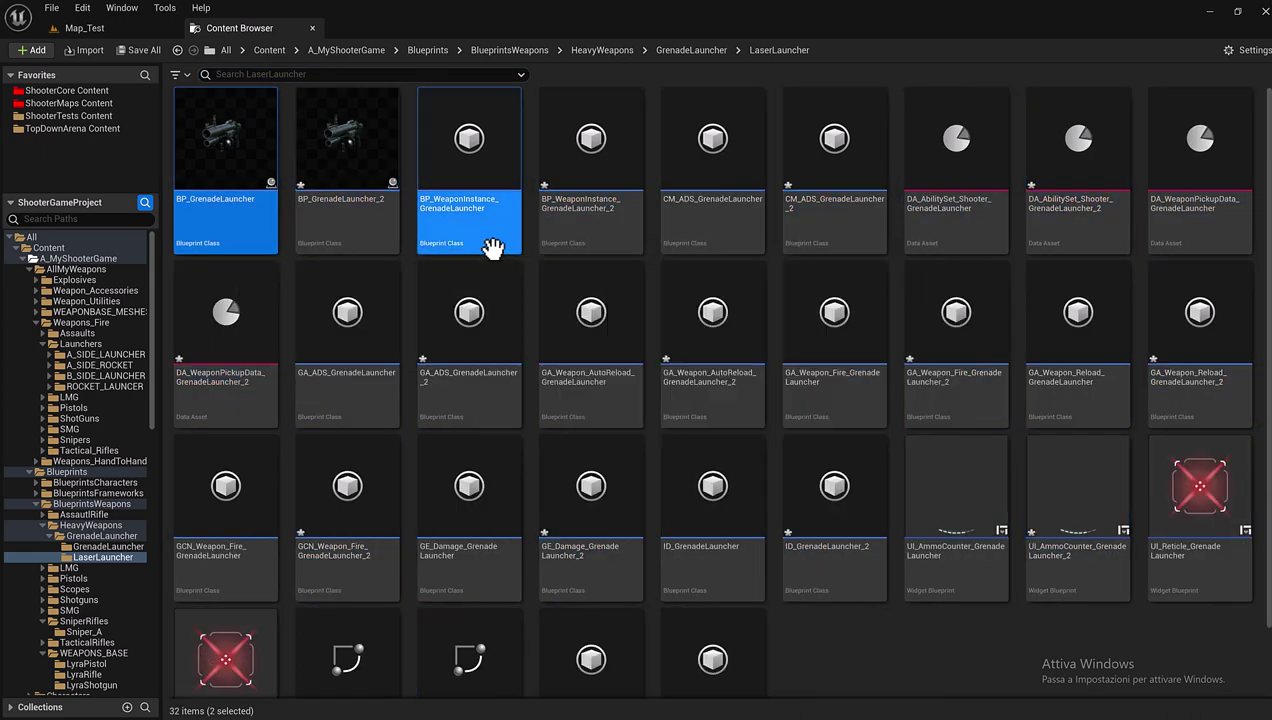
pyautogui.keyDown('ctrl'); pyautogui.click(699, 226); pyautogui.keyUp('ctrl')
pyautogui.keyDown('ctrl'); pyautogui.click(950, 216); pyautogui.keyUp('ctrl')
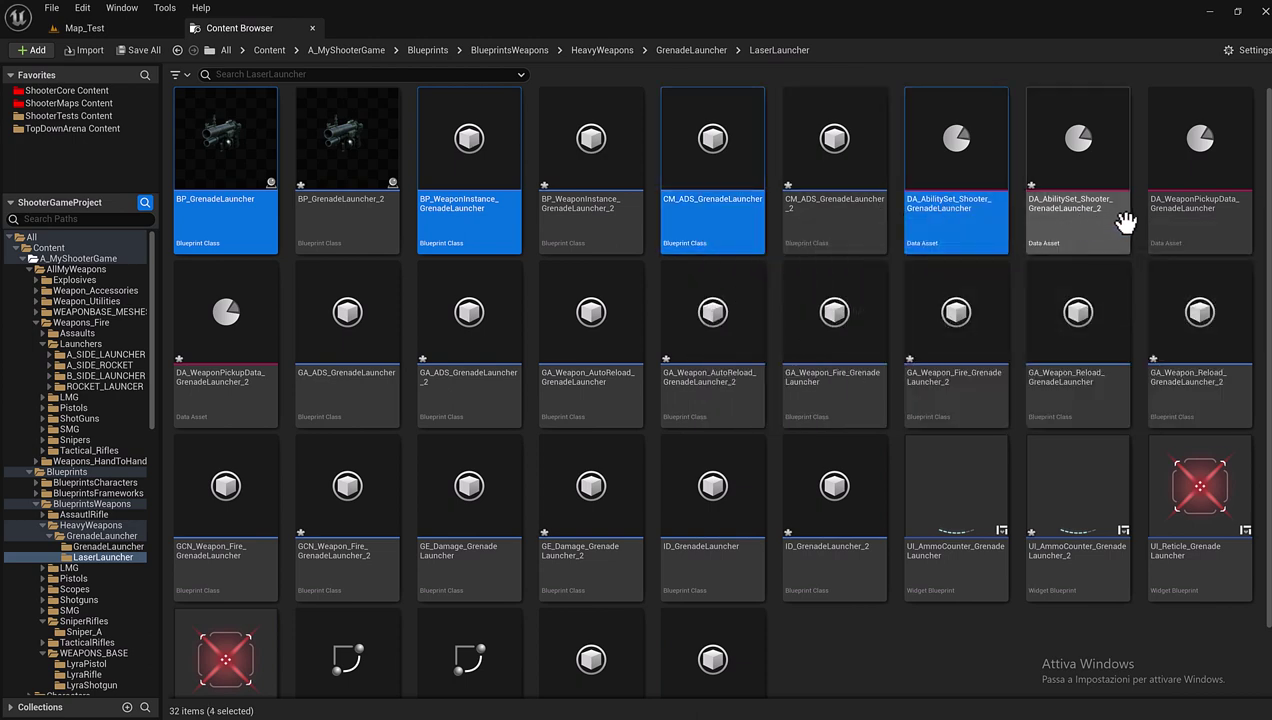
pyautogui.keyDown('ctrl'); pyautogui.click(1181, 224); pyautogui.keyUp('ctrl')
pyautogui.keyDown('ctrl'); pyautogui.click(358, 397); pyautogui.keyUp('ctrl')
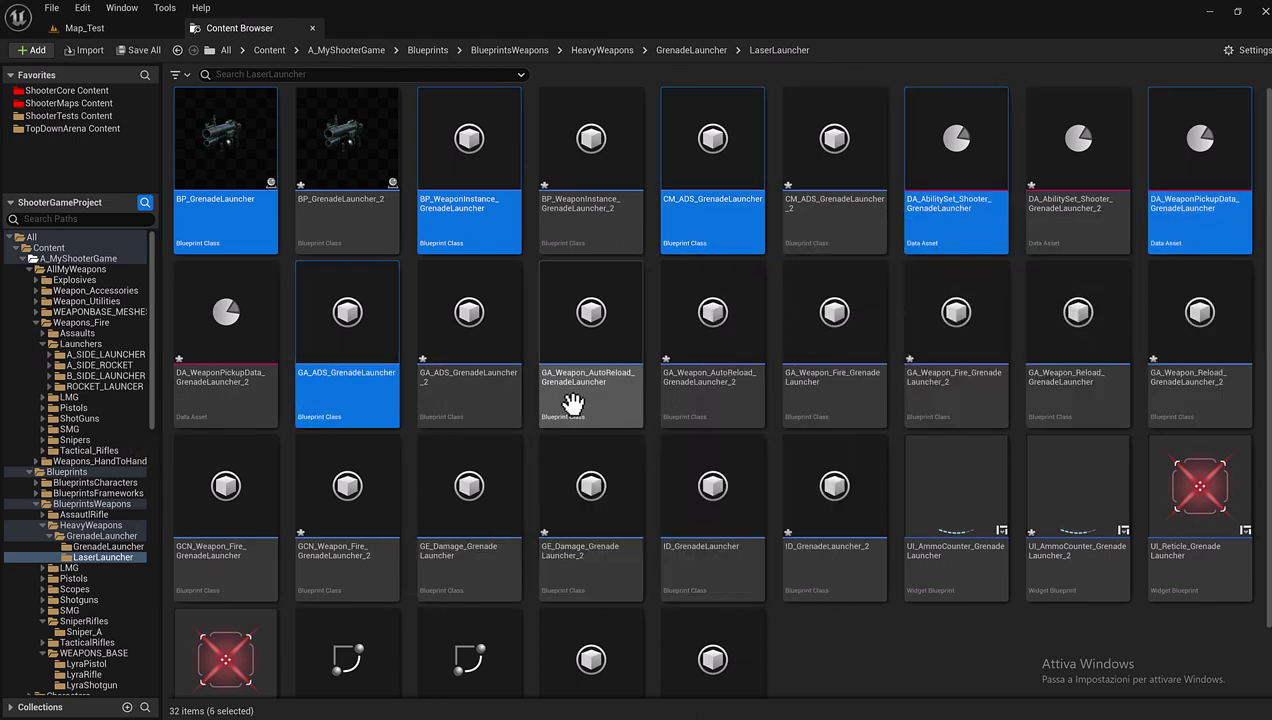
pyautogui.keyDown('ctrl'); pyautogui.click(617, 406); pyautogui.keyUp('ctrl')
pyautogui.keyDown('ctrl'); pyautogui.click(830, 400); pyautogui.keyUp('ctrl')
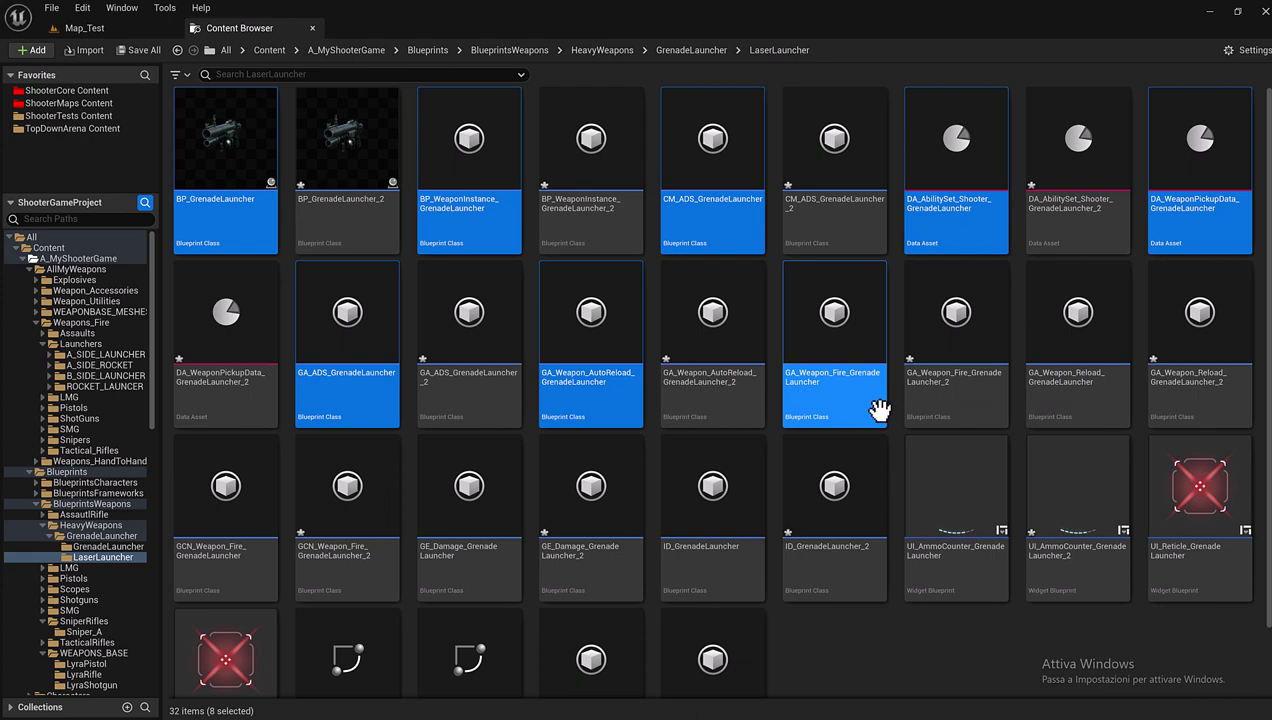
pyautogui.keyDown('ctrl'); pyautogui.click(1060, 400); pyautogui.keyUp('ctrl')
pyautogui.keyDown('ctrl'); pyautogui.click(224, 560); pyautogui.keyUp('ctrl')
pyautogui.keyDown('ctrl'); pyautogui.click(465, 568); pyautogui.keyUp('ctrl')
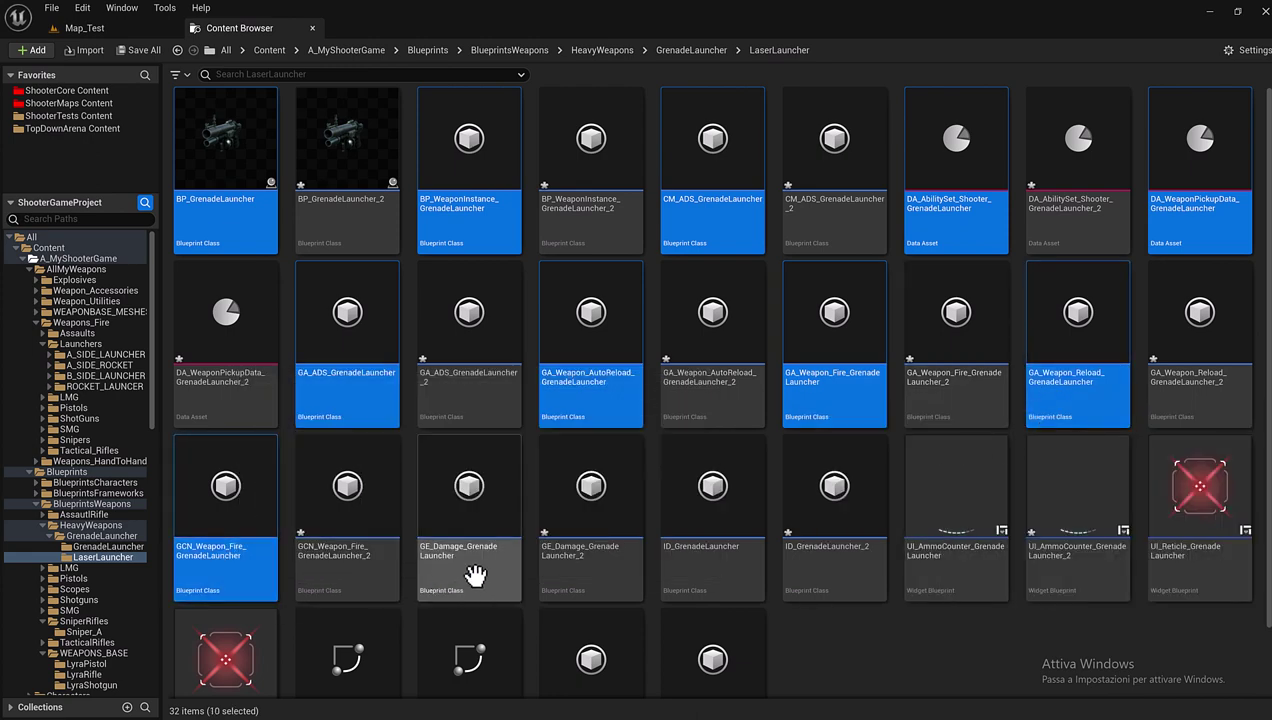
pyautogui.keyDown('ctrl'); pyautogui.click(705, 575); pyautogui.keyUp('ctrl')
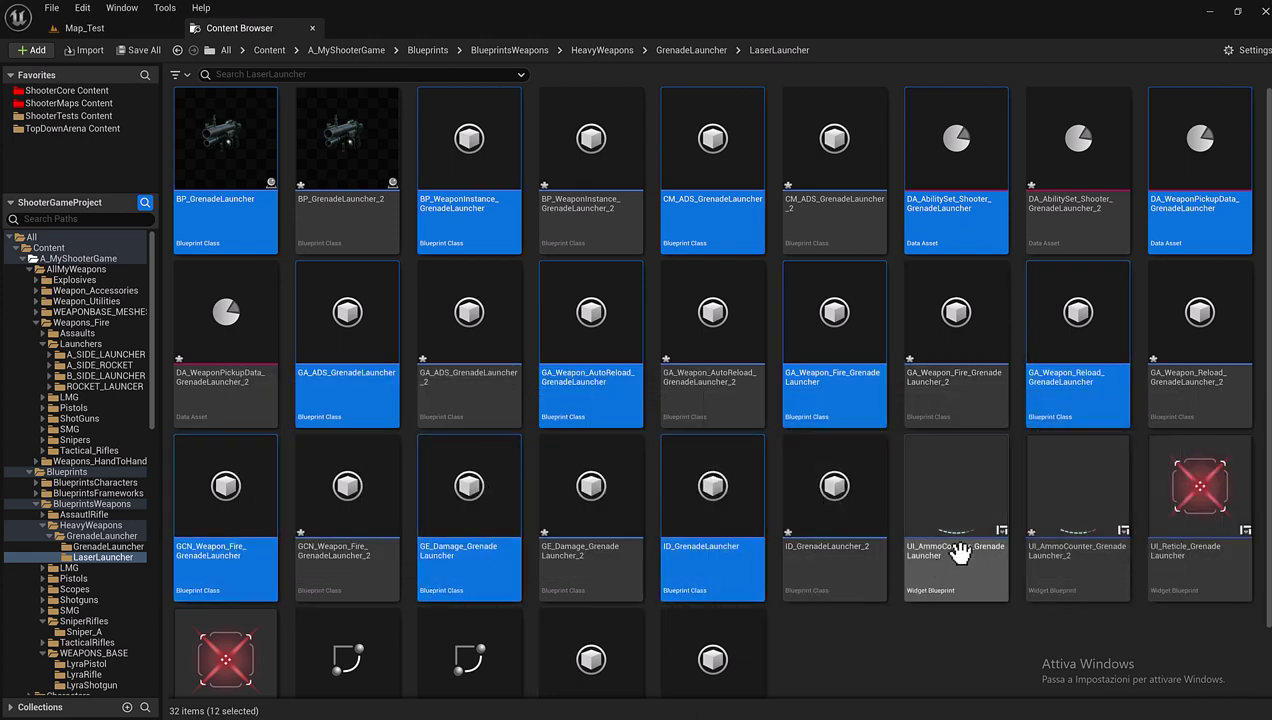
pyautogui.keyDown('ctrl'); pyautogui.click(958, 553); pyautogui.keyUp('ctrl')
pyautogui.keyDown('ctrl'); pyautogui.click(1178, 565); pyautogui.keyUp('ctrl')
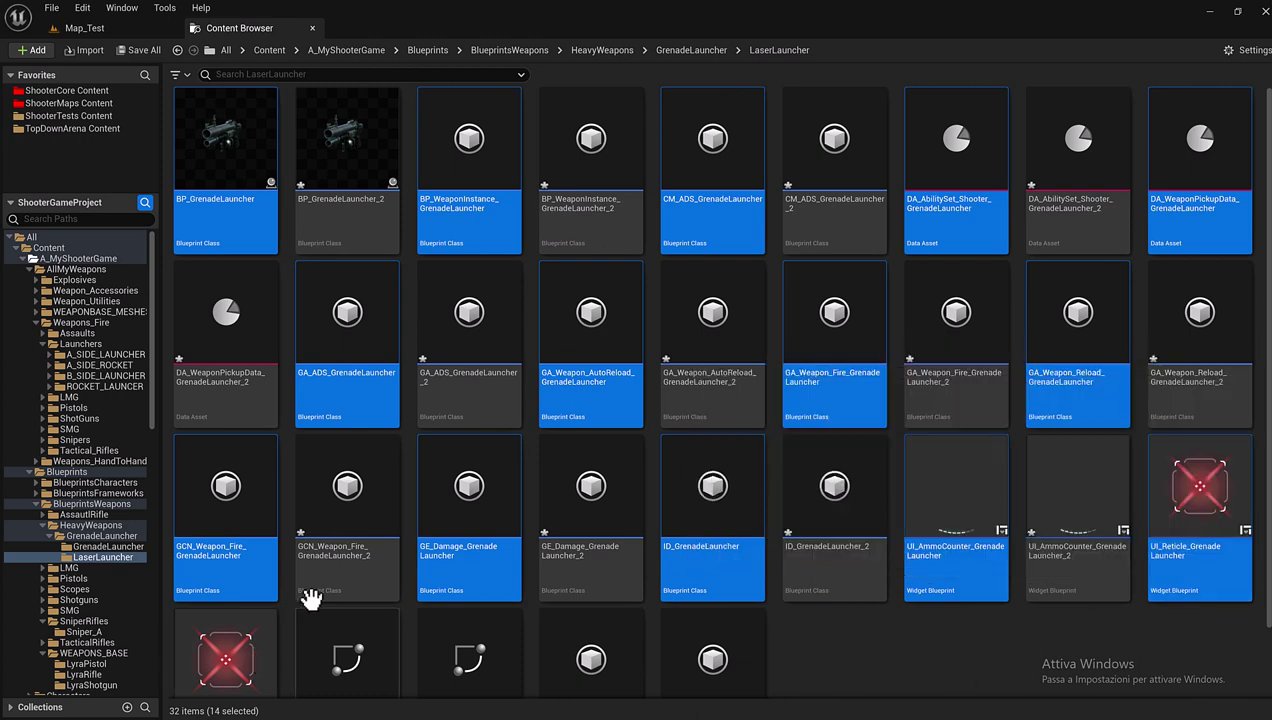
pyautogui.scroll(-1, 312, 597)
pyautogui.keyDown('ctrl'); pyautogui.click(335, 585); pyautogui.keyUp('ctrl')
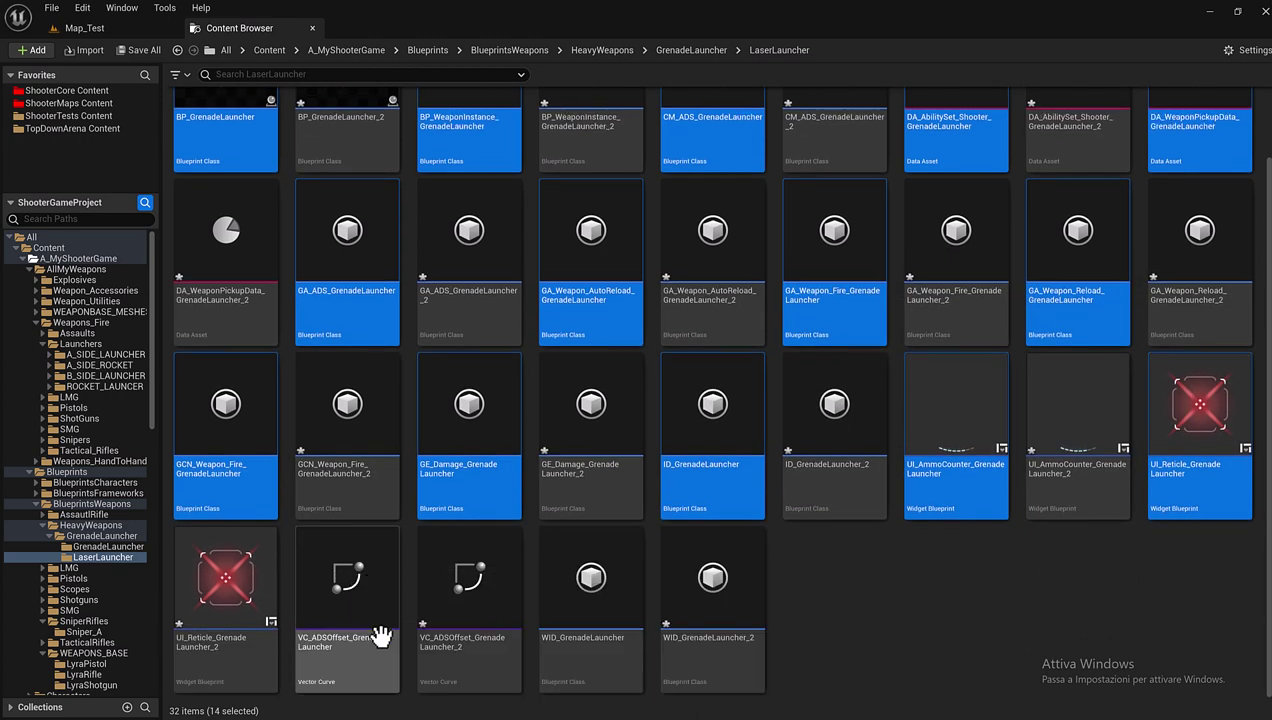
pyautogui.keyDown('ctrl'); pyautogui.click(558, 686); pyautogui.keyUp('ctrl')
pyautogui.scroll(1, 226, 445)
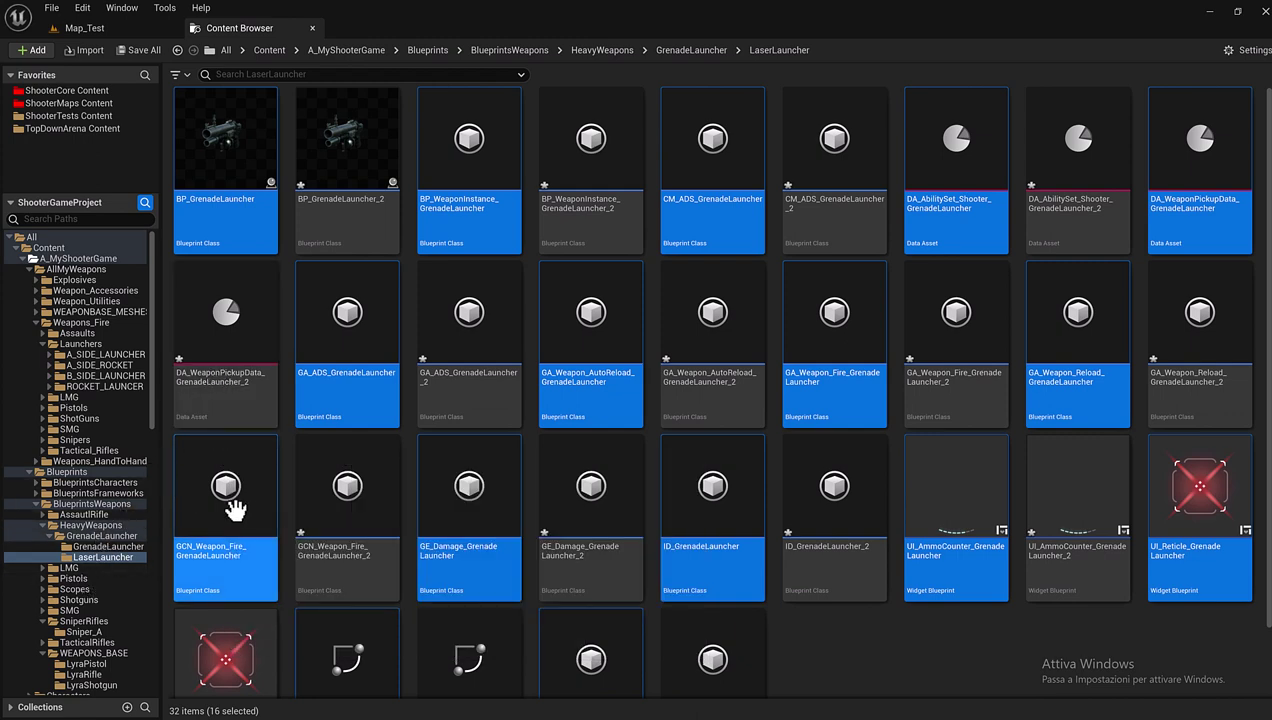
# - Move the selected originals into the GrenadeLauncher folder and dismiss the warning
pyautogui.moveTo(232, 510); pyautogui.dragTo(135, 556)
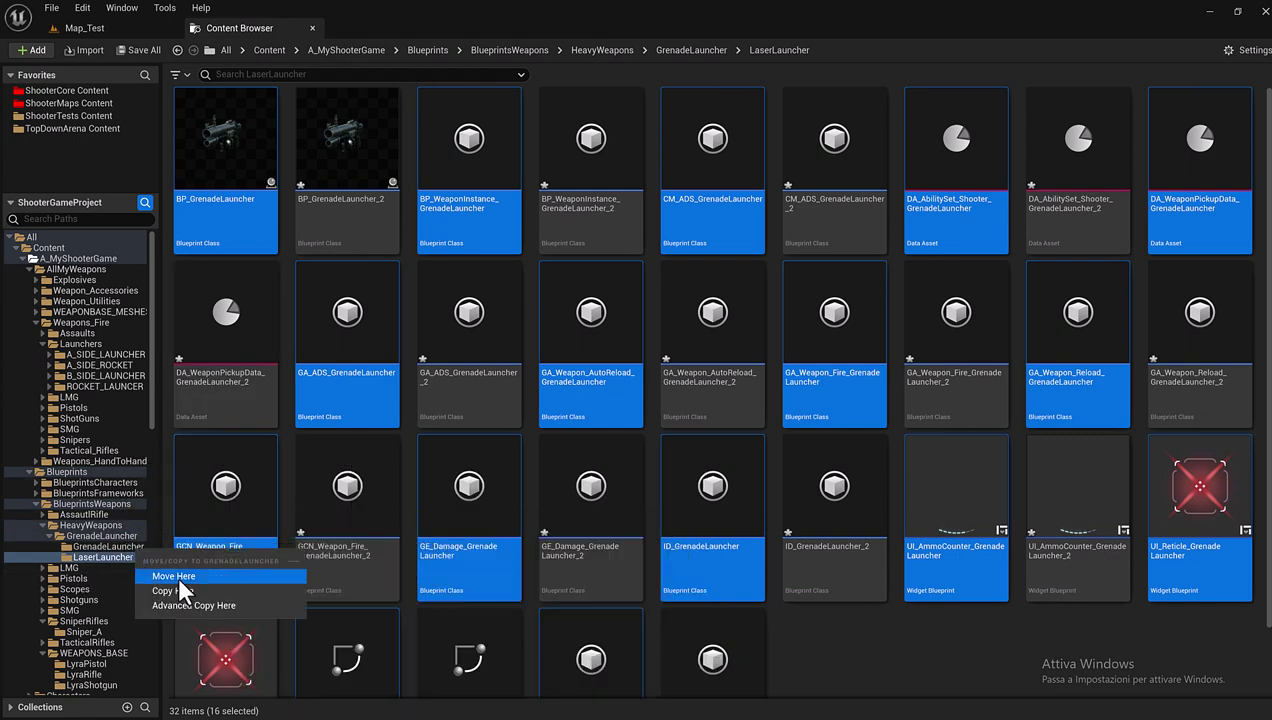
pyautogui.click(177, 575)
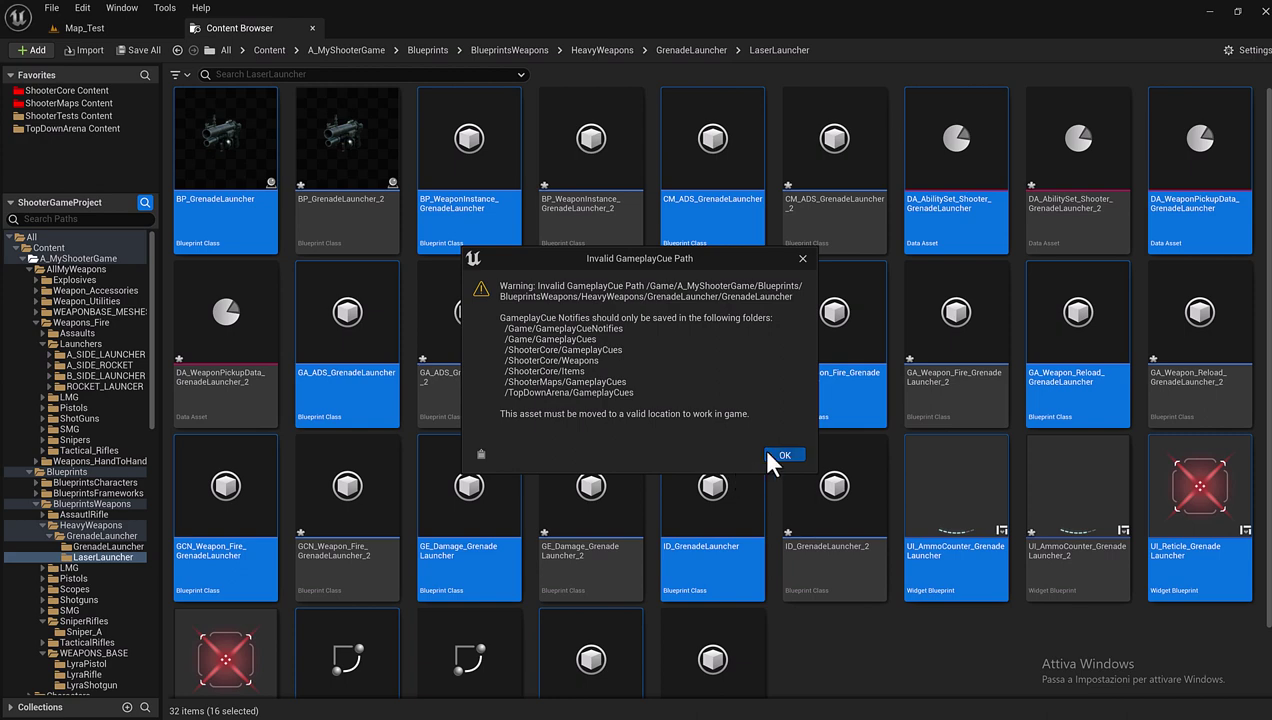
pyautogui.click(768, 452)
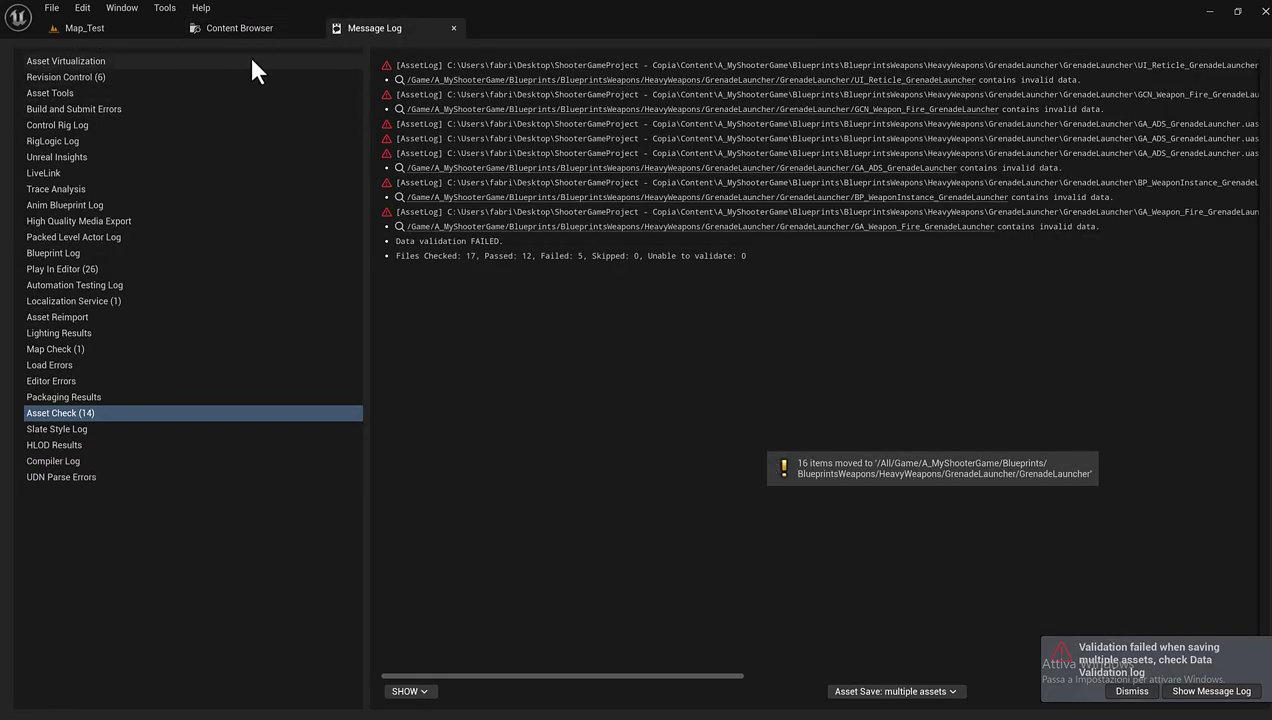
# - Close the Message Log to see LaserLauncher's 16 _2 copies
pyautogui.click(454, 28)
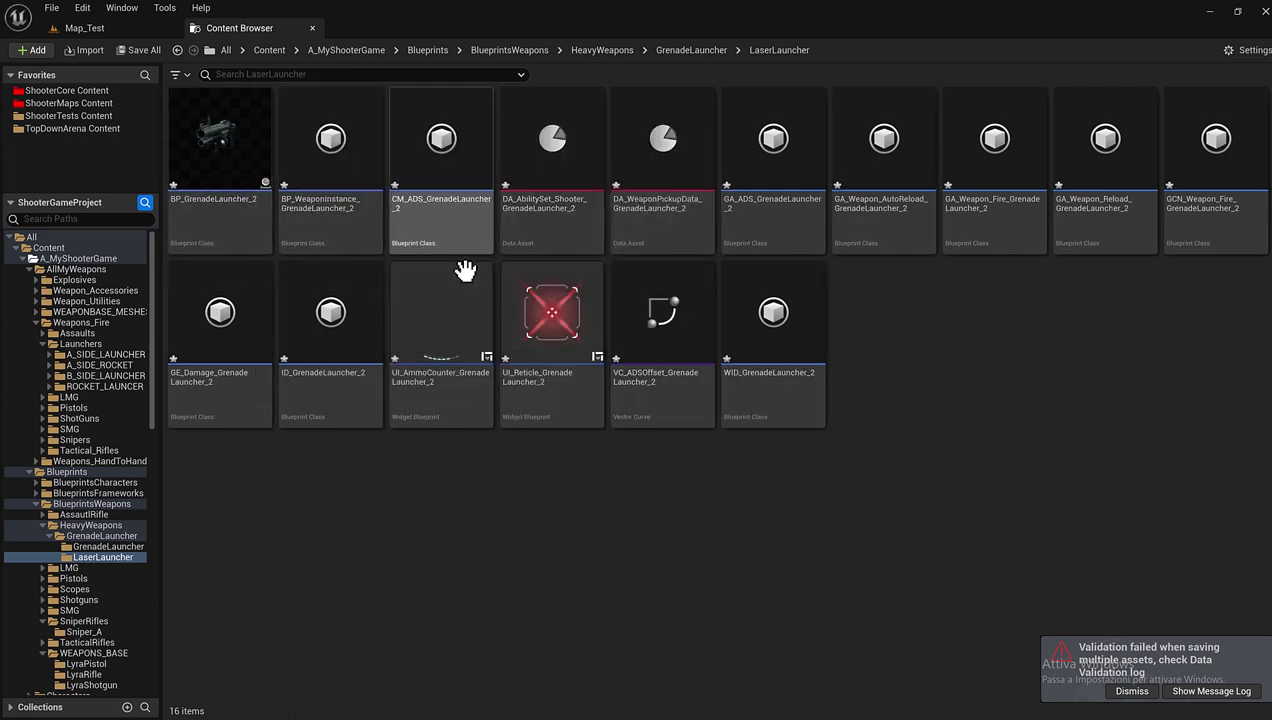
# - Select the BP_GrenadeLauncher_2 copy to rename it
pyautogui.click(238, 214)
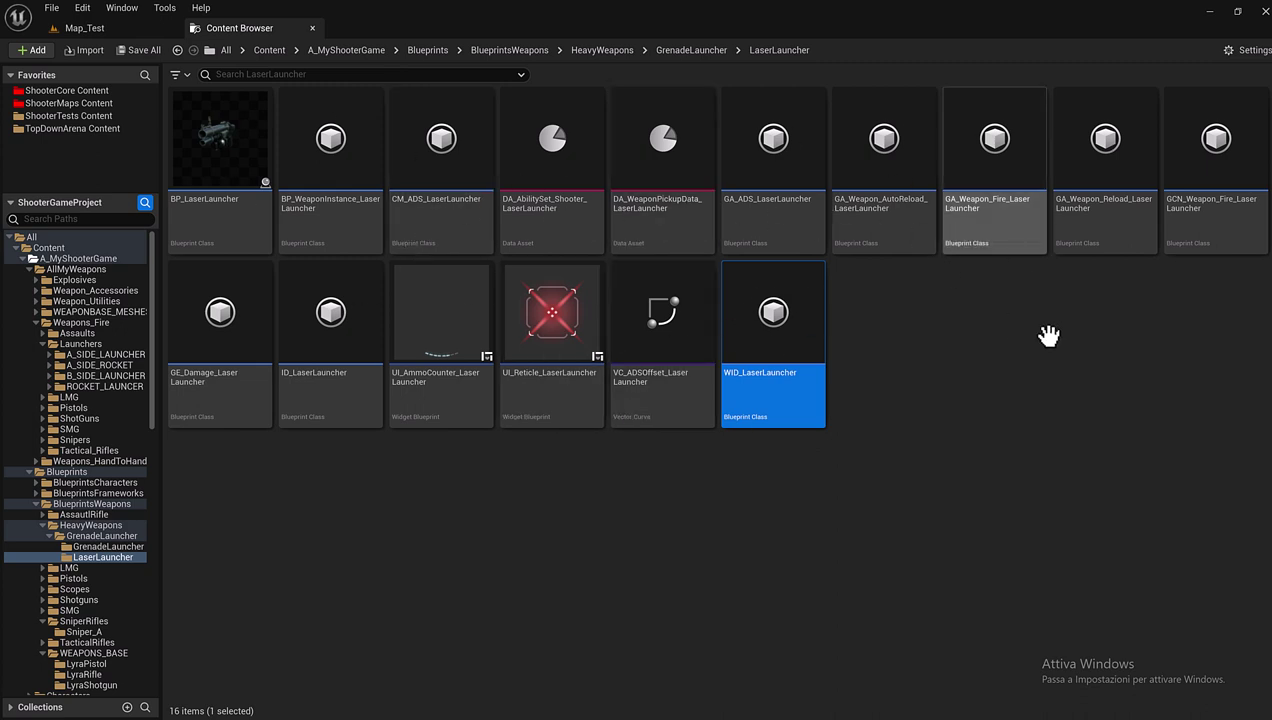
# - Open the GrenadeLauncher folder of 16 originals and clear the asset selection
pyautogui.click(105, 544)
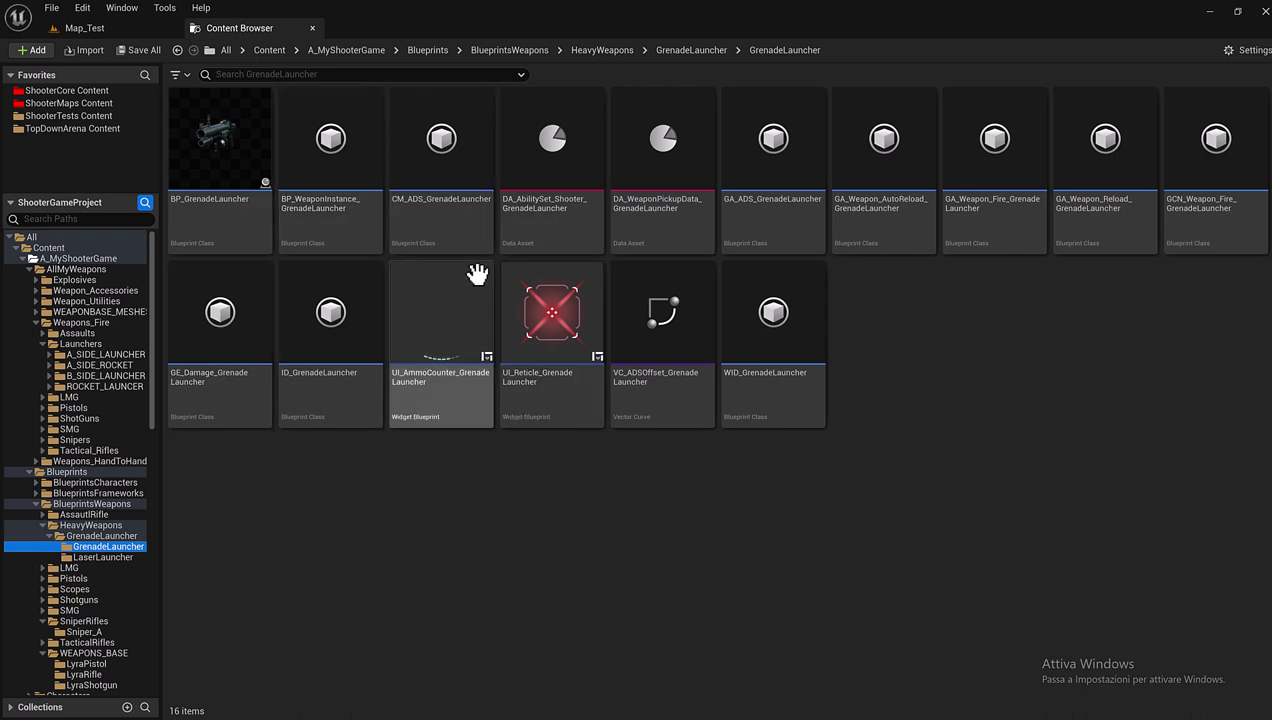
pyautogui.moveTo(776, 415)
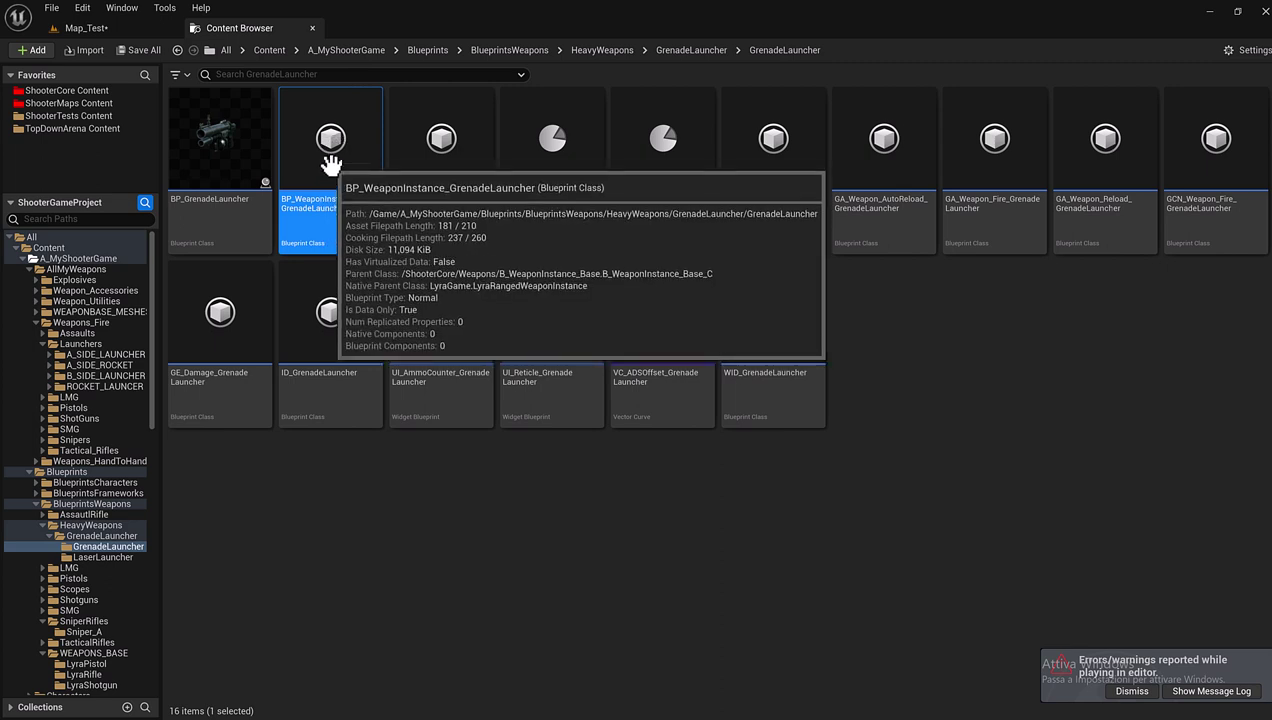
pyautogui.click(551, 458)
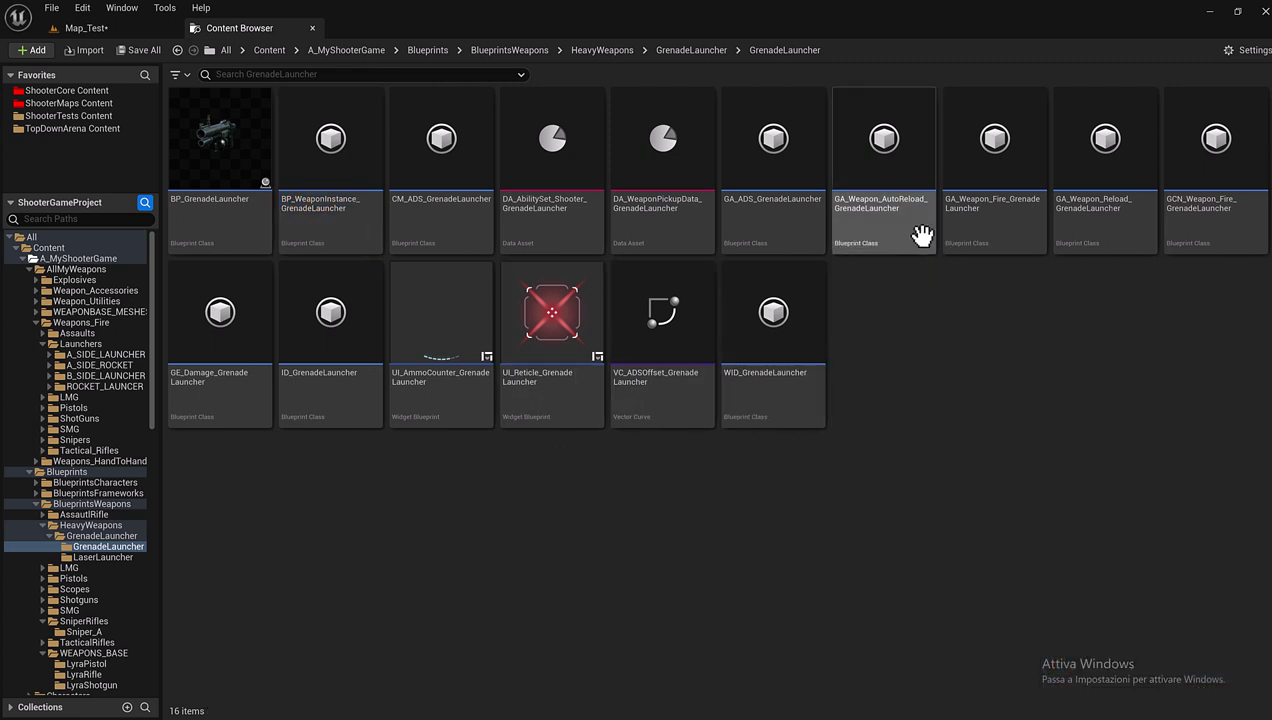
pyautogui.moveTo(1013, 240)
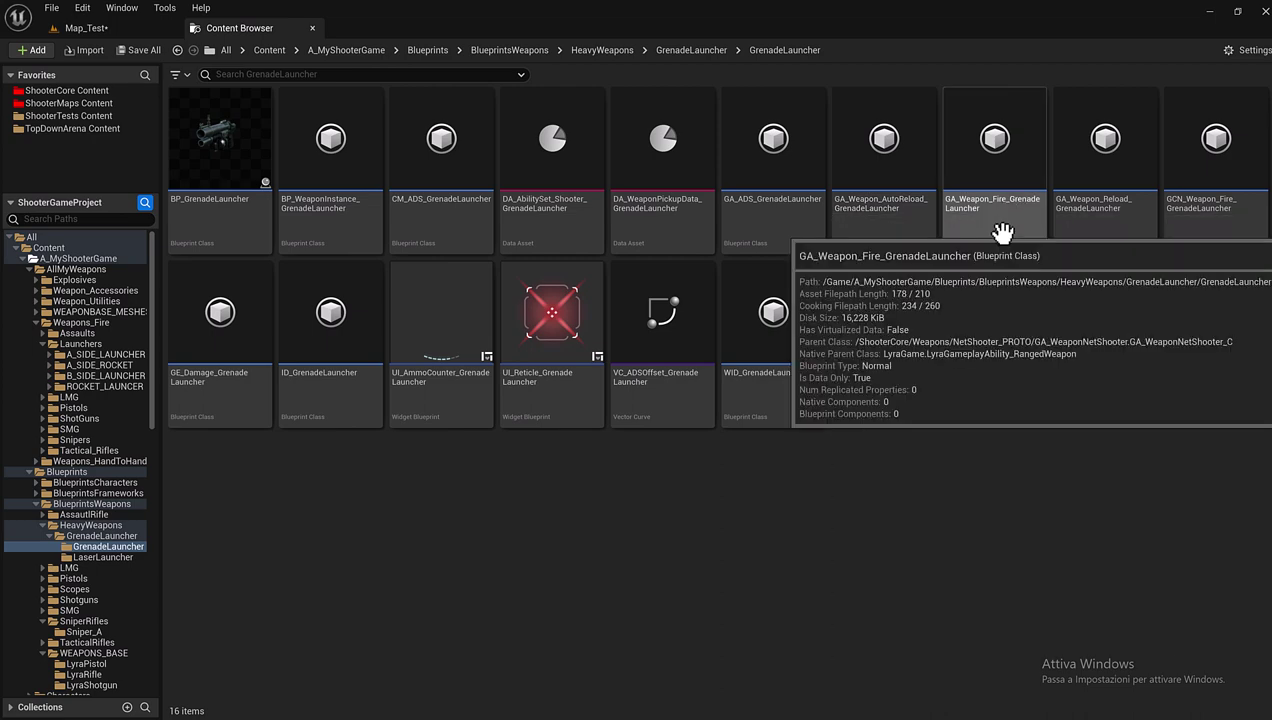
# - Open GA_Weapon_Fire_GrenadeLauncher, dock its editor tab, widen Details, then return to the assets
pyautogui.doubleClick(1002, 232)
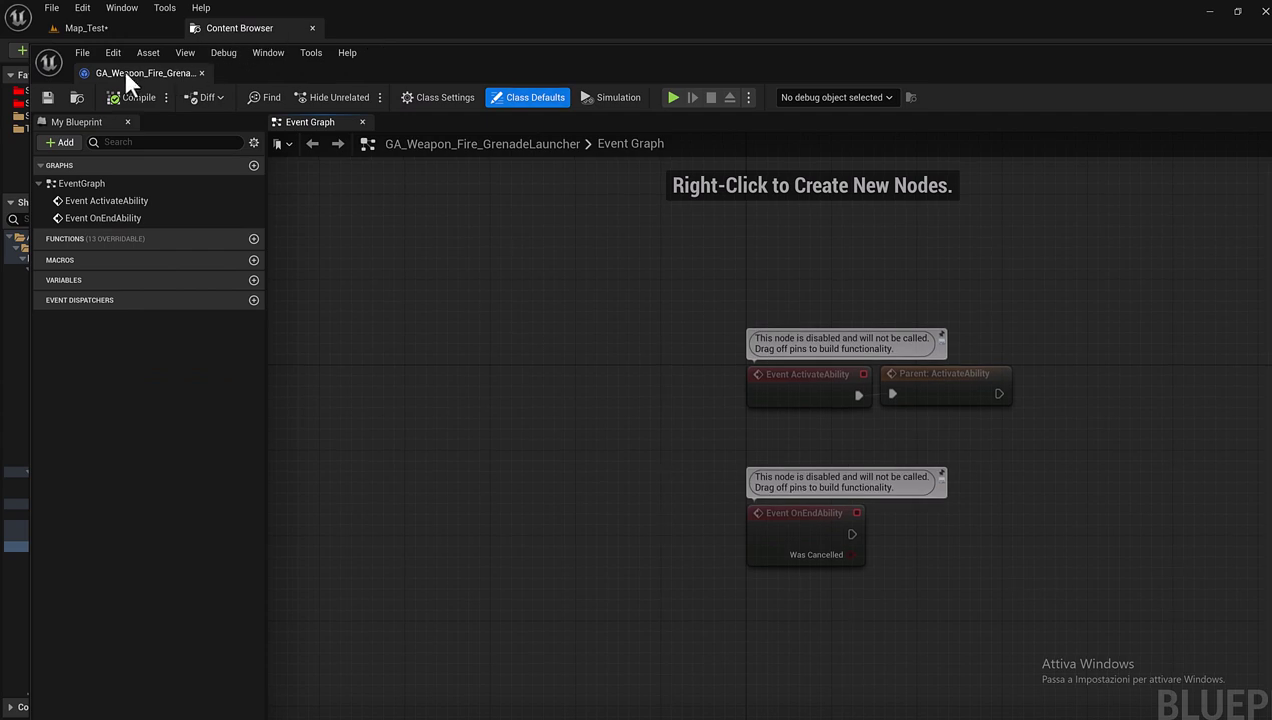
pyautogui.moveTo(286, 77); pyautogui.dragTo(392, 28)
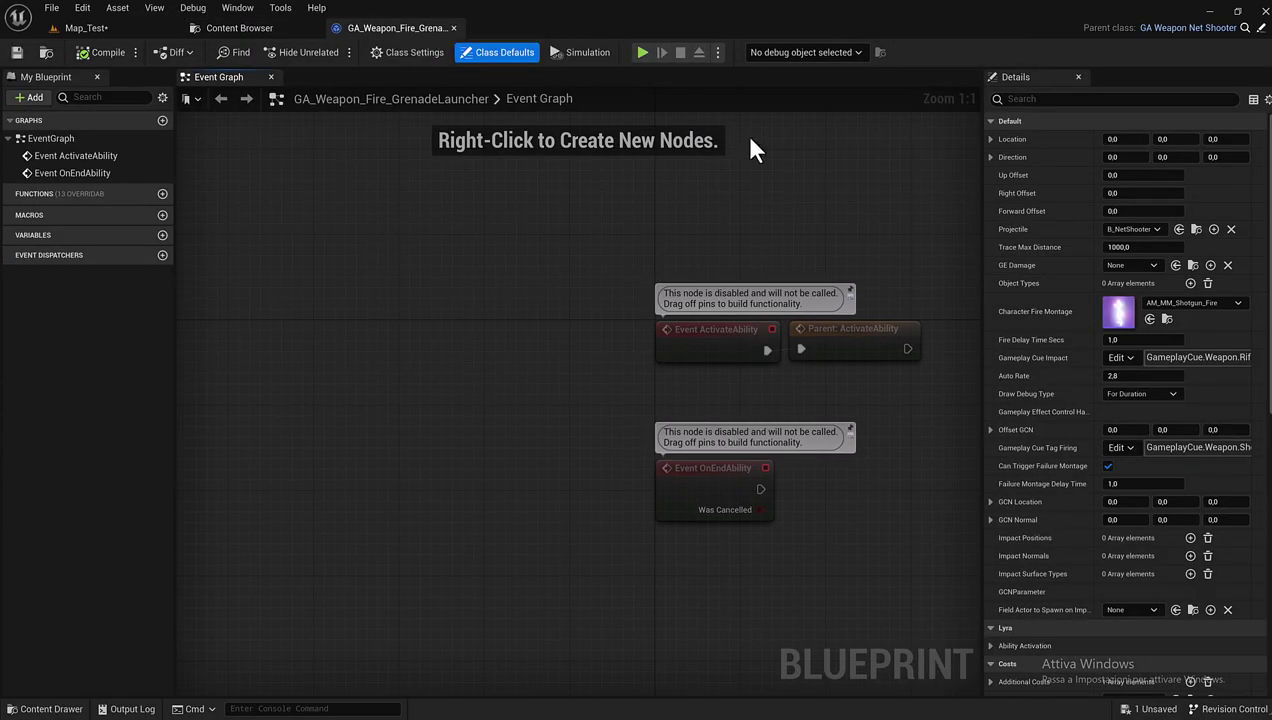
pyautogui.moveTo(980, 203)
pyautogui.mouseDown()
pyautogui.moveTo(472, 215)
pyautogui.moveTo(554, 214)
pyautogui.mouseUp()
pyautogui.click(240, 28)
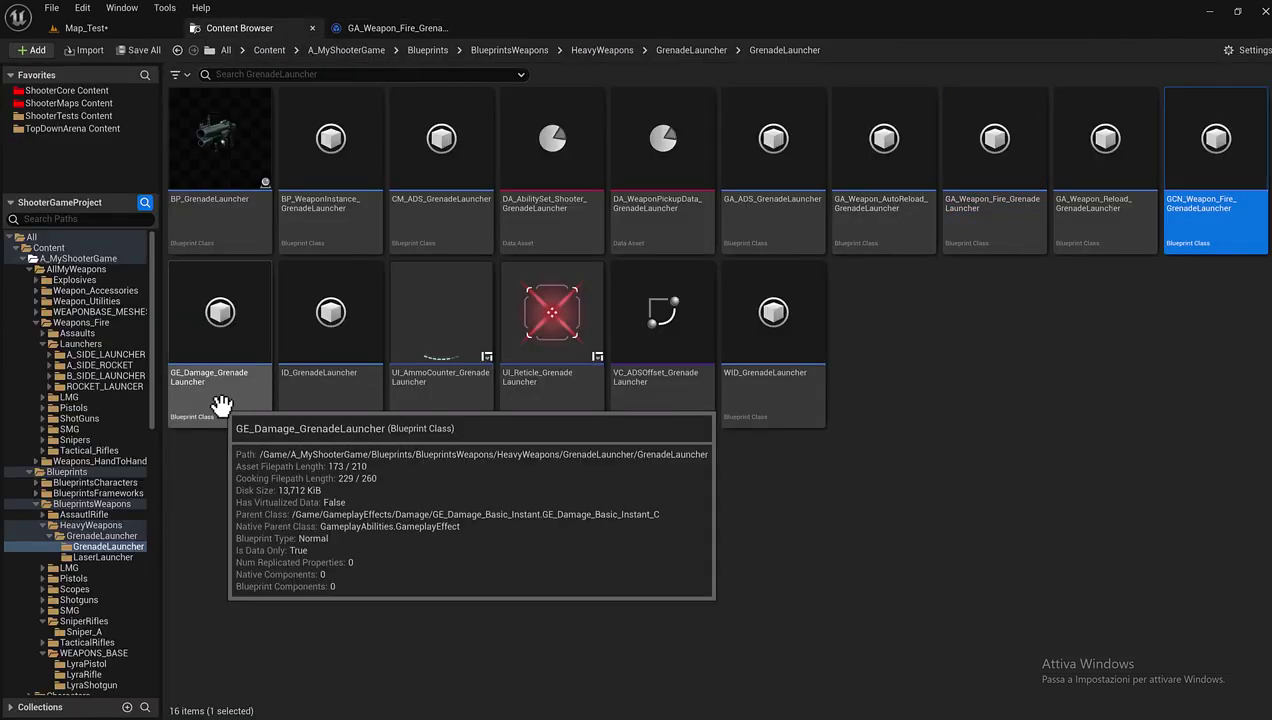
# - Open GE_Damage_GrenadeLauncher in its own tab, then switch back to the fire ability blueprint
pyautogui.doubleClick(220, 402)
pyautogui.click(232, 26)
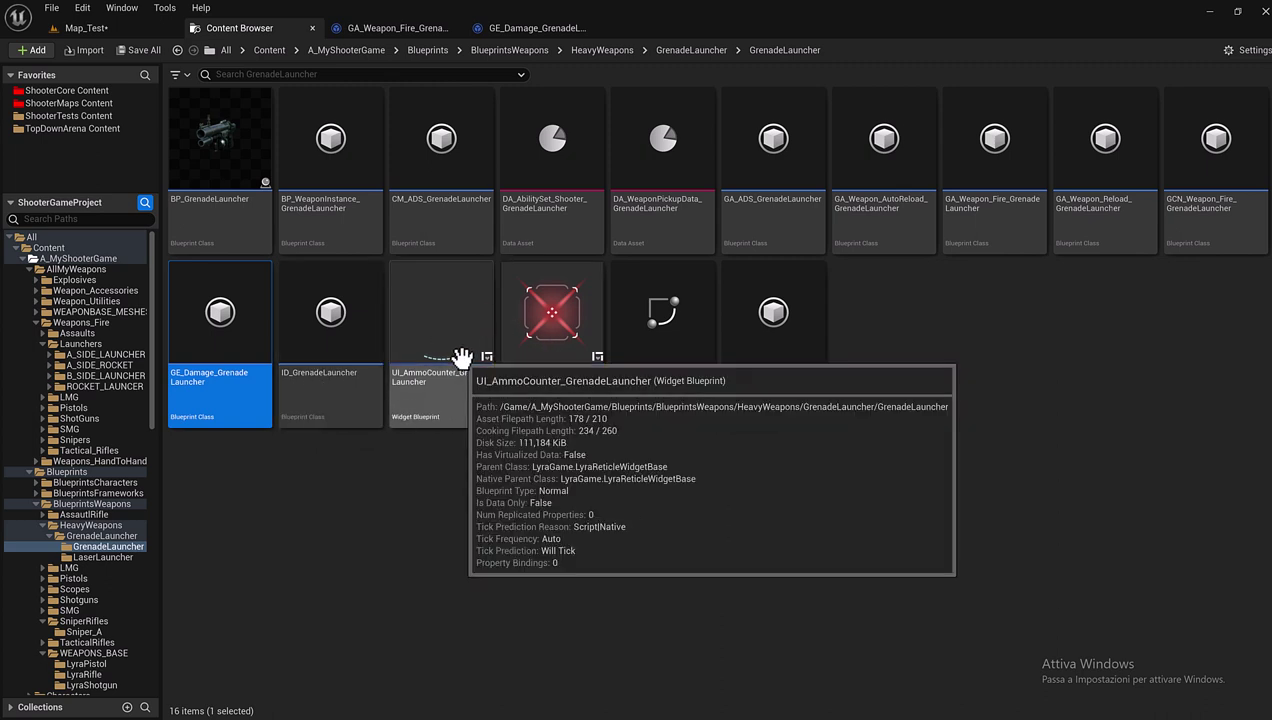
pyautogui.click(419, 30)
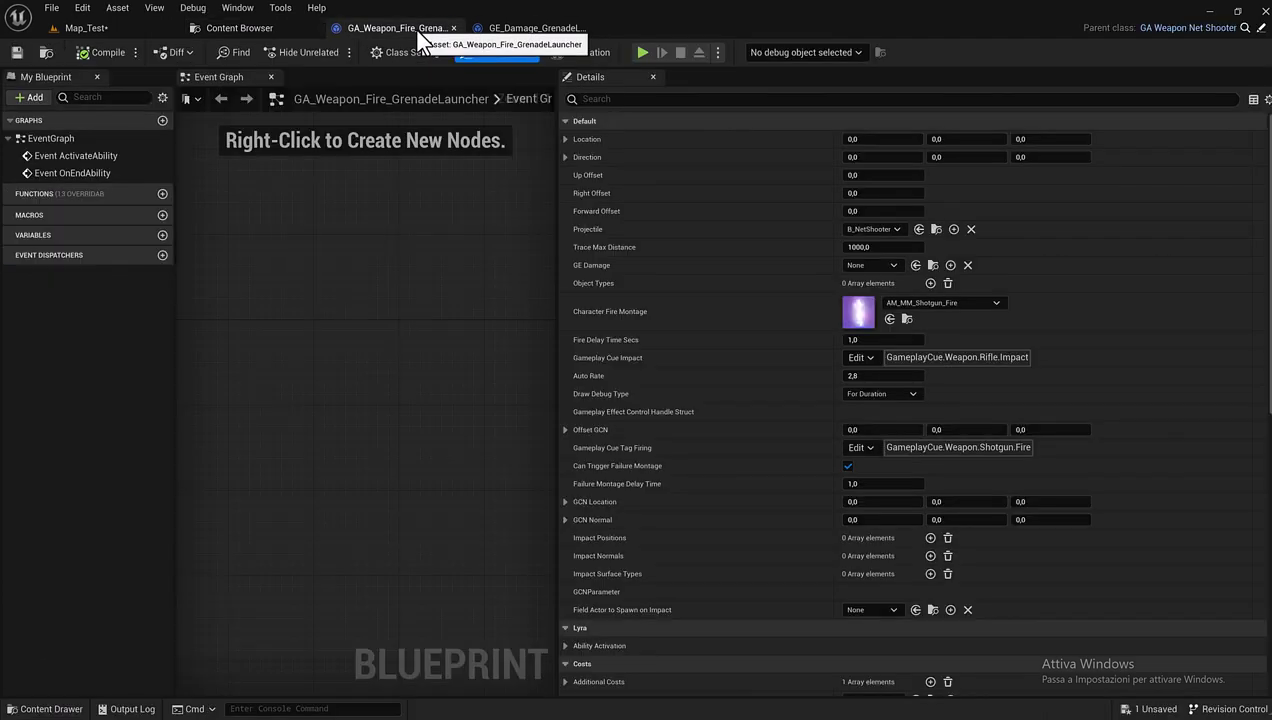
# - Review GE_Damage_GrenadeLauncher's details and start editing its 12.0 Scalable Float Magnitude
pyautogui.click(552, 27)
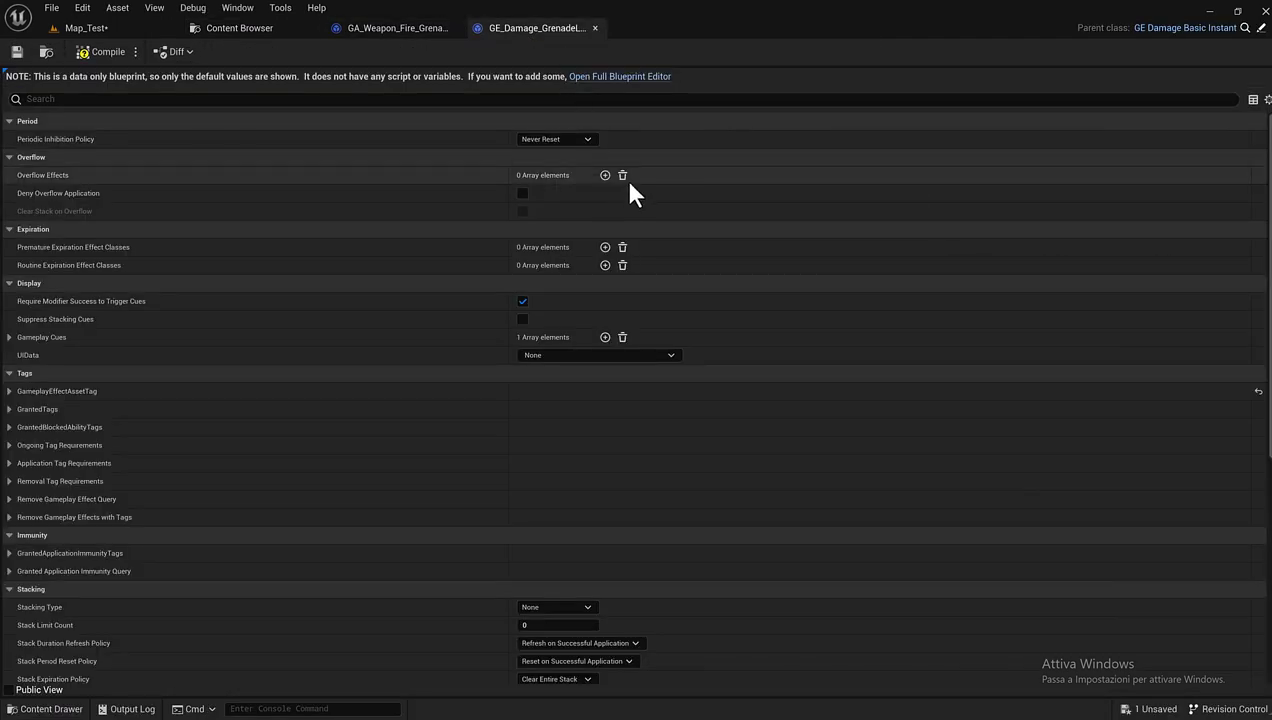
pyautogui.scroll(-1, 630, 195)
pyautogui.scroll(-2, 630, 195)
pyautogui.scroll(-2, 631, 196)
pyautogui.scroll(-5, 632, 197)
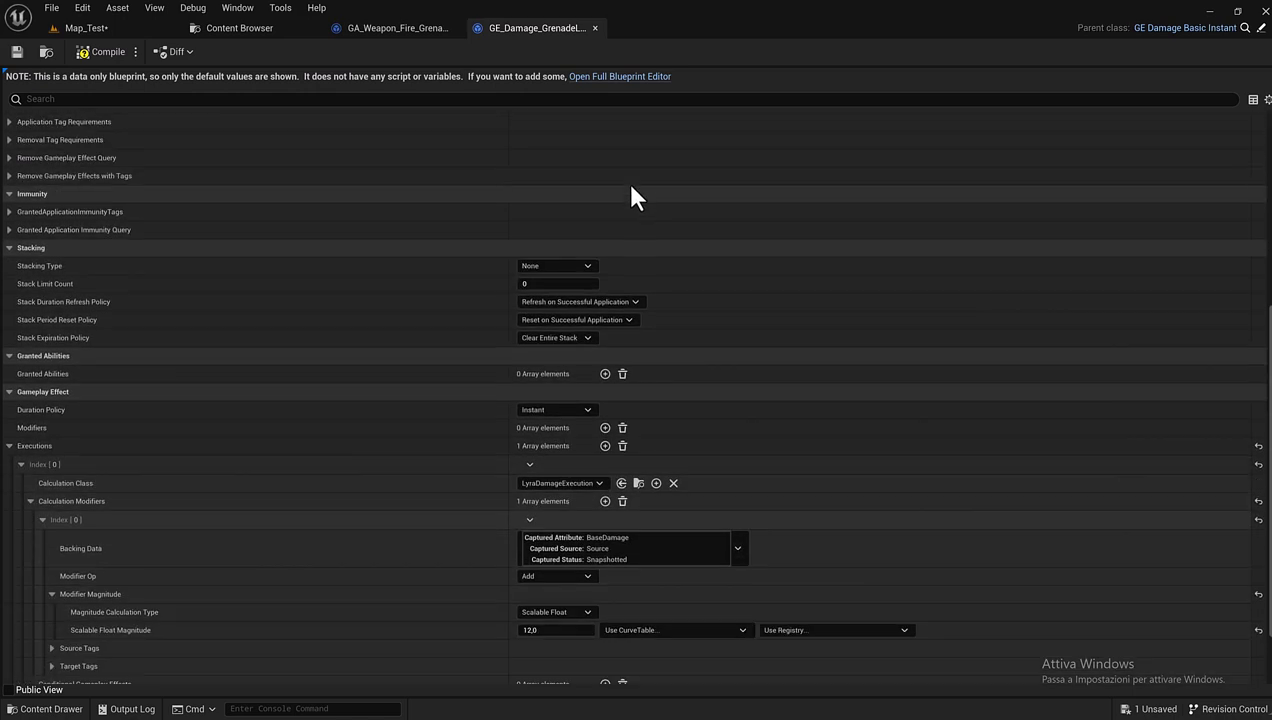
pyautogui.scroll(-2, 630, 195)
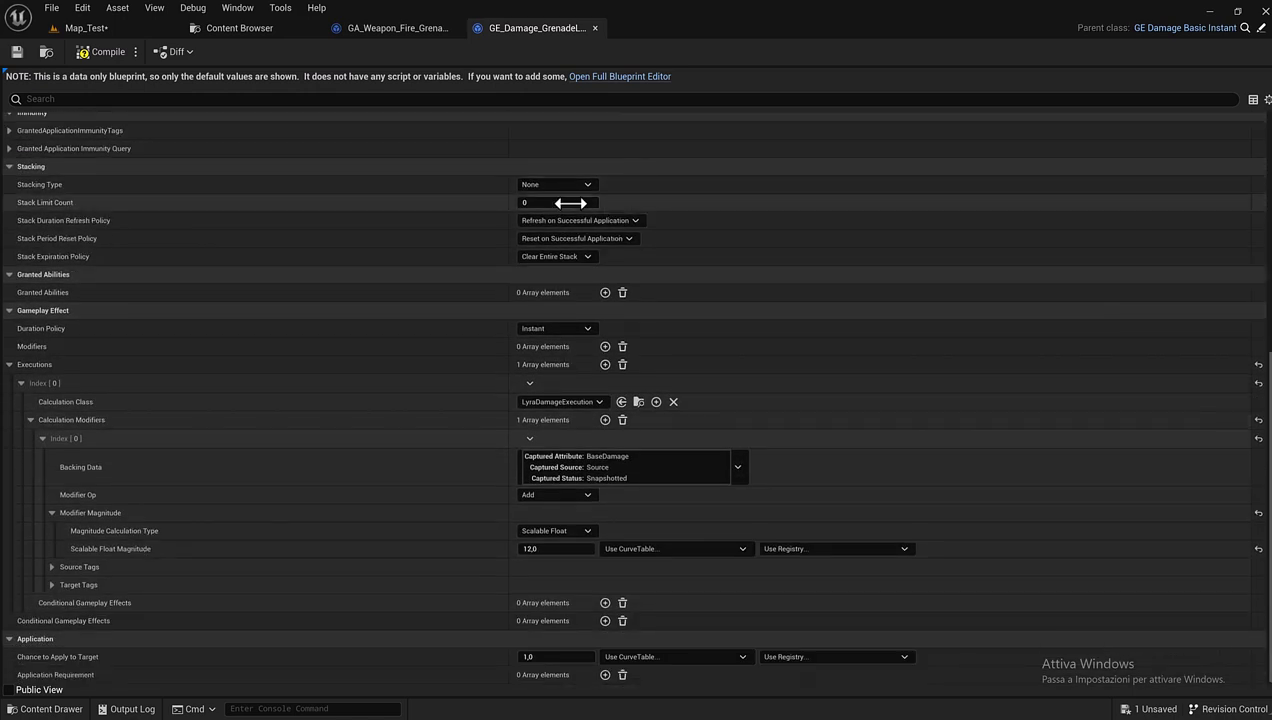
pyautogui.scroll(3, 452, 250)
pyautogui.scroll(3, 452, 250)
pyautogui.scroll(2, 460, 252)
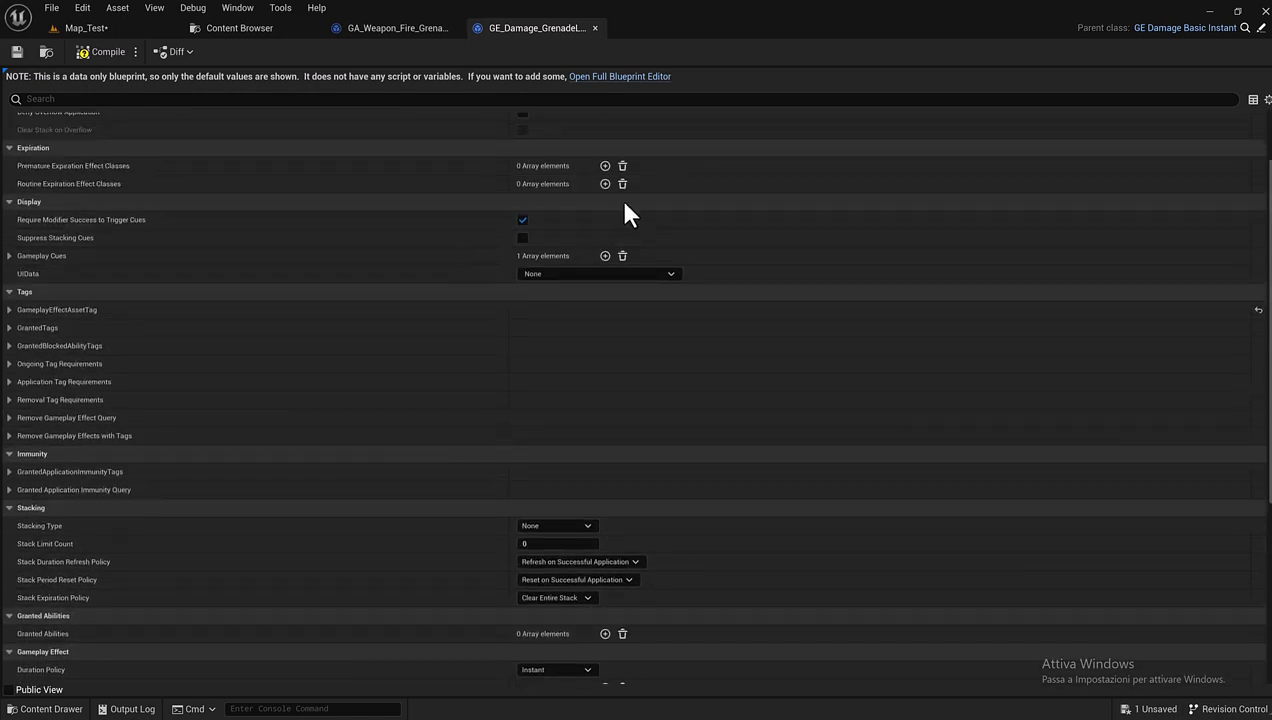
pyautogui.scroll(2, 602, 283)
pyautogui.scroll(-2, 603, 285)
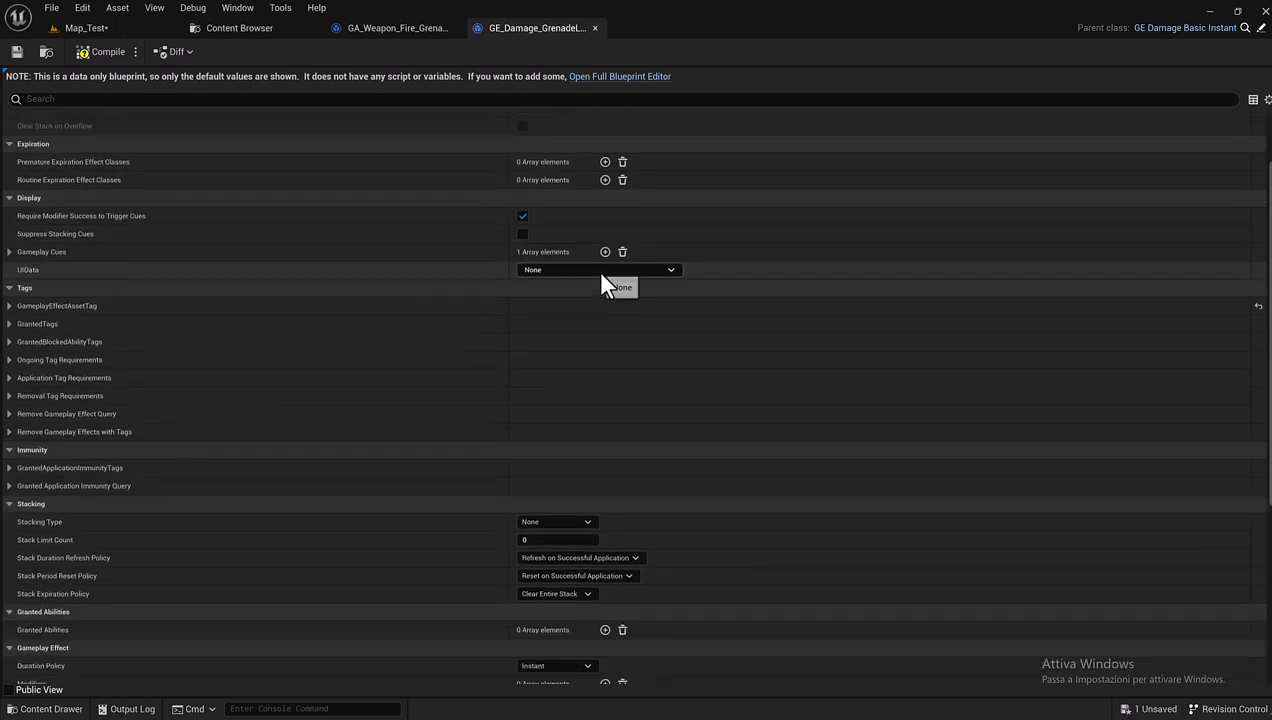
pyautogui.scroll(-4, 603, 285)
pyautogui.scroll(-2, 603, 285)
pyautogui.scroll(-1, 603, 285)
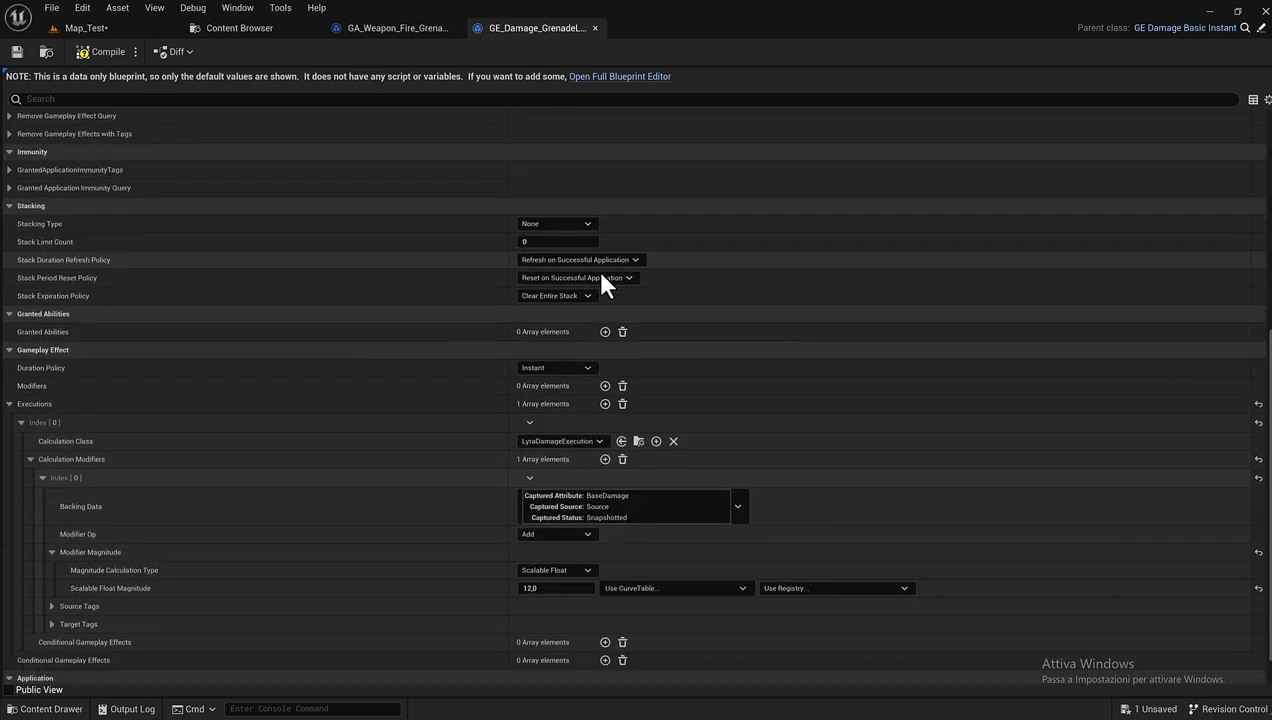
pyautogui.scroll(-1, 601, 275)
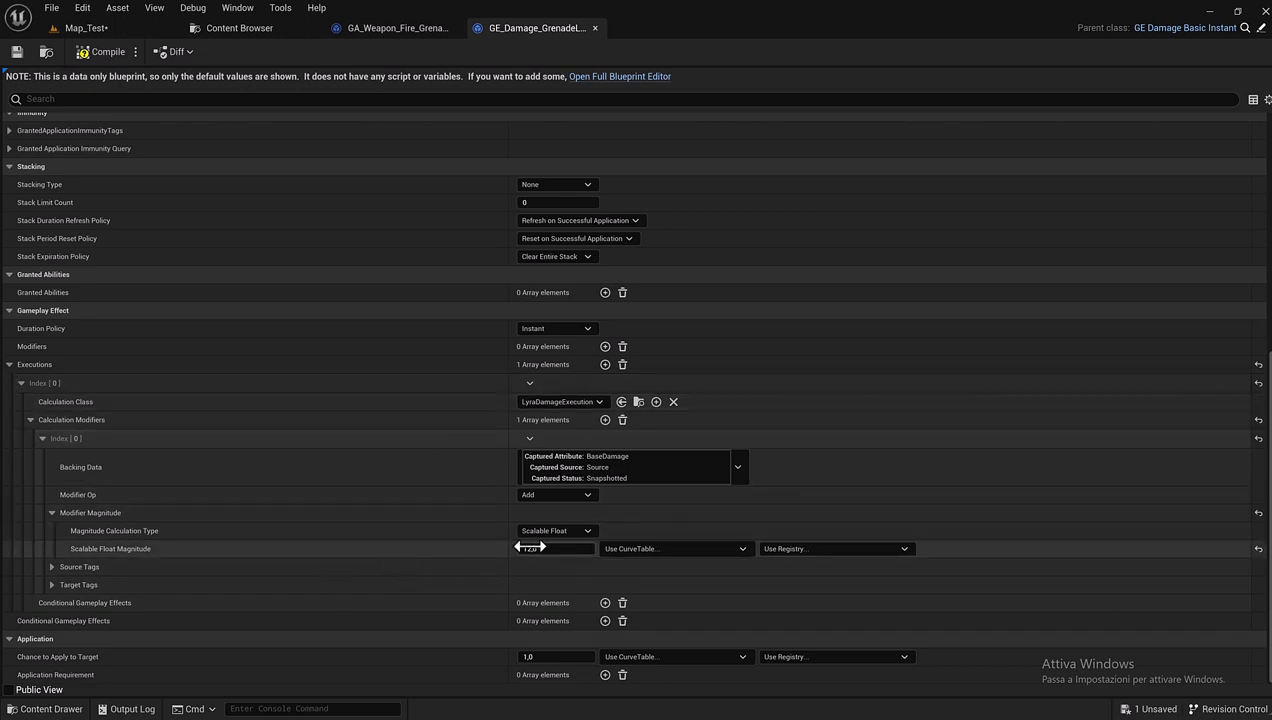
pyautogui.scroll(5, 180, 370)
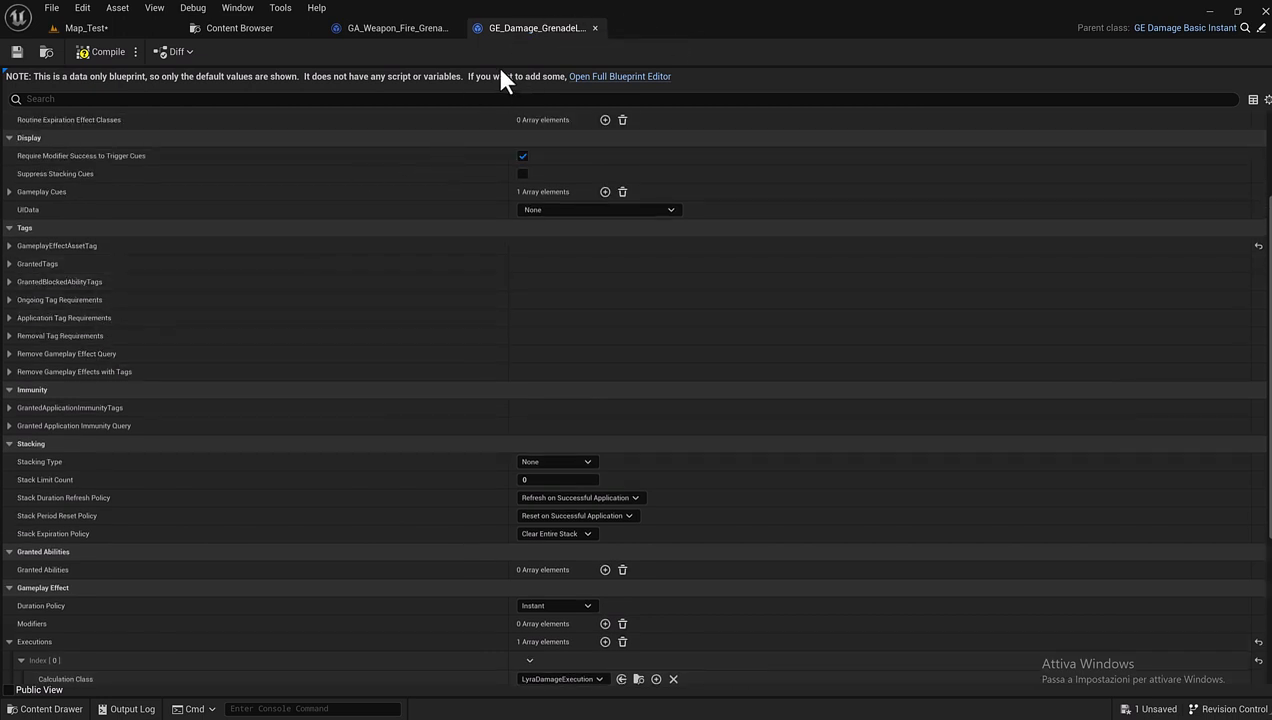
pyautogui.scroll(-2, 265, 285)
pyautogui.scroll(-3, 260, 280)
pyautogui.scroll(-2, 255, 282)
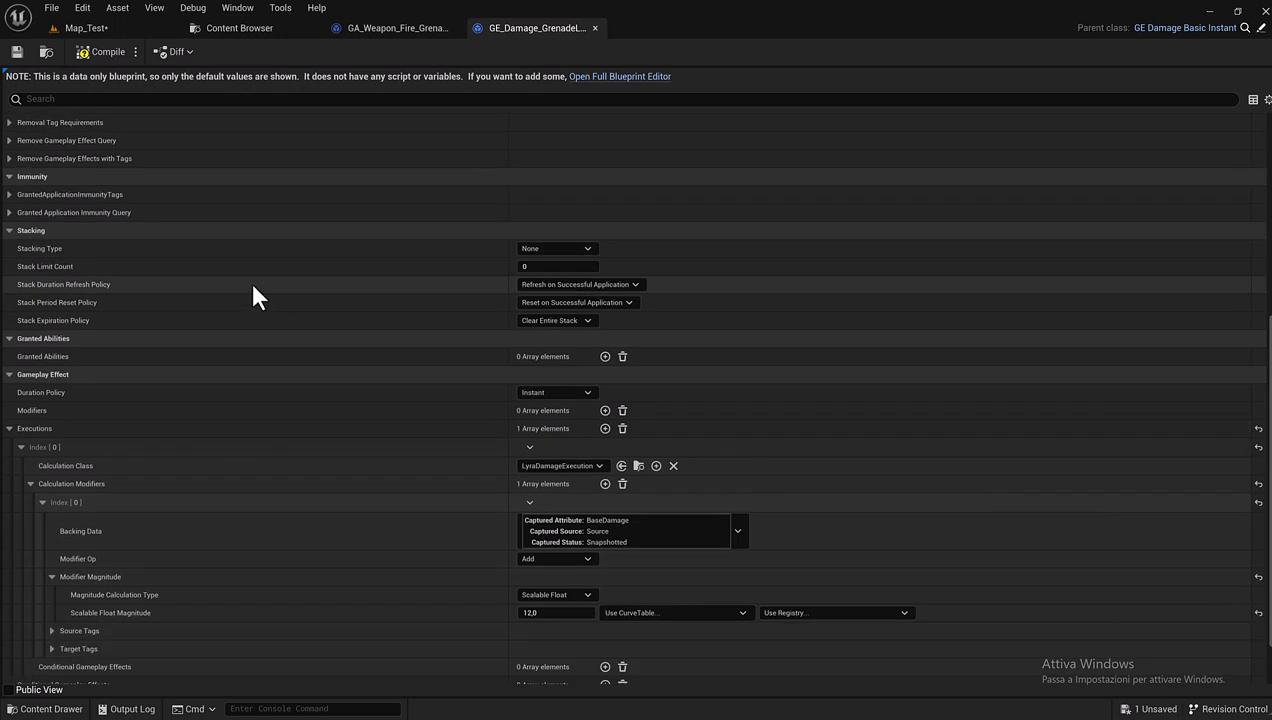
pyautogui.scroll(-2, 250, 280)
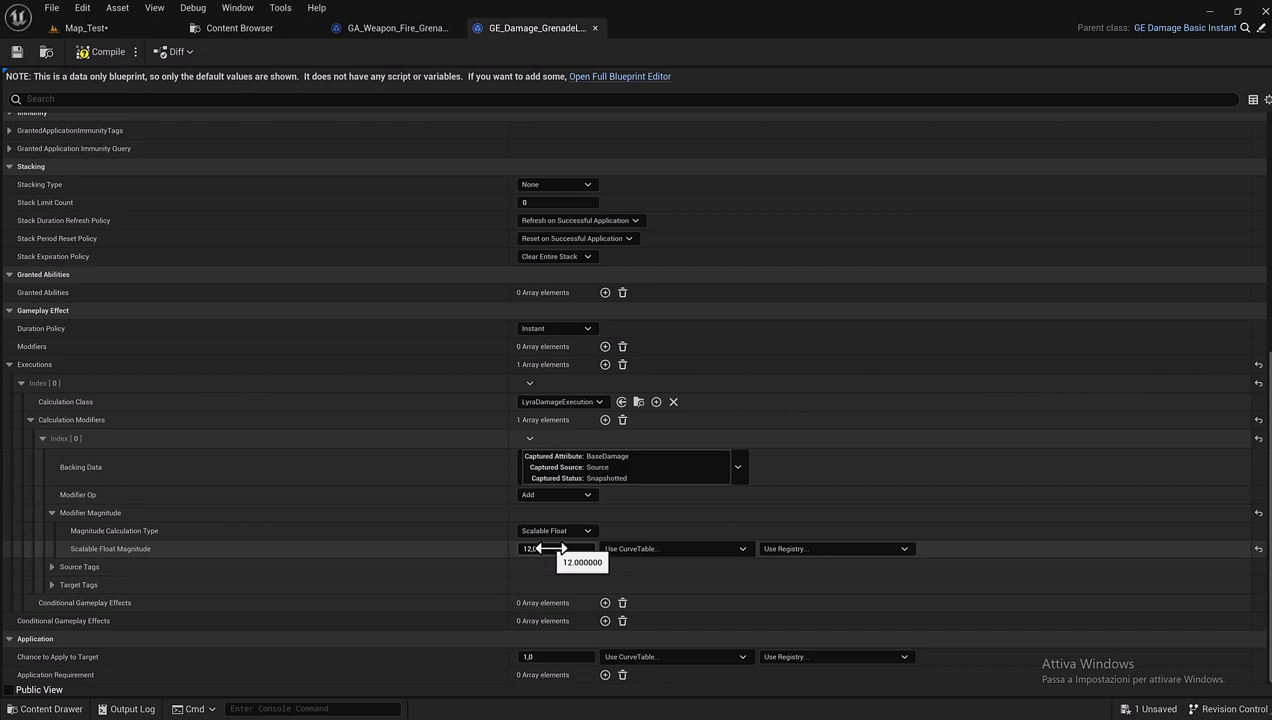
pyautogui.click(549, 548)
# - Commit 200.0 as GE_Damage_GrenadeLauncher's Scalable Float Magnitude
pyautogui.press('Return')
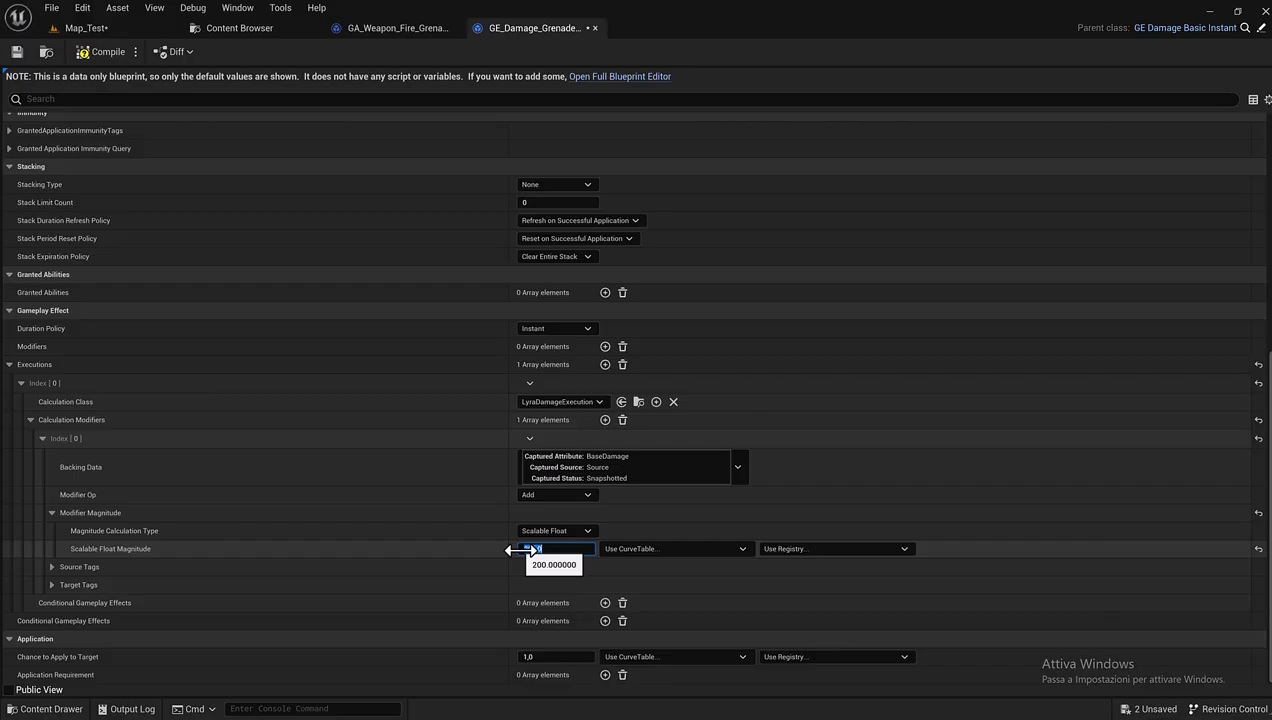
# - Review the grenade damage effect's details, then compile and save it with 200.0 damage
pyautogui.click(525, 551)
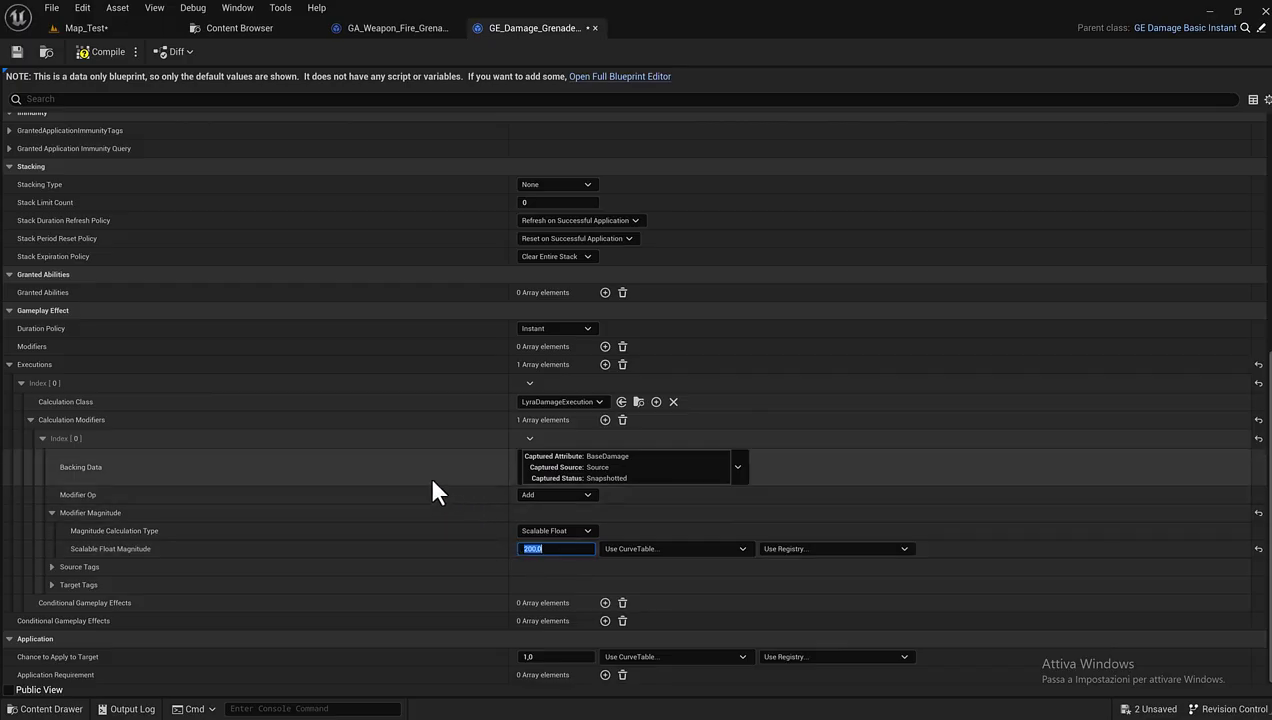
pyautogui.scroll(2, 432, 480)
pyautogui.scroll(2, 432, 490)
pyautogui.scroll(2, 433, 490)
pyautogui.scroll(2, 434, 484)
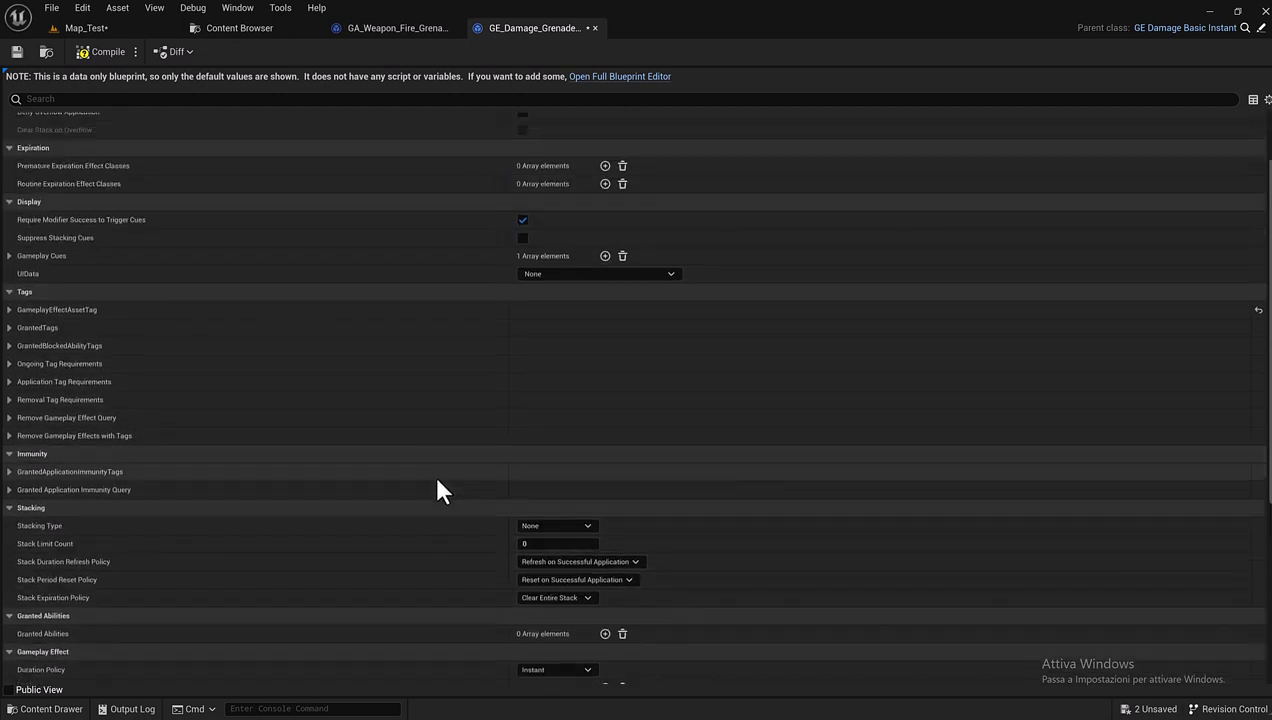
pyautogui.scroll(2, 436, 476)
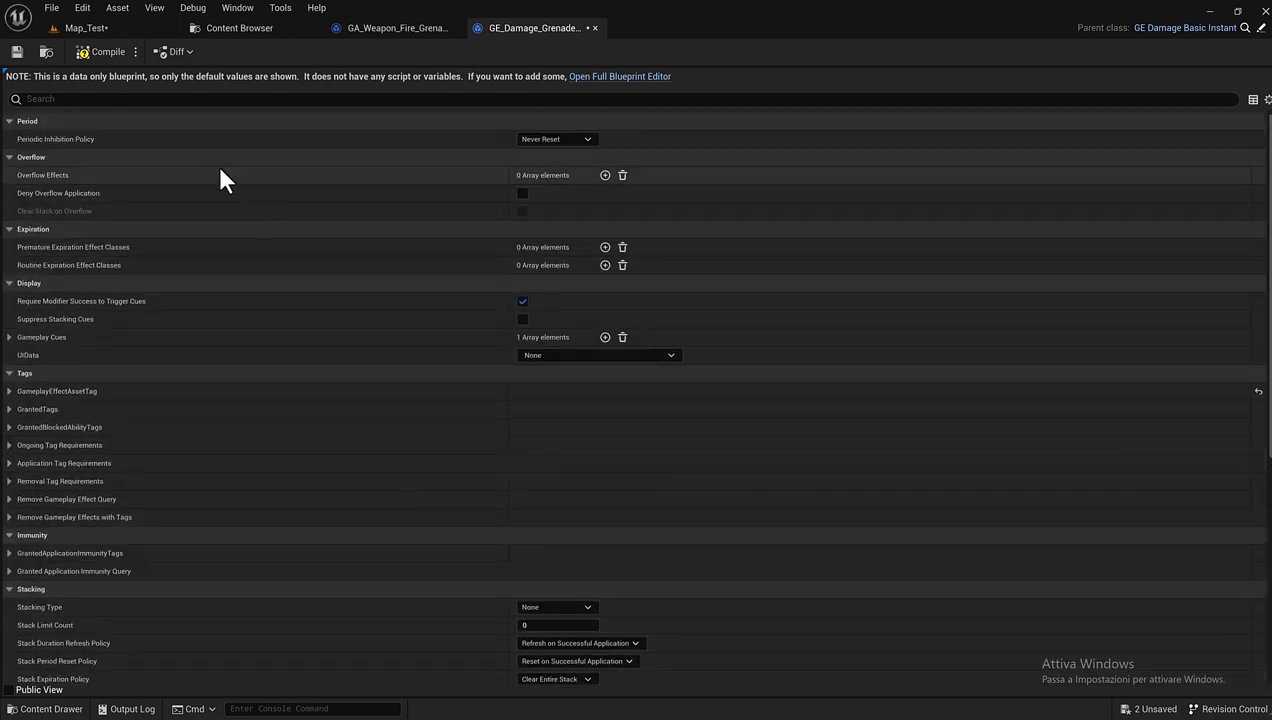
pyautogui.scroll(-2, 410, 315)
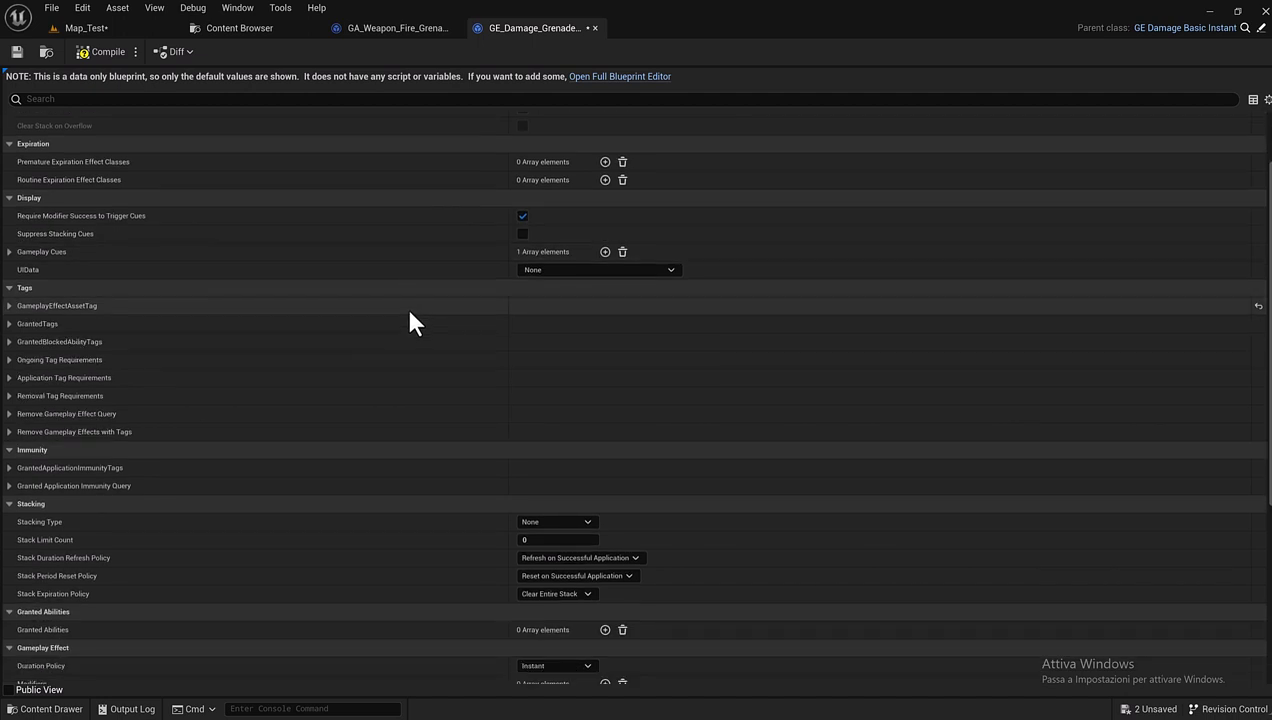
pyautogui.scroll(-3, 409, 313)
pyautogui.scroll(-3, 408, 320)
pyautogui.scroll(-2, 403, 324)
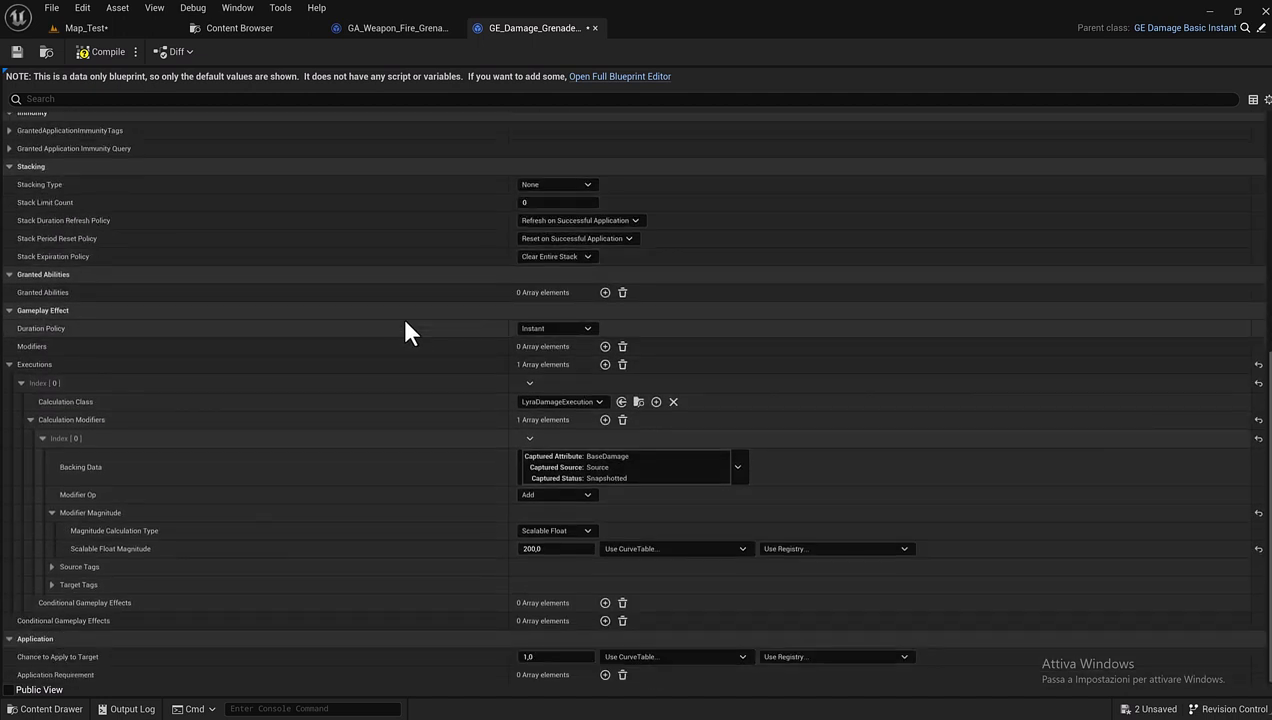
pyautogui.click(92, 53)
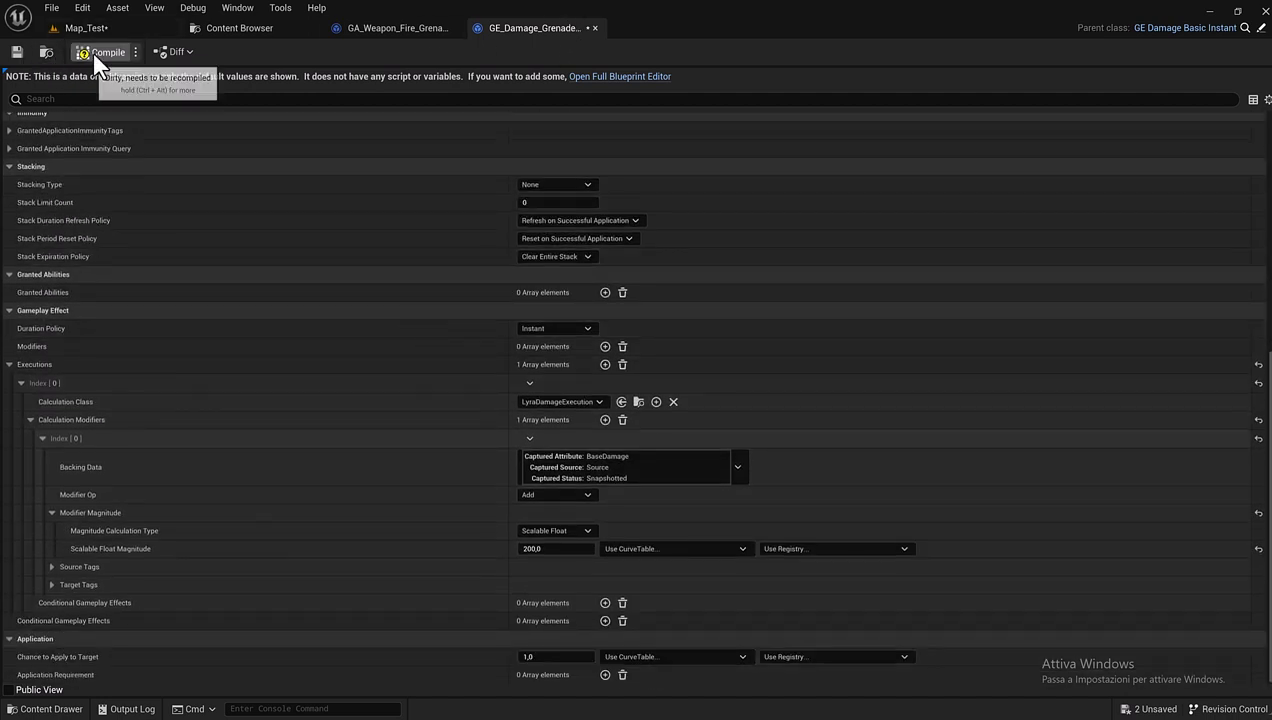
pyautogui.click(18, 51)
# - Close GE_Damage, keep Projectile as B_NetShooter, and return to the GrenadeLauncher asset folder
pyautogui.click(595, 28)
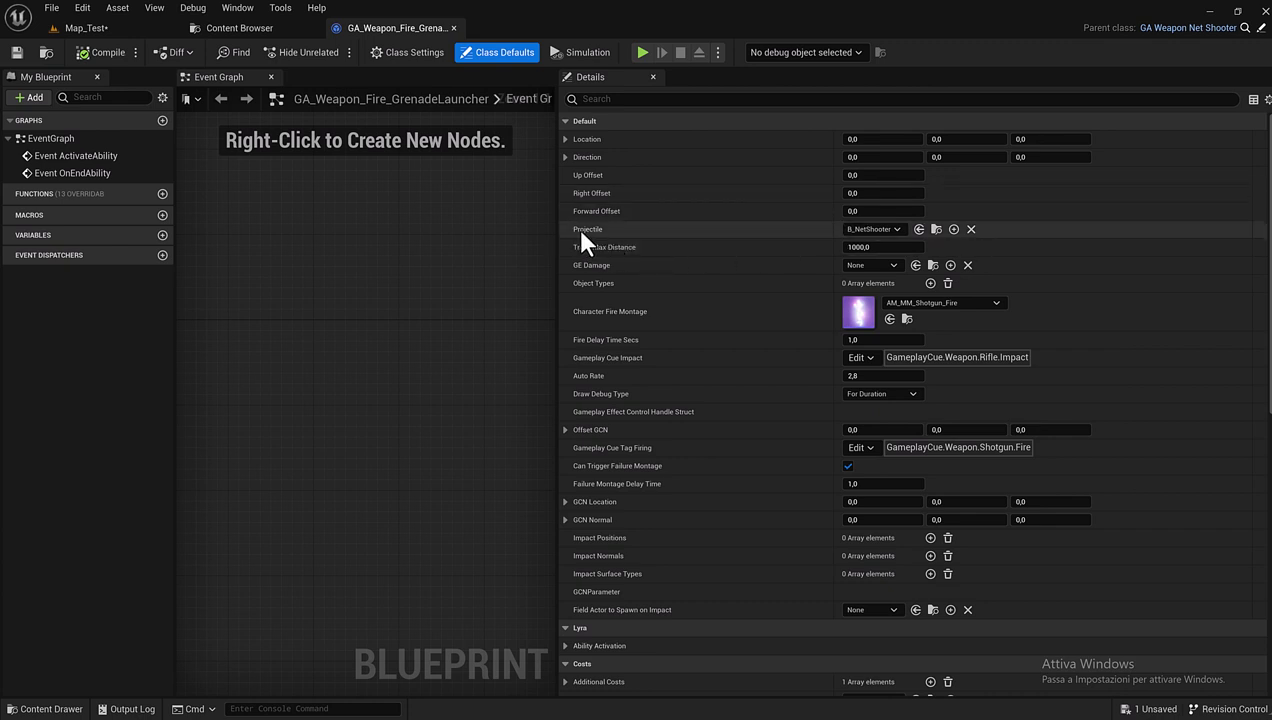
pyautogui.click(898, 232)
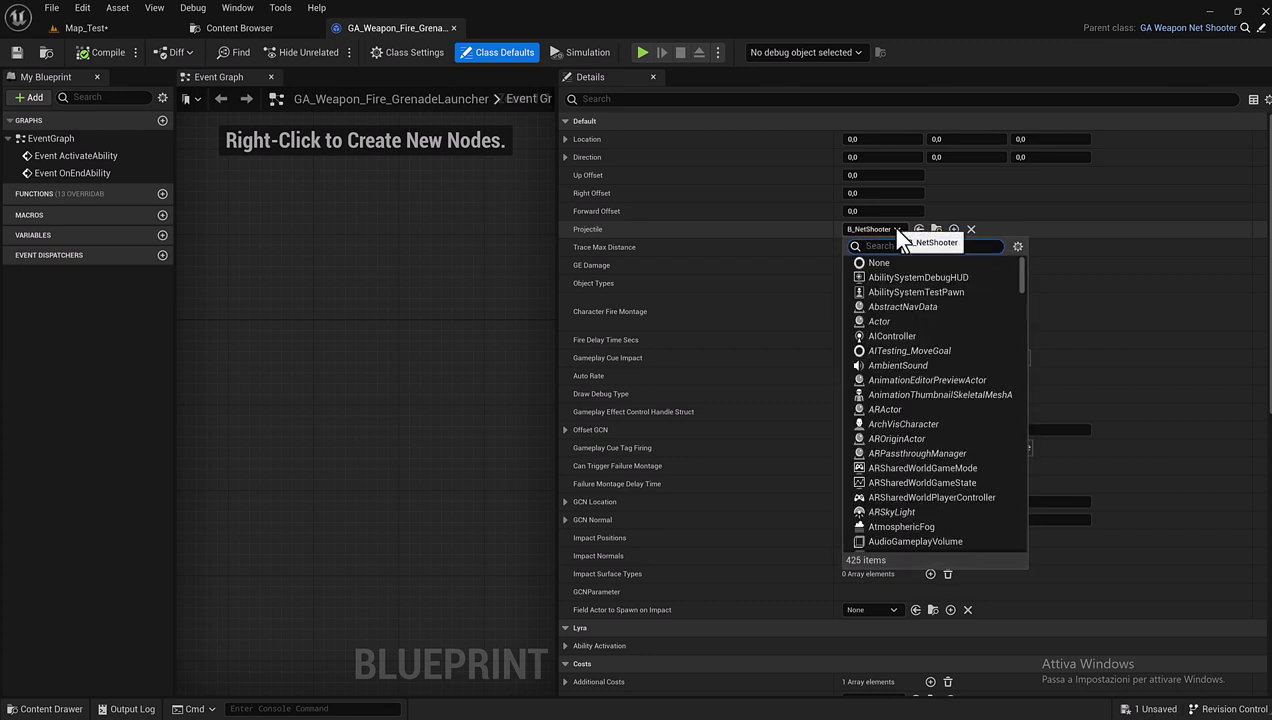
pyautogui.click(798, 240)
pyautogui.click(237, 30)
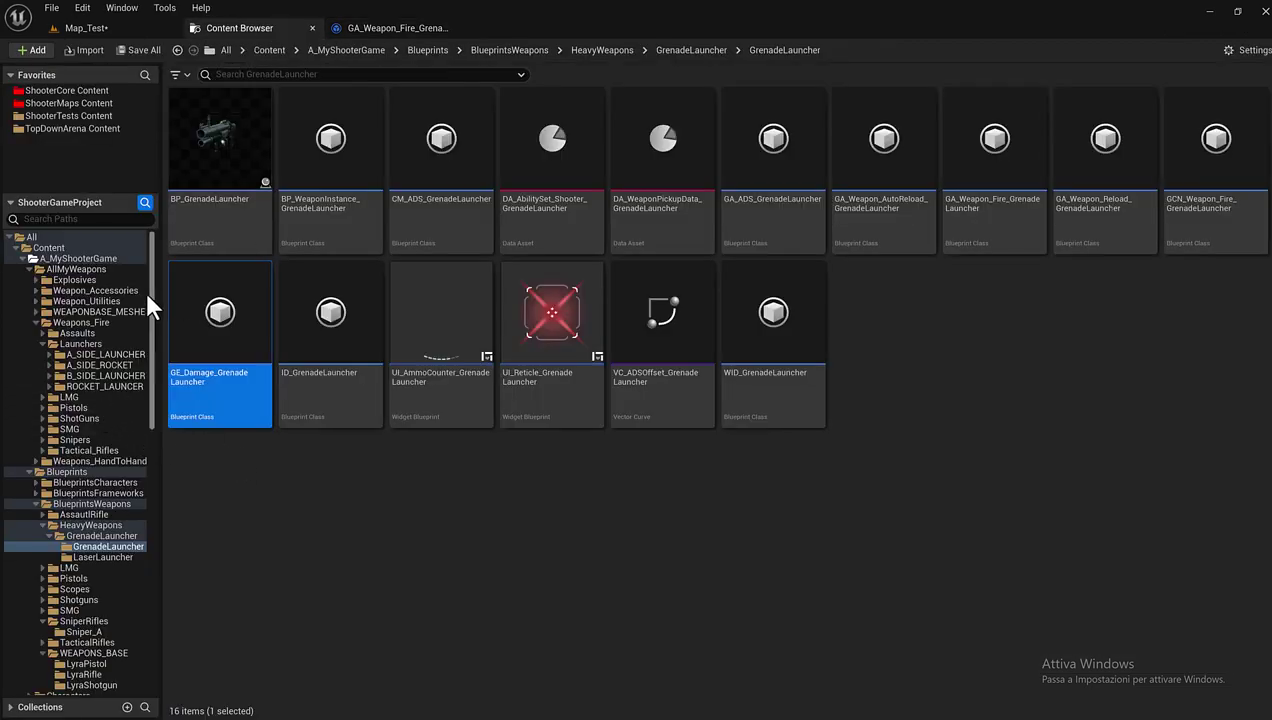
# - Browse to Plugins/ShooterCore Content/Weapon/Grenade to show B_Grenade
pyautogui.moveTo(151, 289); pyautogui.dragTo(118, 496)
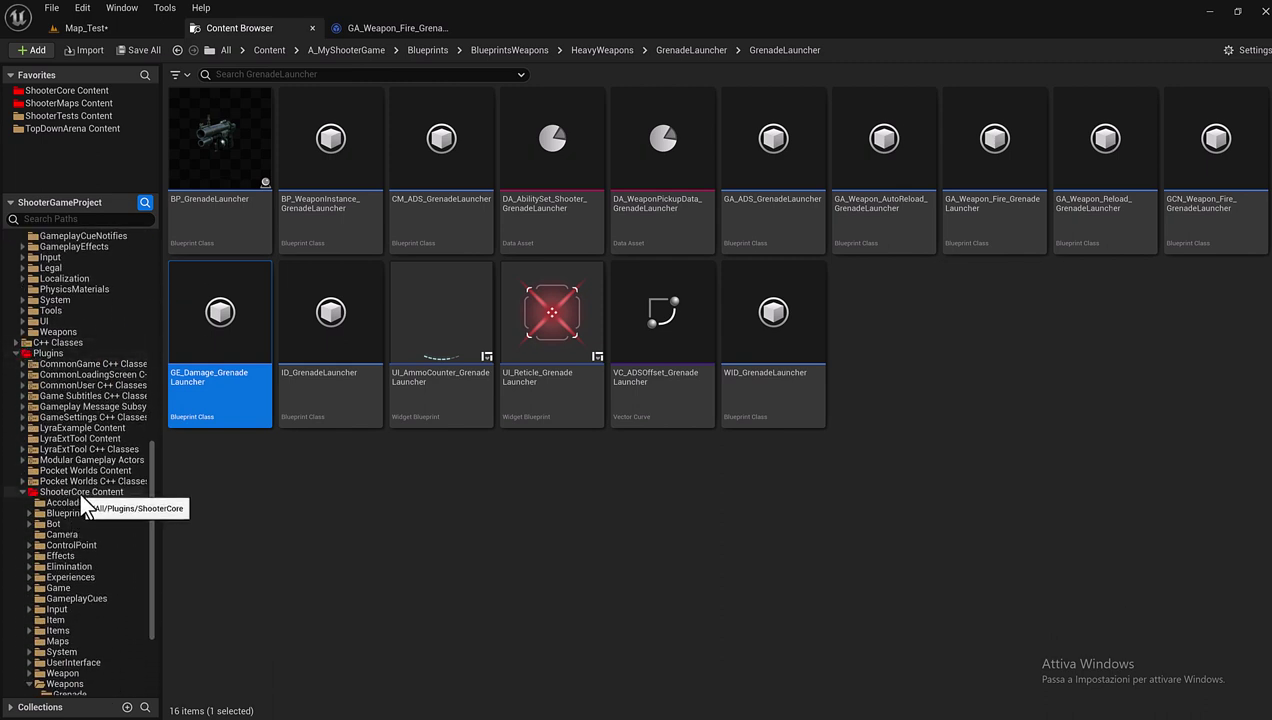
pyautogui.moveTo(151, 495); pyautogui.dragTo(151, 554)
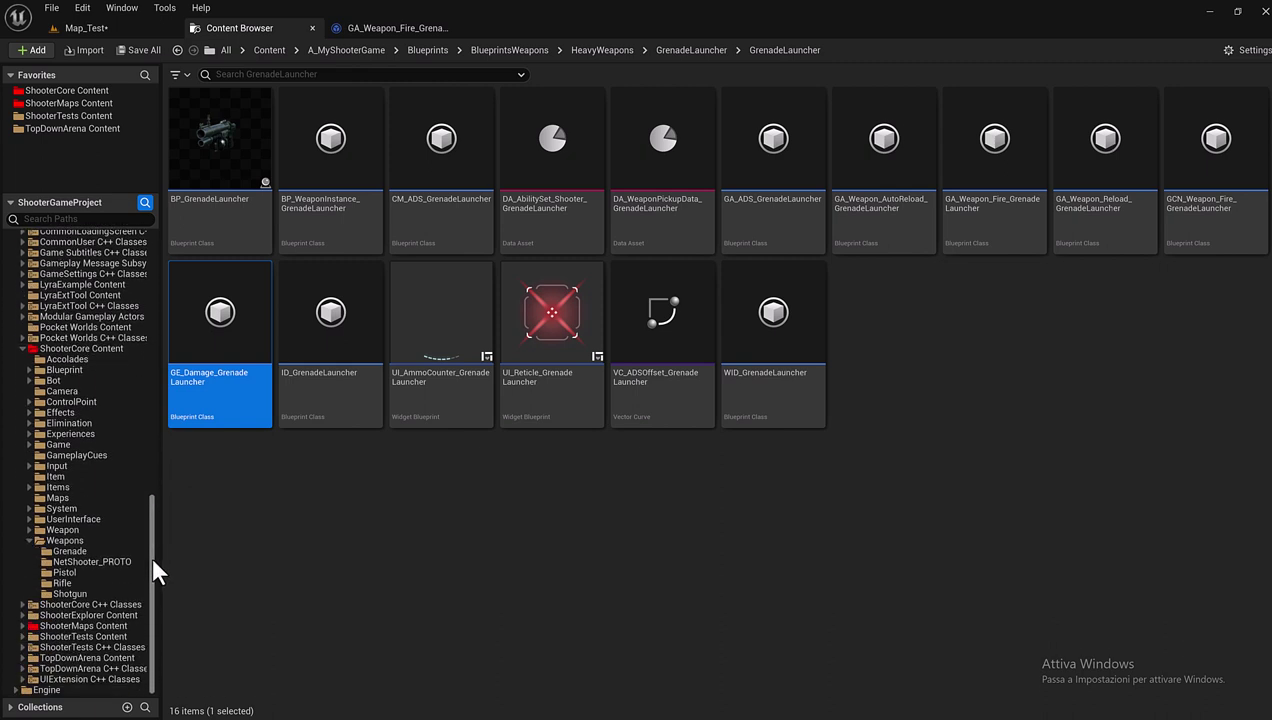
pyautogui.click(45, 530)
pyautogui.click(27, 538)
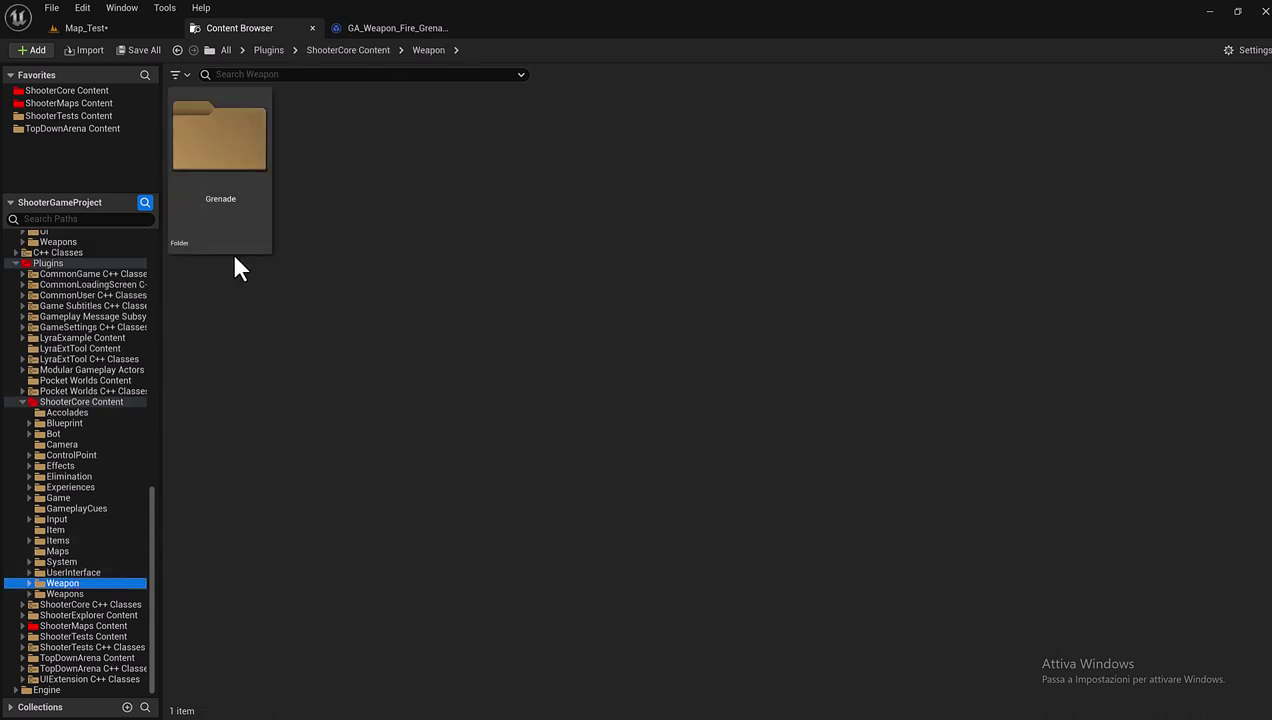
pyautogui.doubleClick(227, 159)
# - Duplicate B_Grenade and name the copy B_Projectile_GrenadeLauncher
pyautogui.rightClick(250, 183)
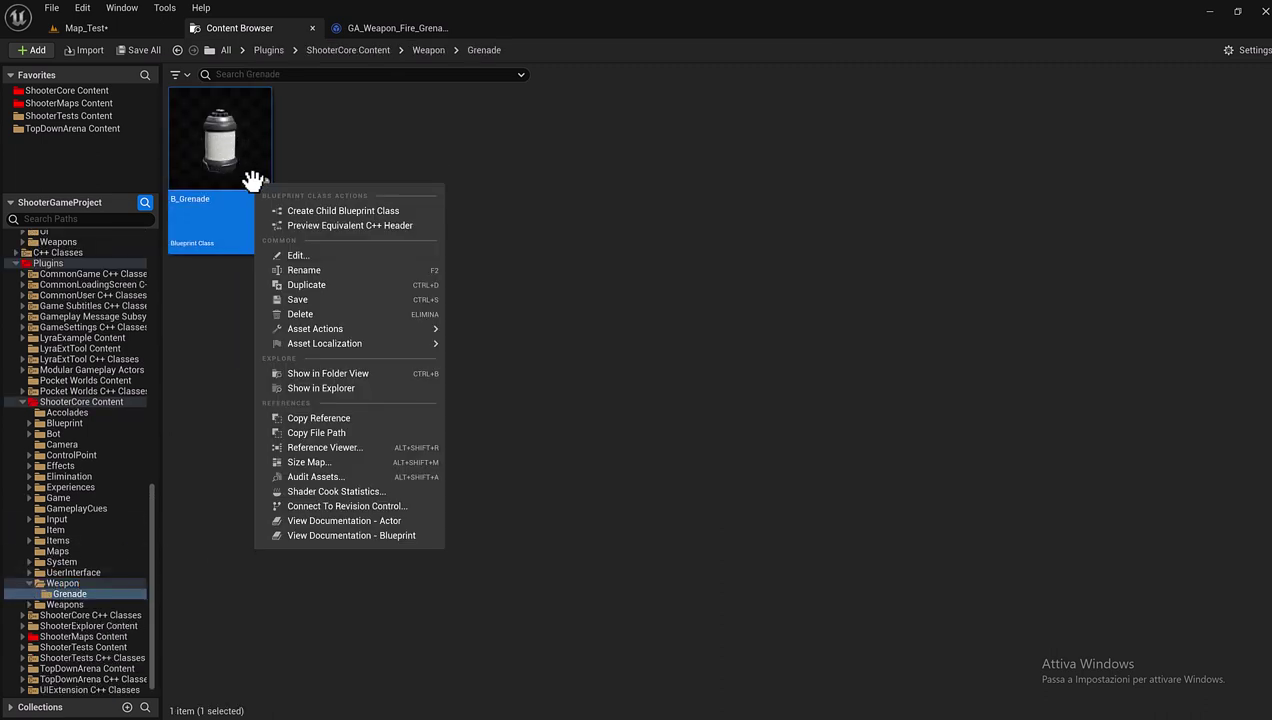
pyautogui.click(358, 278)
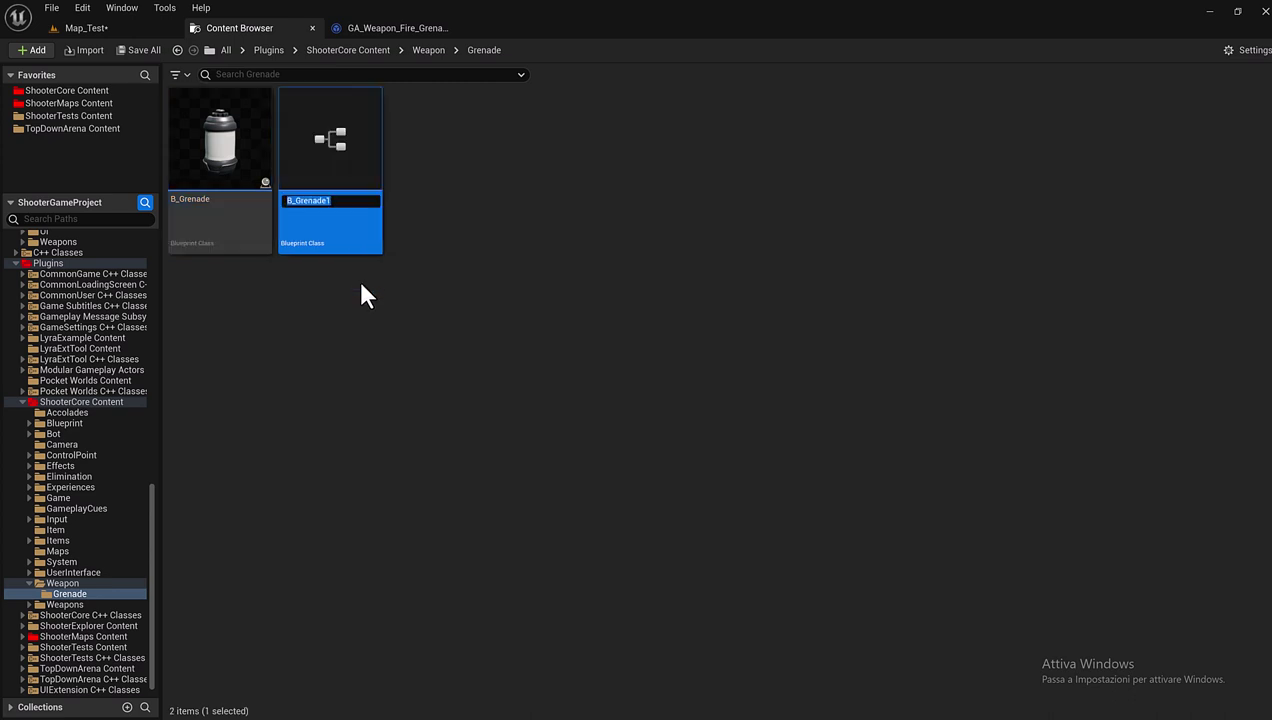
pyautogui.click(333, 201)
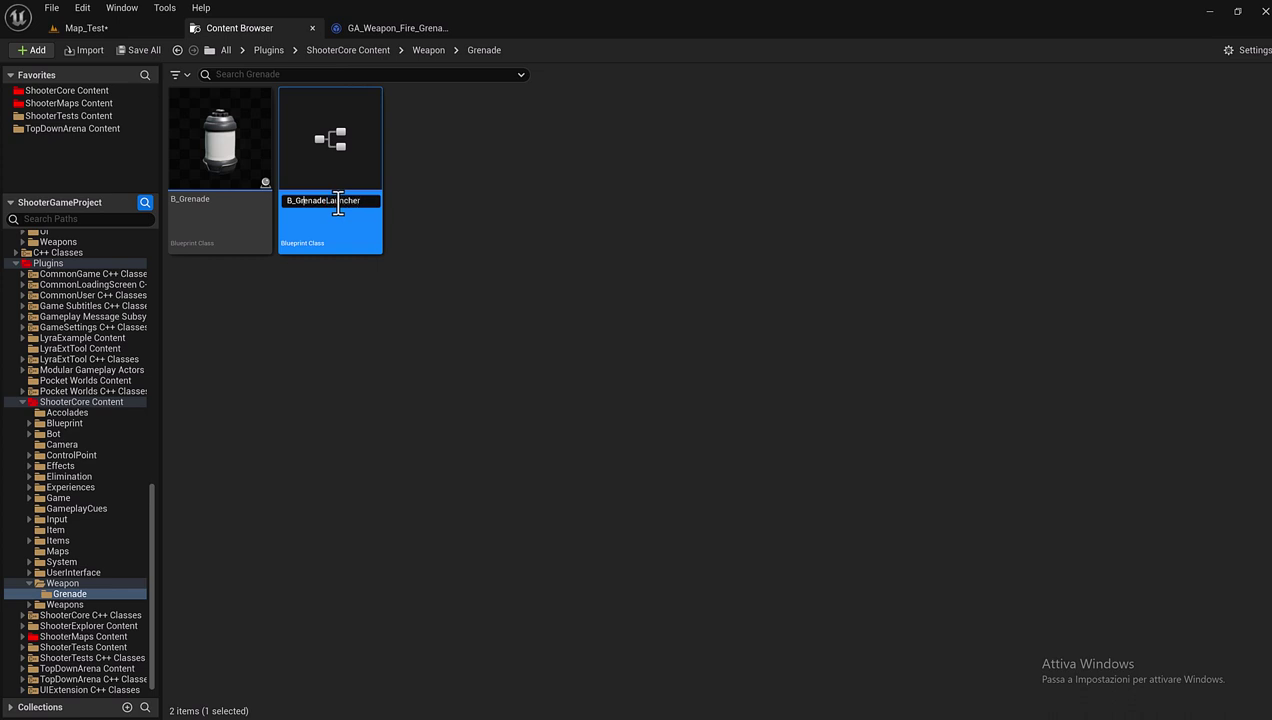
pyautogui.write('Project')
pyautogui.write('il')
pyautogui.press('BackSpace')
pyautogui.press('BackSpace')
pyautogui.press('Return')
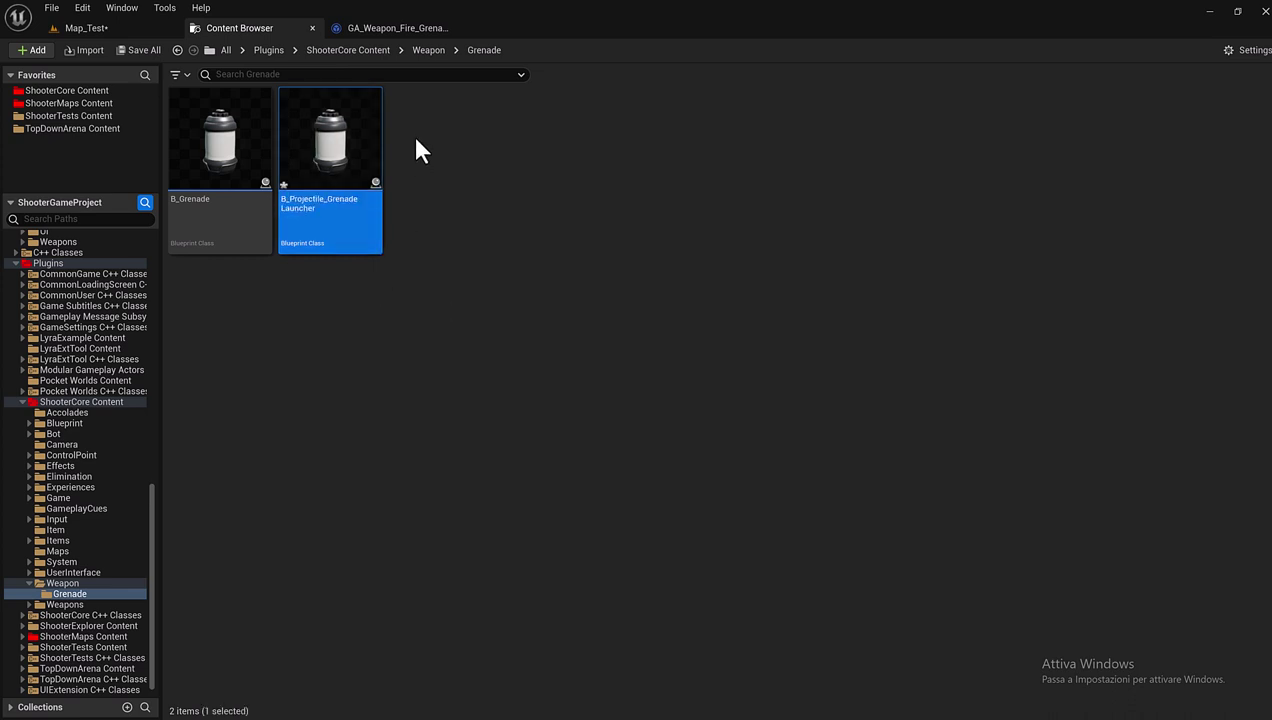
# - Move B_Projectile_GrenadeLauncher from Weapon/Grenade into the GrenadeLauncher folder
pyautogui.scroll(1, 99, 404)
pyautogui.scroll(5, 98, 405)
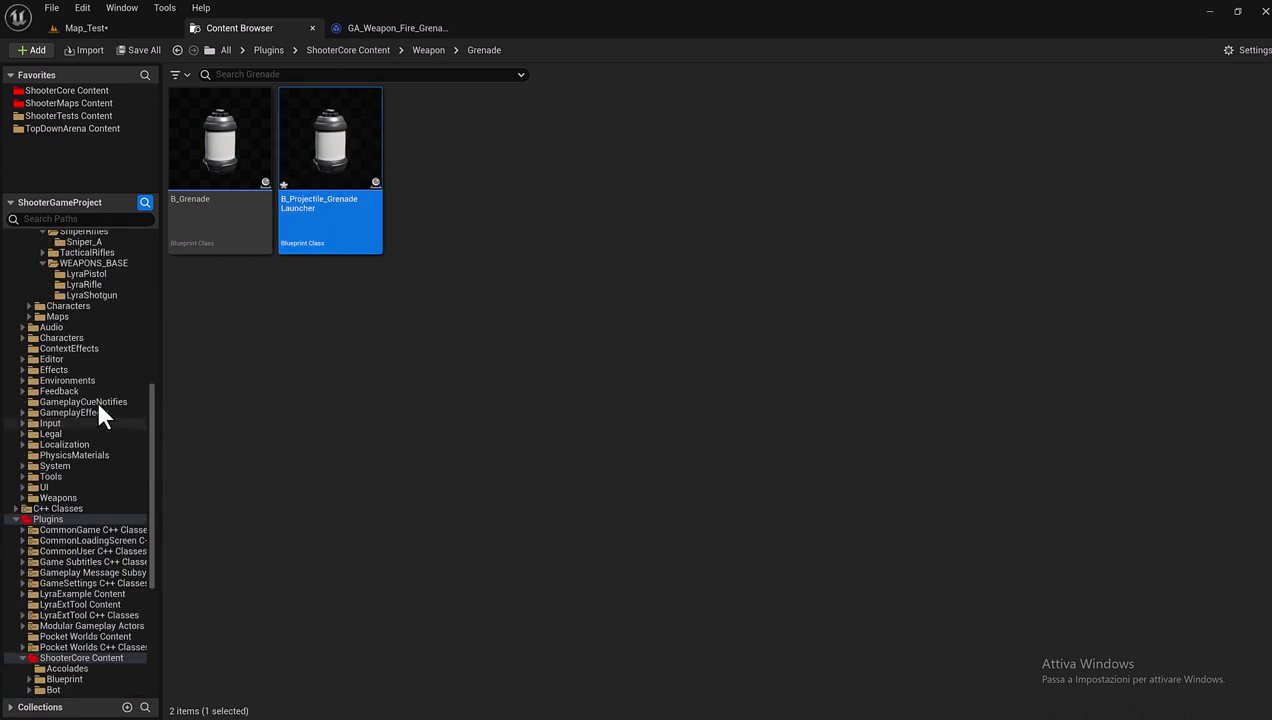
pyautogui.scroll(5, 98, 405)
pyautogui.scroll(4, 98, 404)
pyautogui.scroll(2, 97, 403)
pyautogui.scroll(5, 94, 395)
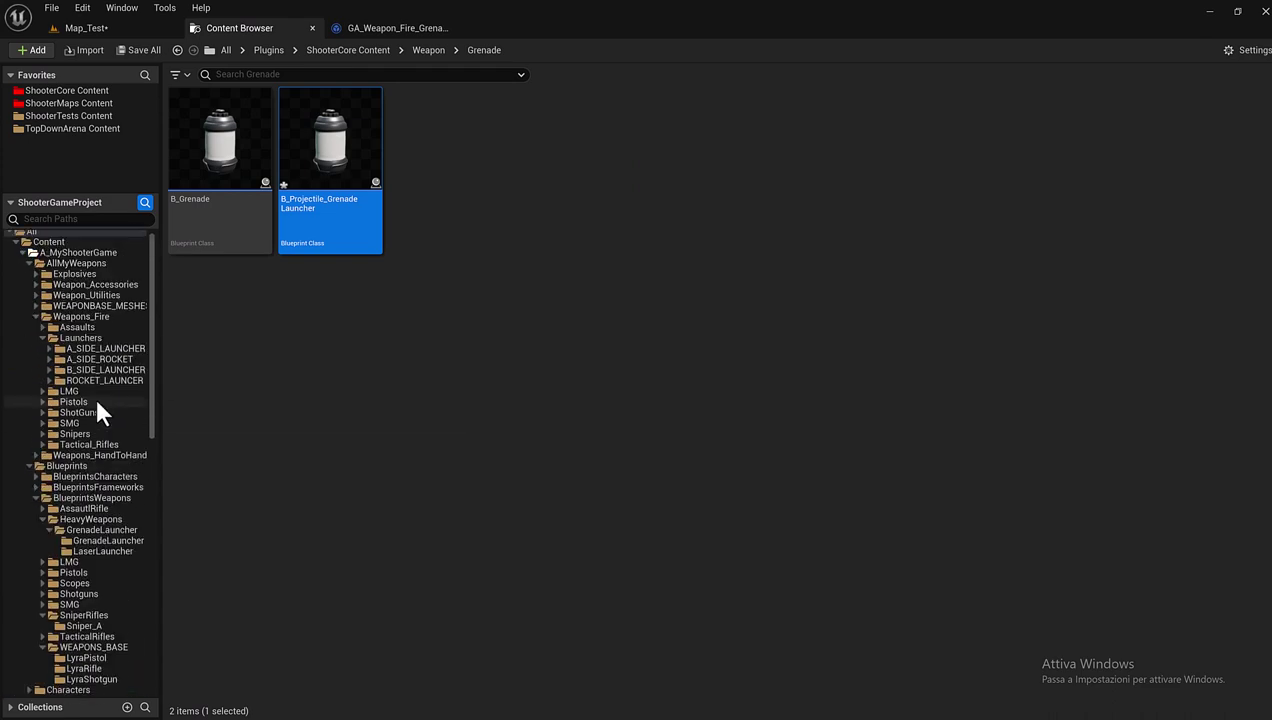
pyautogui.scroll(-5, 109, 398)
pyautogui.scroll(3, 110, 399)
pyautogui.scroll(2, 110, 399)
pyautogui.click(34, 315)
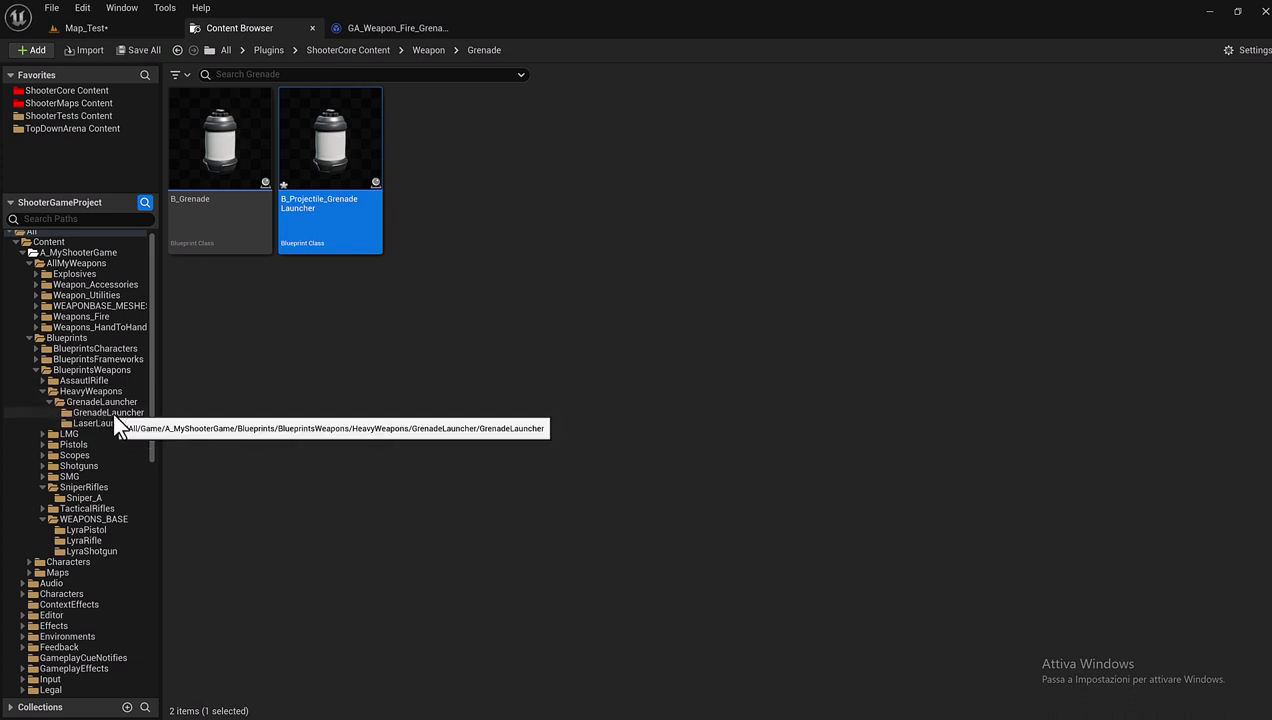
pyautogui.moveTo(337, 205); pyautogui.dragTo(124, 410)
pyautogui.click(162, 436)
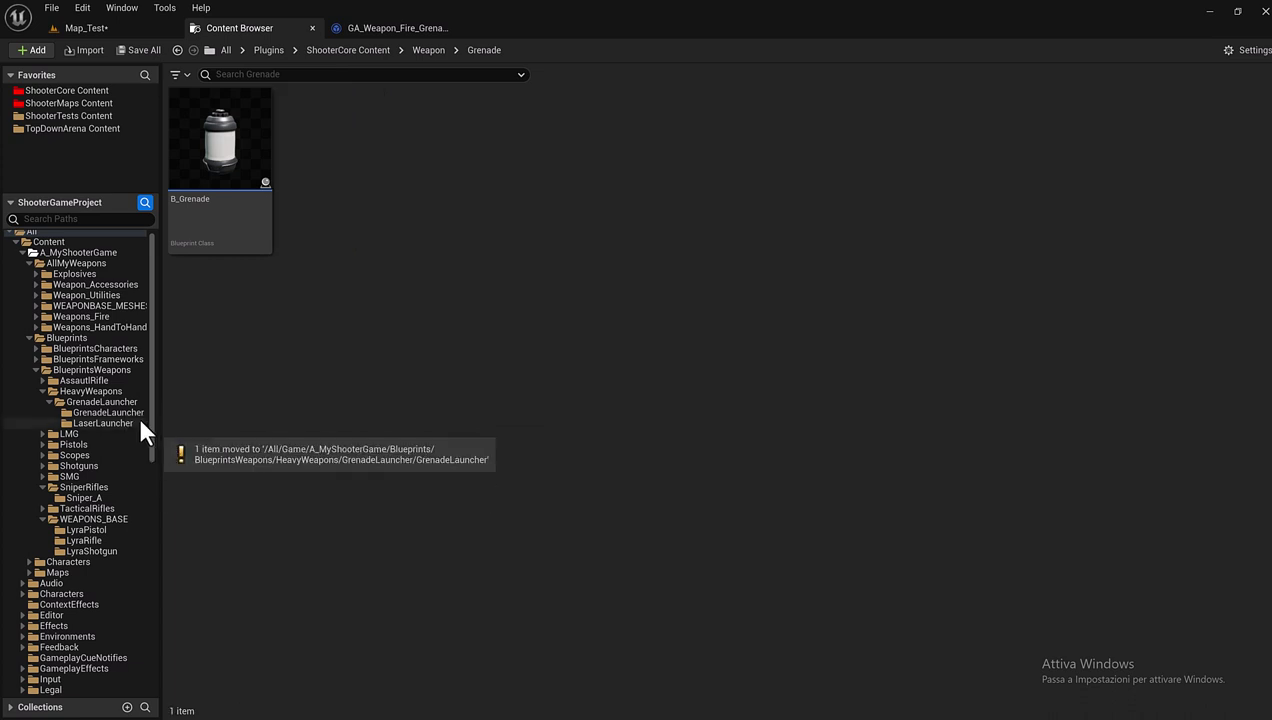
# - Expand the ShooterCore Weapons folder in the Content Browser tree
pyautogui.scroll(-5, 127, 425)
pyautogui.scroll(-5, 124, 445)
pyautogui.scroll(-5, 124, 458)
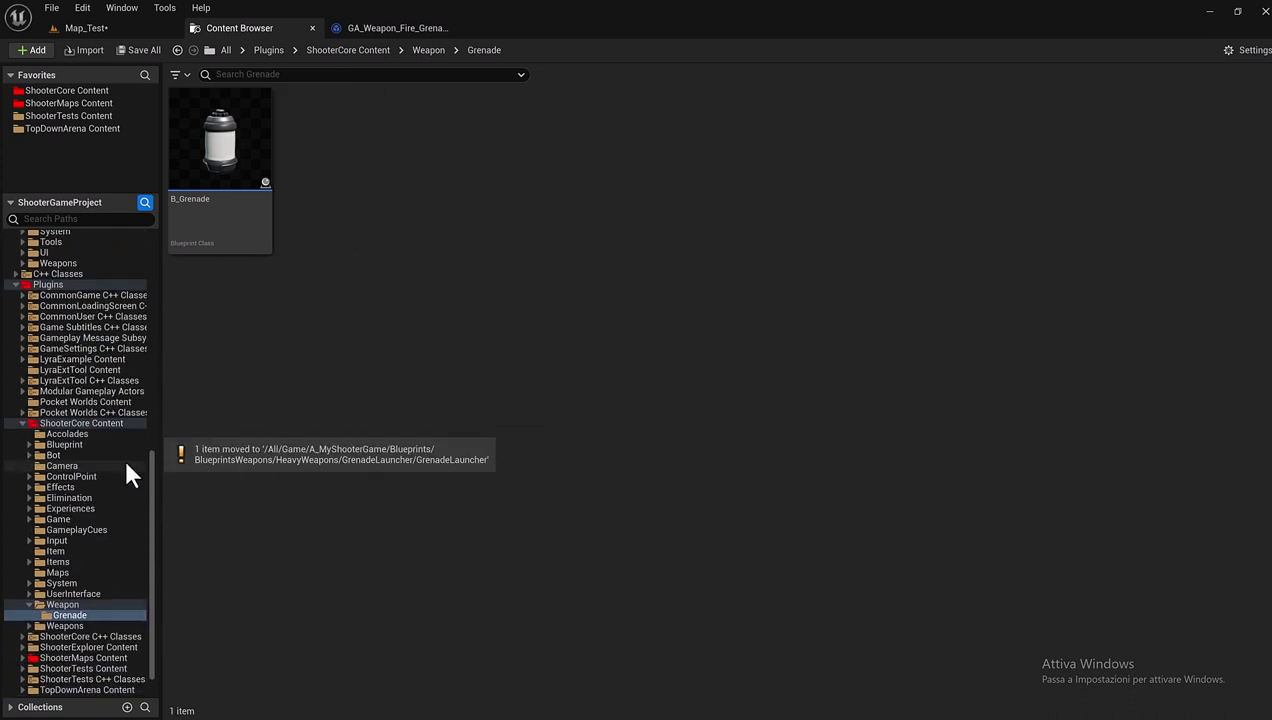
pyautogui.scroll(-1, 126, 464)
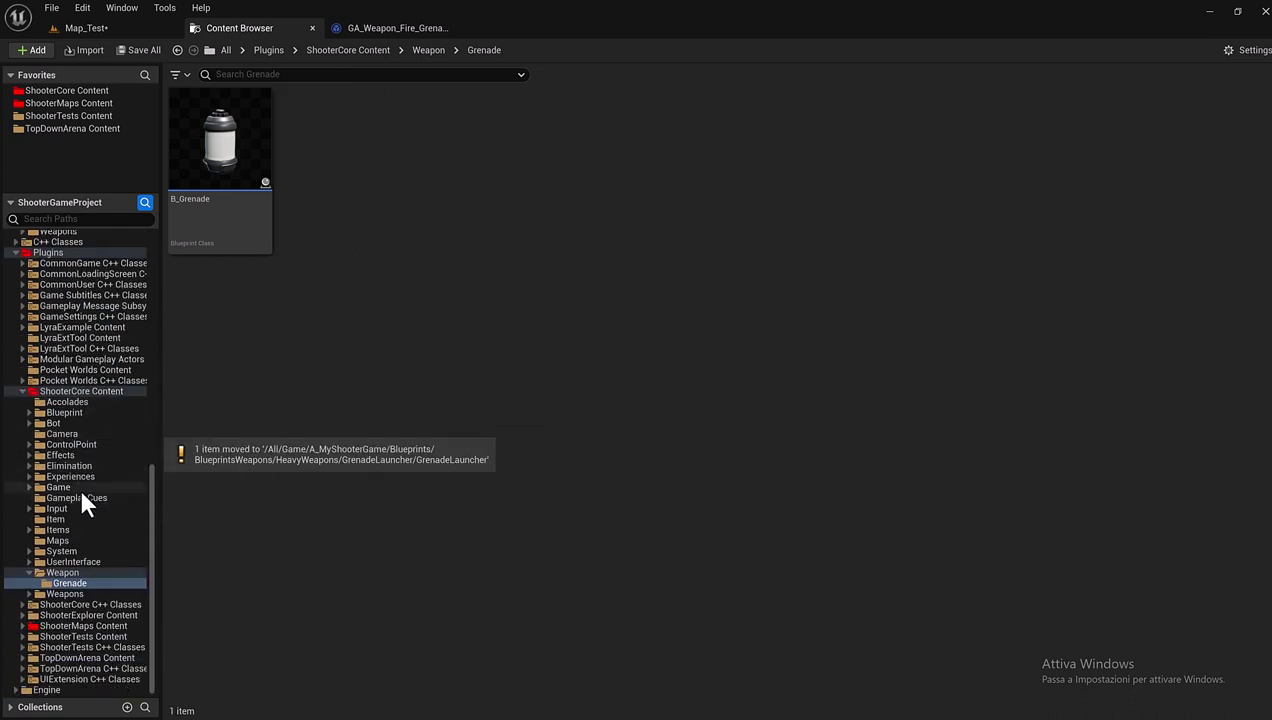
pyautogui.click(29, 594)
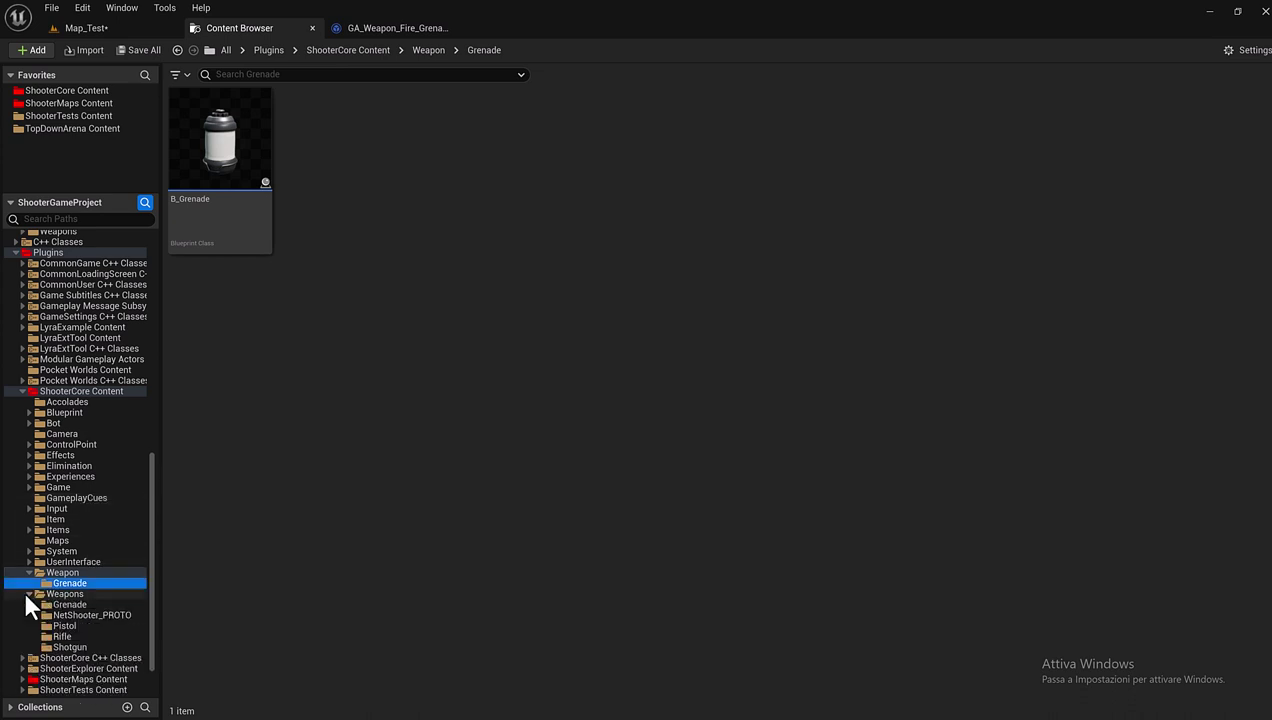
# - Go through NetShooter_PROTO to the GrenadeLauncher folder and select B_Projectile_GrenadeLauncher
pyautogui.click(72, 614)
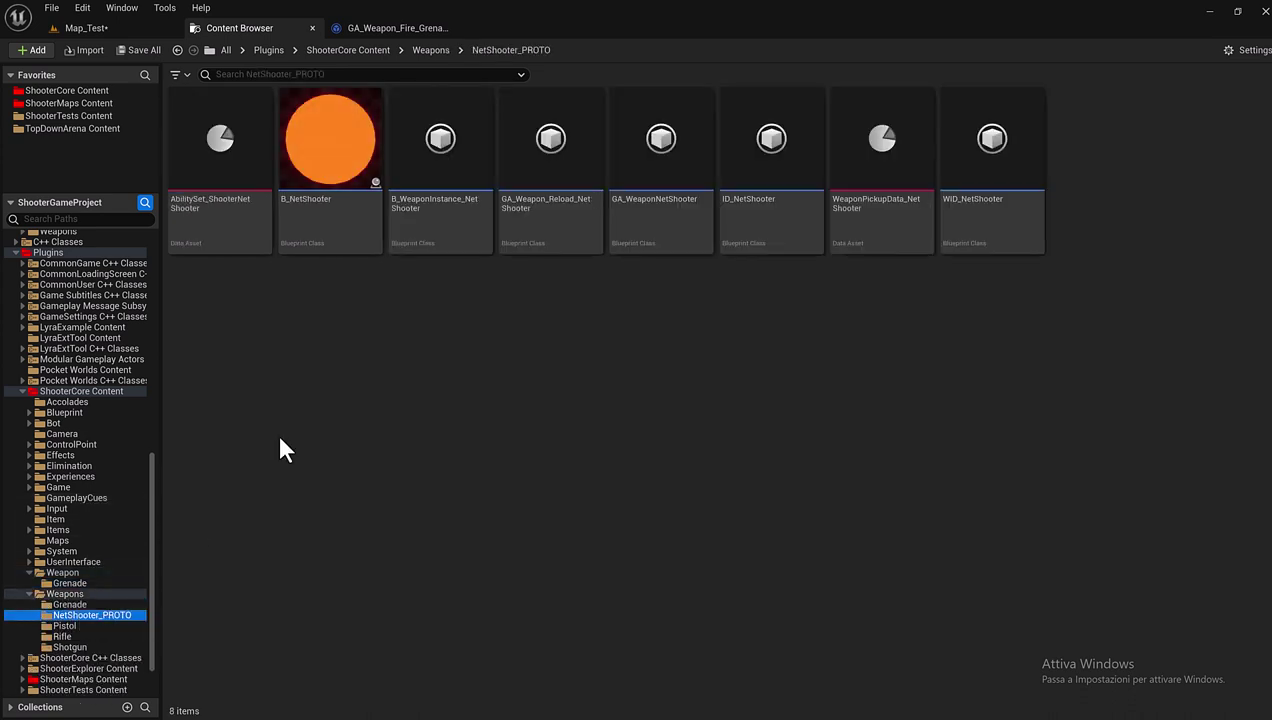
pyautogui.scroll(9, 70, 410)
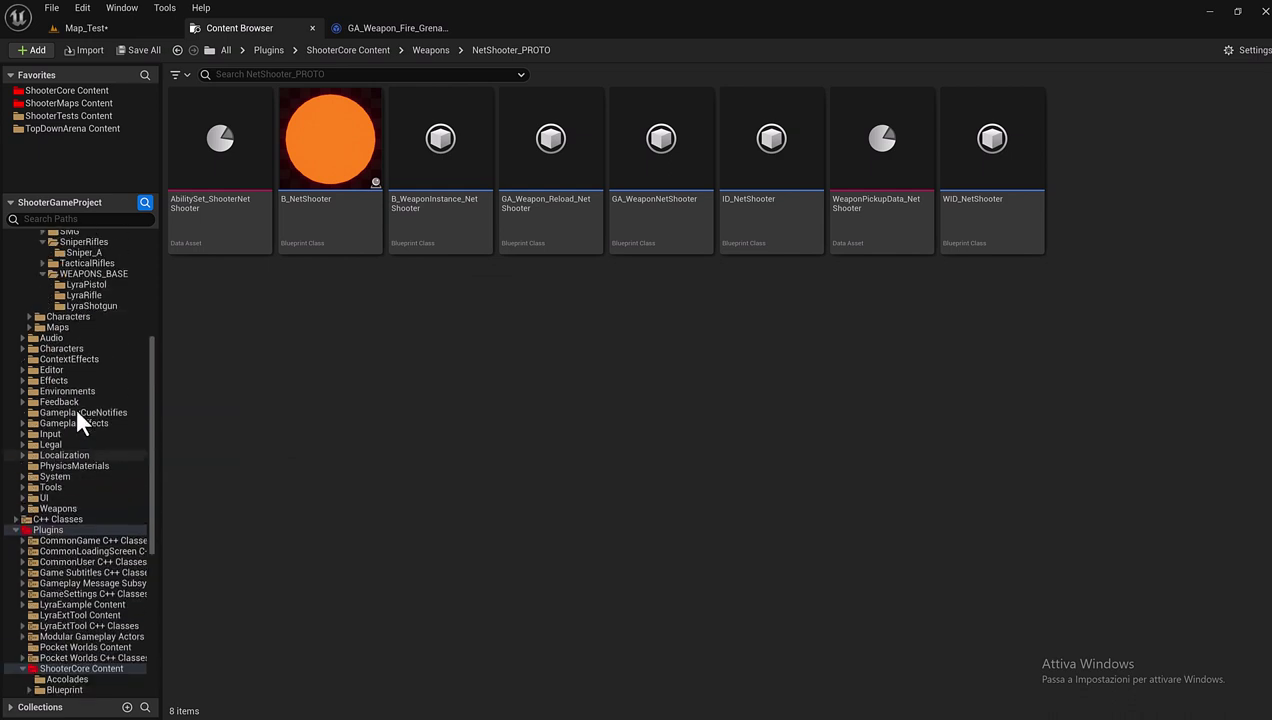
pyautogui.scroll(4, 77, 410)
pyautogui.scroll(2, 84, 403)
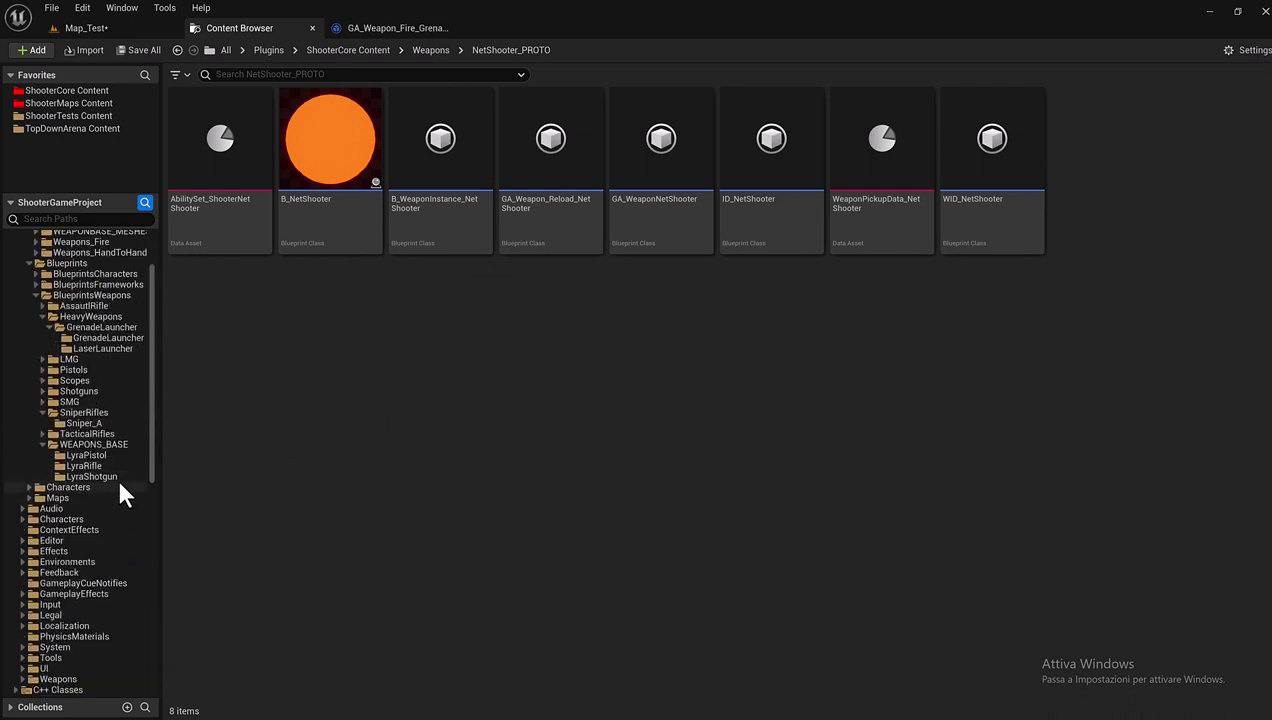
pyautogui.scroll(3, 116, 474)
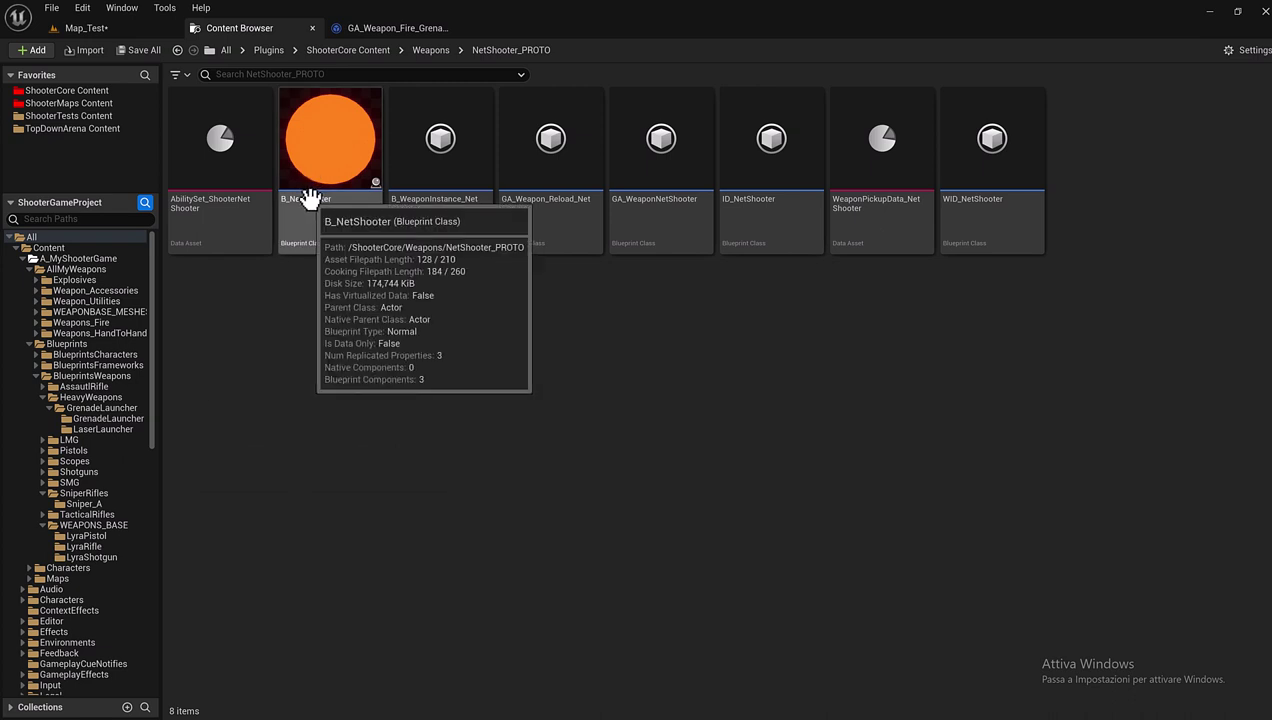
pyautogui.click(106, 419)
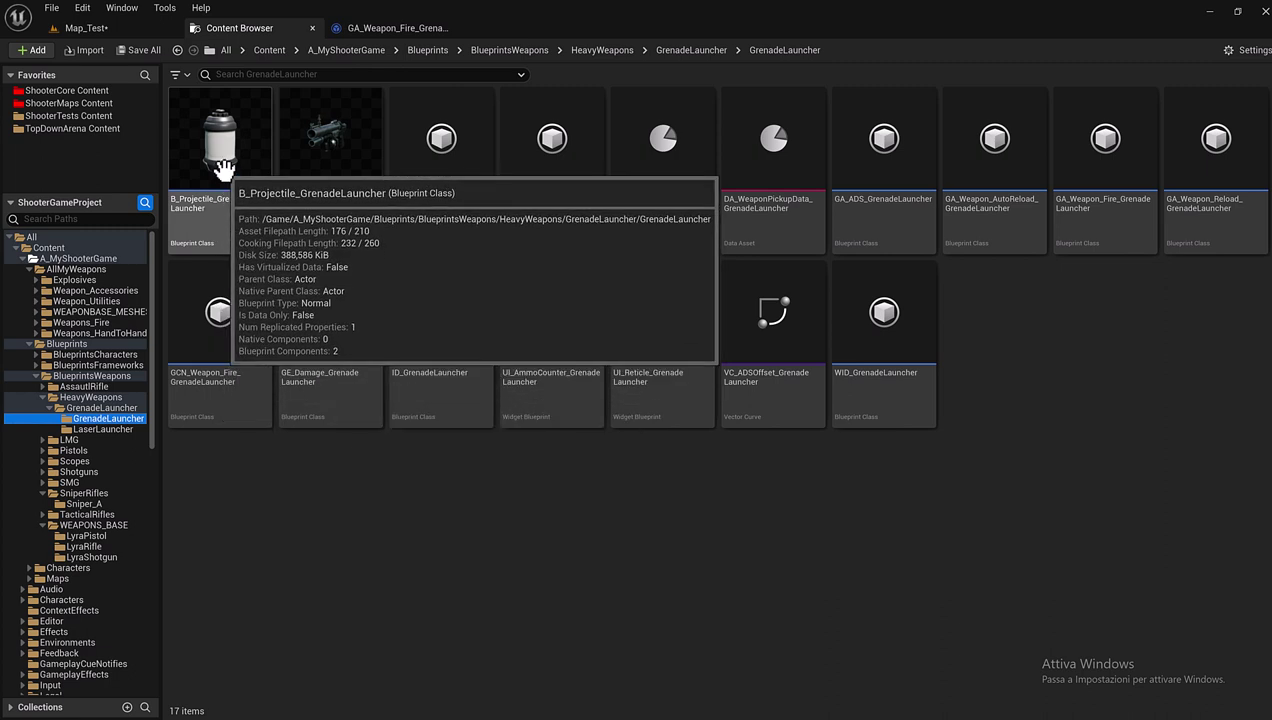
pyautogui.click(222, 168)
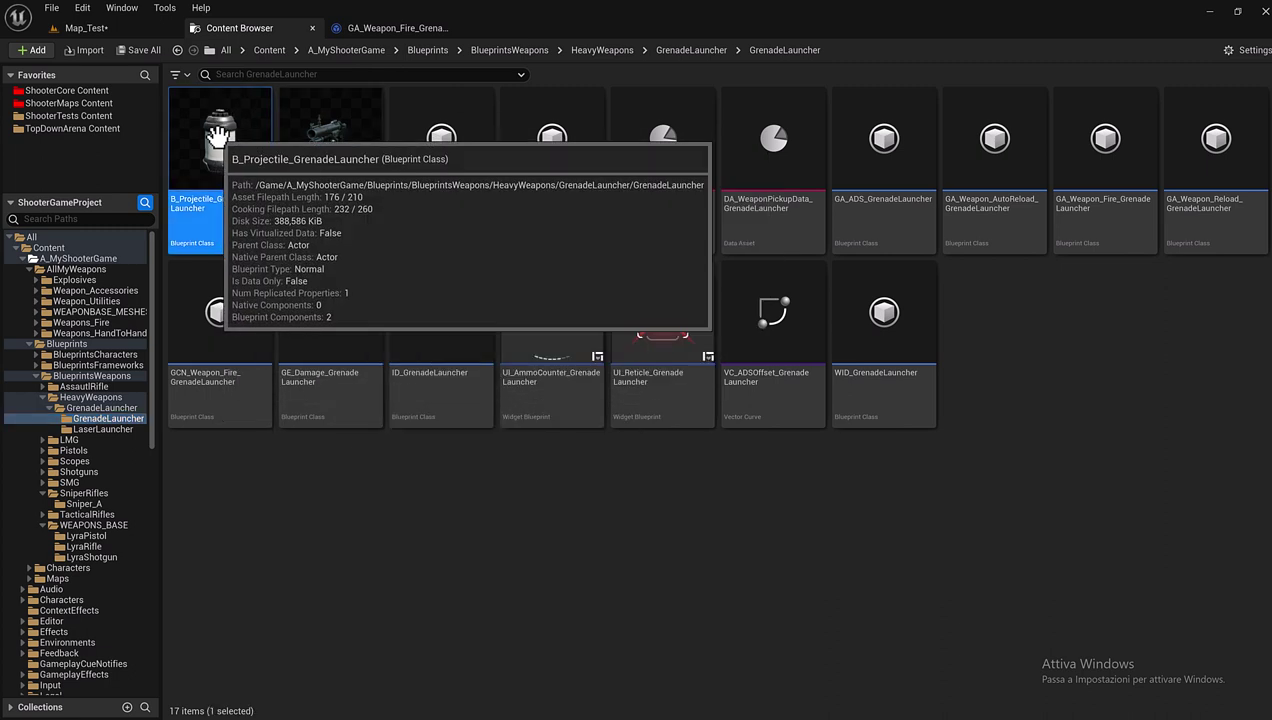
# - Set the fire ability's Projectile to B_Projectile_GrenadeLauncher, then compile and save it
pyautogui.click(352, 26)
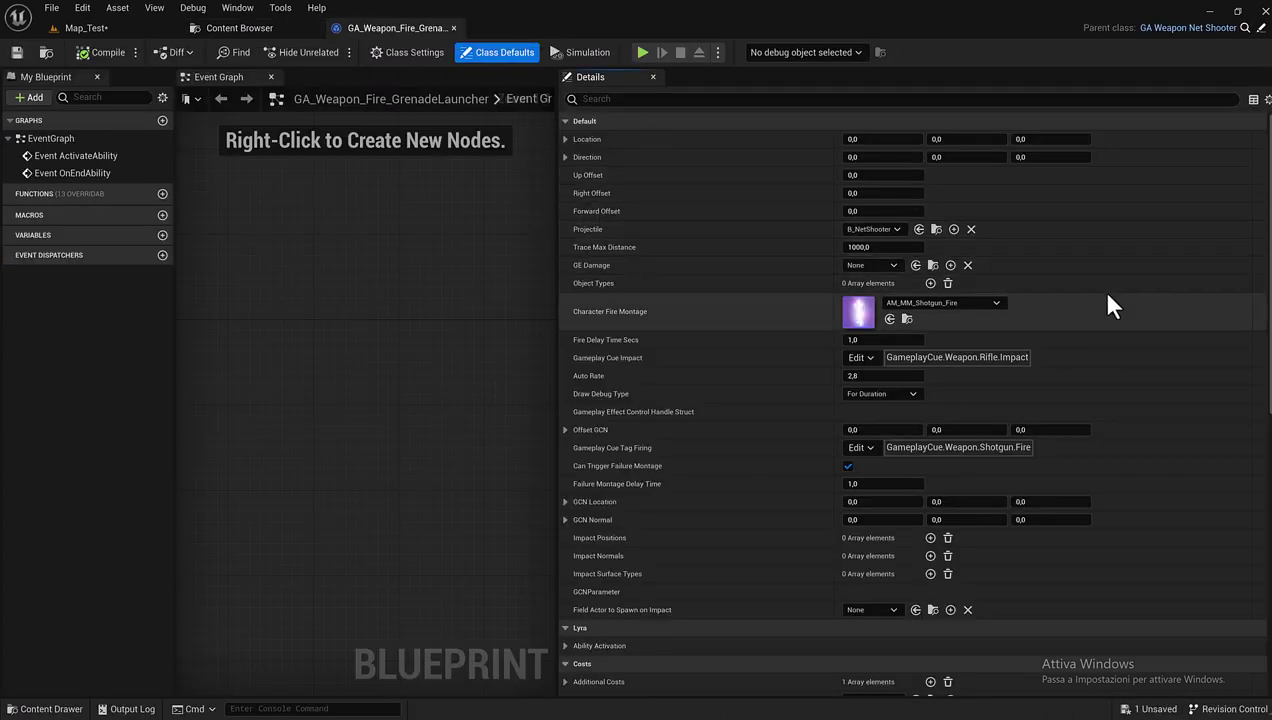
pyautogui.click(918, 229)
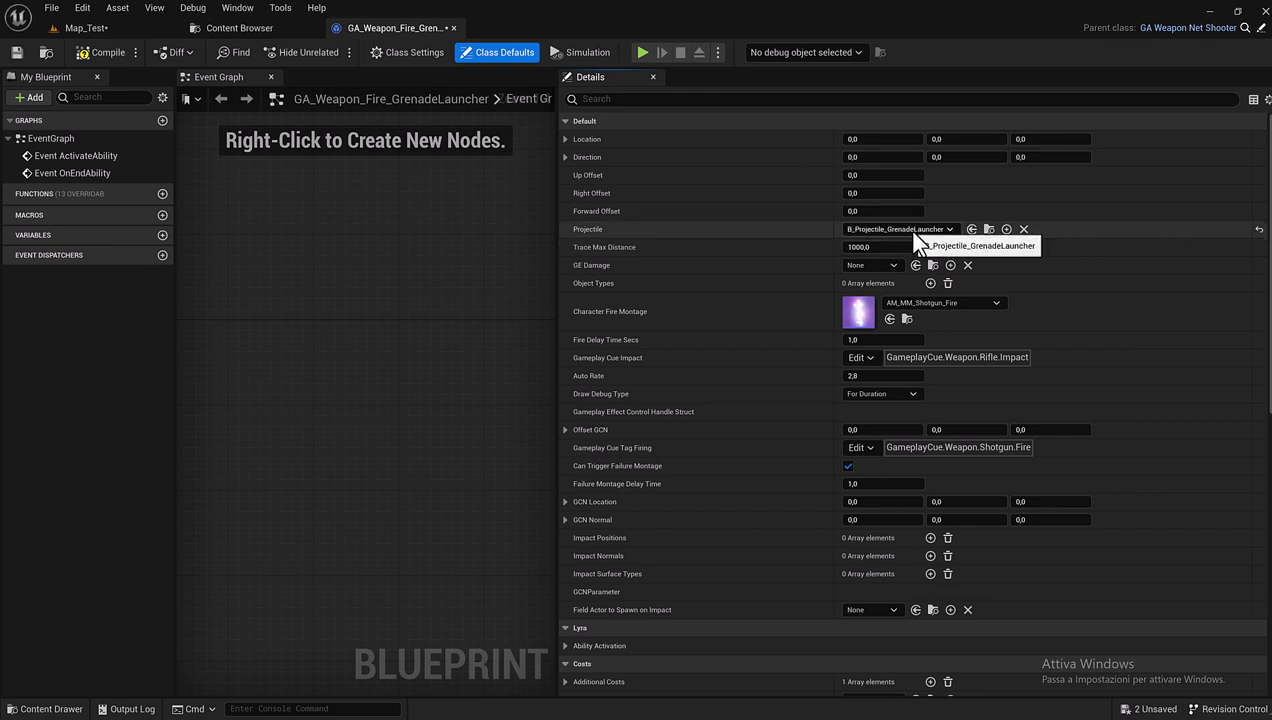
pyautogui.click(109, 50)
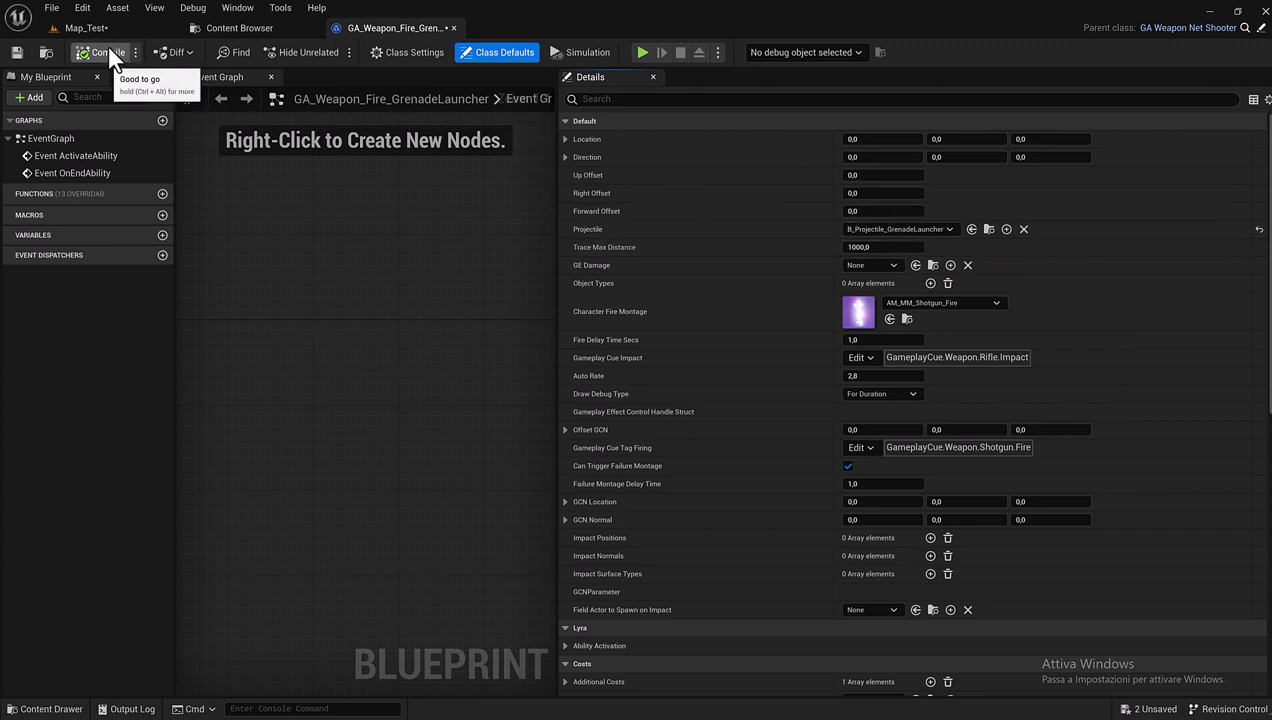
pyautogui.click(16, 52)
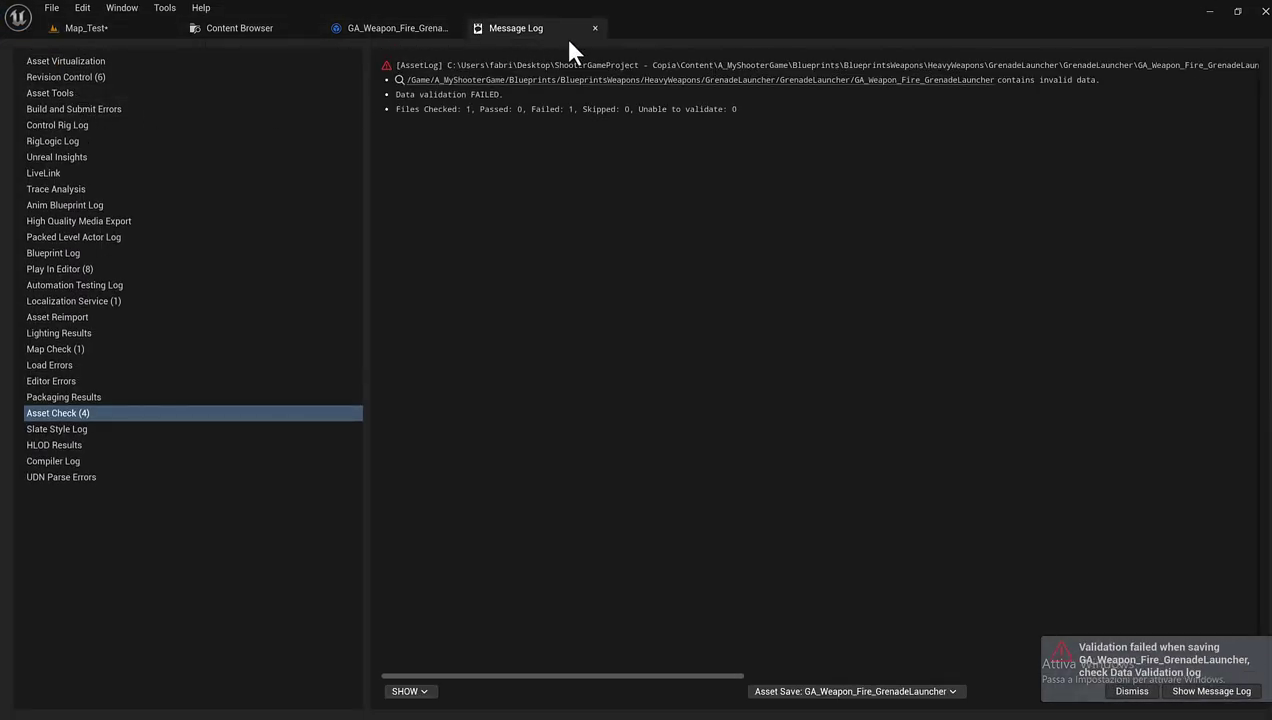
# - Close the Message Log and start a play-in-editor session in Map_Test
pyautogui.click(594, 28)
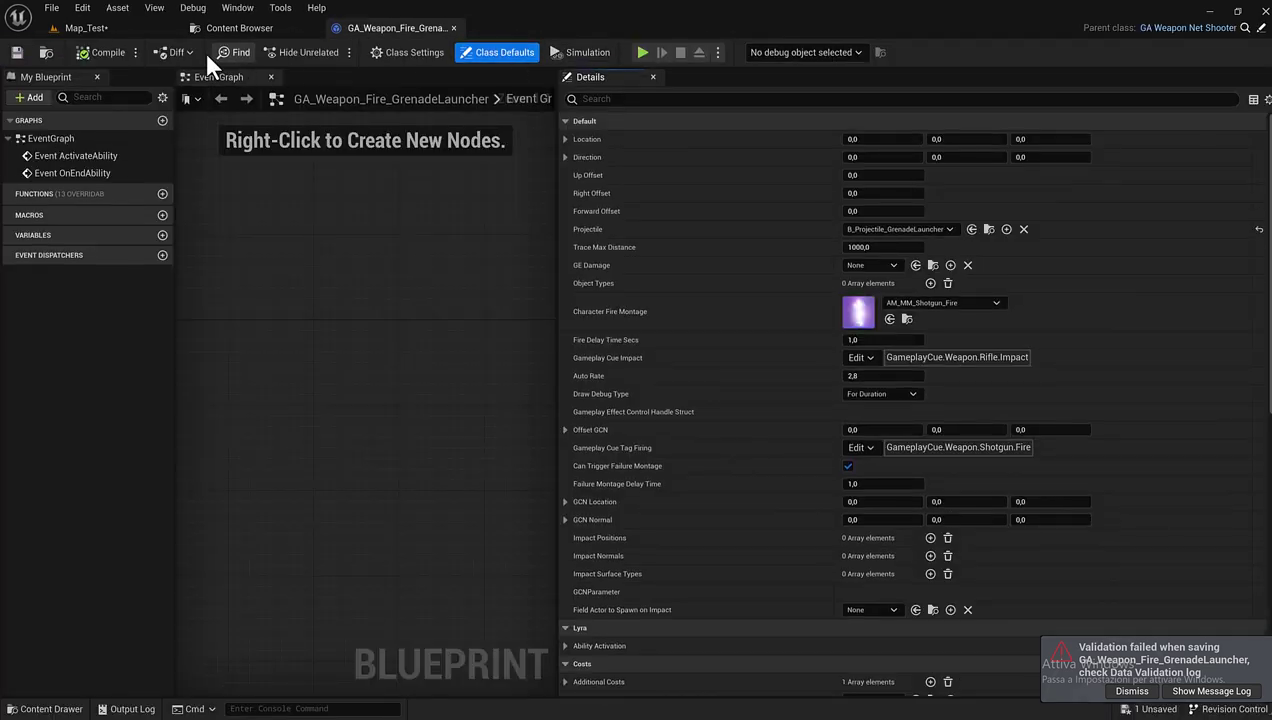
pyautogui.click(643, 53)
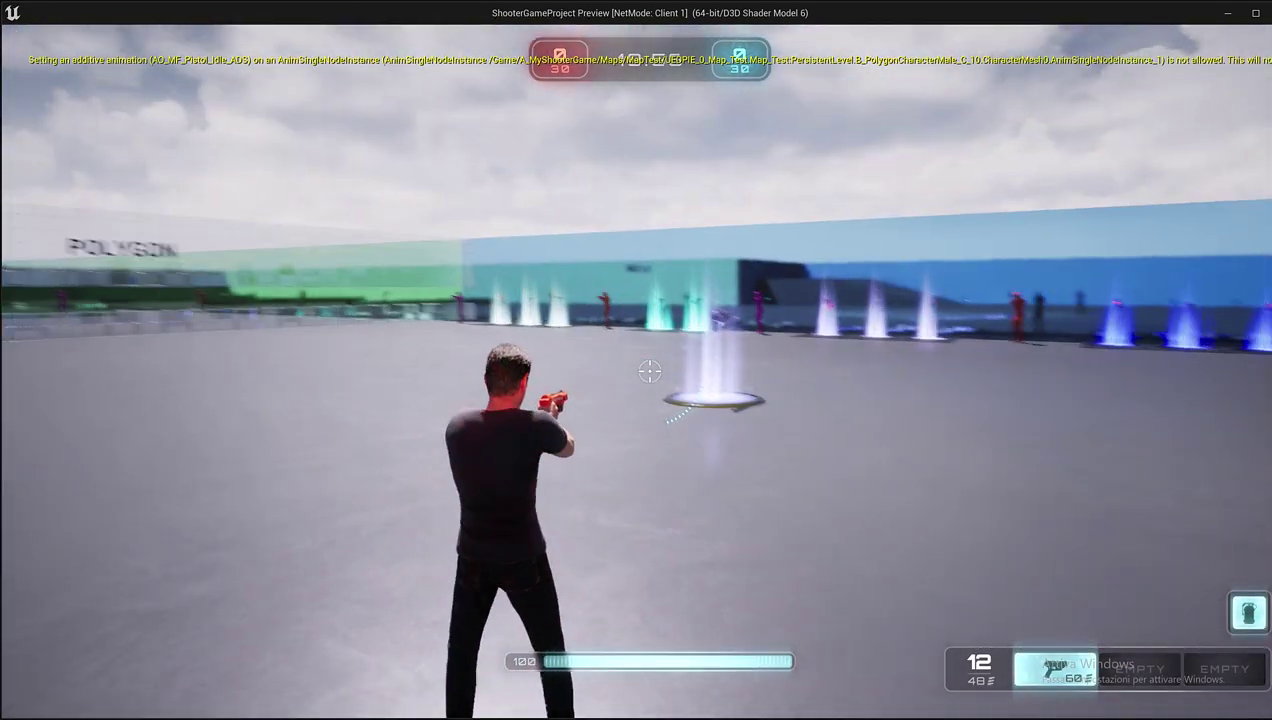
# - Pick up the grenade launcher from the spawner and fire a magazine of grenades at targets
pyautogui.press('w')
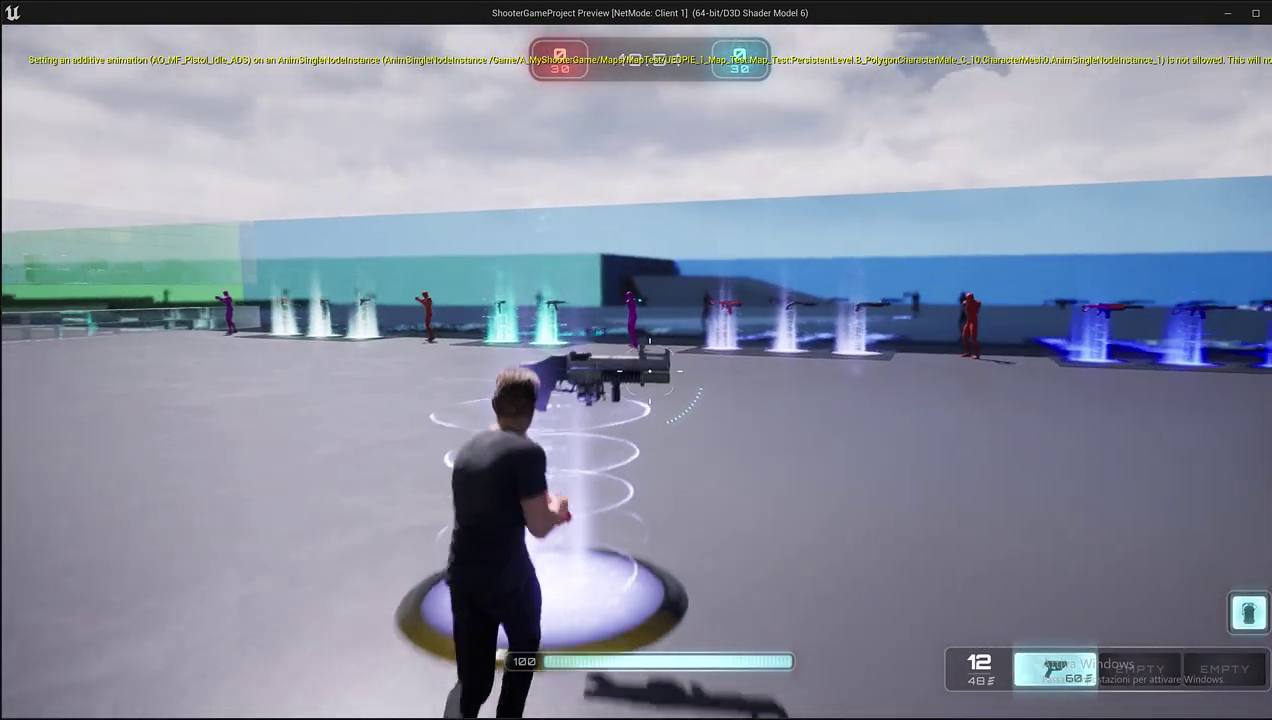
pyautogui.press('a')
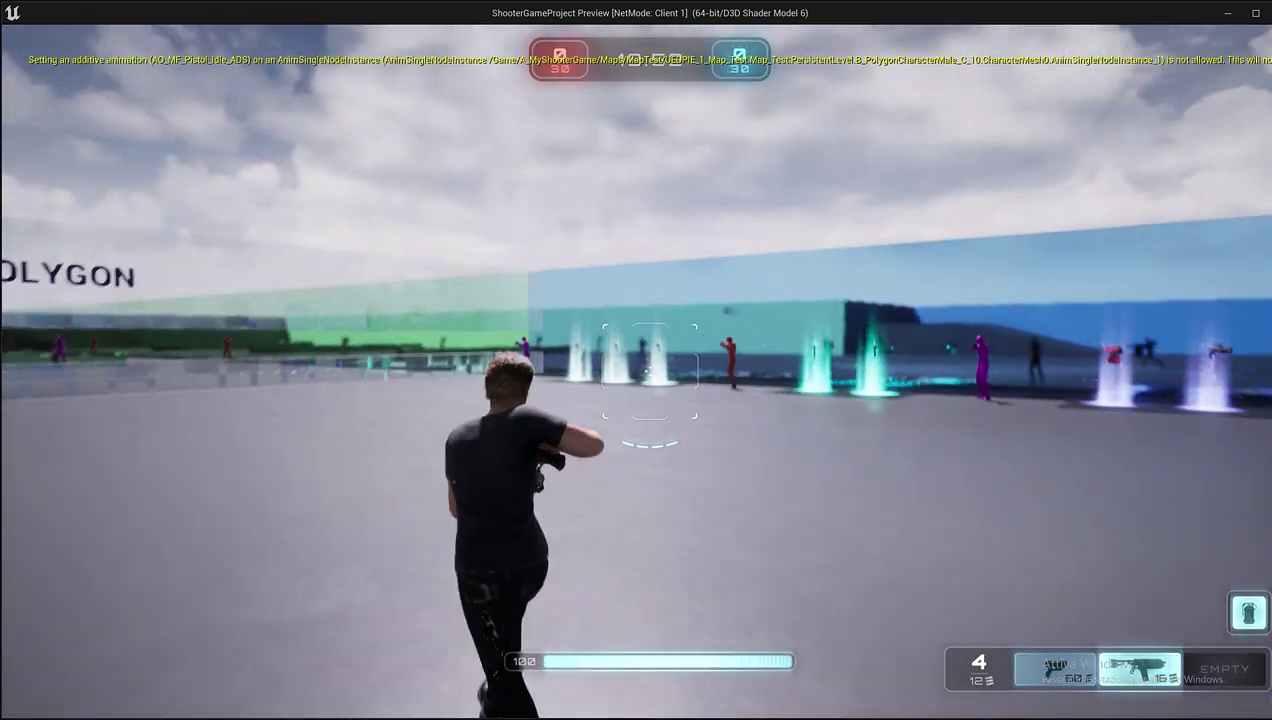
pyautogui.click(650, 372)
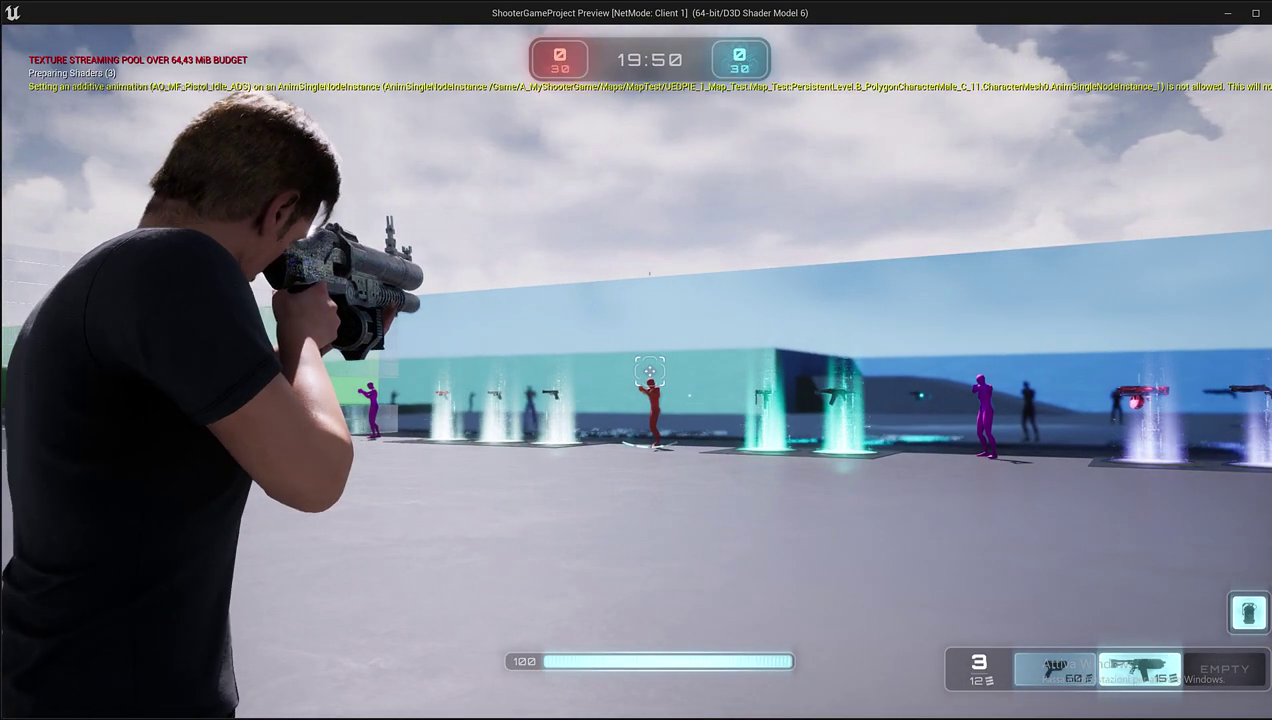
pyautogui.press('w')
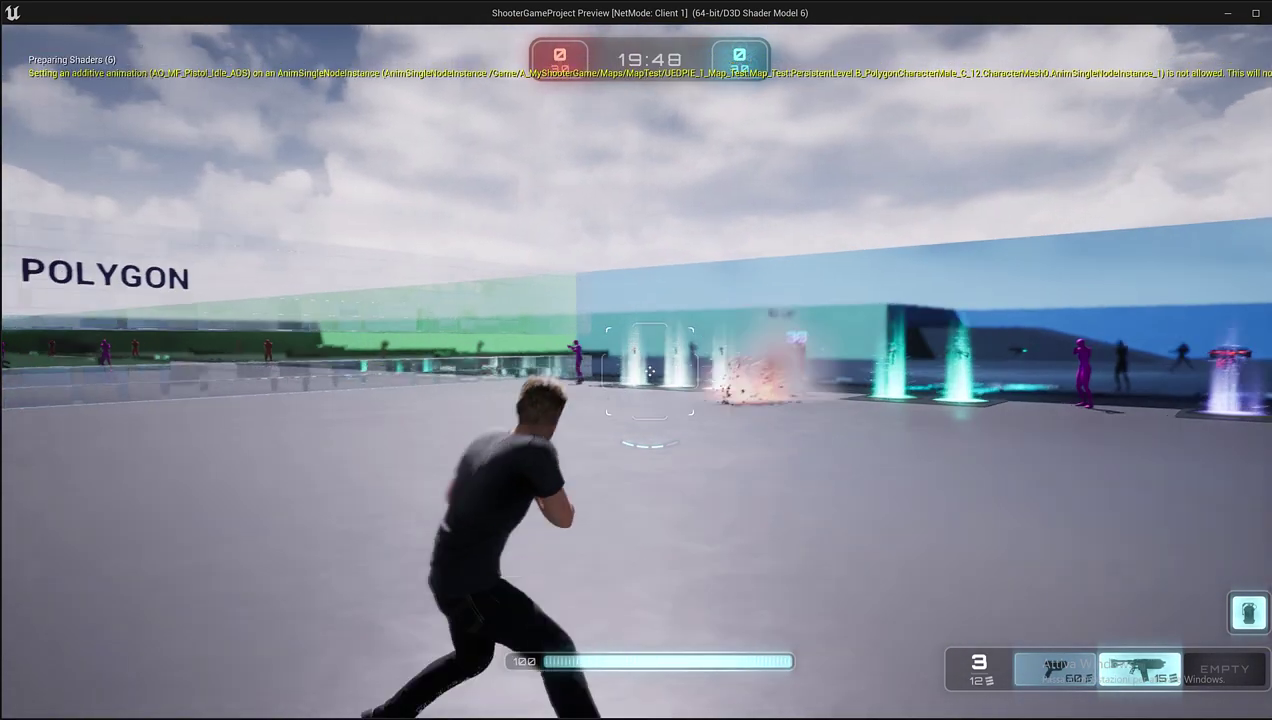
pyautogui.press('w')
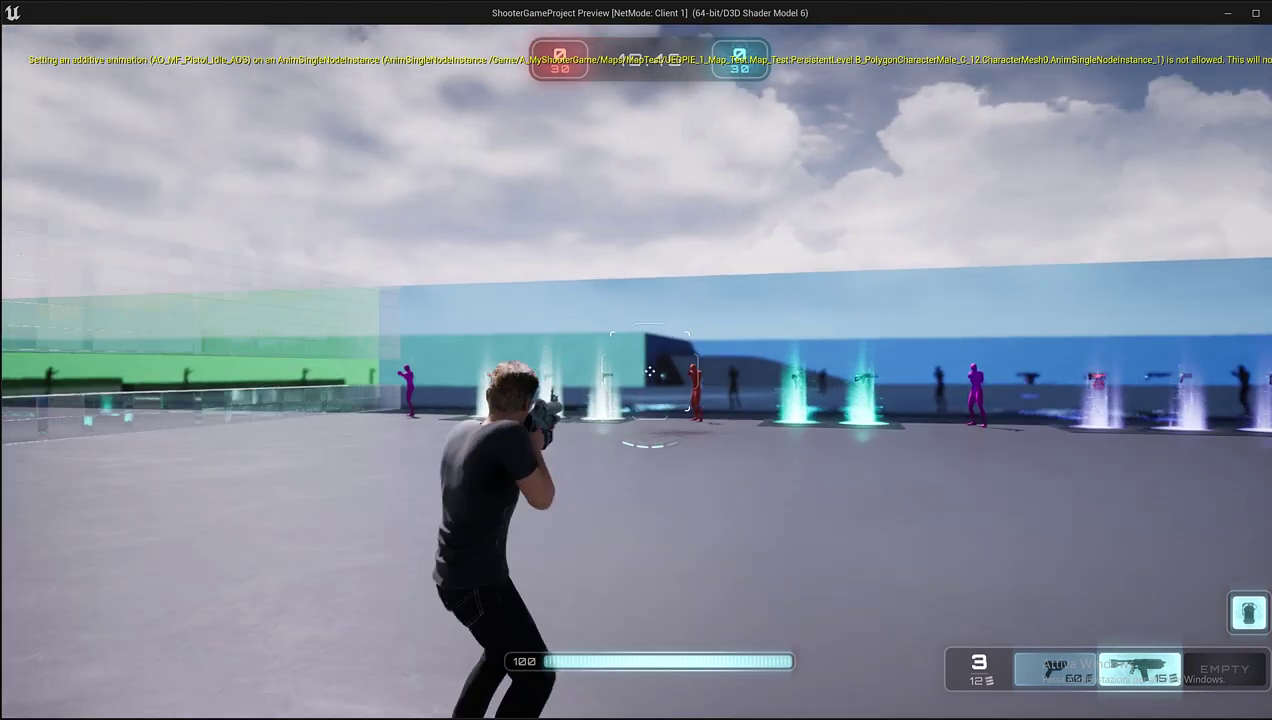
pyautogui.click(650, 372)
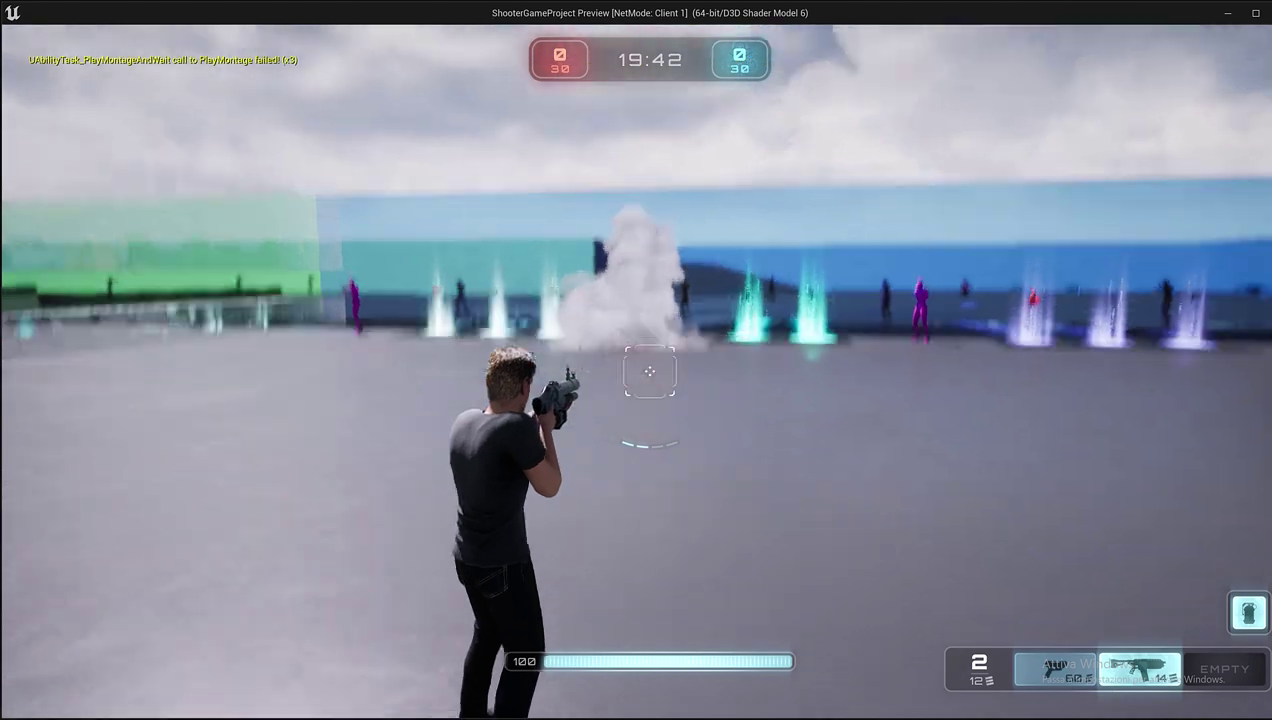
pyautogui.click(650, 372)
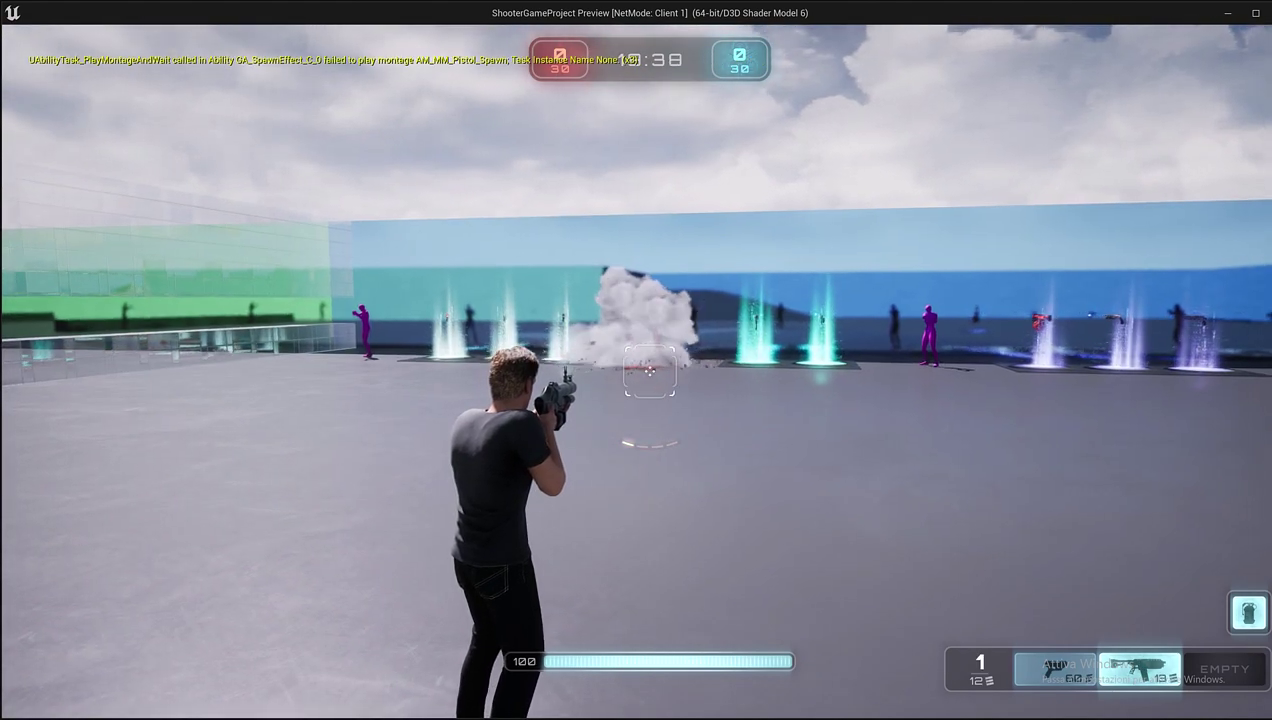
pyautogui.click(650, 372)
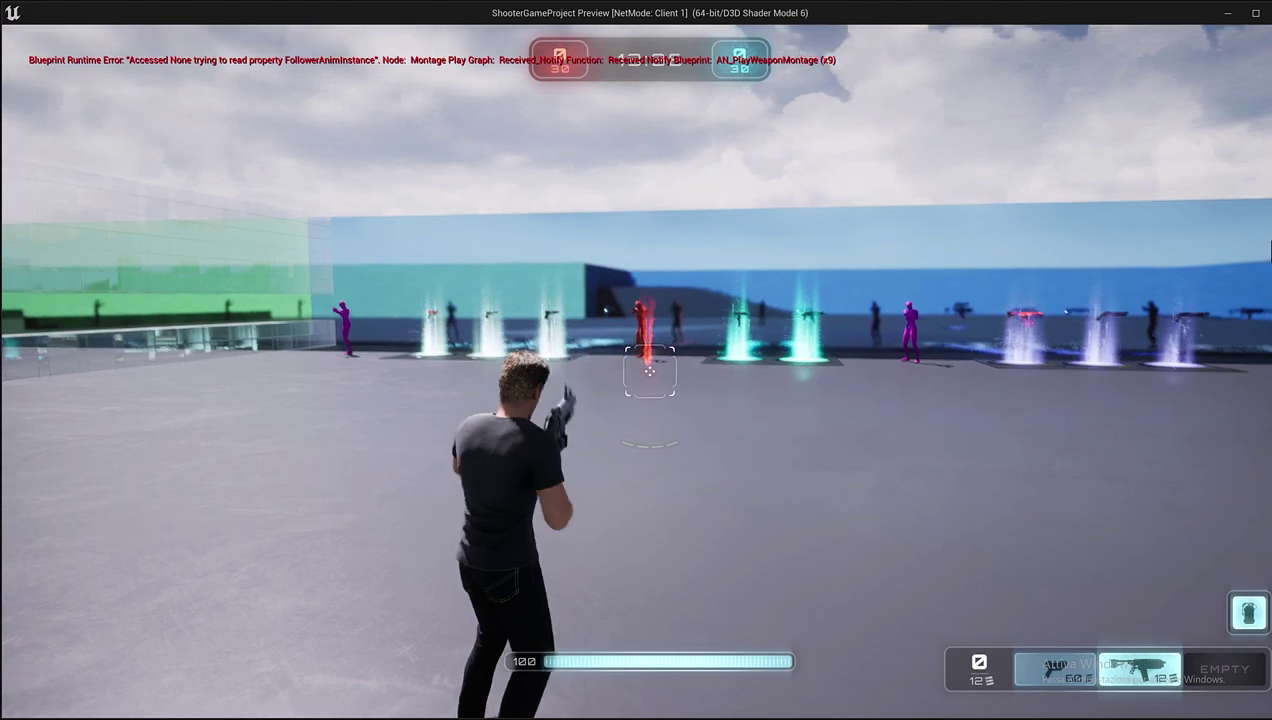
pyautogui.click(649, 371)
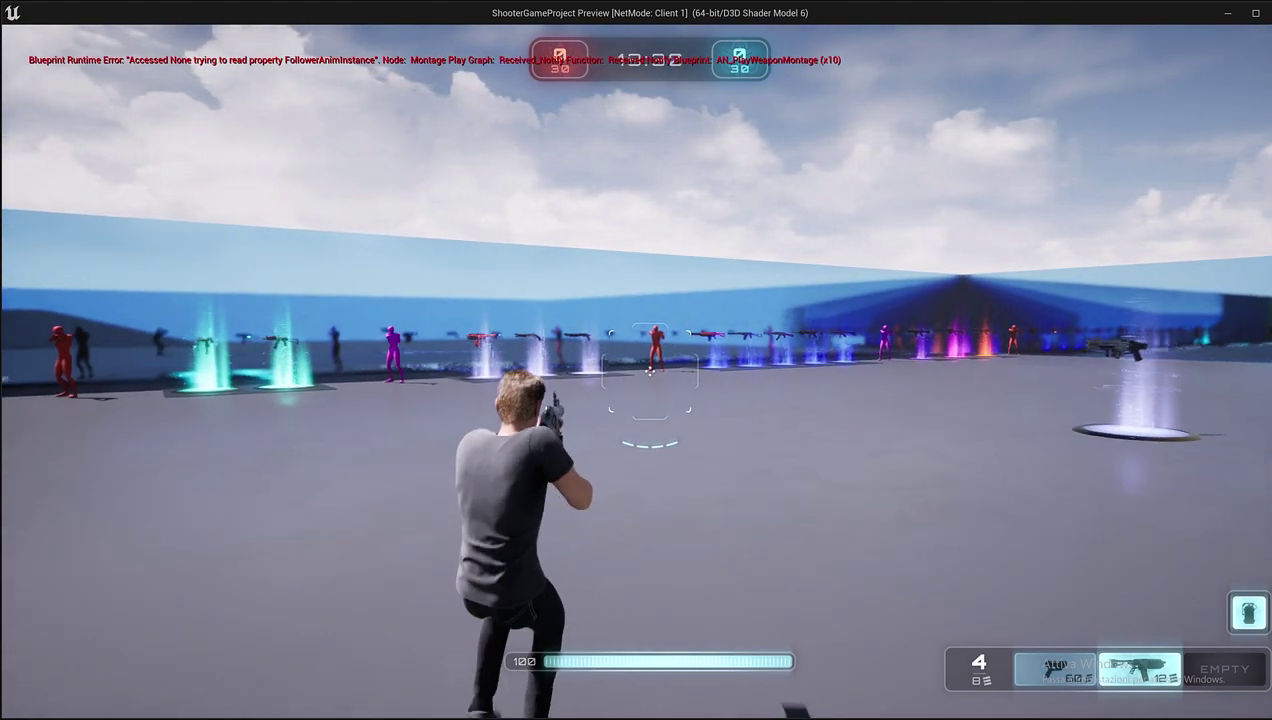
# - Crouch, reload the launcher, and close the play window to end the session
pyautogui.press('w')
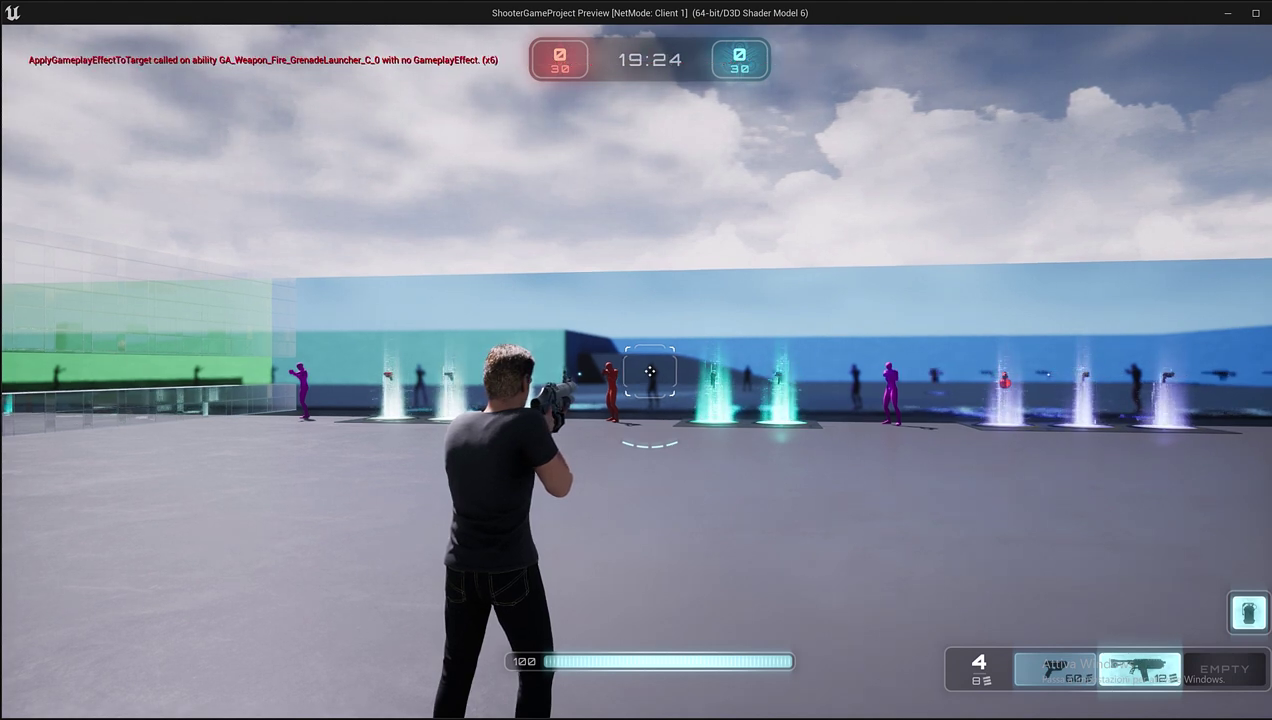
pyautogui.press('c')
pyautogui.press('c')
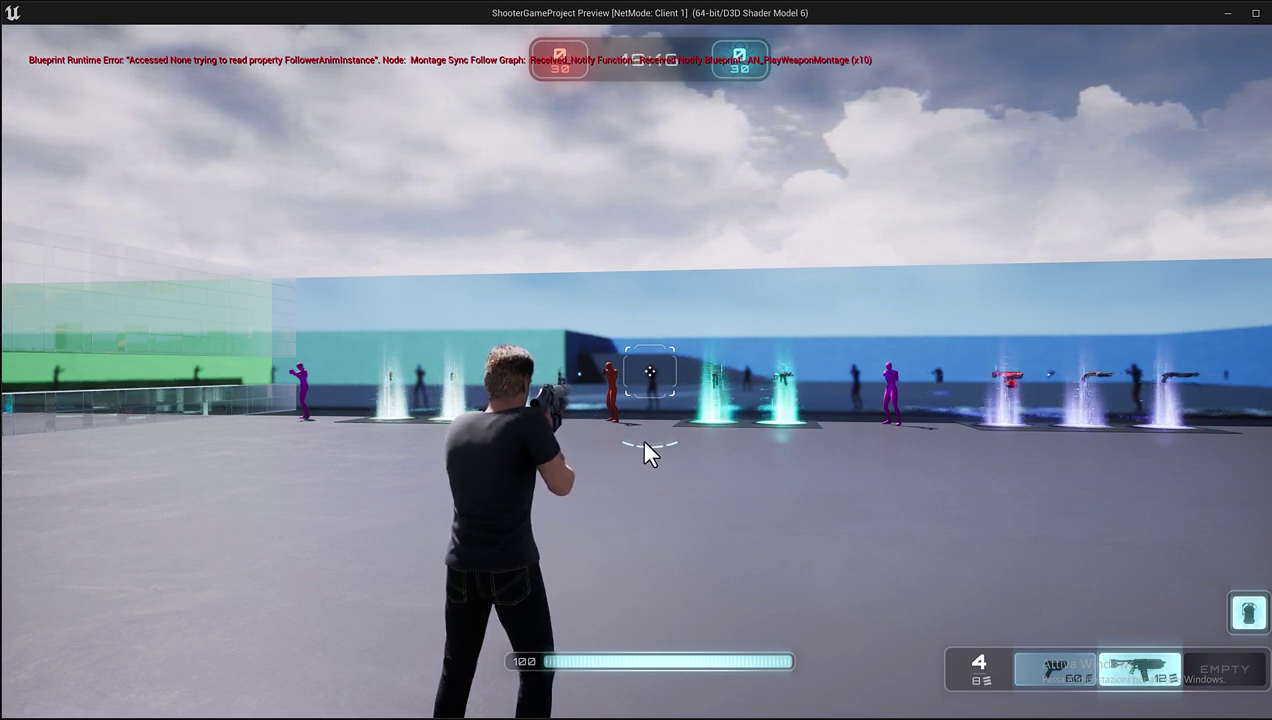
pyautogui.press('r')
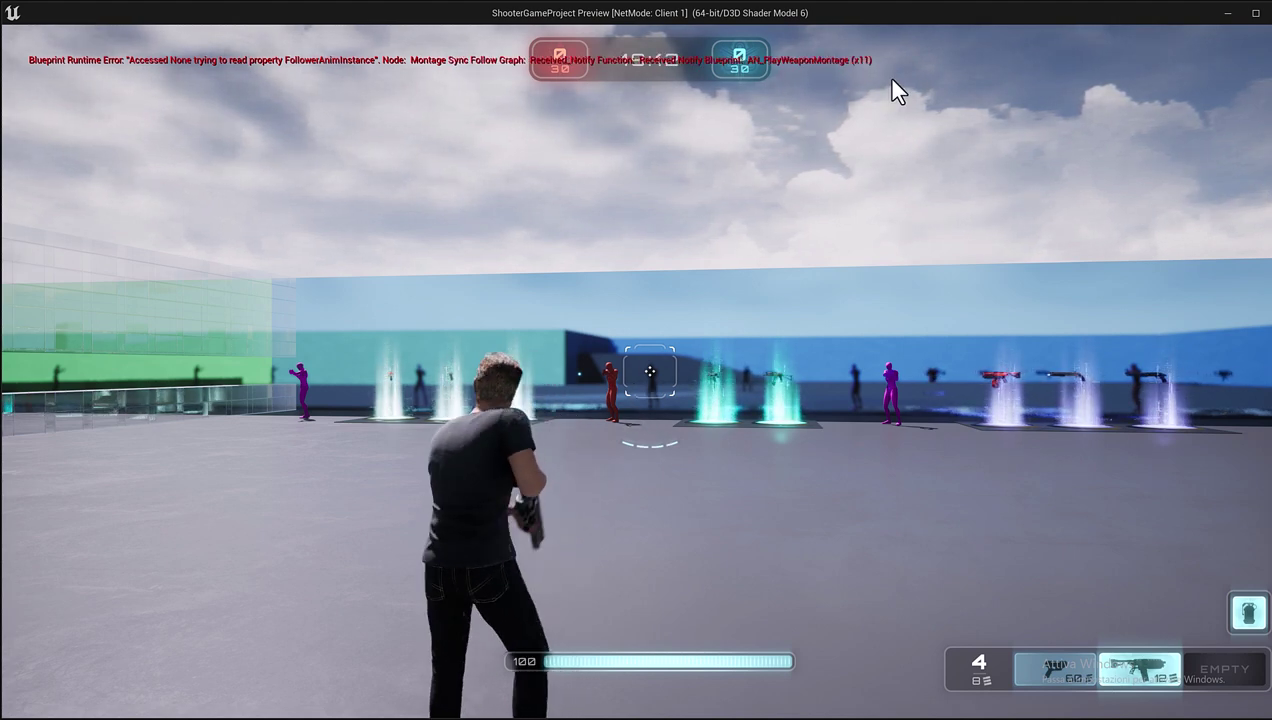
pyautogui.moveTo(896, 12); pyautogui.dragTo(806, 22)
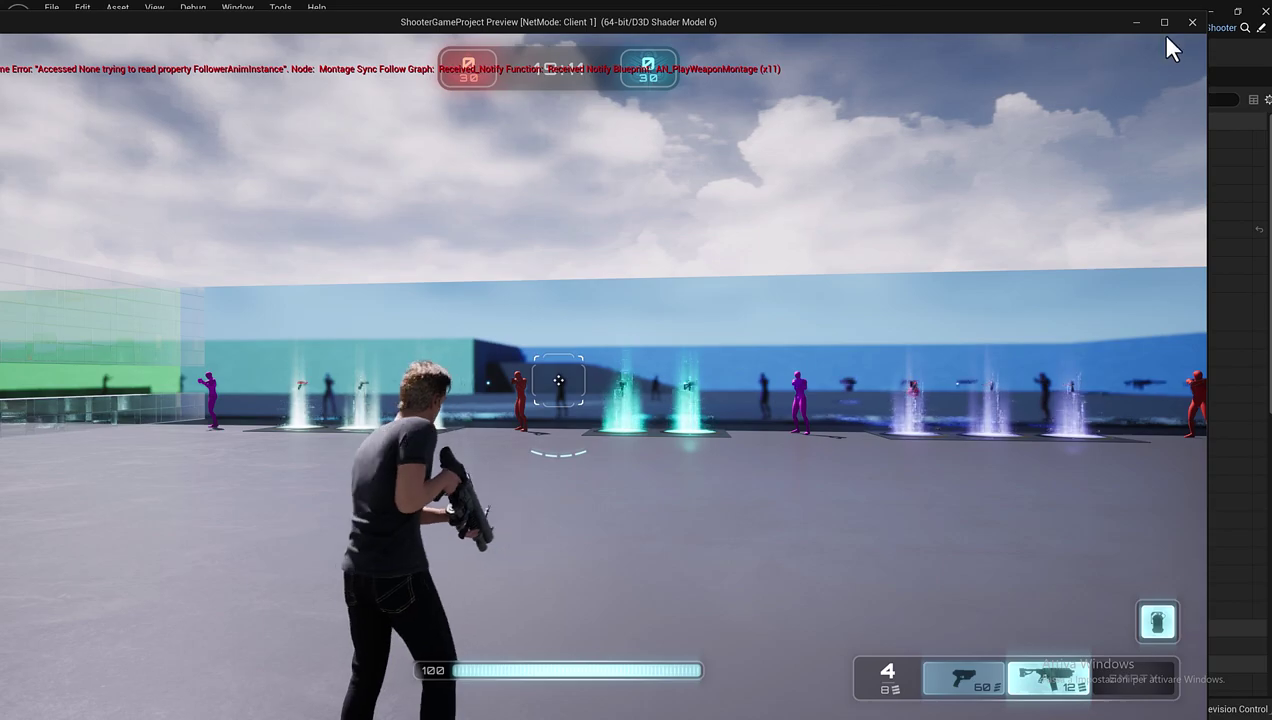
pyautogui.click(1192, 22)
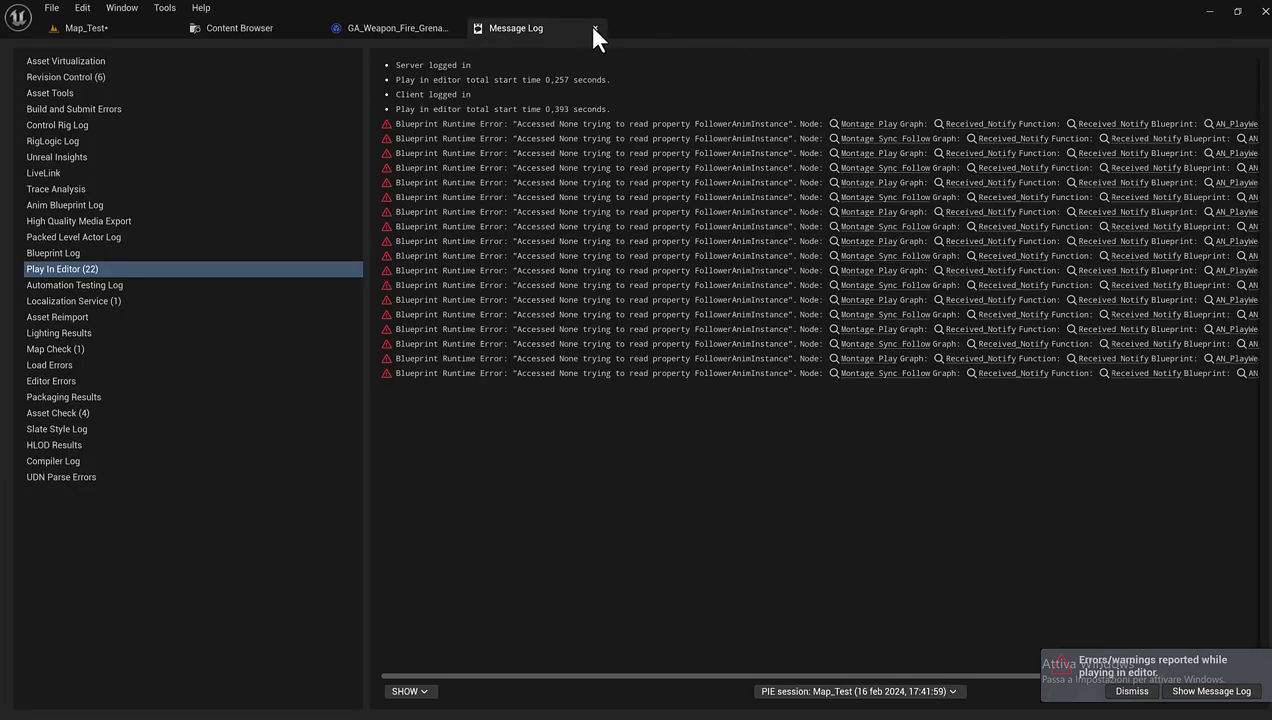
# - Close the Message Log, return to GA_Weapon_Fire_GrenadeLauncher, and open the GE Damage choices
pyautogui.click(595, 28)
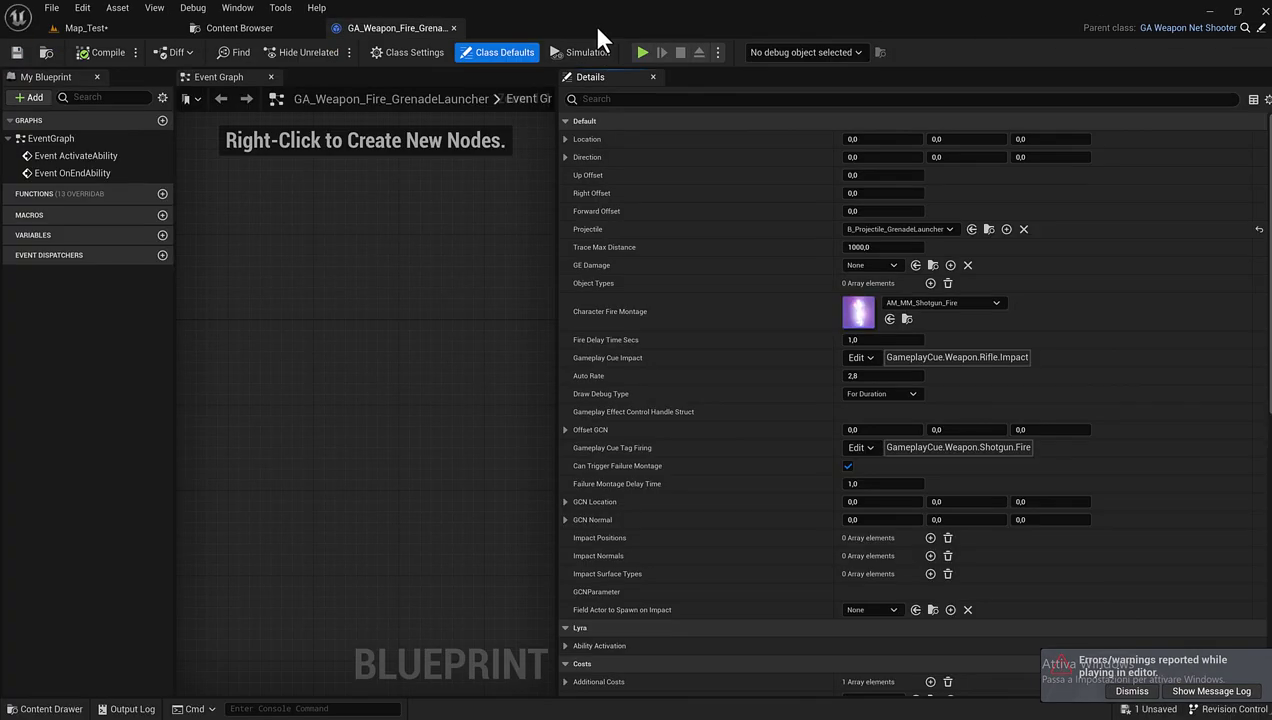
pyautogui.click(243, 28)
pyautogui.click(370, 31)
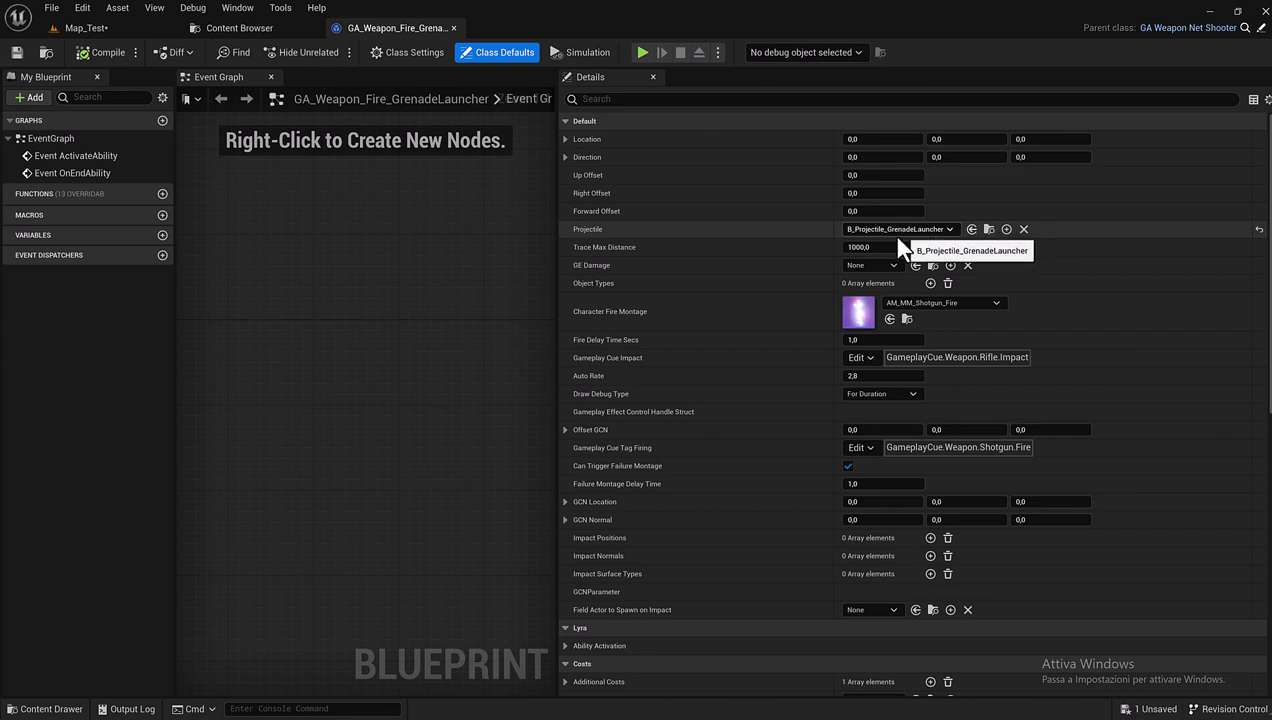
pyautogui.click(891, 266)
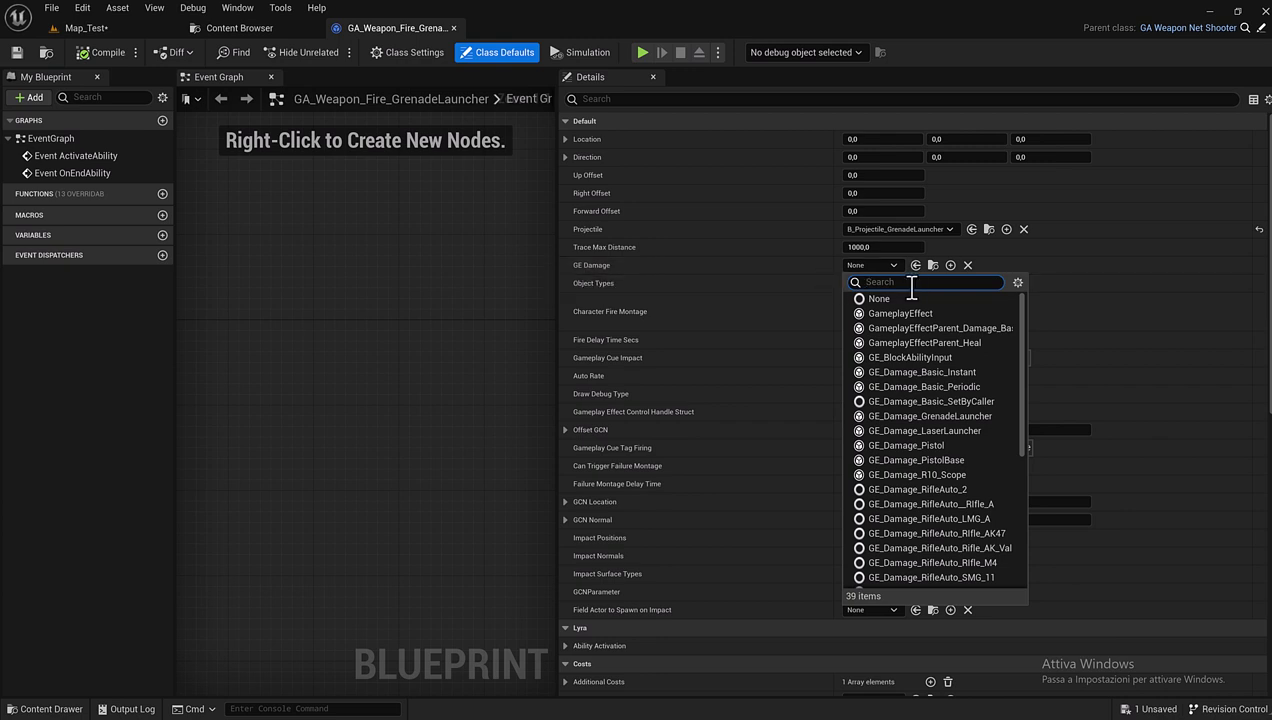
# - Set GE Damage to GE_Damage_LaserLauncher after checking GE_Damage_GrenadeLauncher in the Content Browser
pyautogui.write('LaserLauncher')
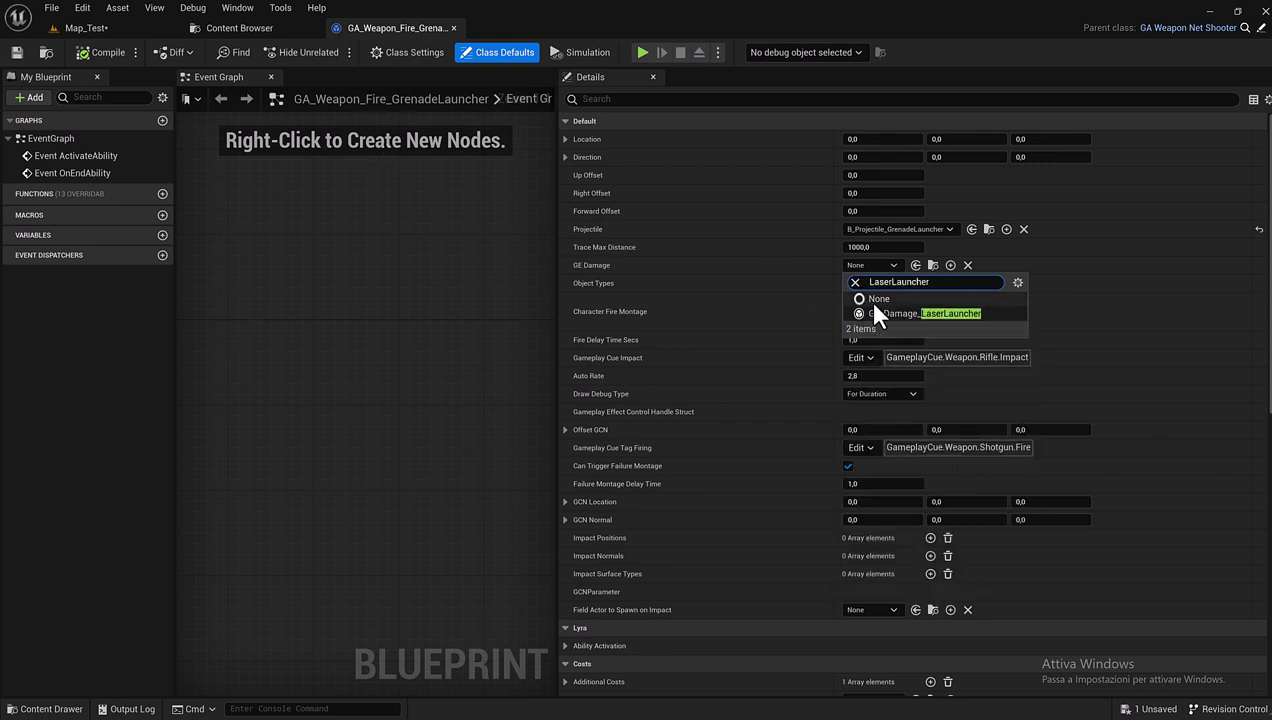
pyautogui.click(910, 316)
pyautogui.click(229, 24)
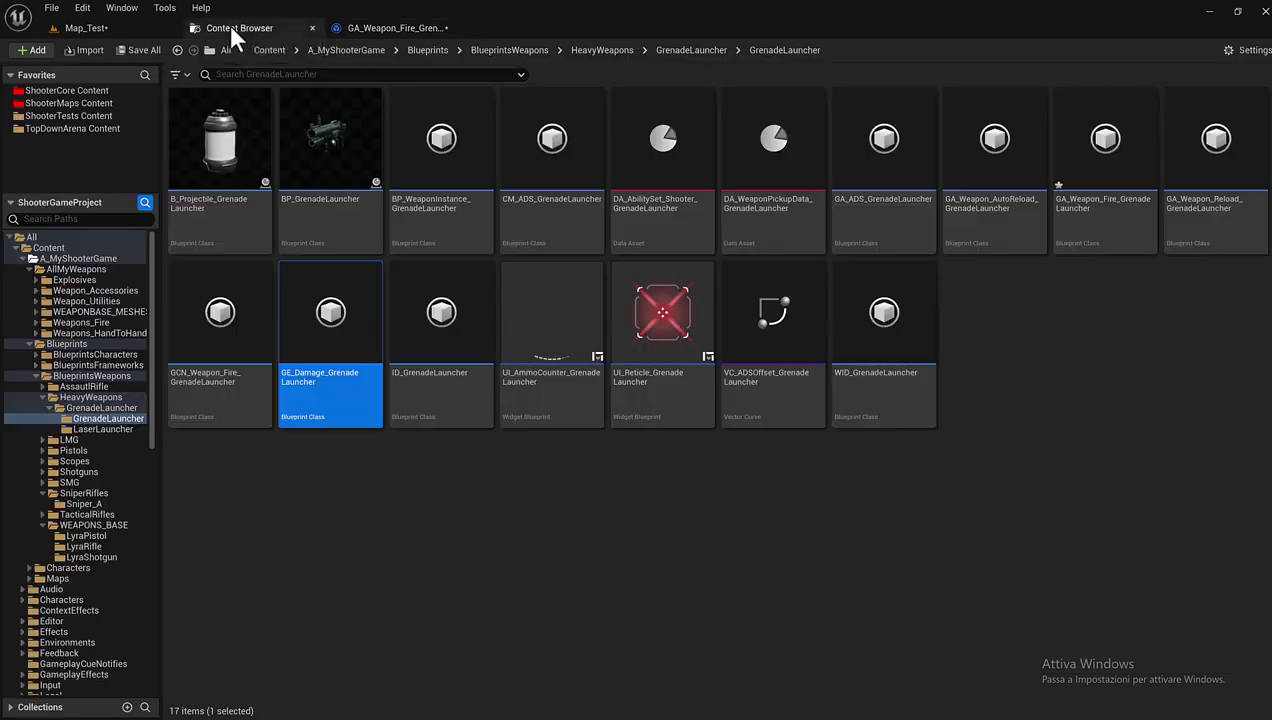
pyautogui.click(297, 332)
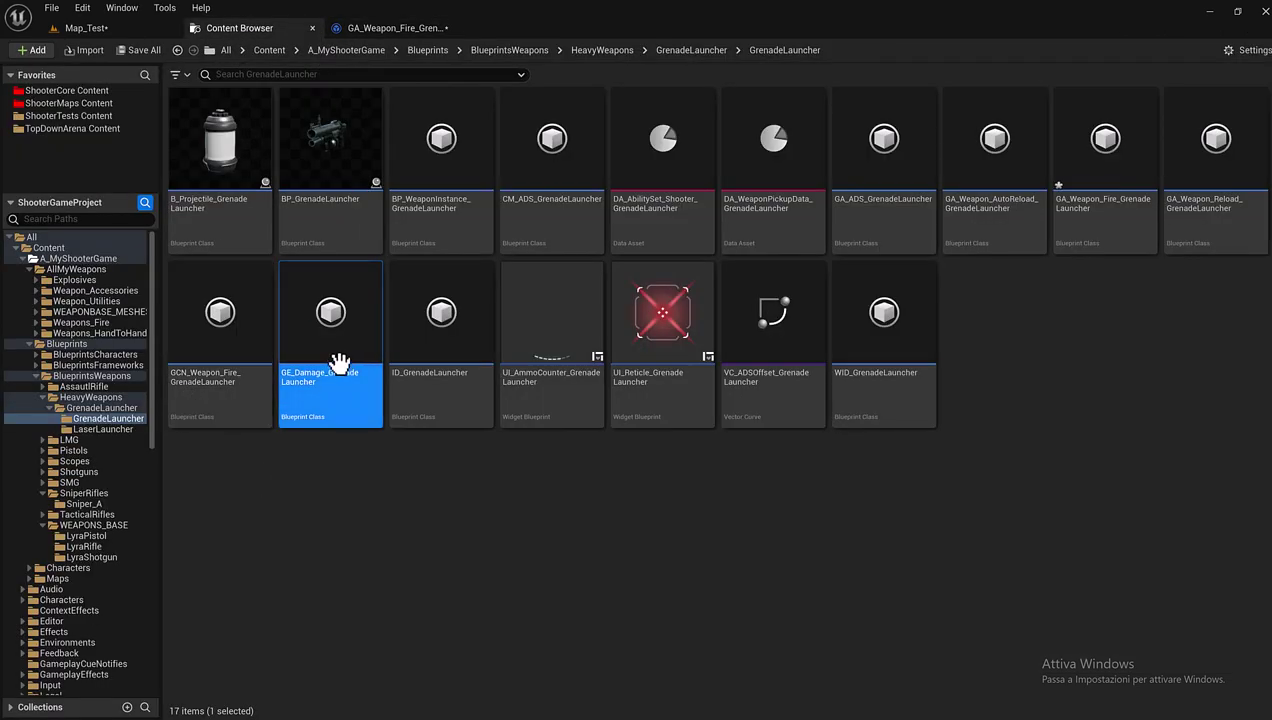
pyautogui.click(398, 28)
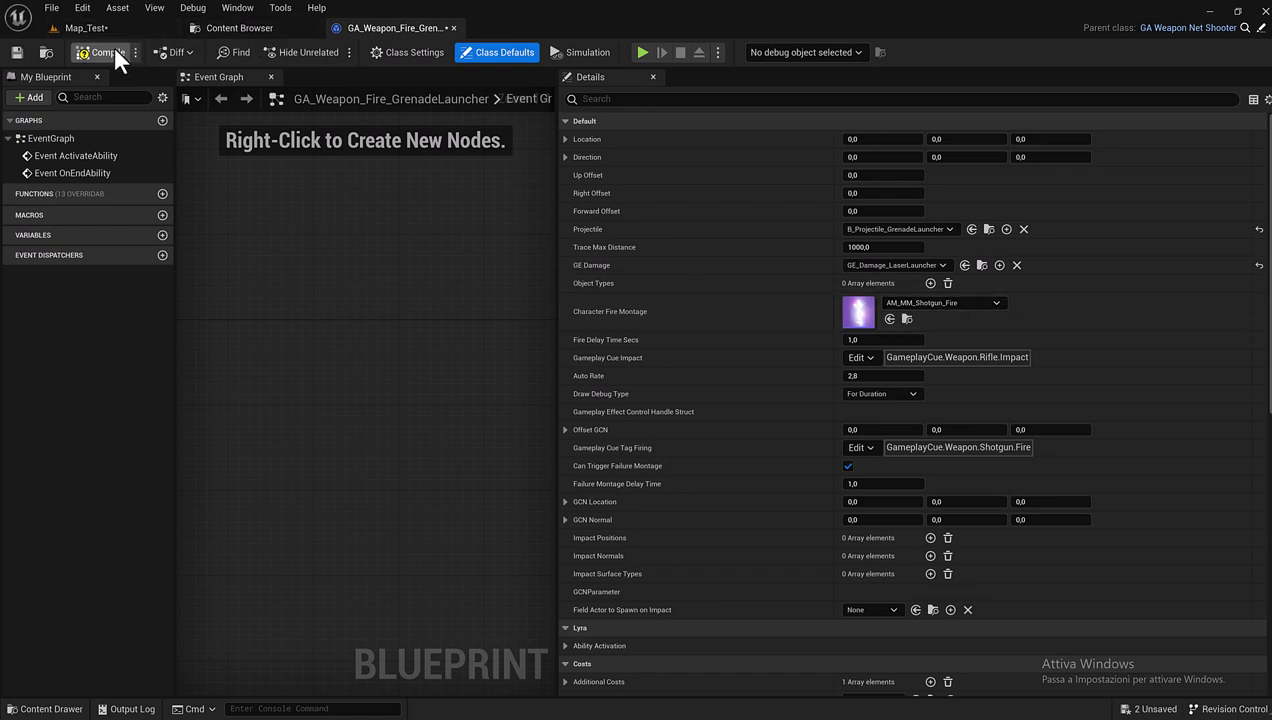
# - Compile and save the fire ability, then save the Map_Test level
pyautogui.click(19, 52)
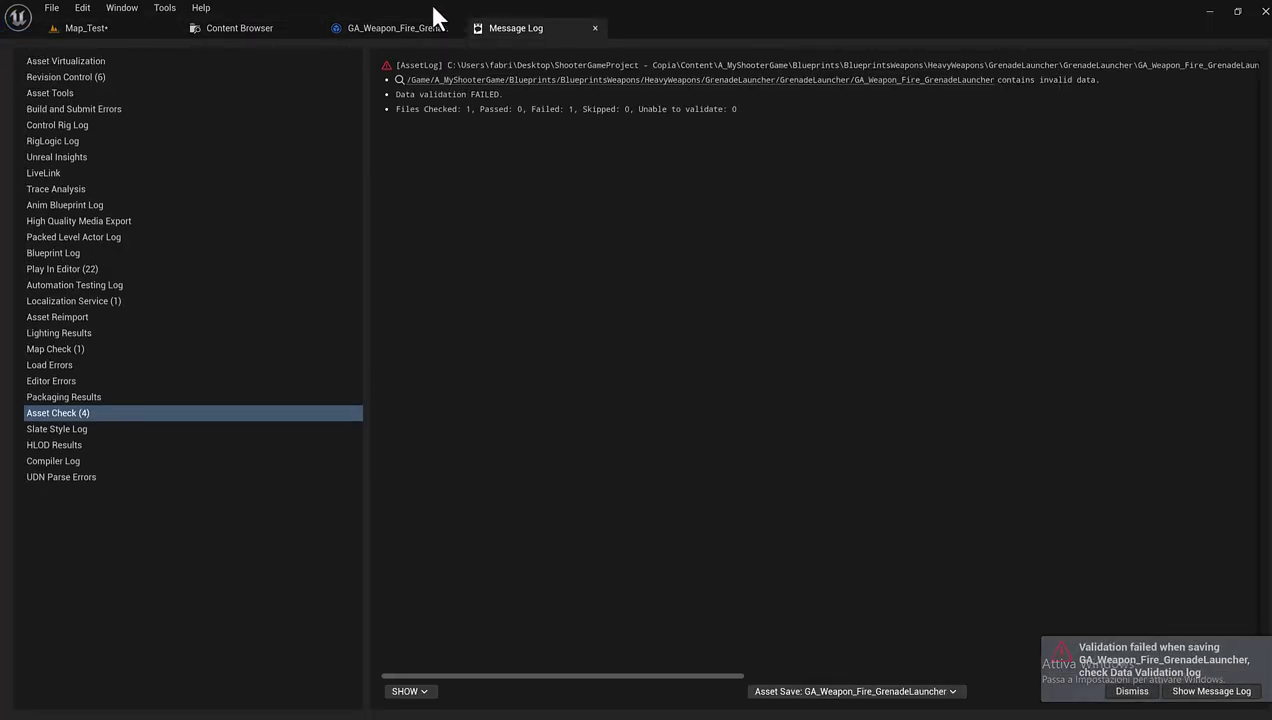
pyautogui.click(596, 28)
pyautogui.click(124, 24)
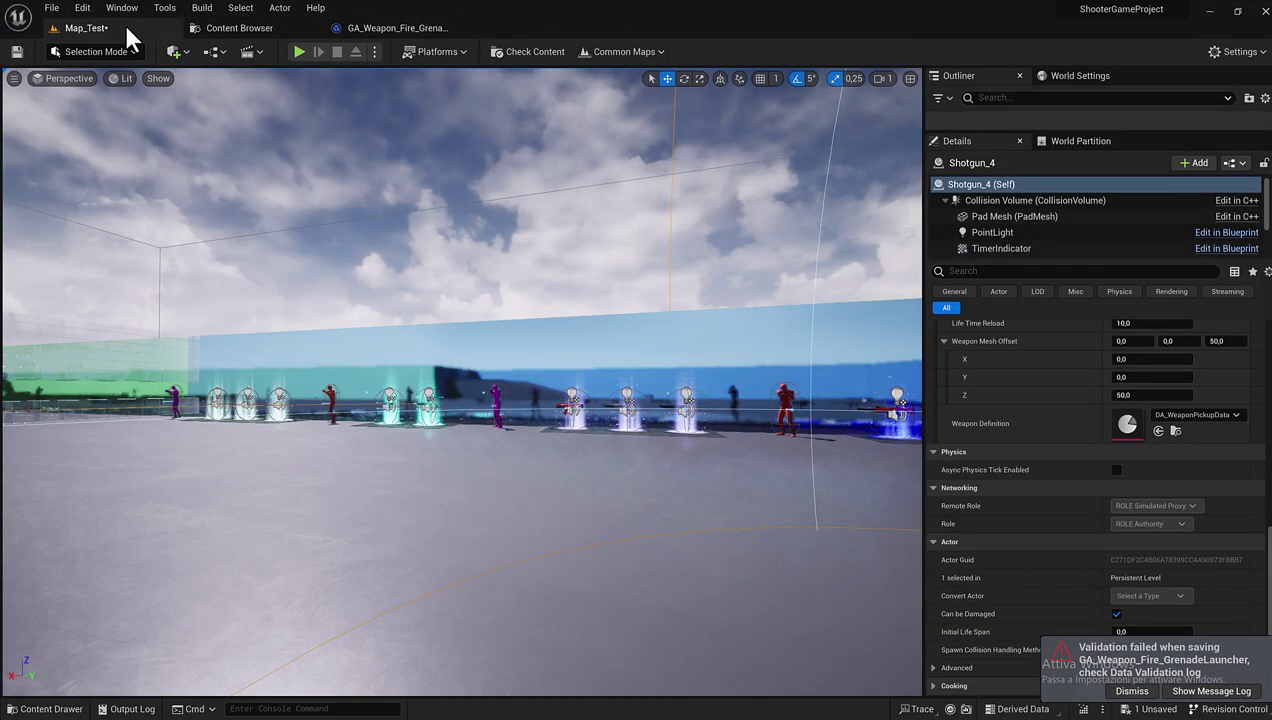
pyautogui.click(28, 51)
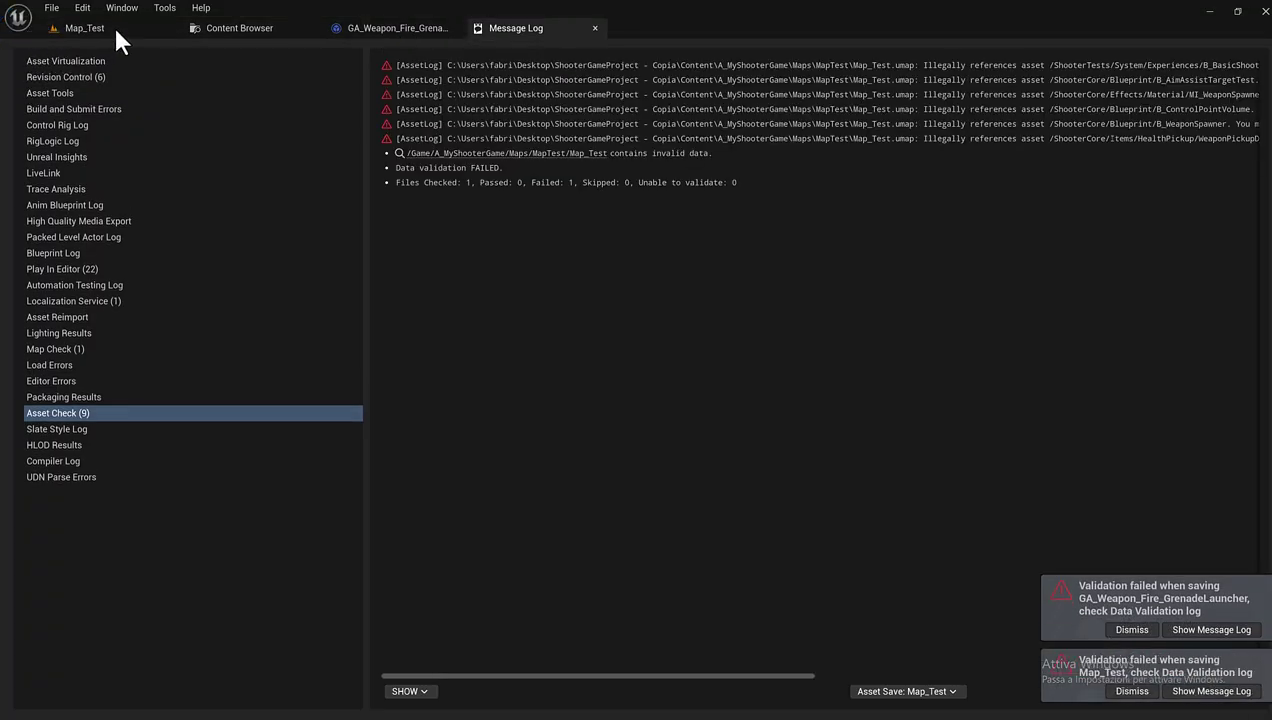
pyautogui.click(595, 28)
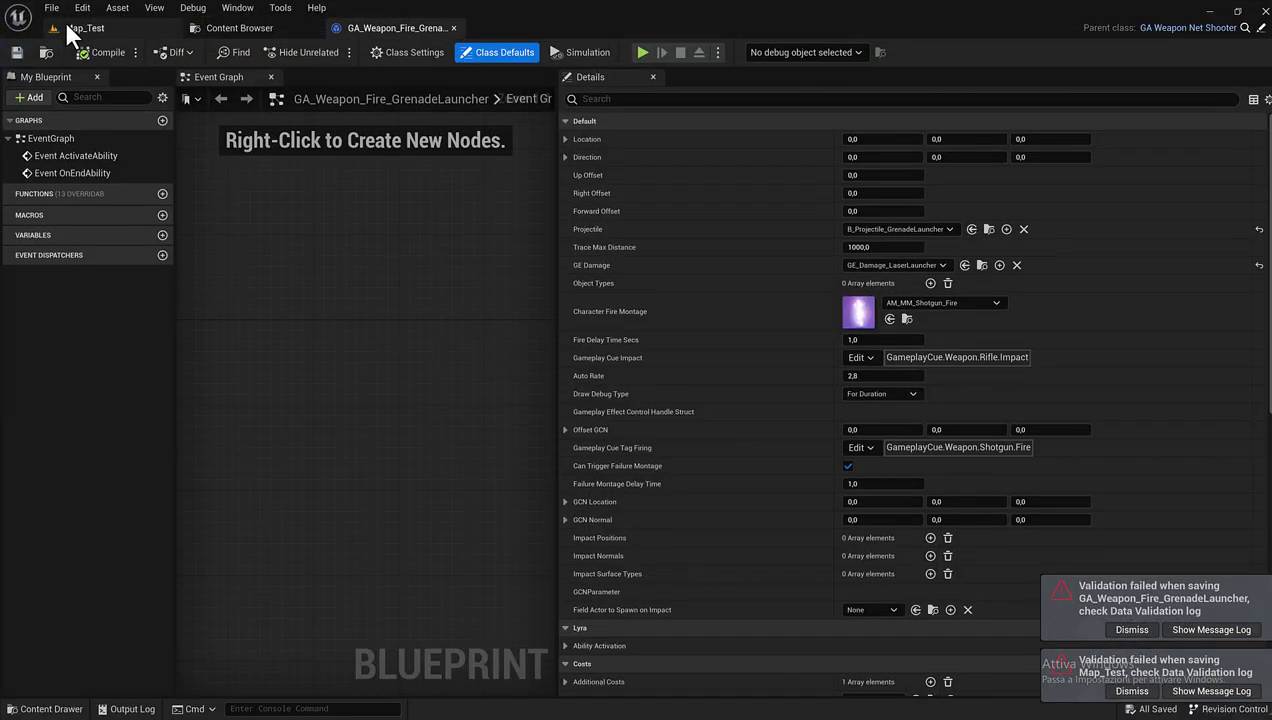
pyautogui.click(73, 30)
# - Start a Map_Test playtest, grab a weapon, and fire grenades at the target rows
pyautogui.click(299, 51)
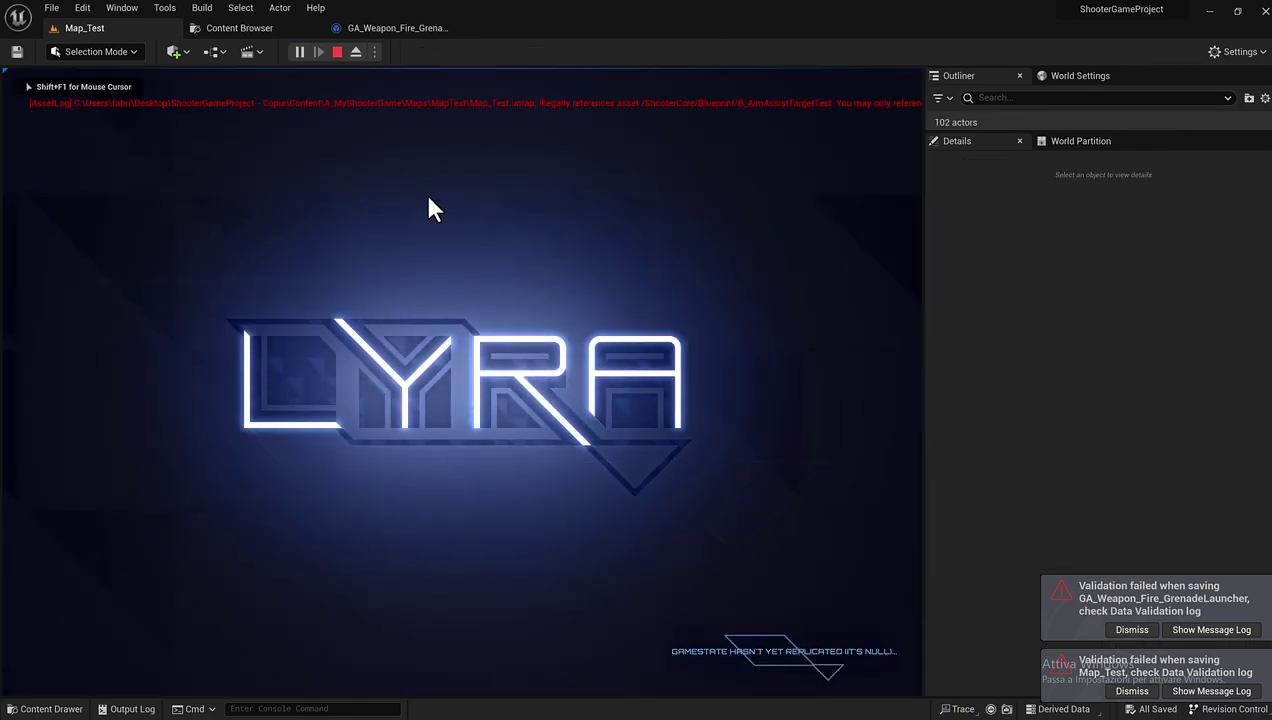
pyautogui.press('w')
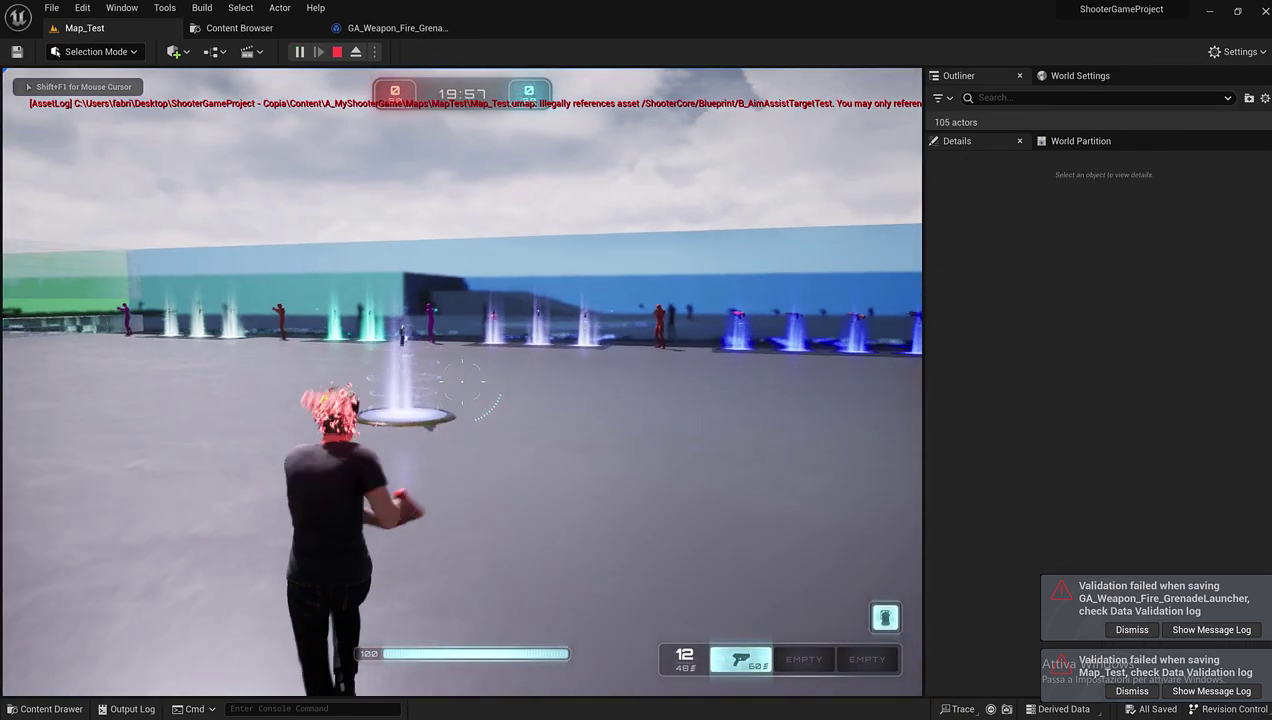
pyautogui.press('w')
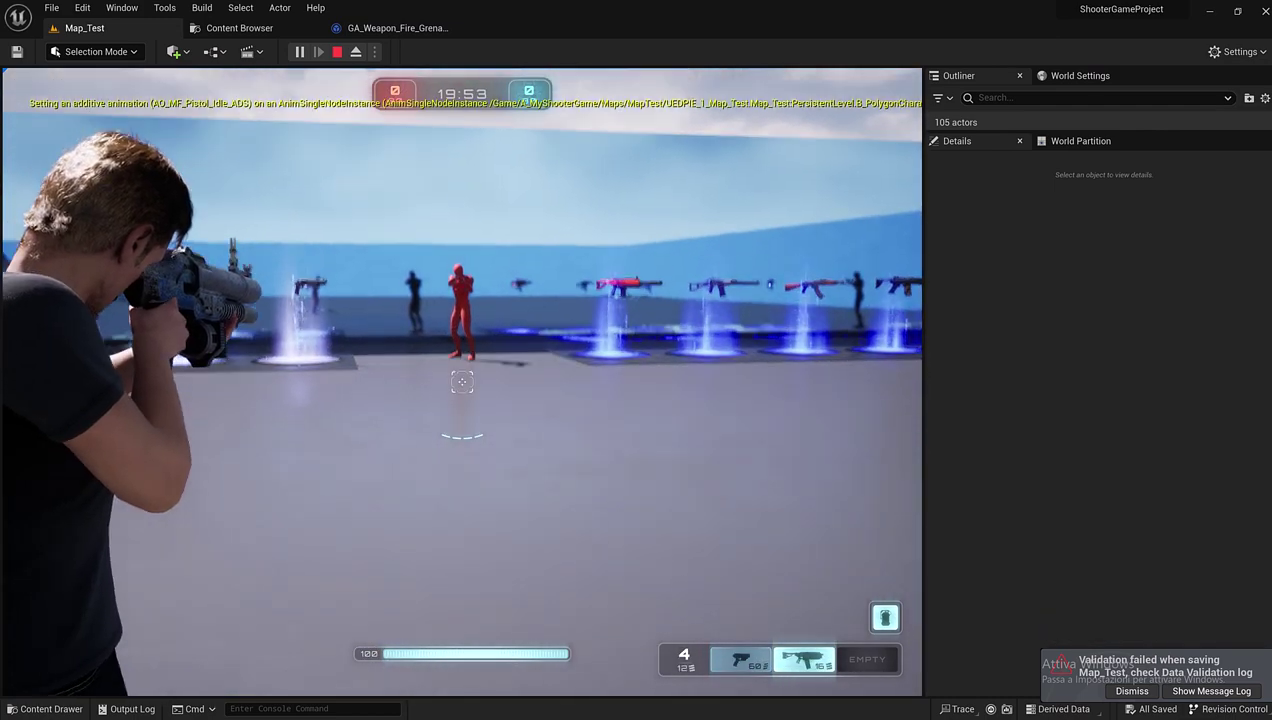
pyautogui.press('q')
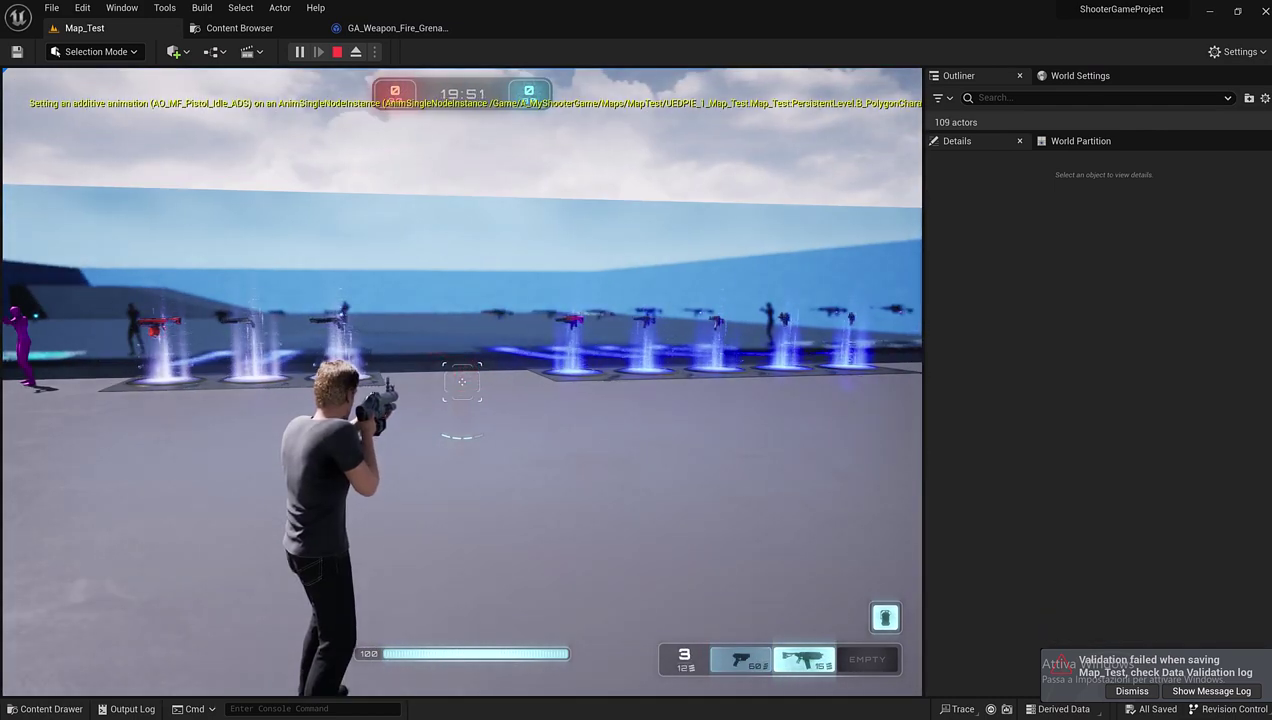
pyautogui.press('w')
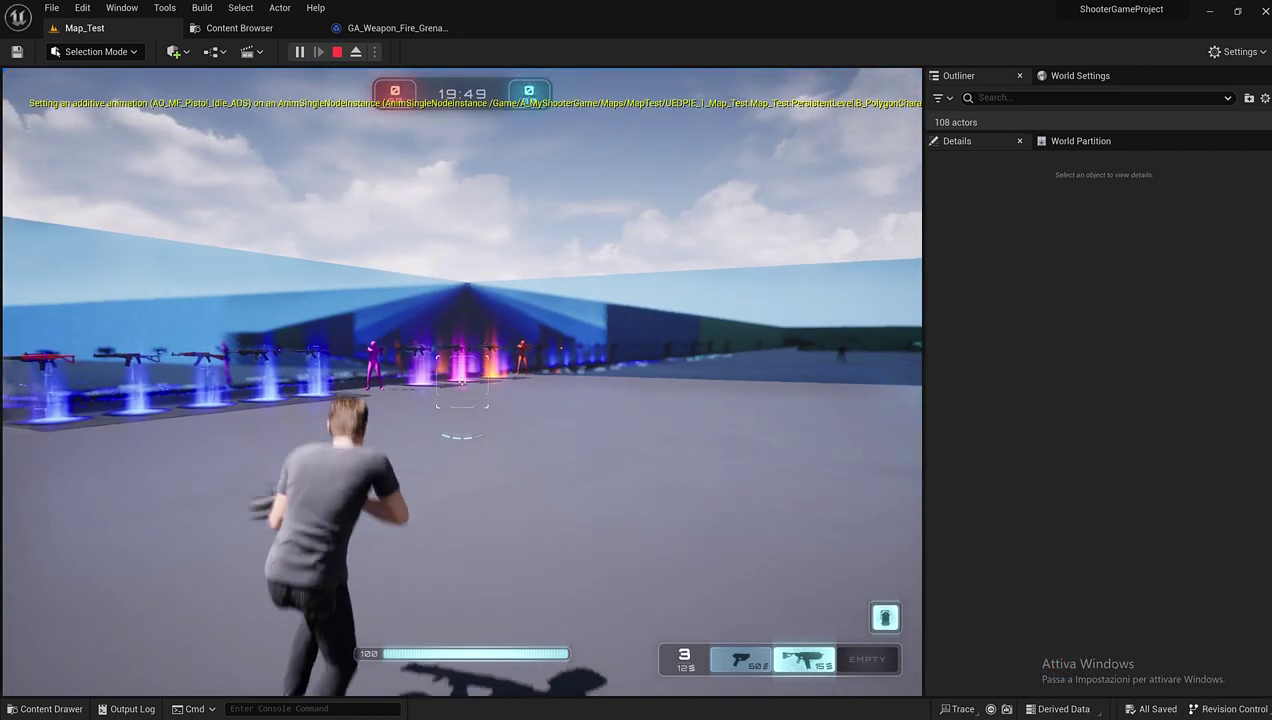
pyautogui.press('q')
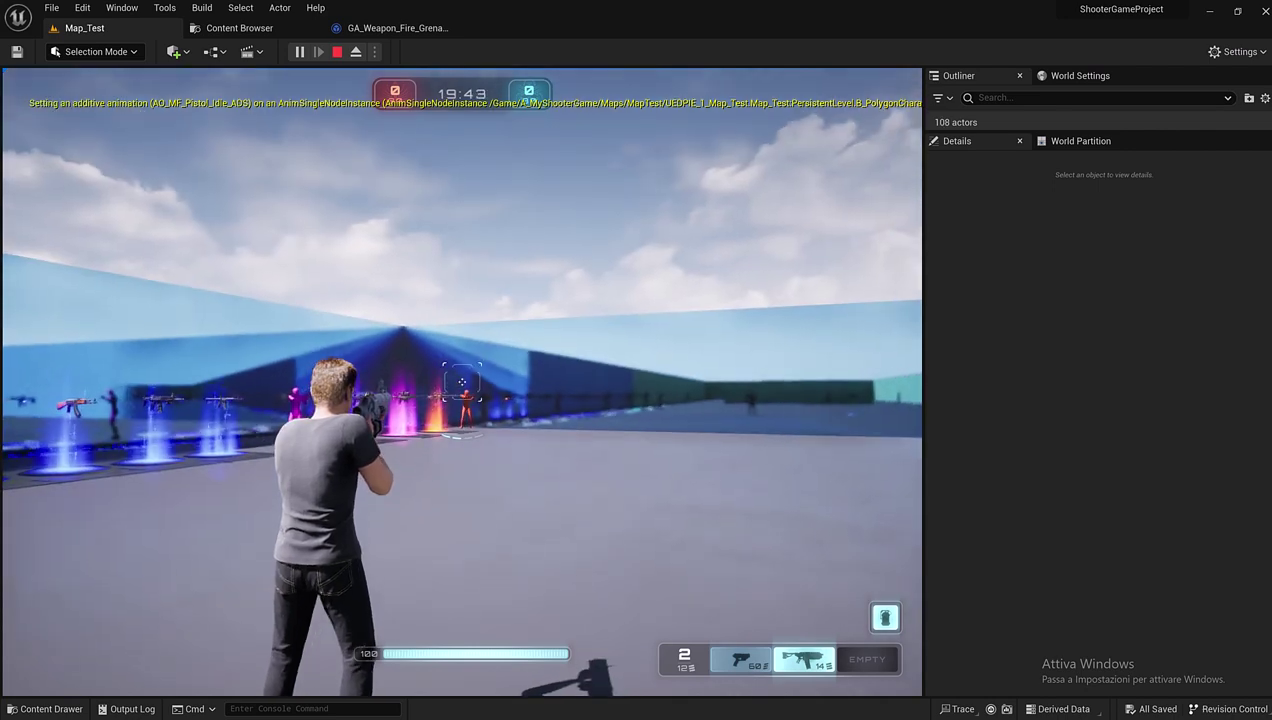
pyautogui.press('q')
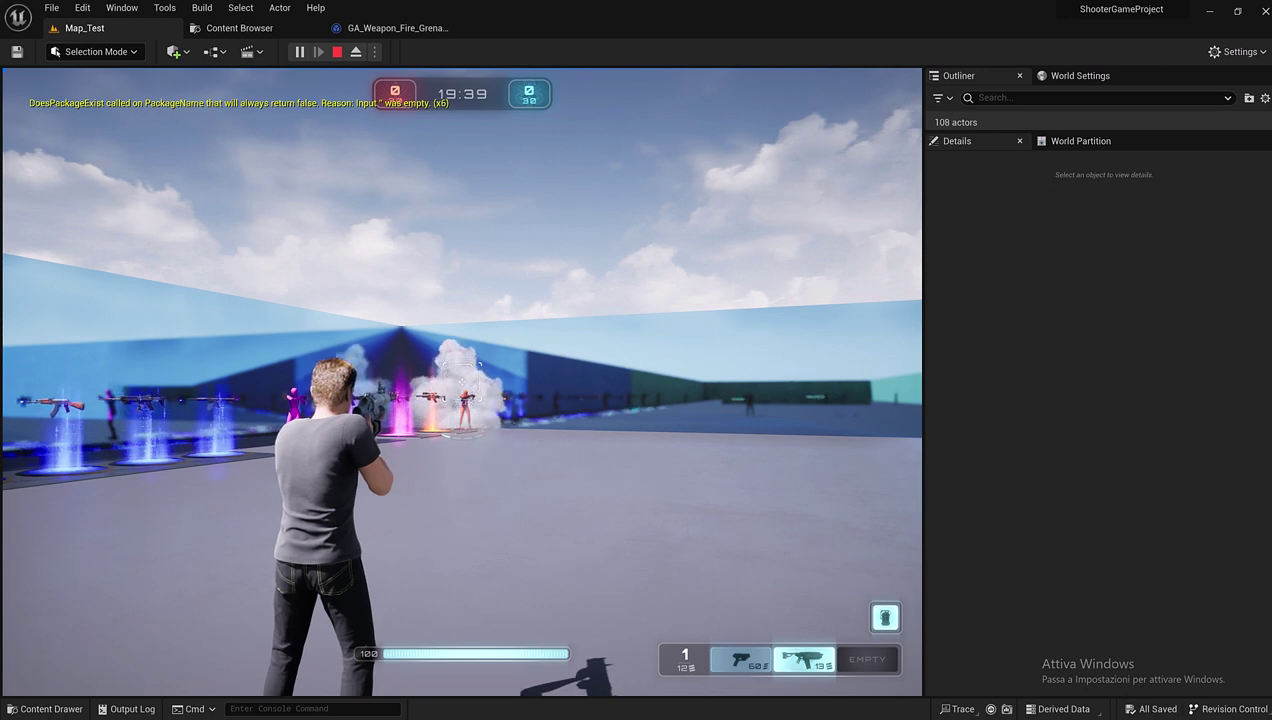
# - Aim down sights, fire the remaining grenades, reload, and stop play from the pause menu
pyautogui.rightClick(461, 381)
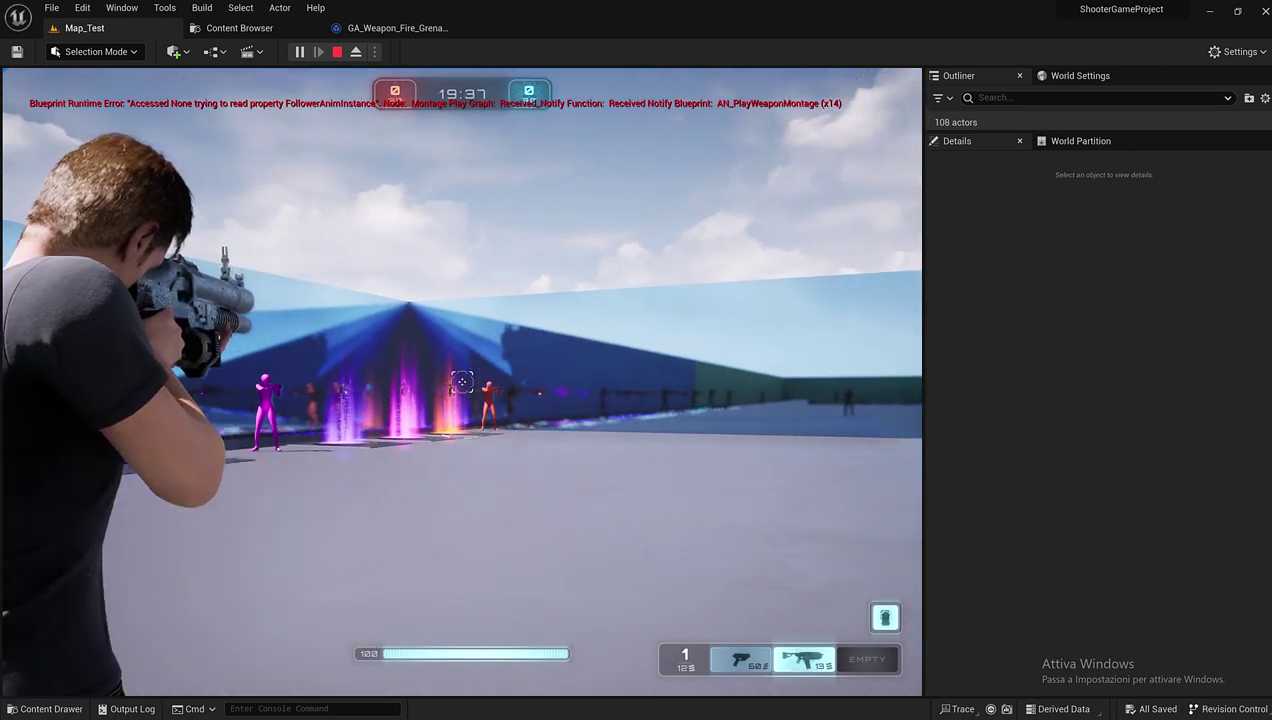
pyautogui.press('w')
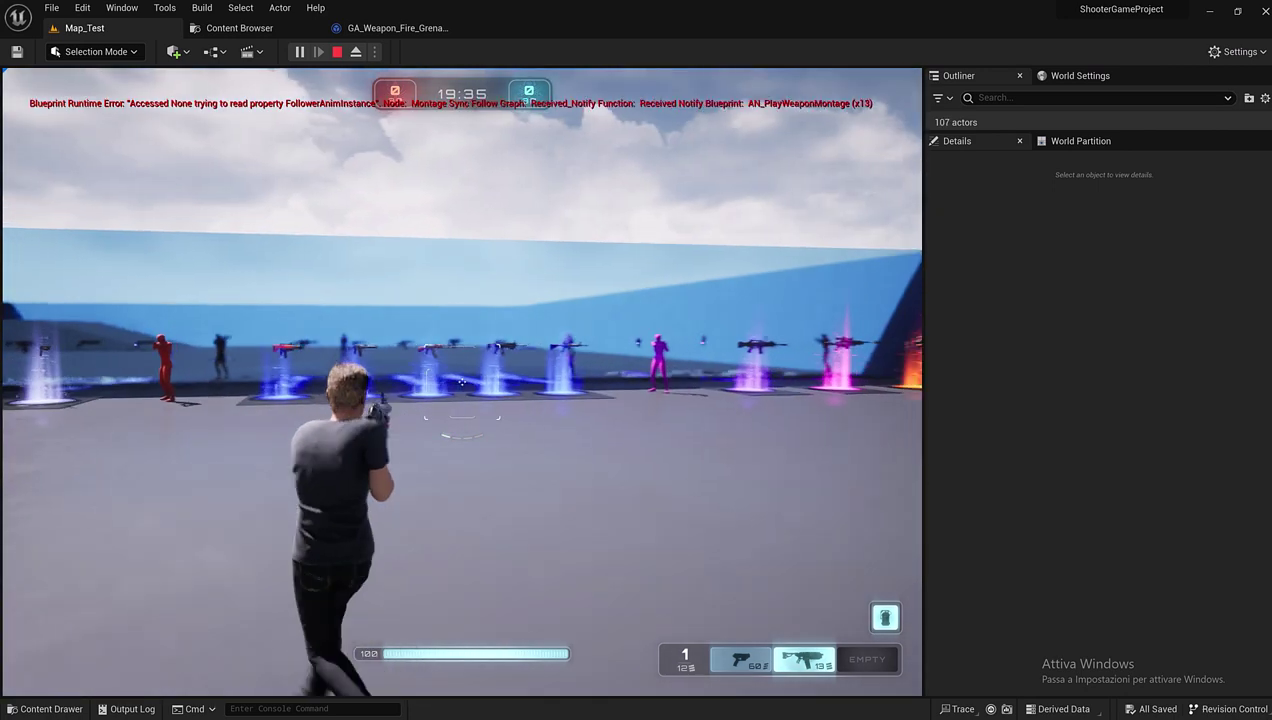
pyautogui.rightClick(461, 381)
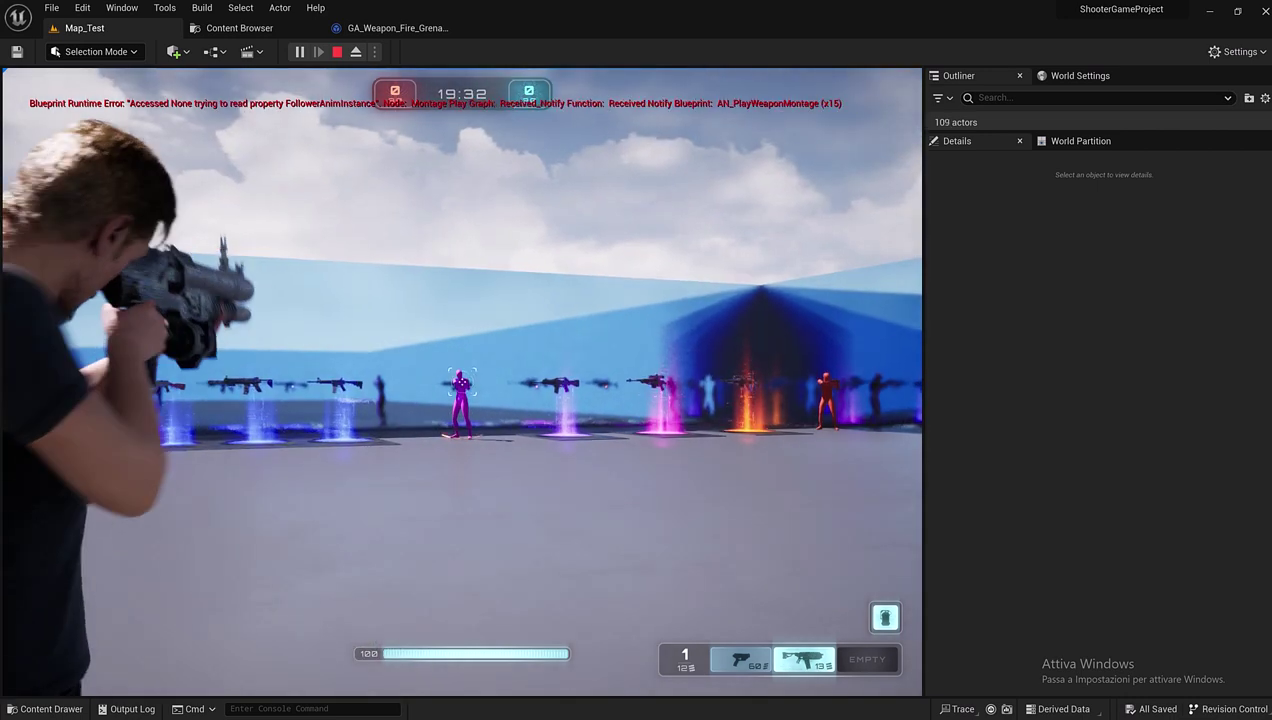
pyautogui.click(461, 381)
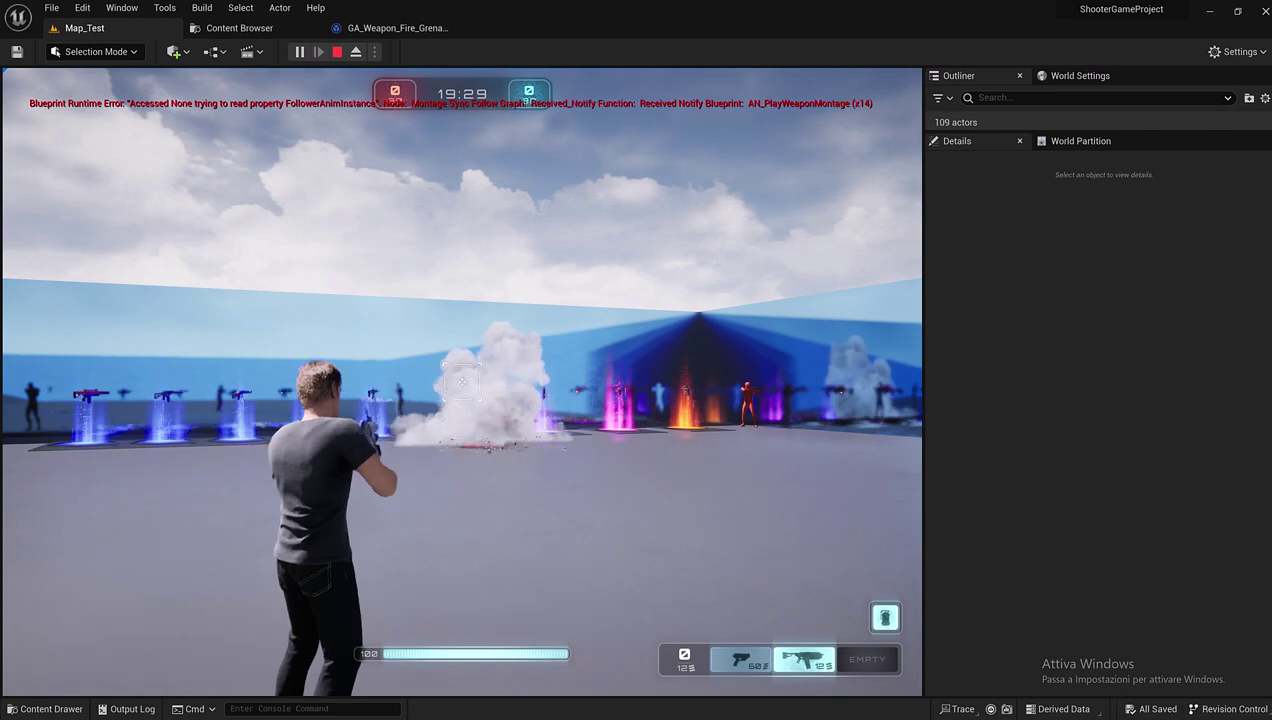
pyautogui.click(461, 381)
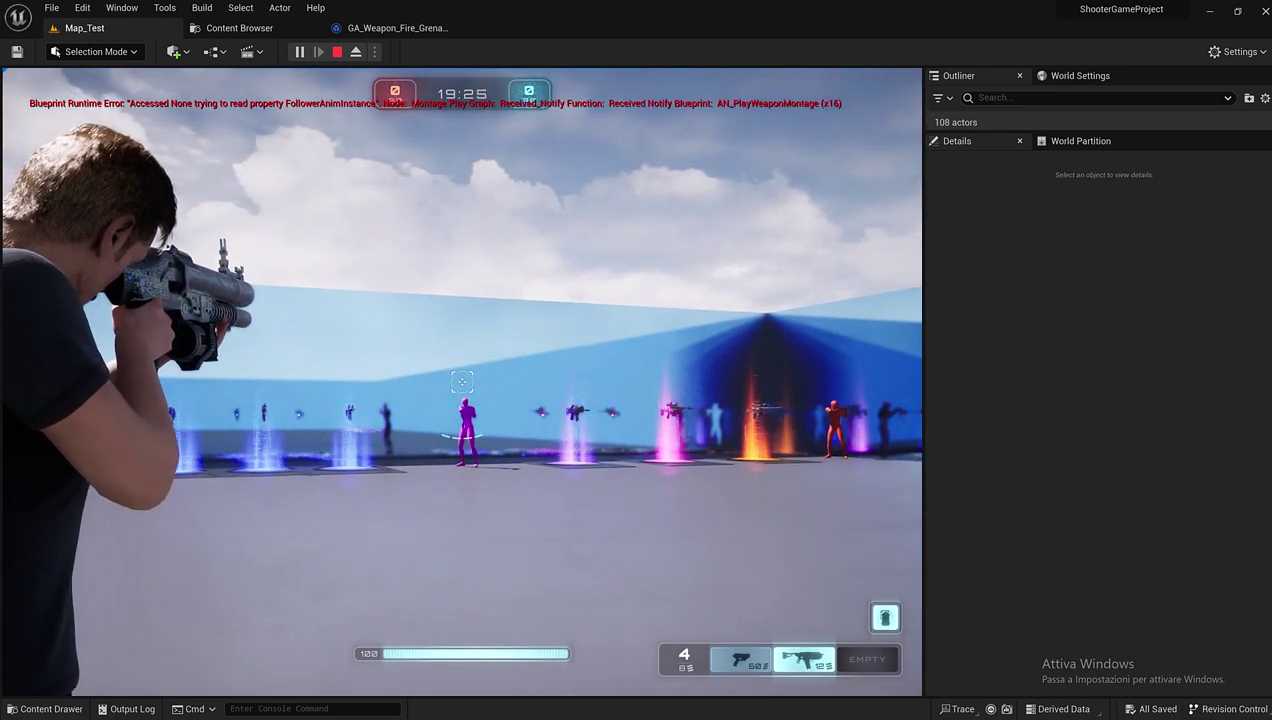
pyautogui.click(461, 381)
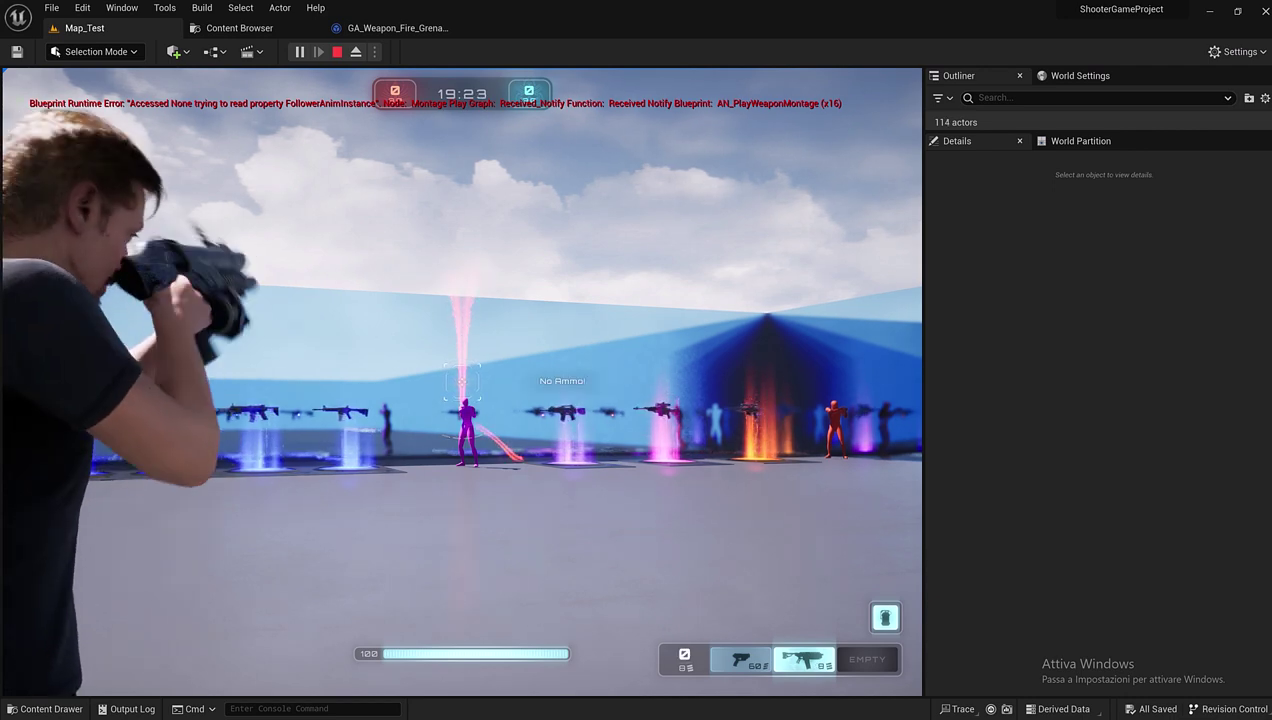
pyautogui.press('r')
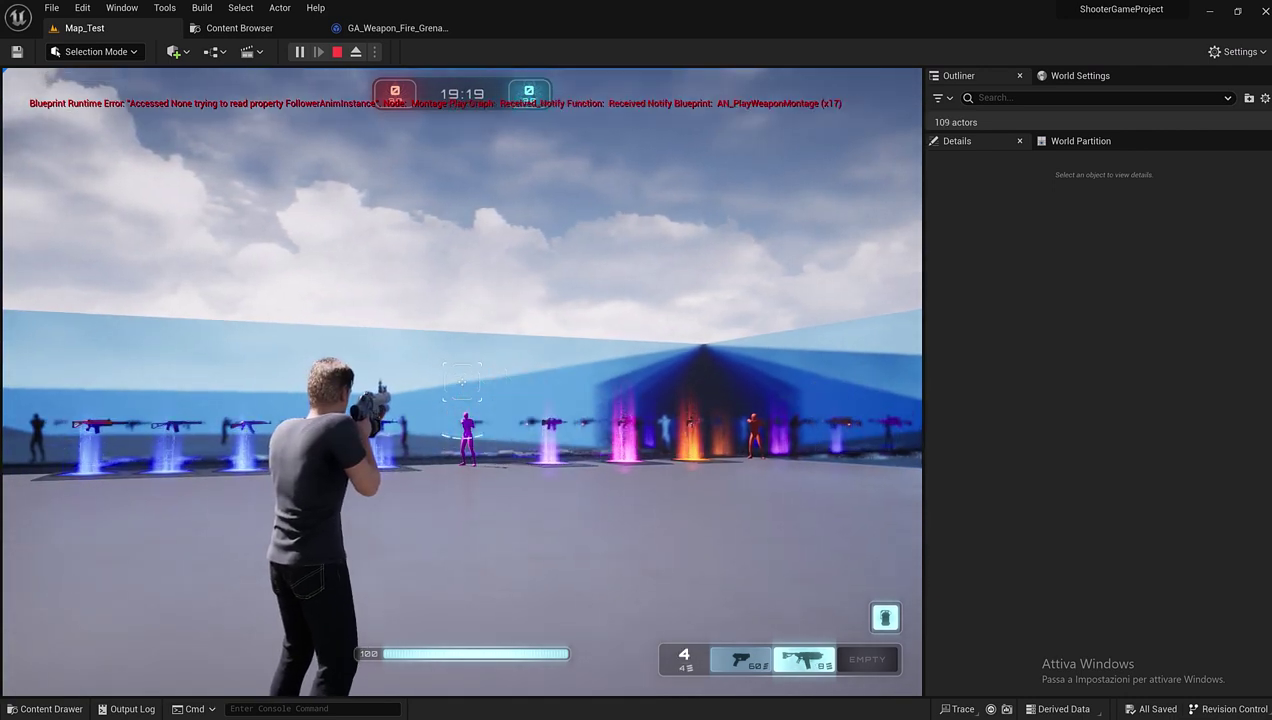
pyautogui.press('Escape')
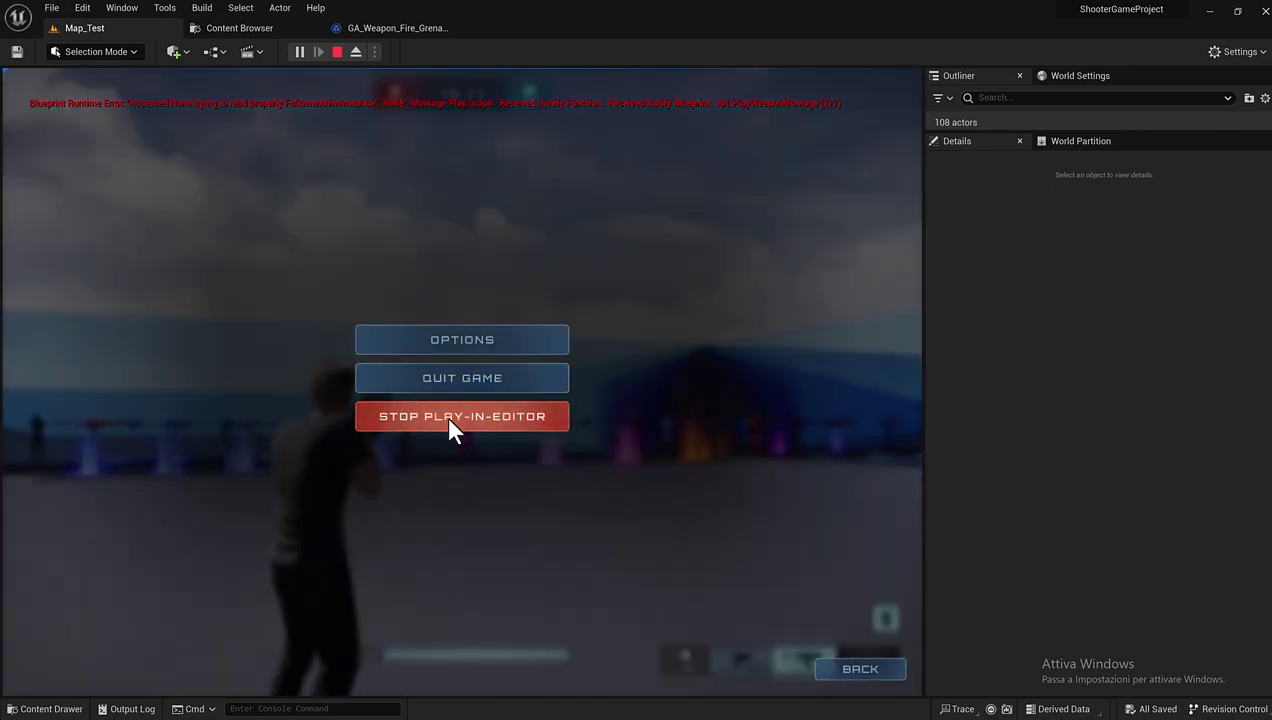
pyautogui.click(449, 419)
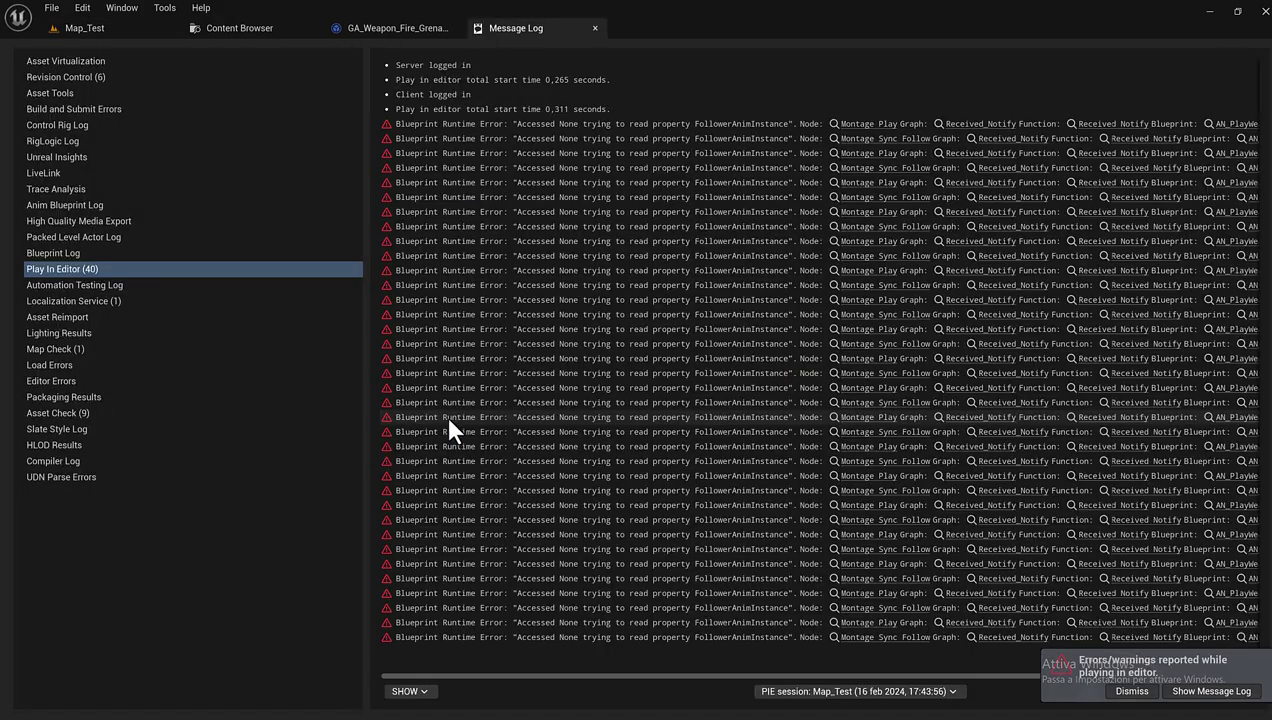
# - Dismiss the Message Log, set Fire Delay Time Secs to 2,0, select Auto Rate, and start a new play test
pyautogui.click(593, 28)
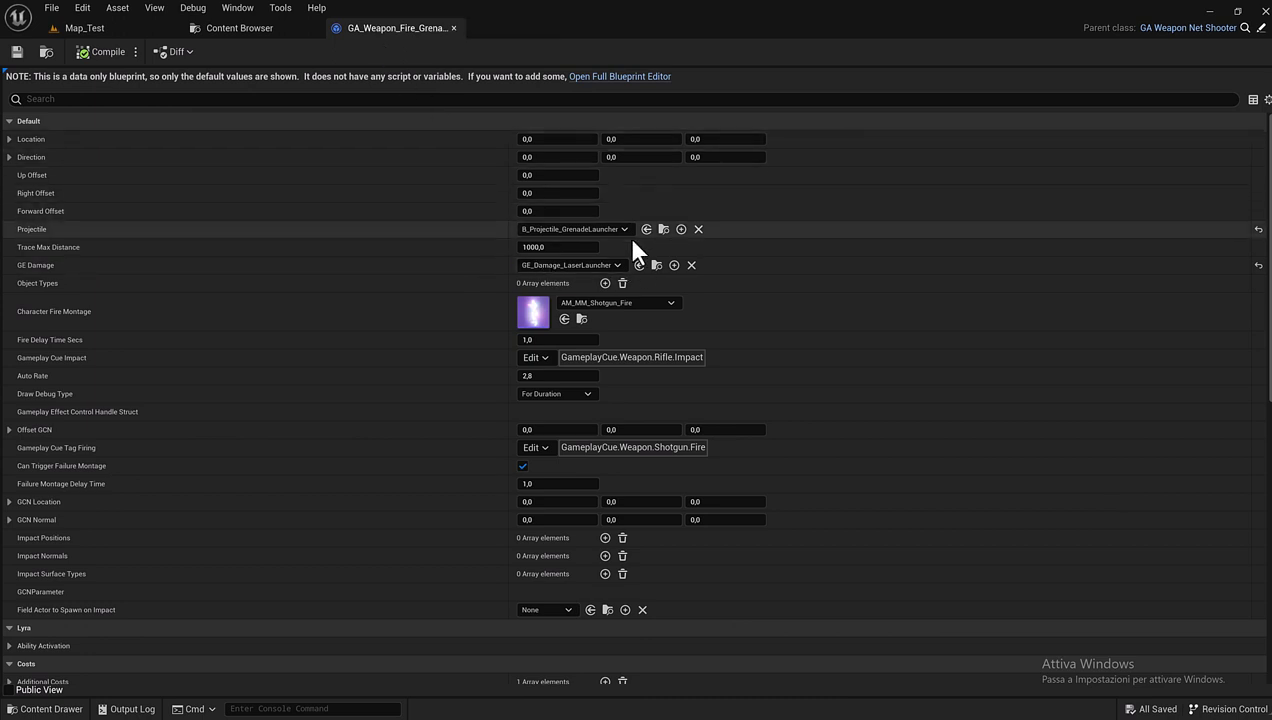
pyautogui.scroll(-2, 624, 238)
pyautogui.scroll(2, 622, 240)
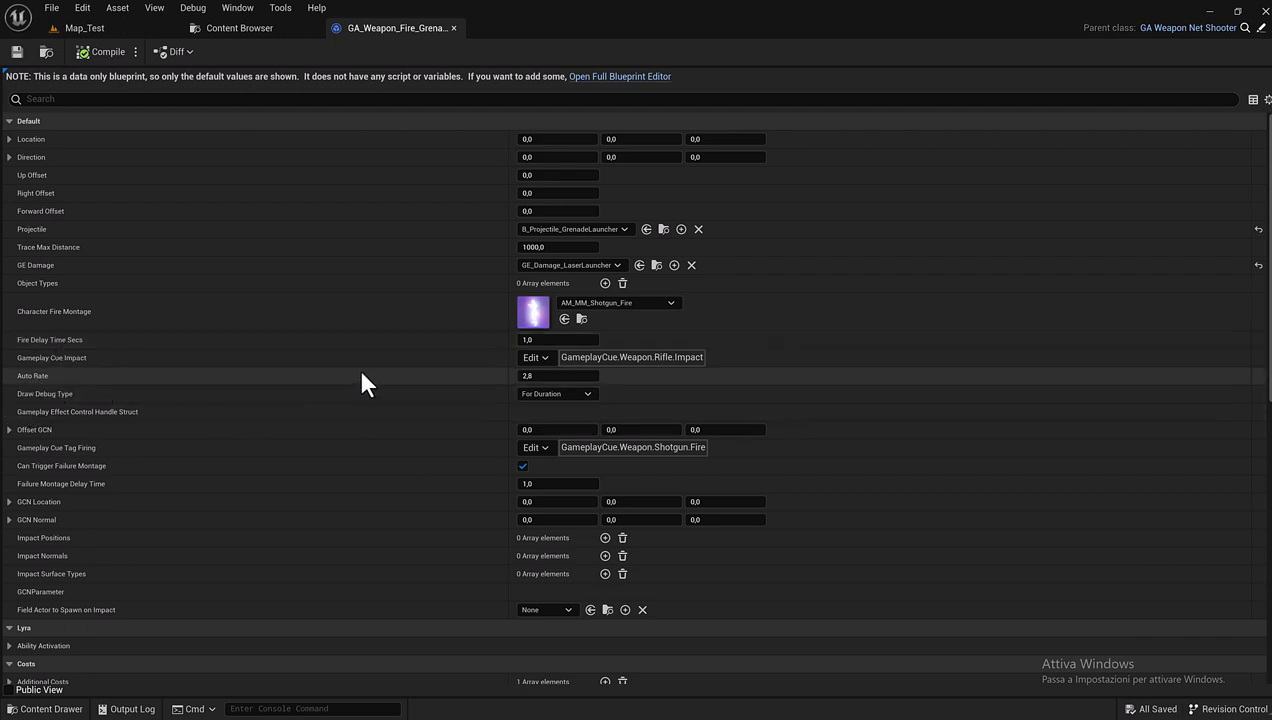
pyautogui.moveTo(540, 370); pyautogui.dragTo(540, 370)
pyautogui.write('0,6')
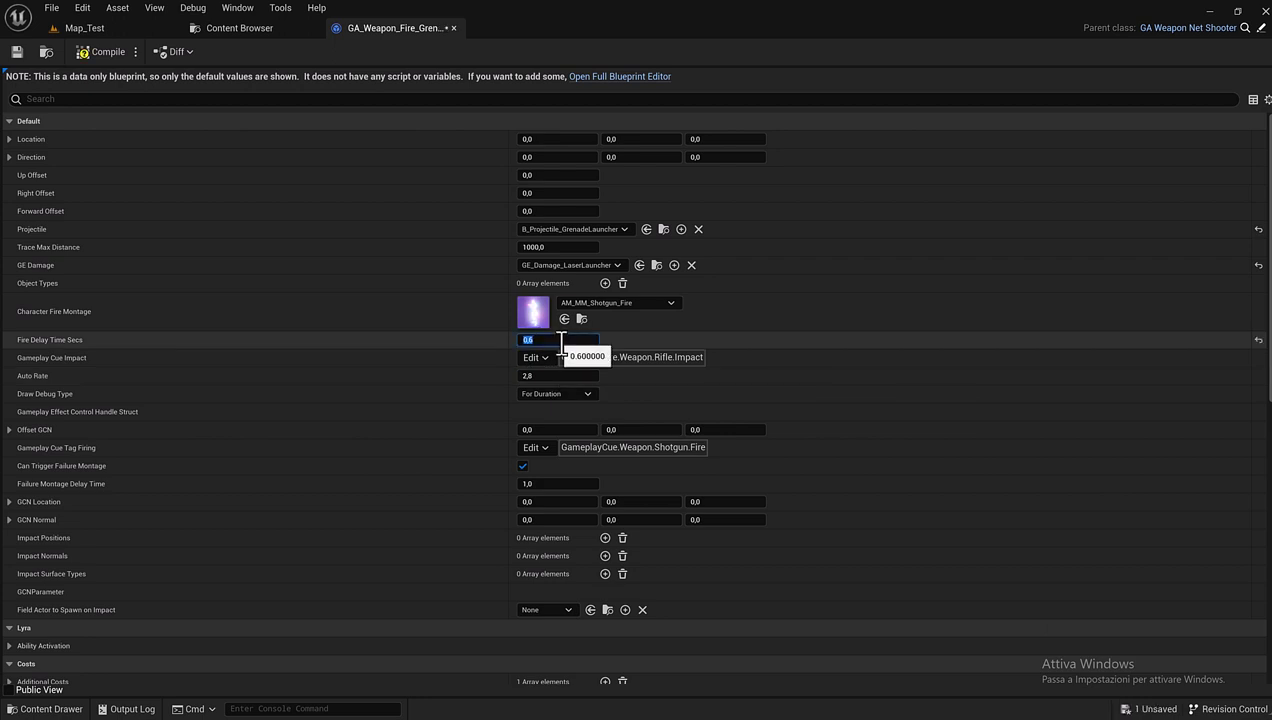
pyautogui.write('2')
pyautogui.press('Return')
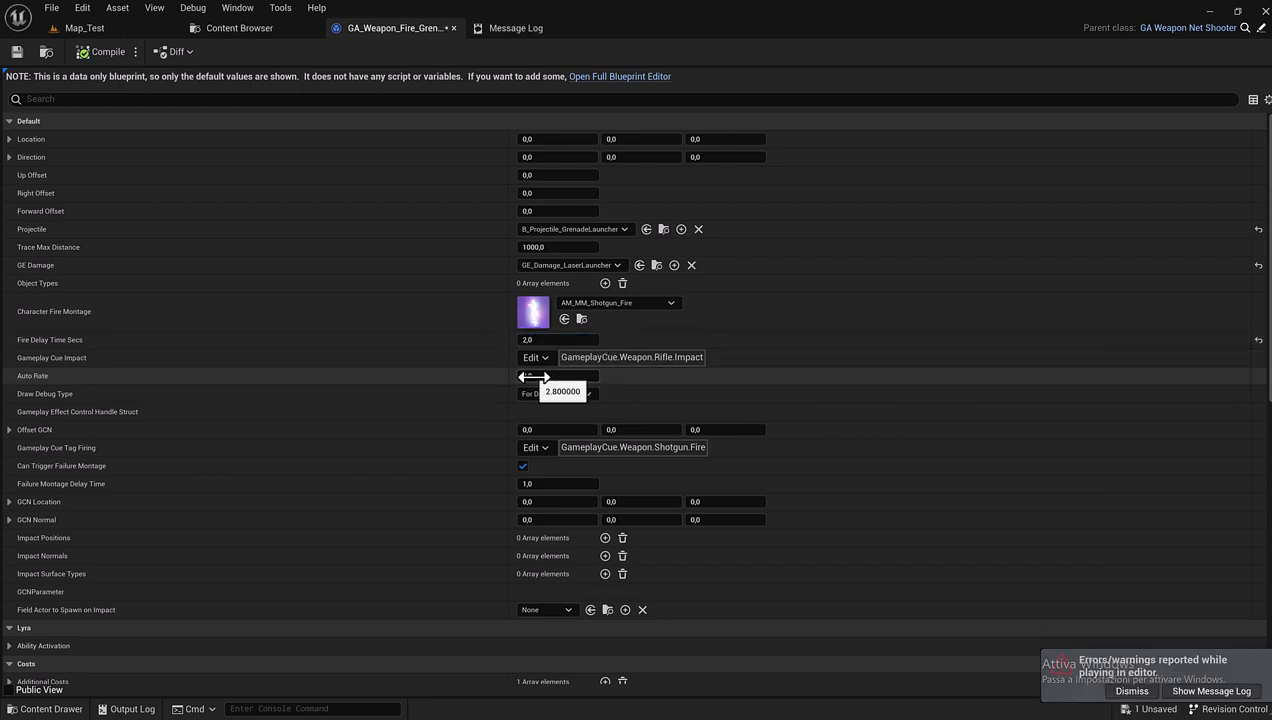
pyautogui.click(533, 376)
pyautogui.write('1')
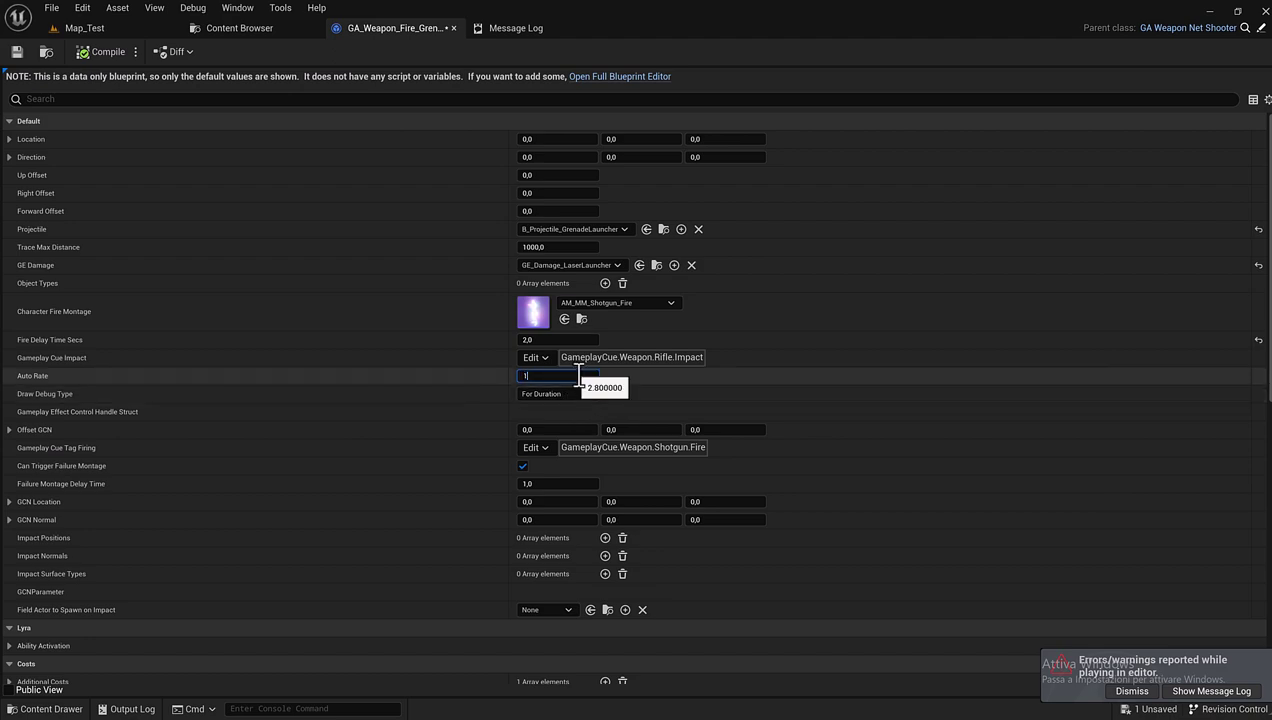
pyautogui.hotkey('alt', 'p')
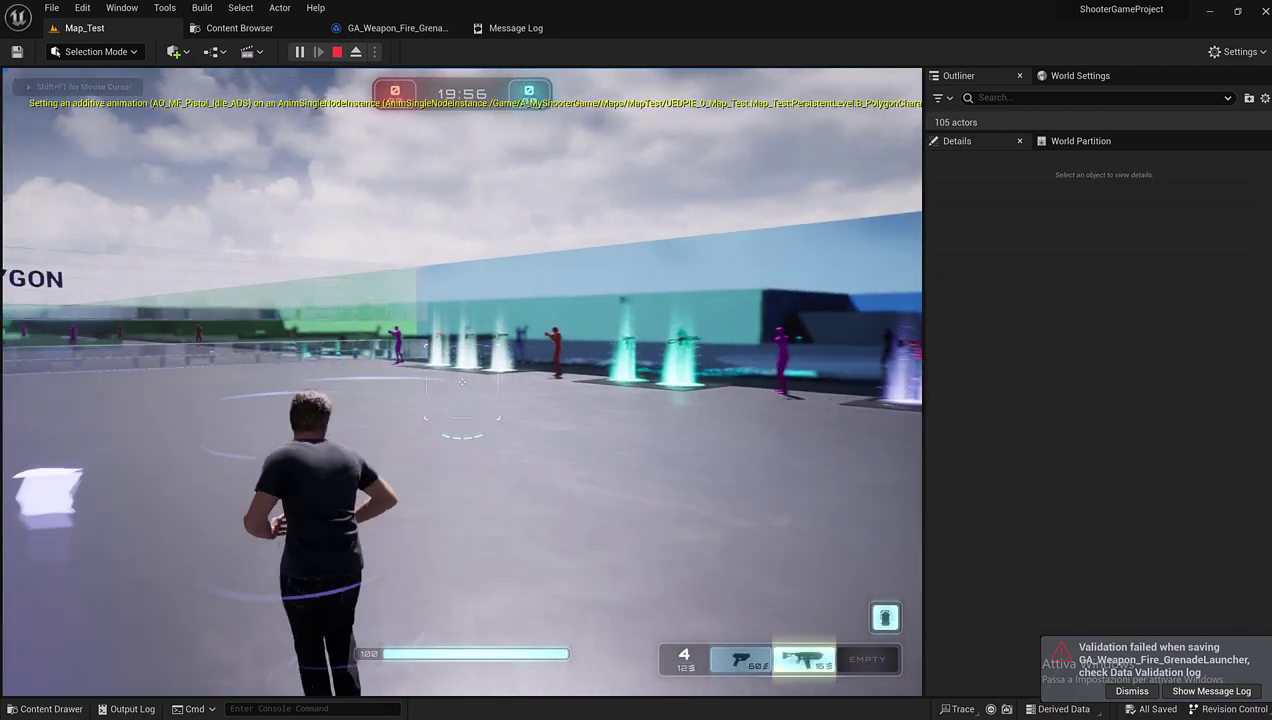
# - Fire four aimed grenades at the red target, then stop the play session
pyautogui.rightClick(462, 382)
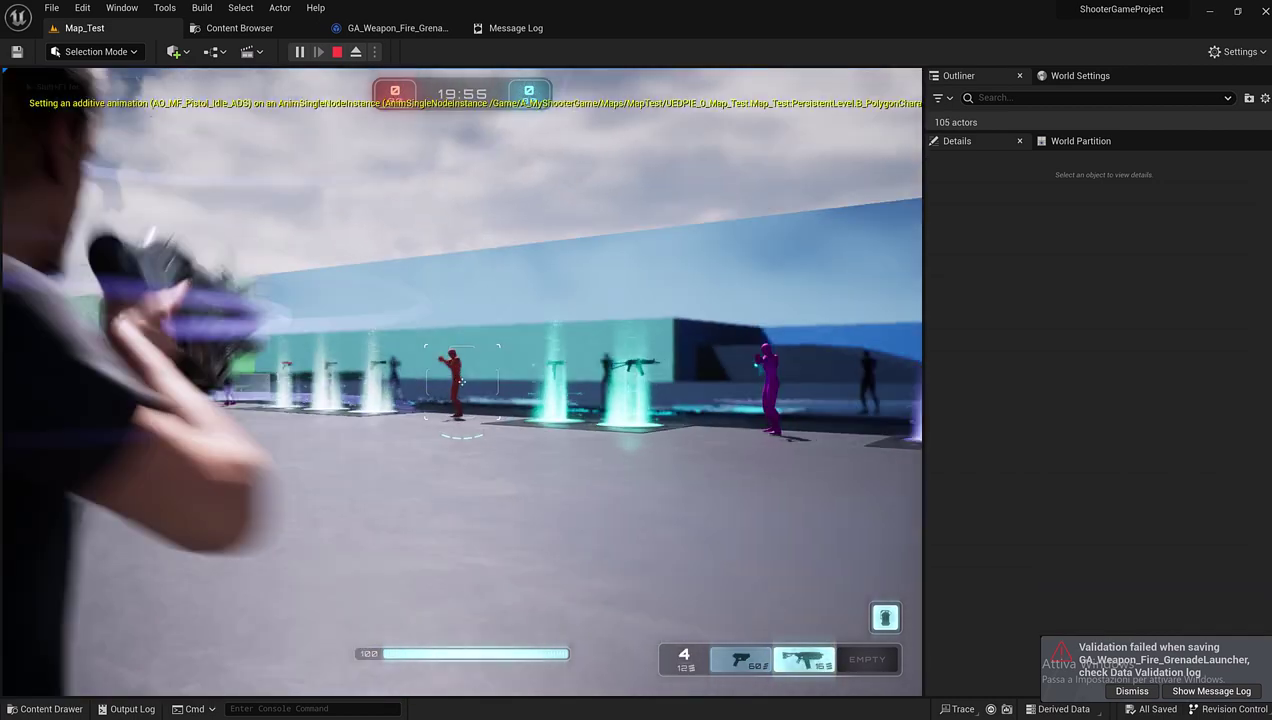
pyautogui.click(462, 382)
pyautogui.click(462, 382)
pyautogui.click(462, 382)
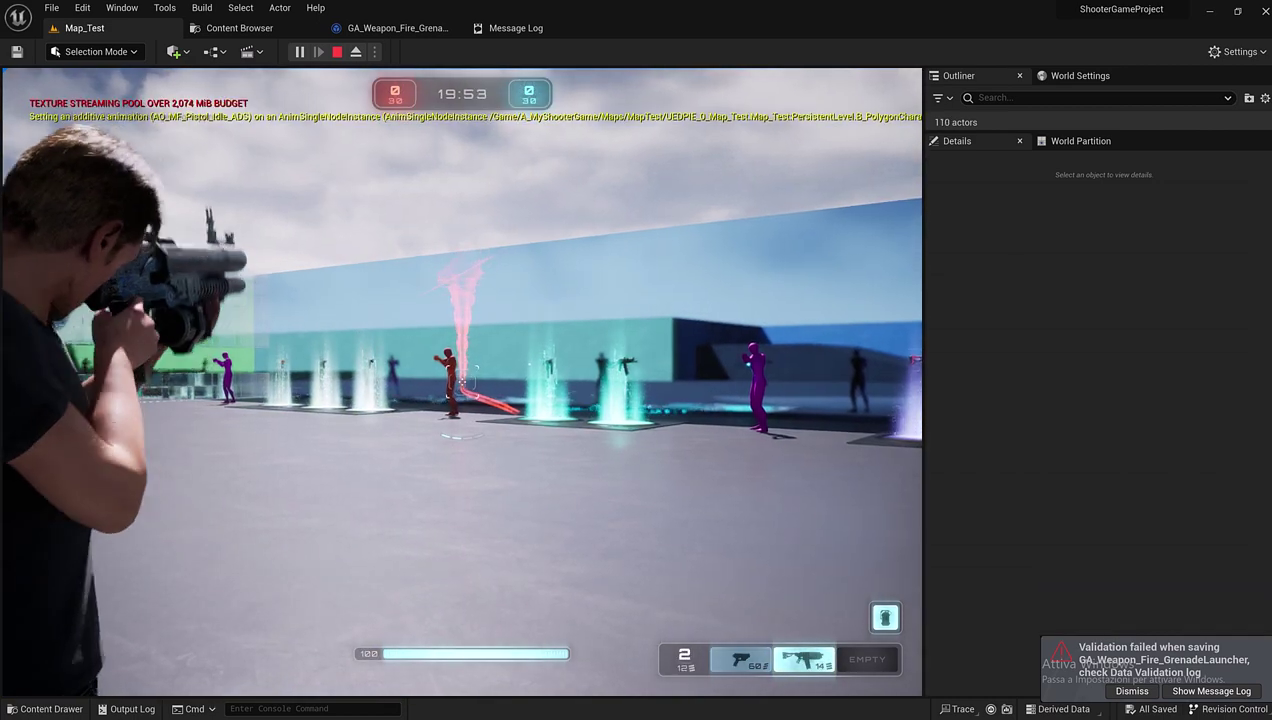
pyautogui.click(462, 382)
pyautogui.rightClick(462, 382)
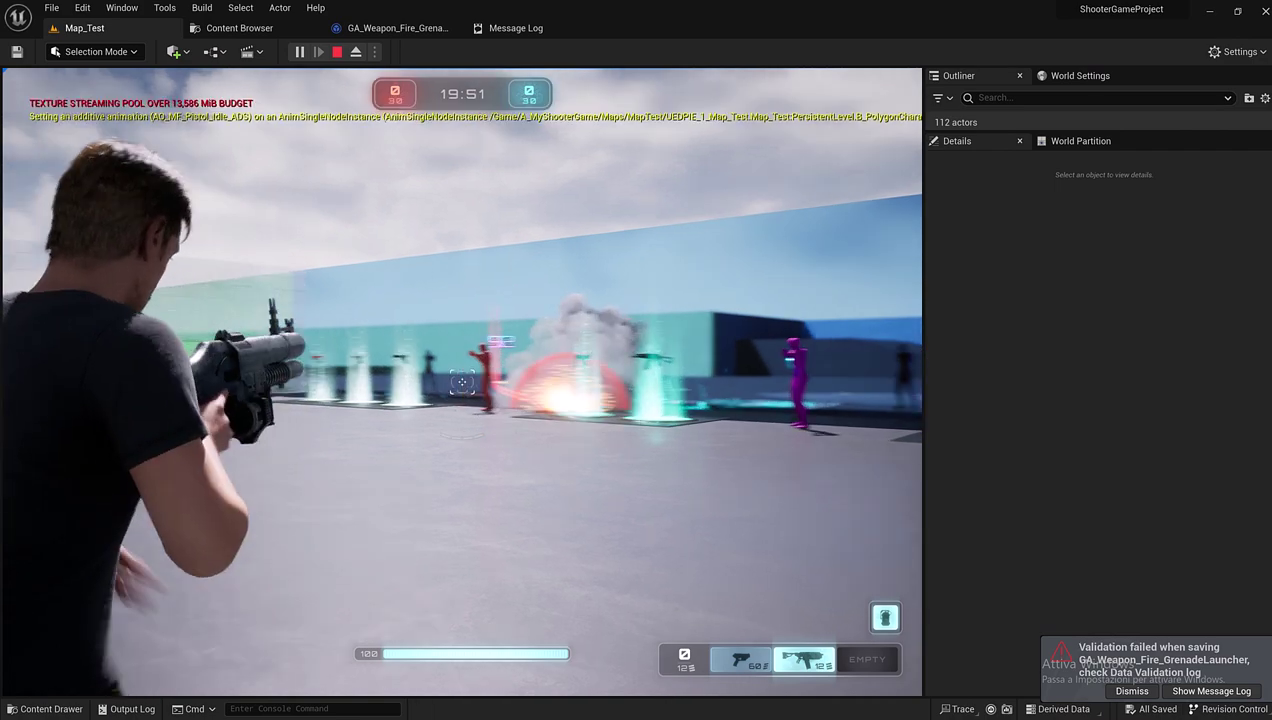
pyautogui.press('Escape')
pyautogui.click(455, 412)
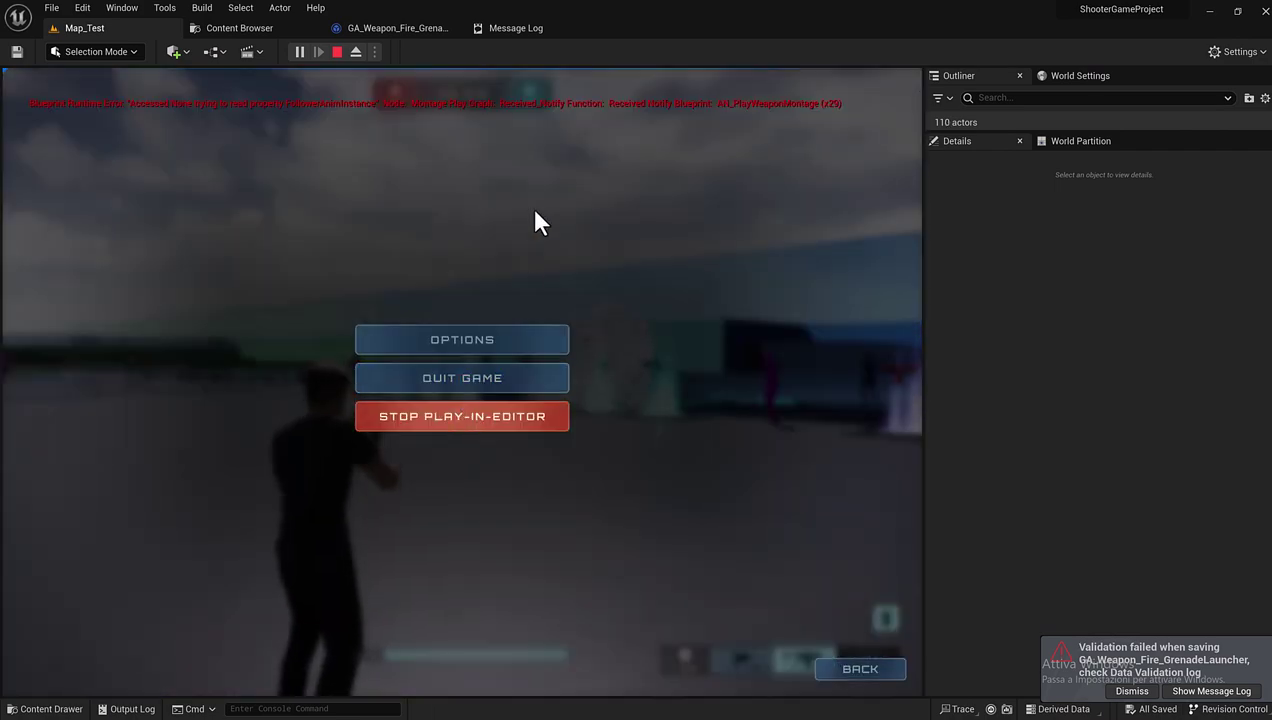
# - Set the fire ability's Auto Rate to 0,5 and start a new play test in Map_Test
pyautogui.click(399, 25)
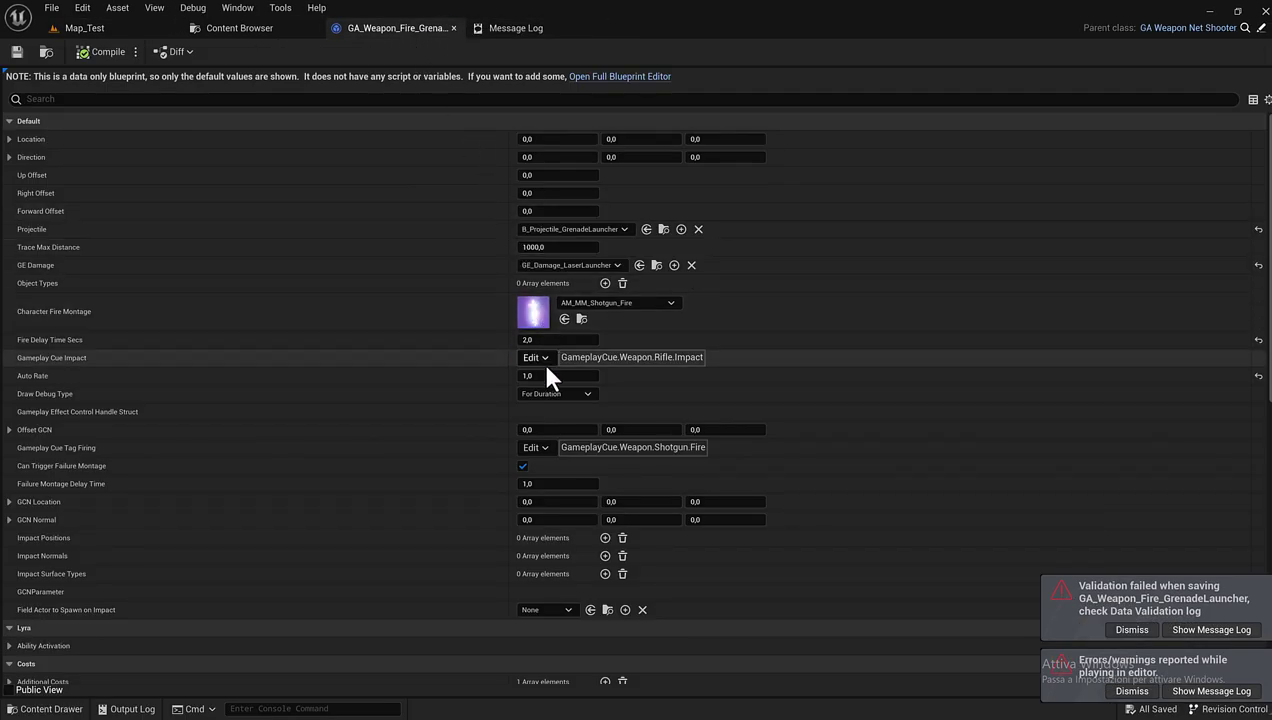
pyautogui.write('0,5')
pyautogui.press('Return')
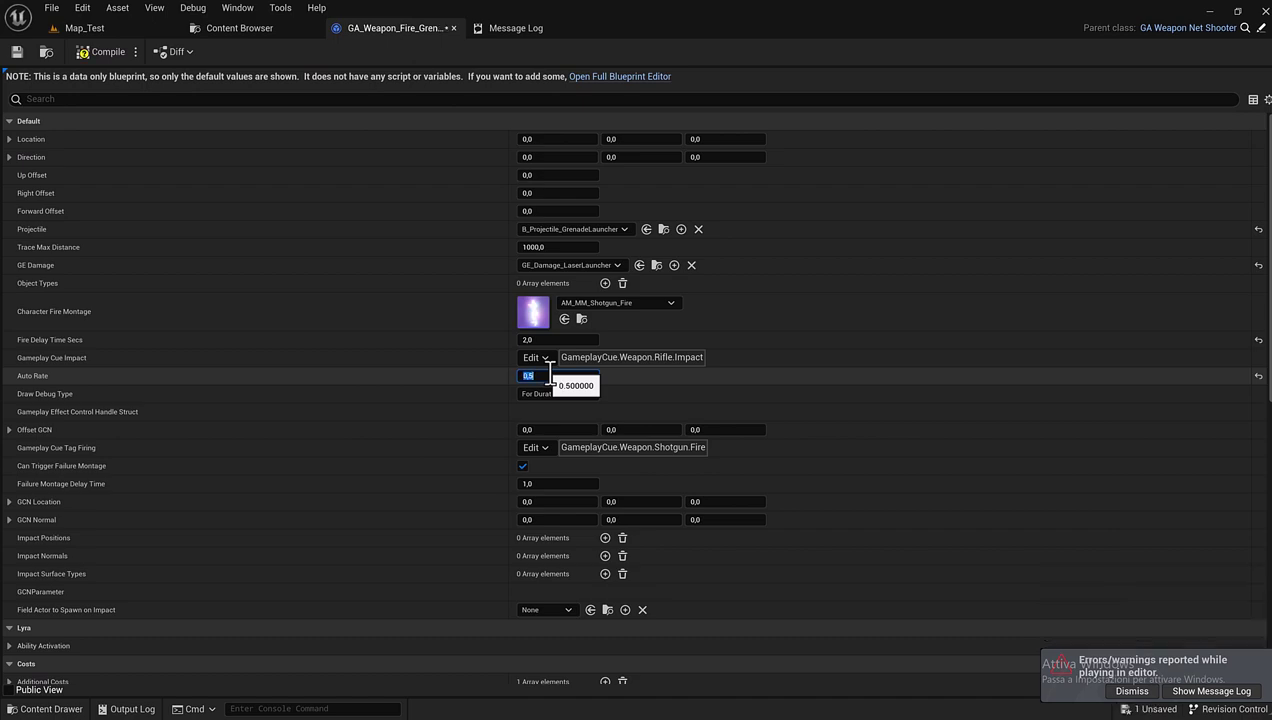
pyautogui.click(101, 33)
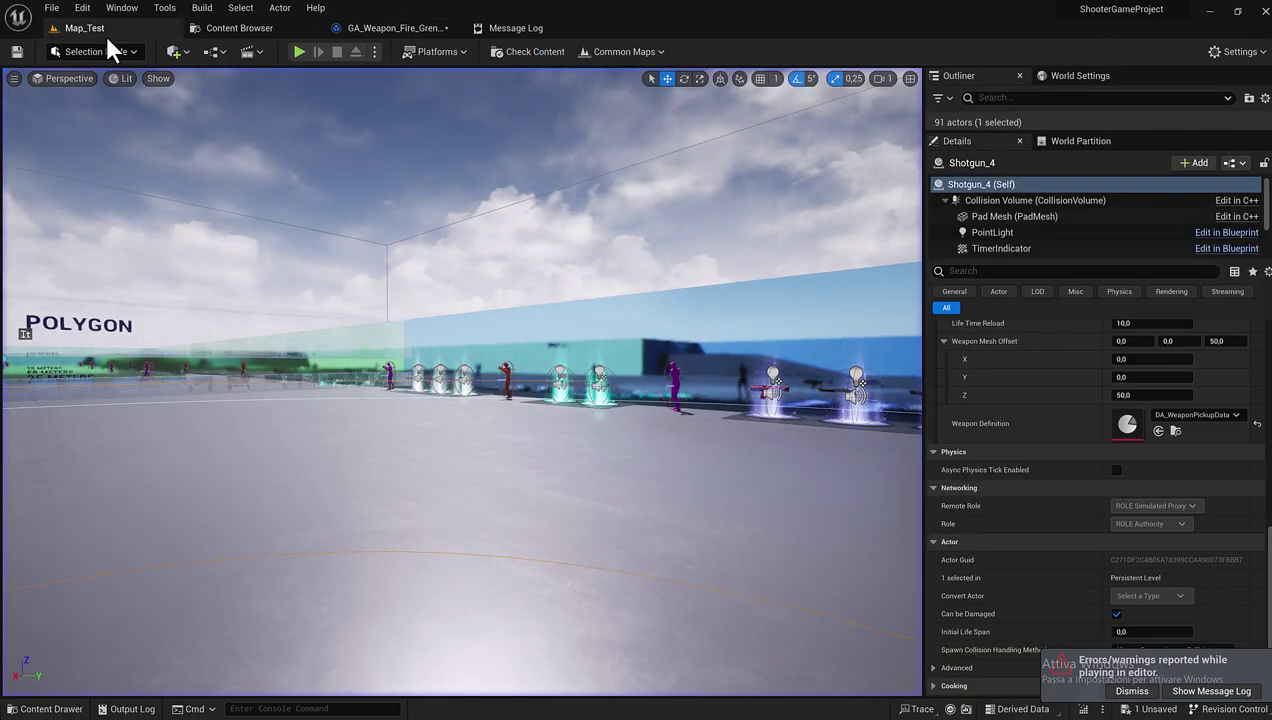
pyautogui.click(297, 54)
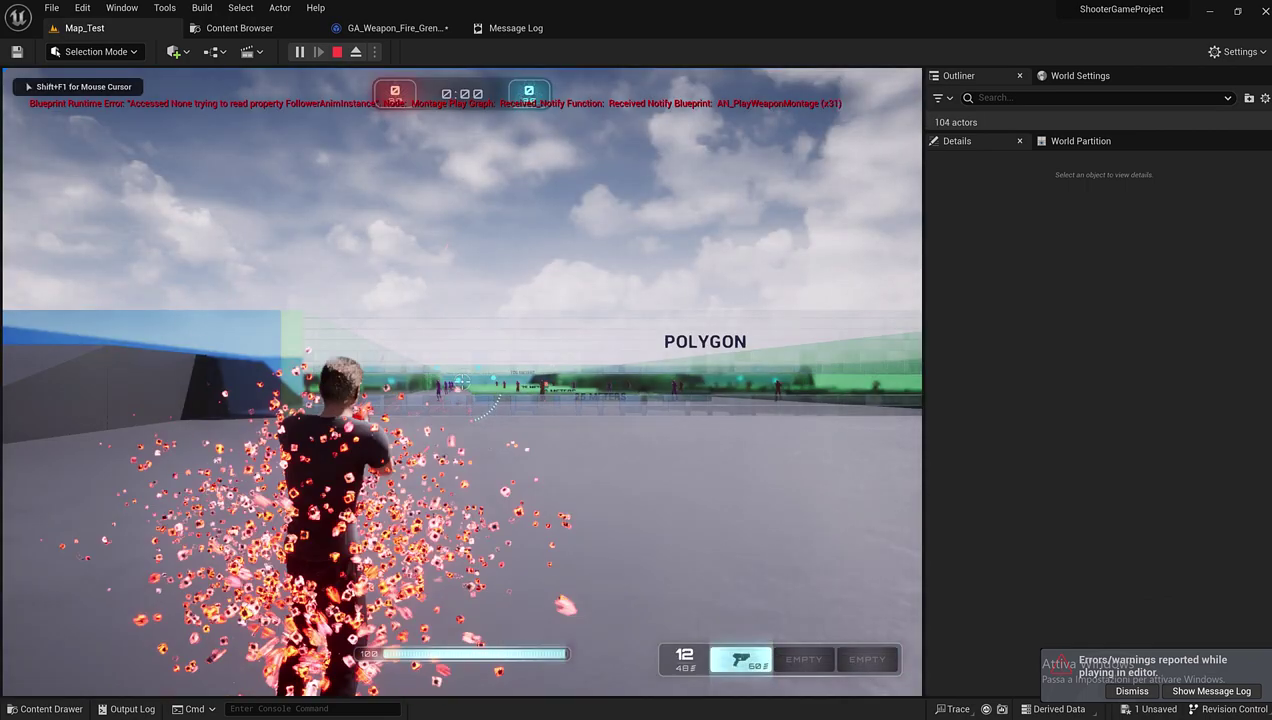
# - Run onto a weapon pad, line up on the targets, and fire four aimed grenades
pyautogui.press('w')
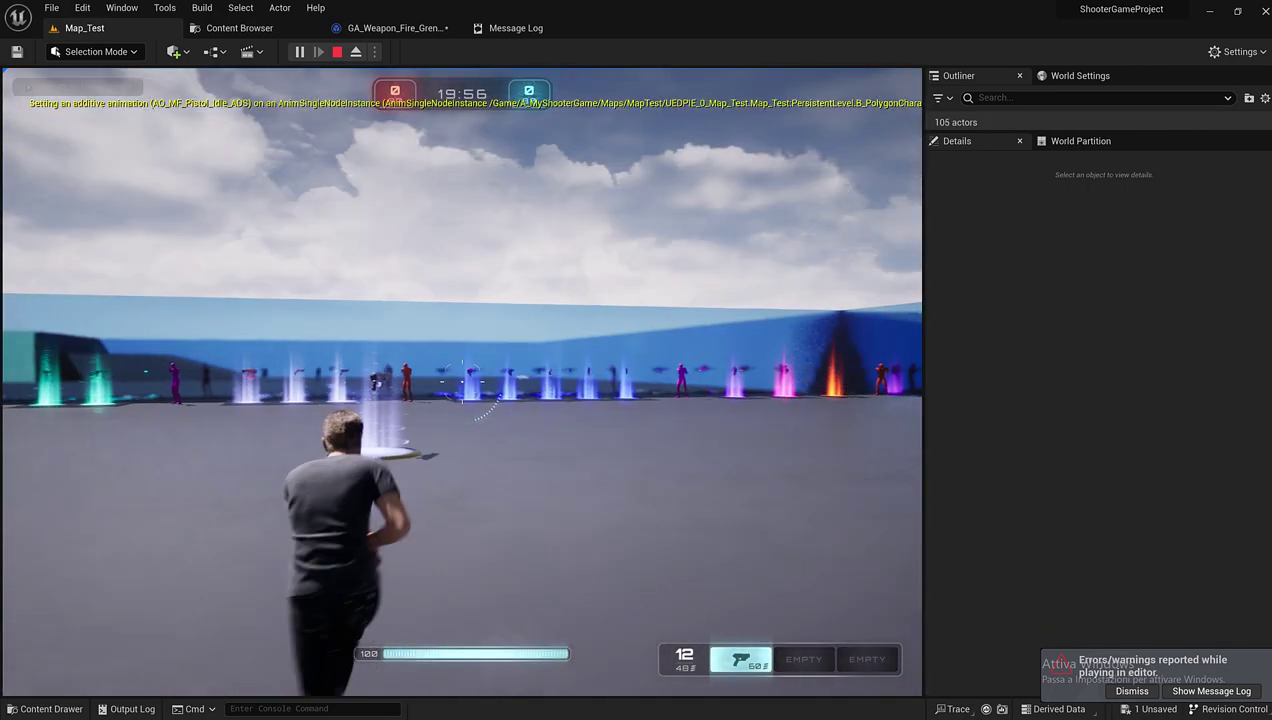
pyautogui.press('w')
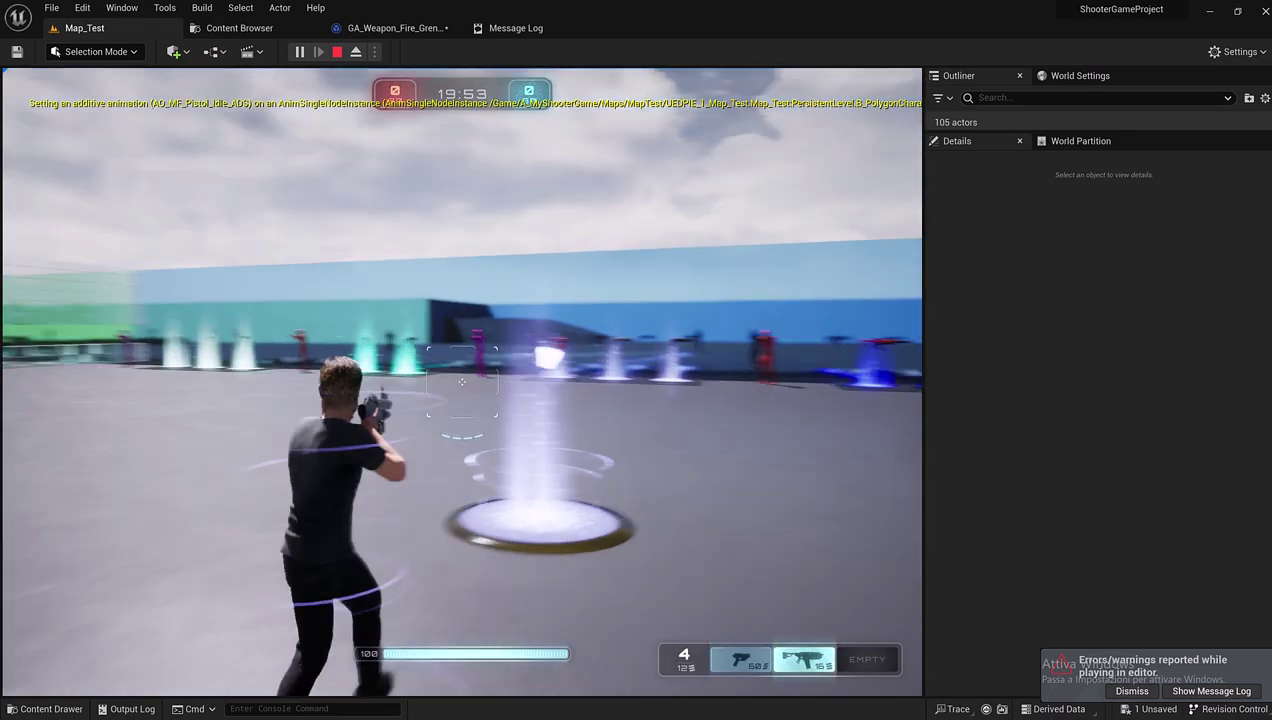
pyautogui.press('a')
pyautogui.rightClick(462, 381)
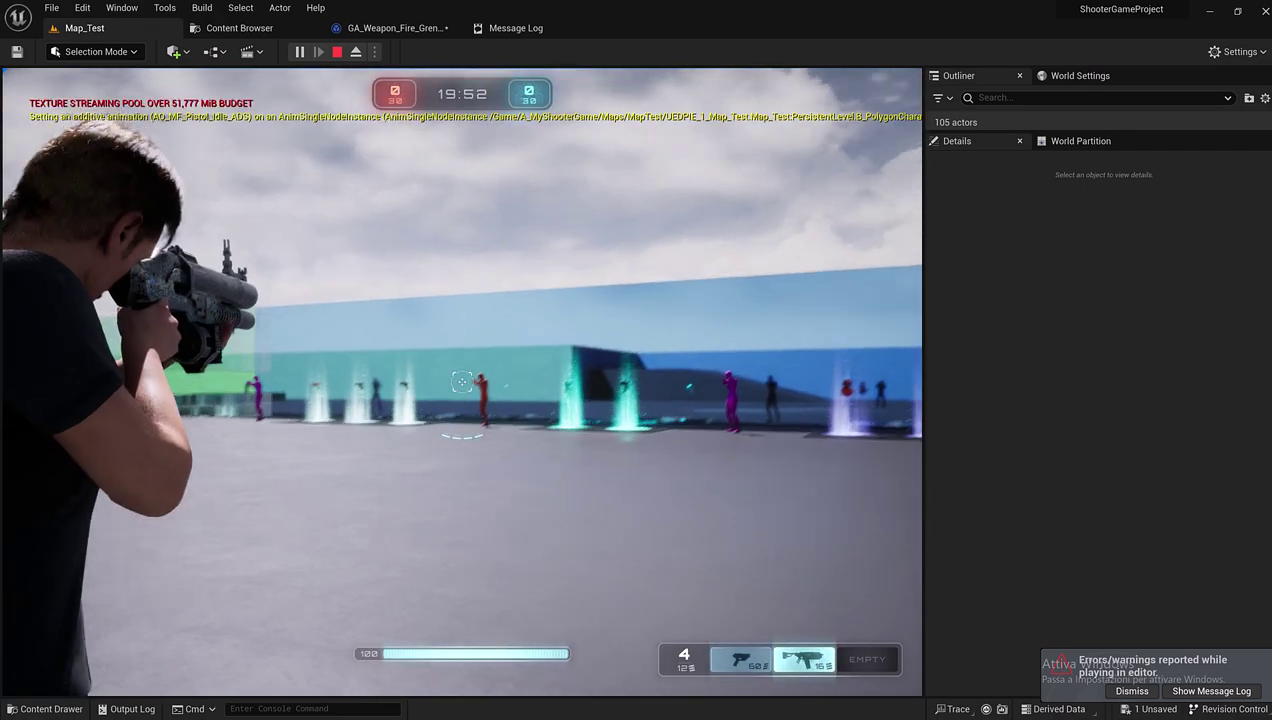
pyautogui.click(462, 381)
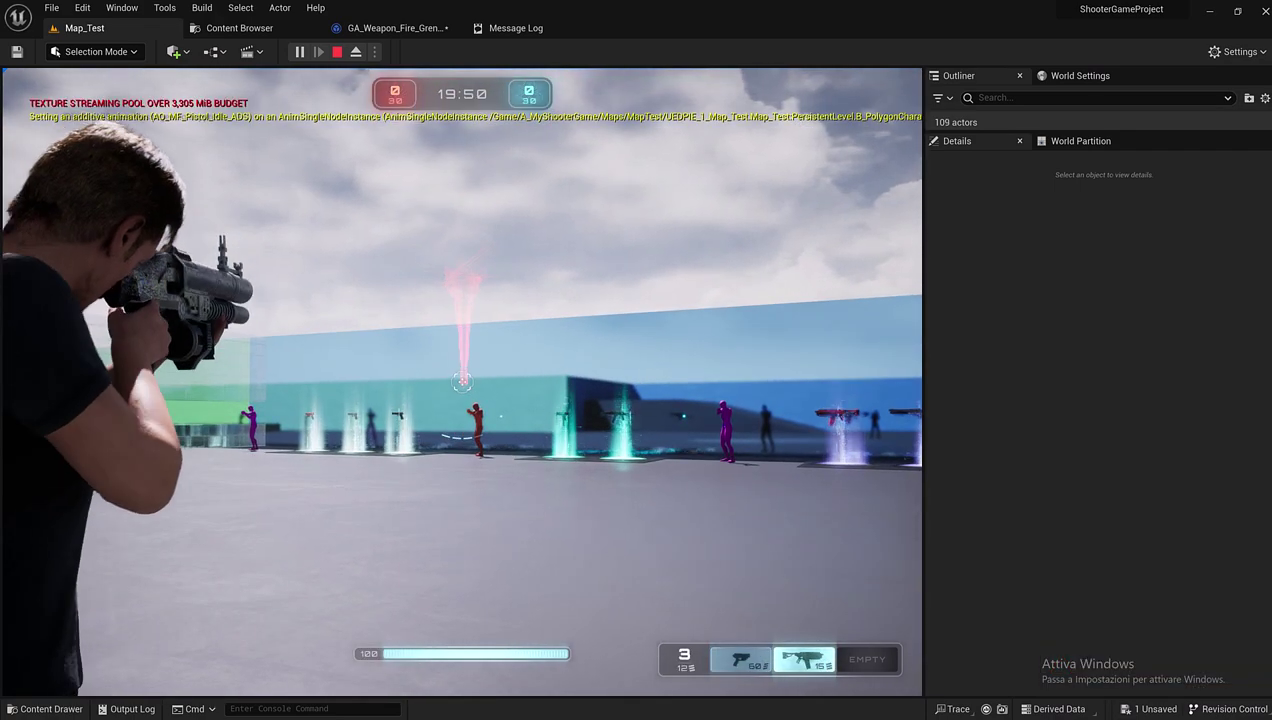
pyautogui.click(462, 381)
pyautogui.click(462, 381)
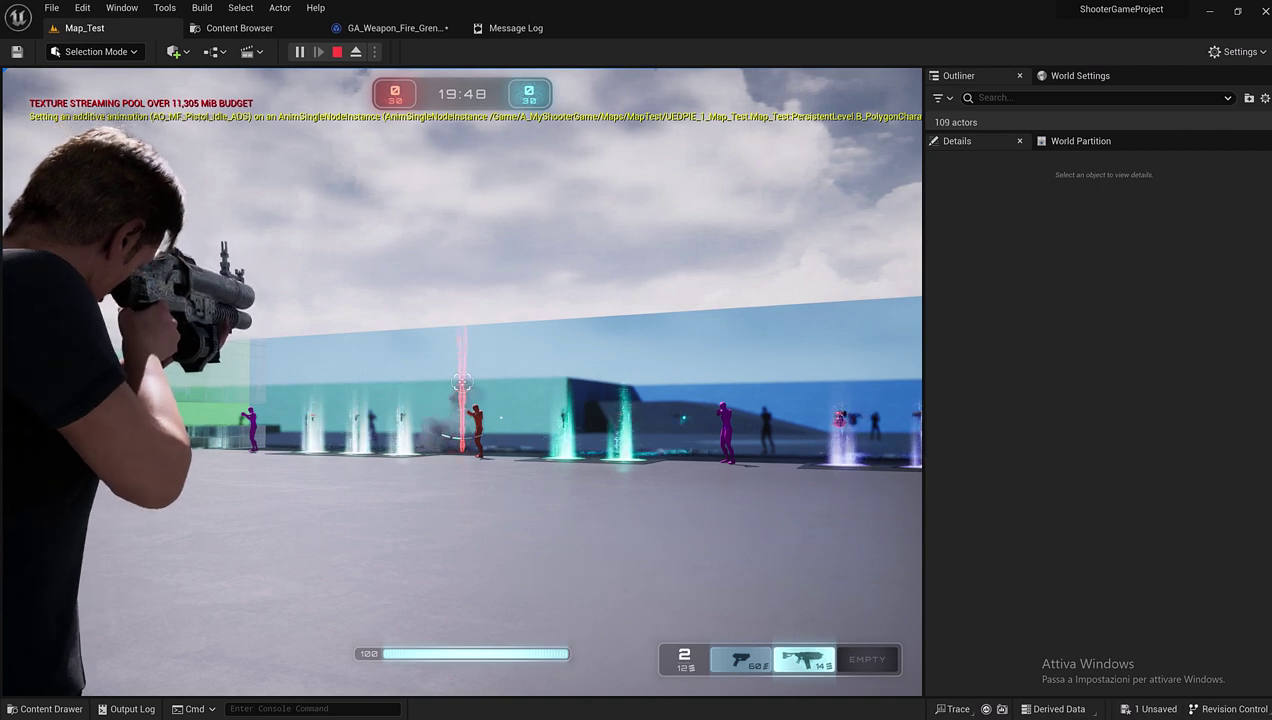
pyautogui.click(462, 381)
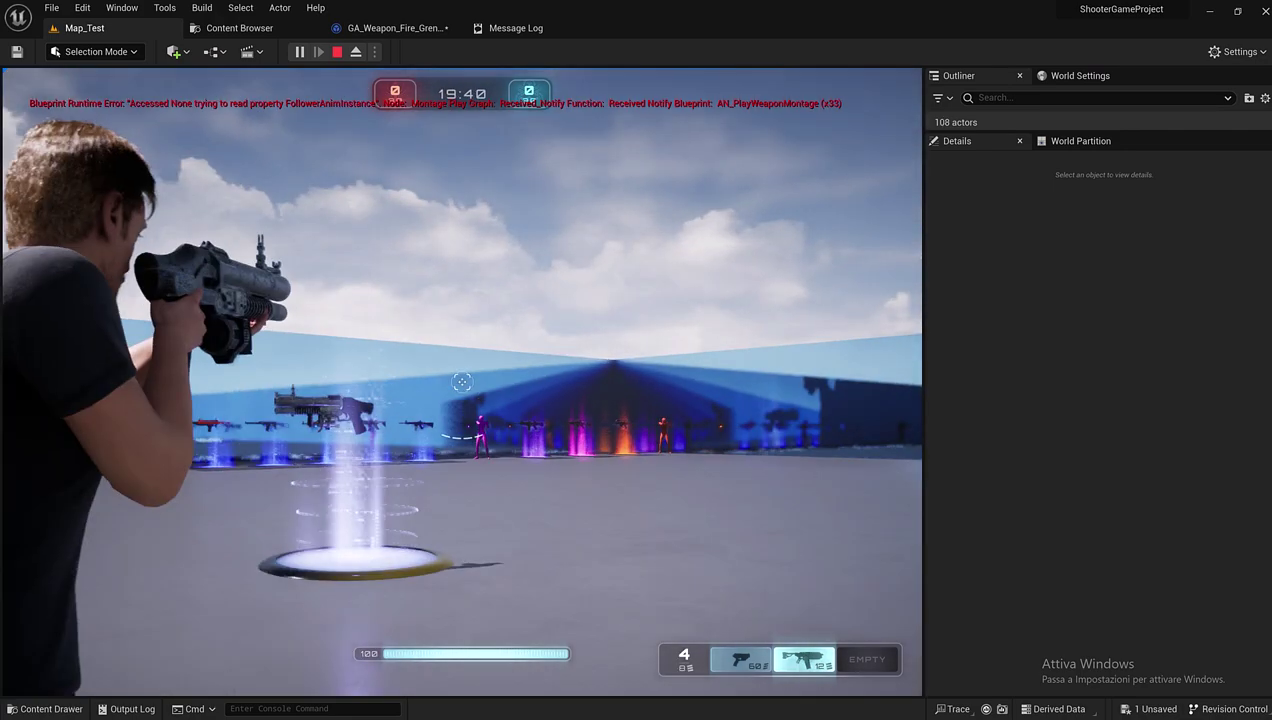
# - Keep firing grenades until the clip is empty, reload, and fire again
pyautogui.click(462, 381)
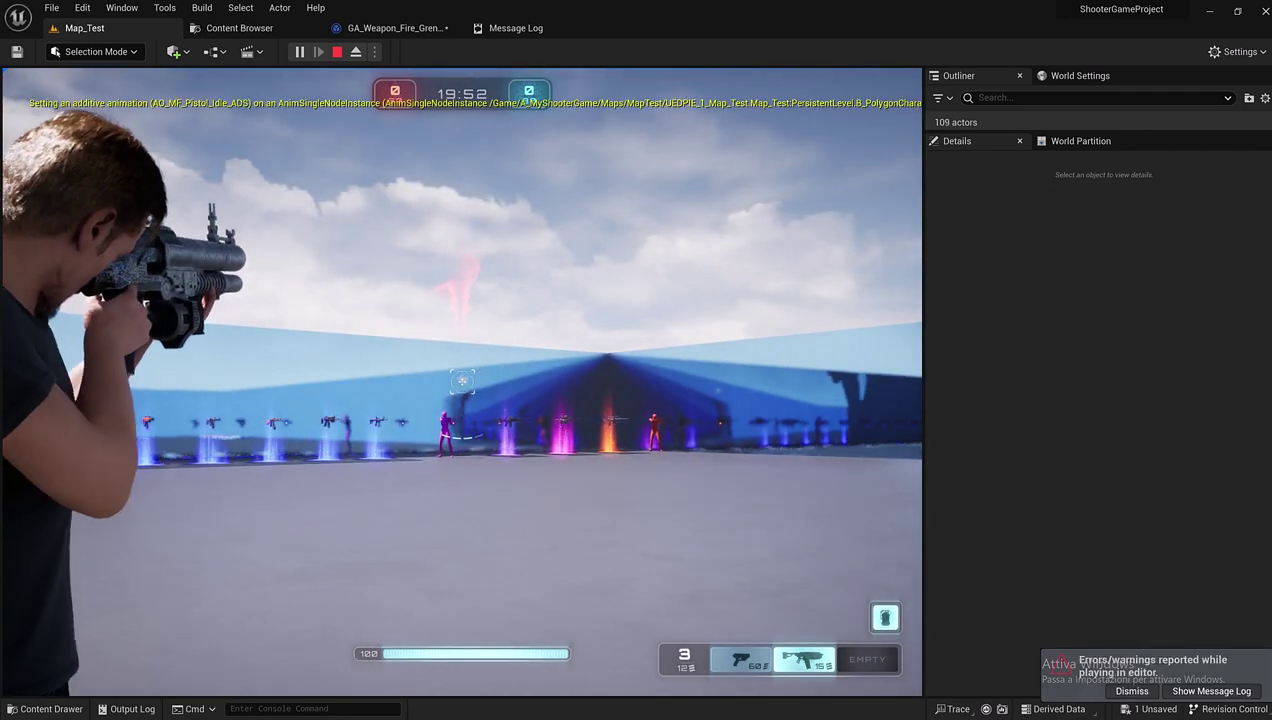
pyautogui.click(462, 381)
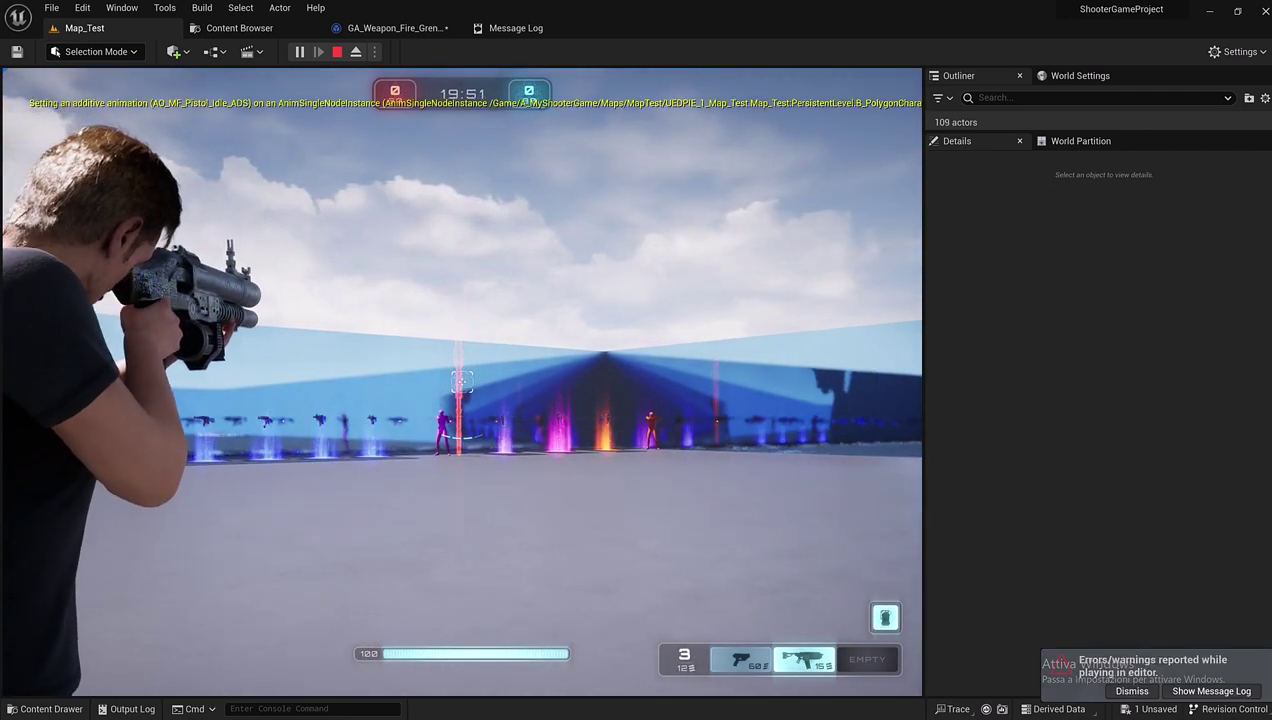
pyautogui.click(462, 381)
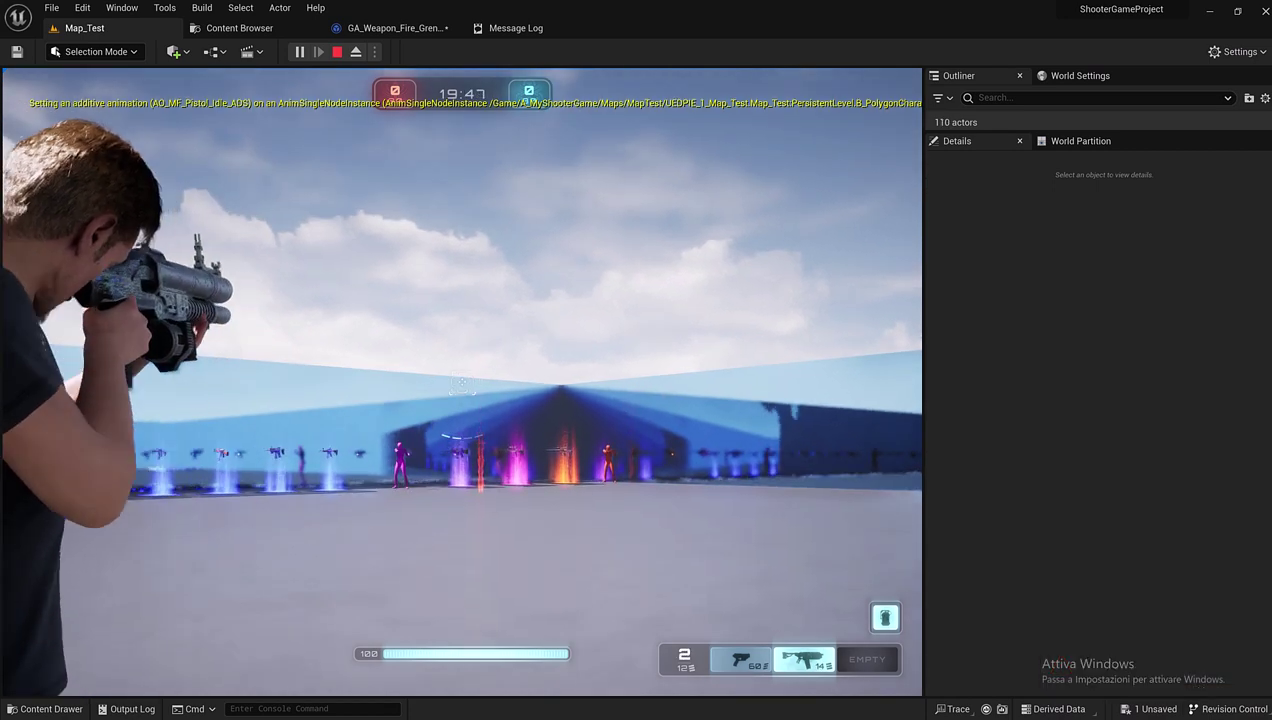
pyautogui.click(462, 381)
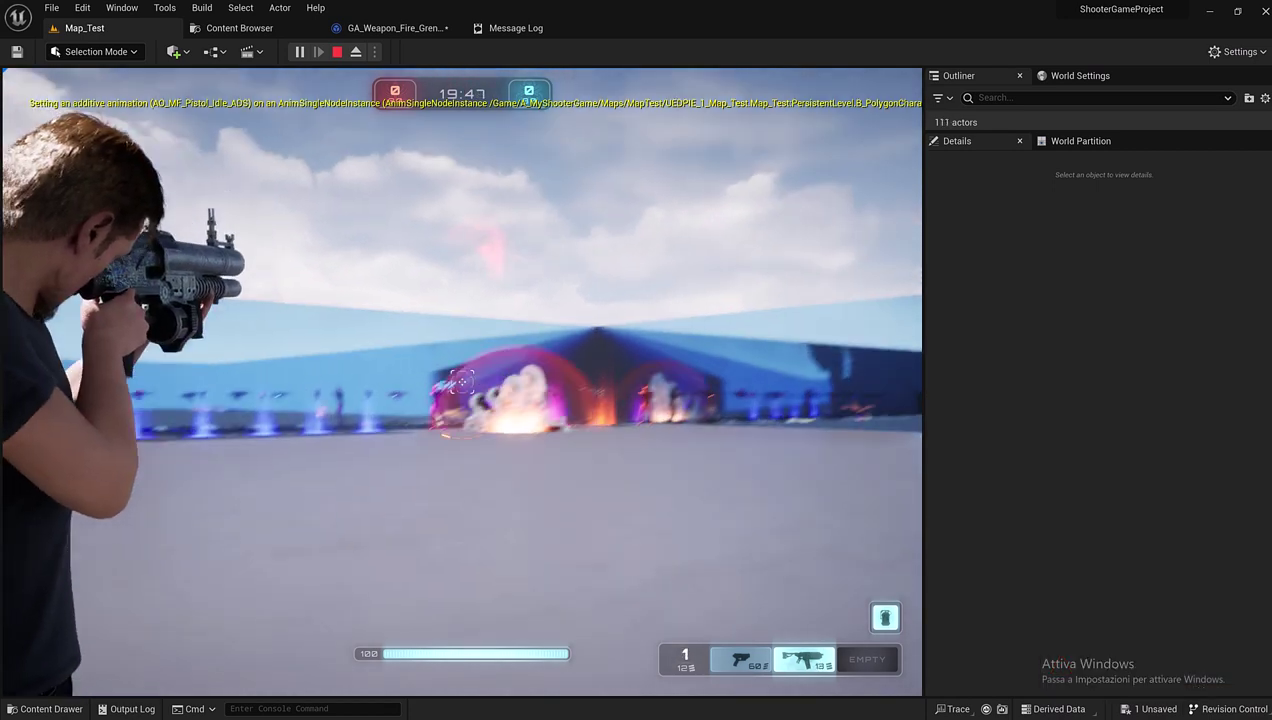
pyautogui.click(462, 381)
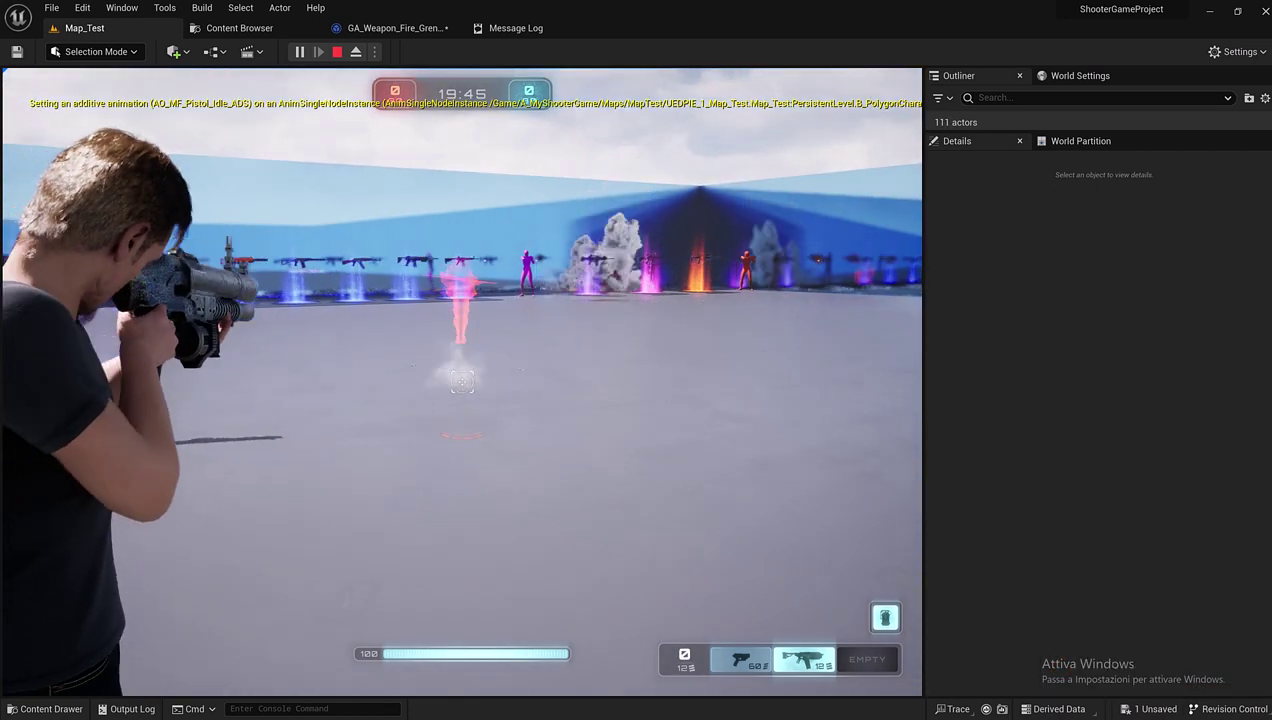
pyautogui.click(462, 381)
pyautogui.press('r')
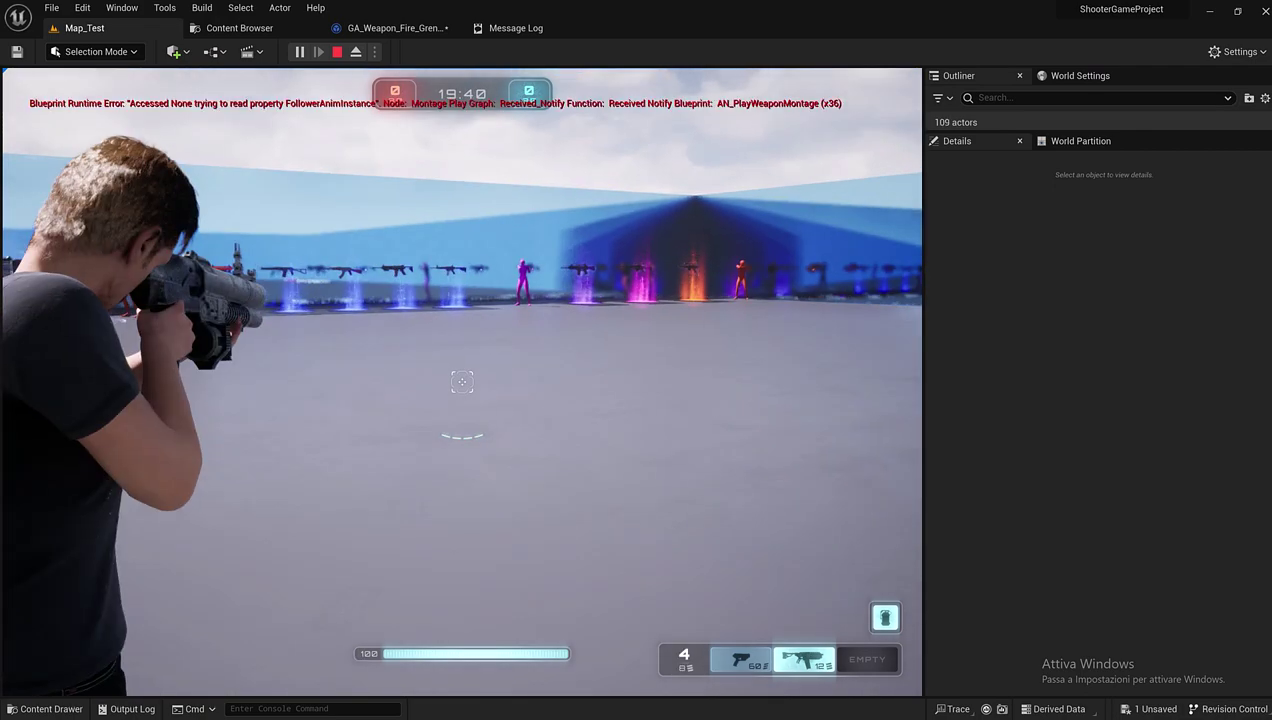
pyautogui.click(462, 381)
# - Stop play, set muzzle offsets to Forward 200, Right -20, Up -10, then relaunch and fire
pyautogui.press('Escape')
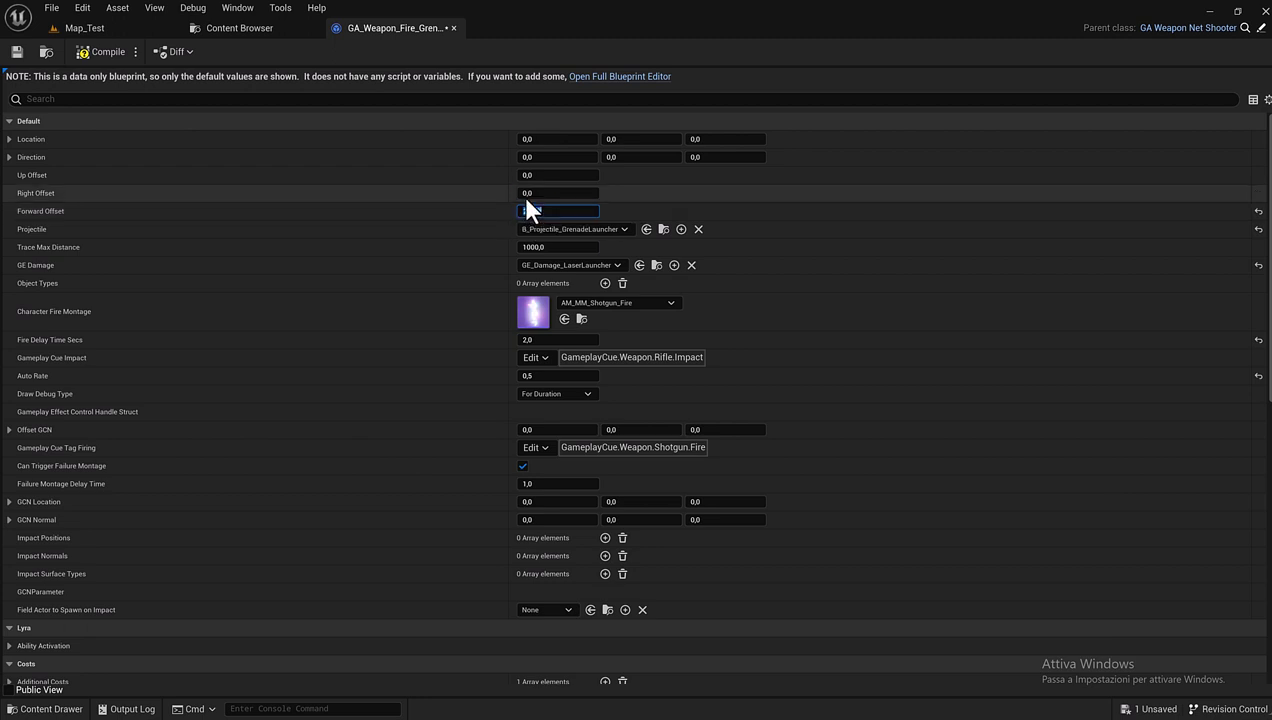
pyautogui.click(537, 191)
pyautogui.write('-20')
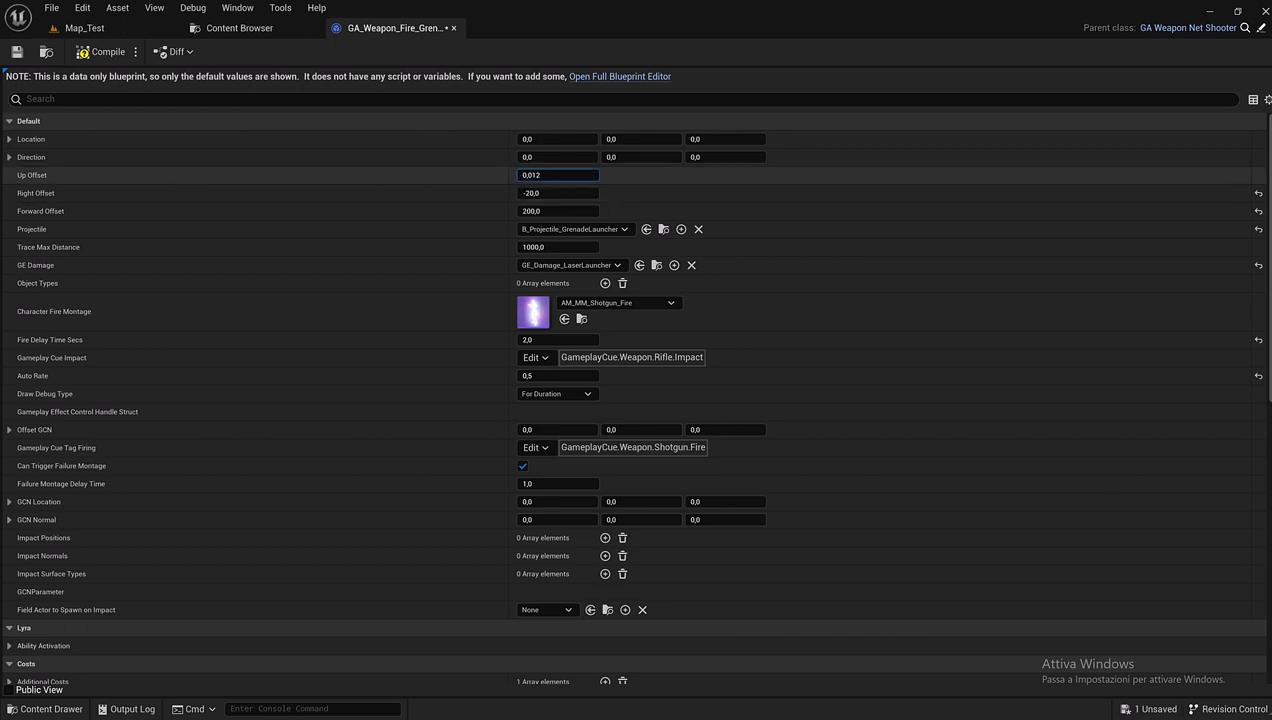
pyautogui.click(535, 175)
pyautogui.write('-10')
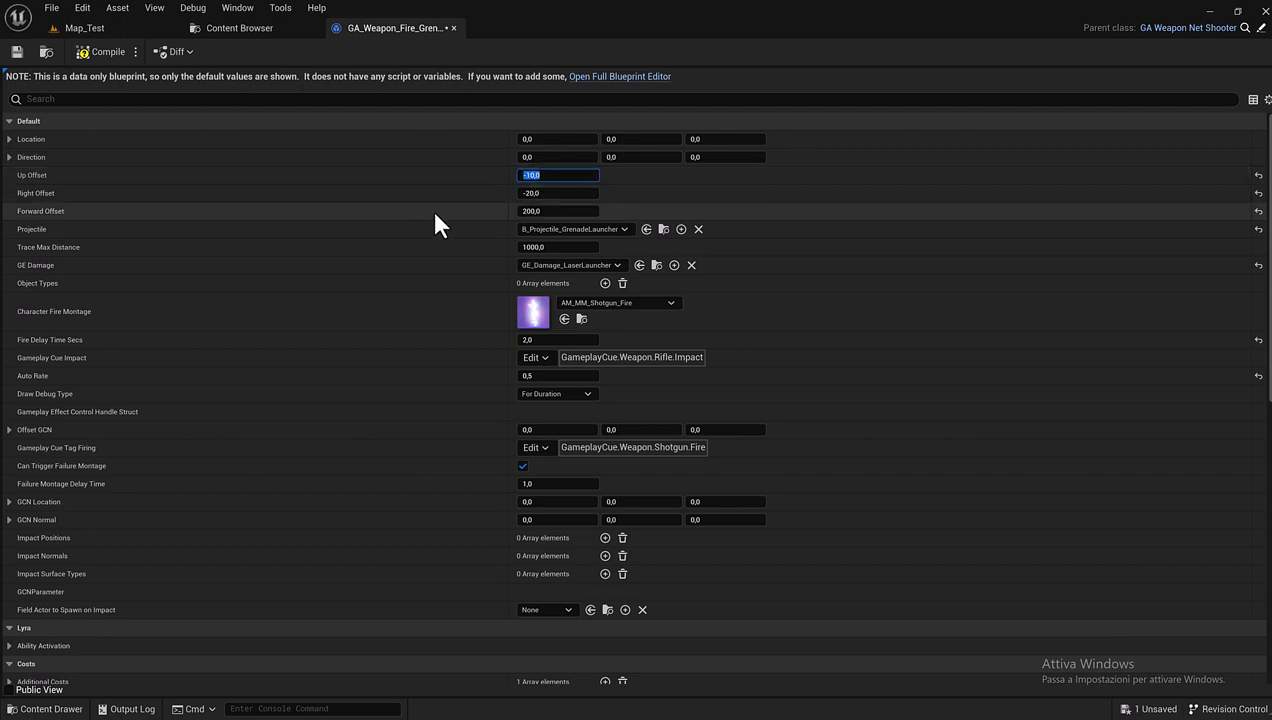
pyautogui.click(85, 28)
pyautogui.click(461, 383)
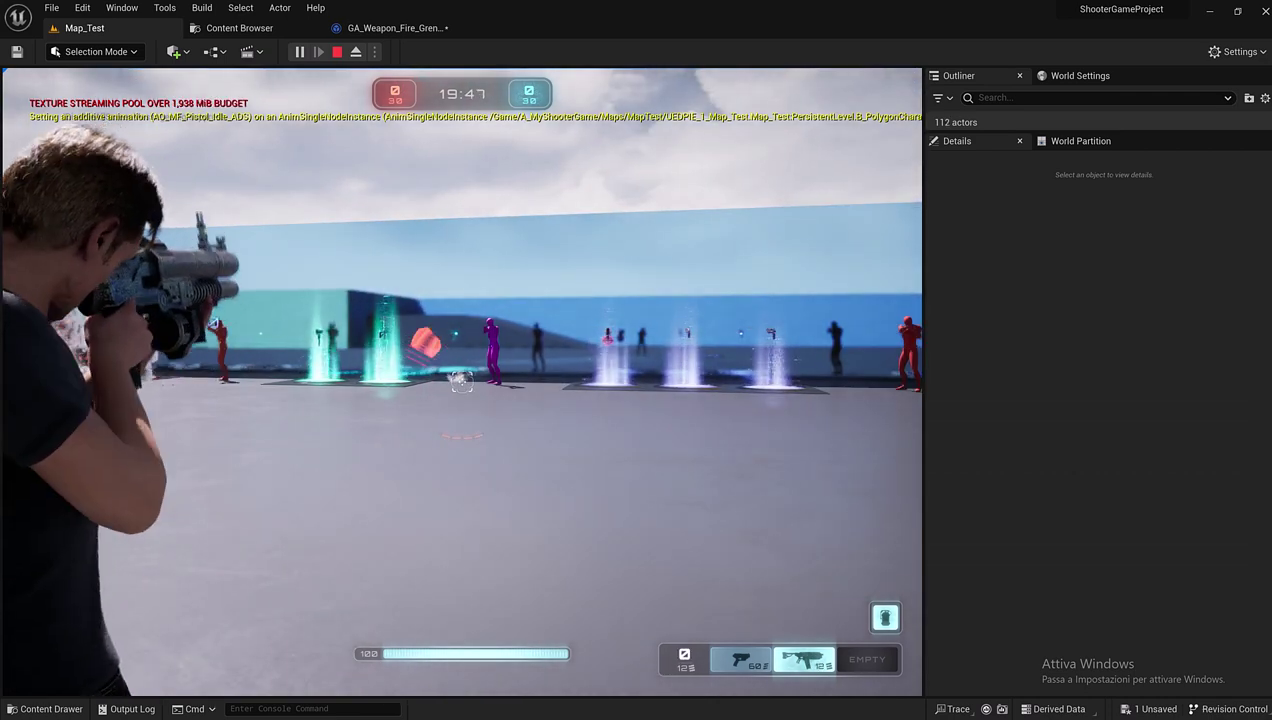
# - Fire the remaining five grenades at the targets, then pause and stop the play test
pyautogui.click(461, 383)
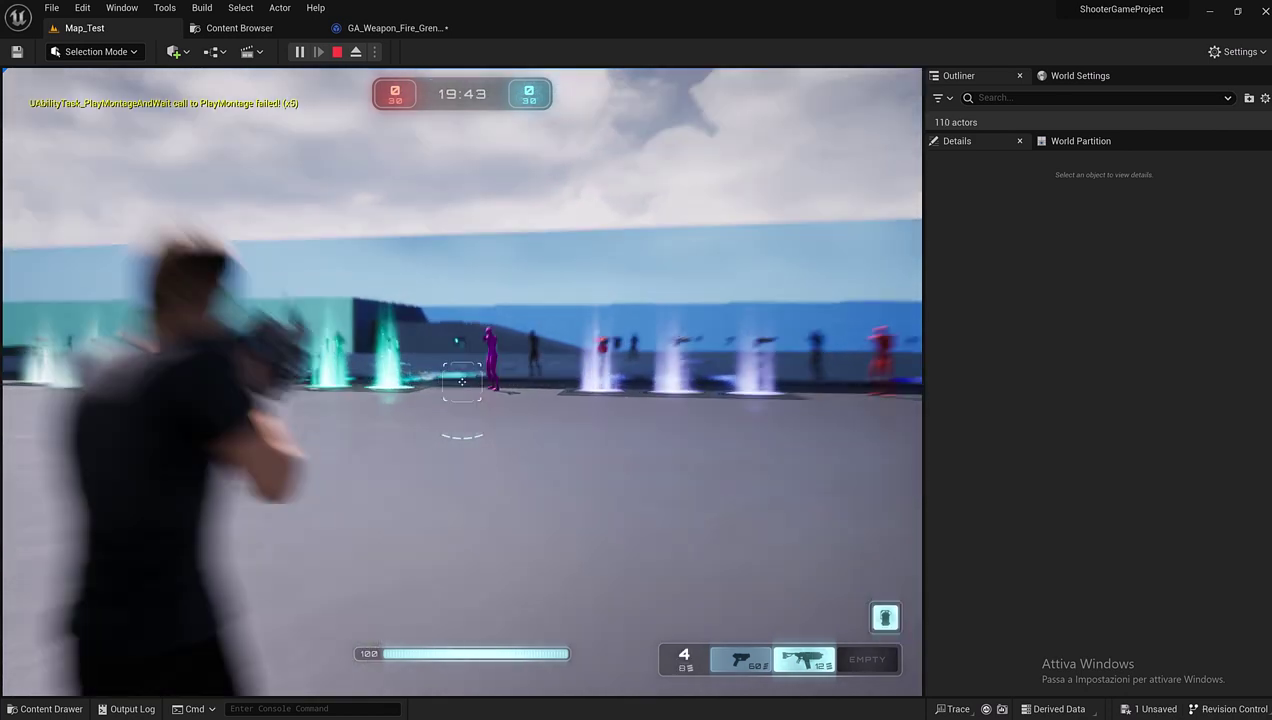
pyautogui.click(461, 383)
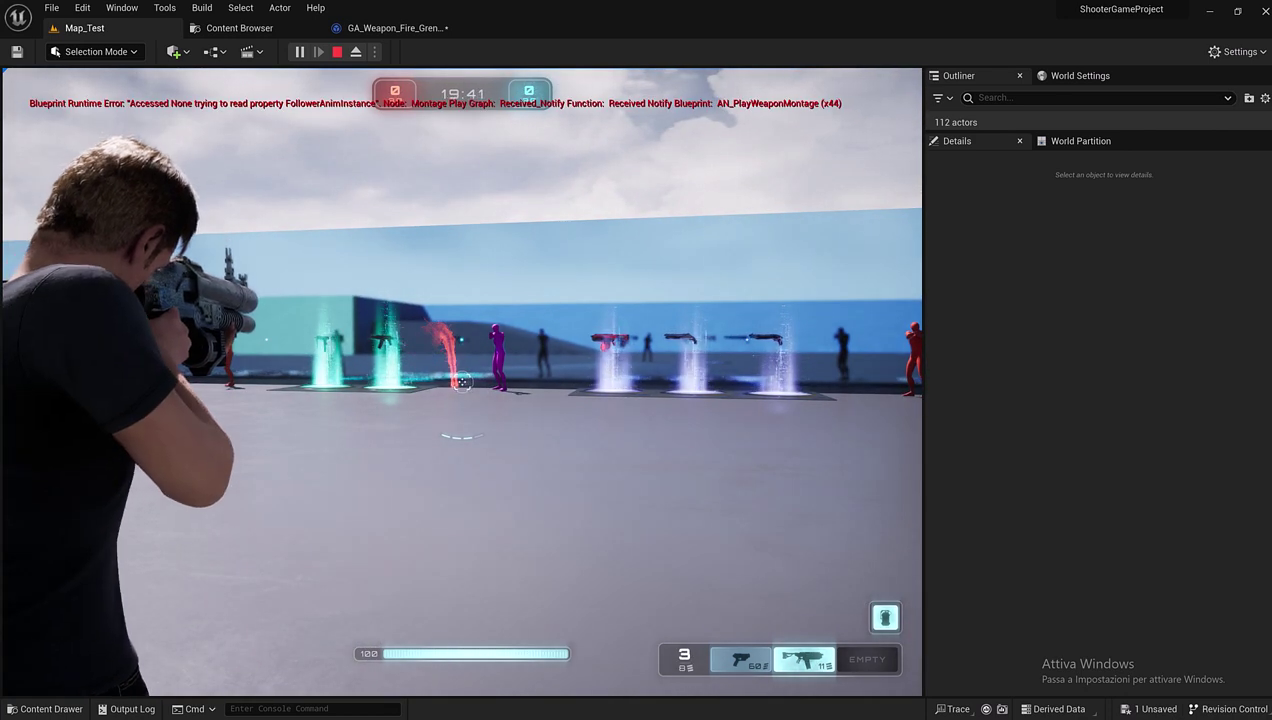
pyautogui.click(461, 383)
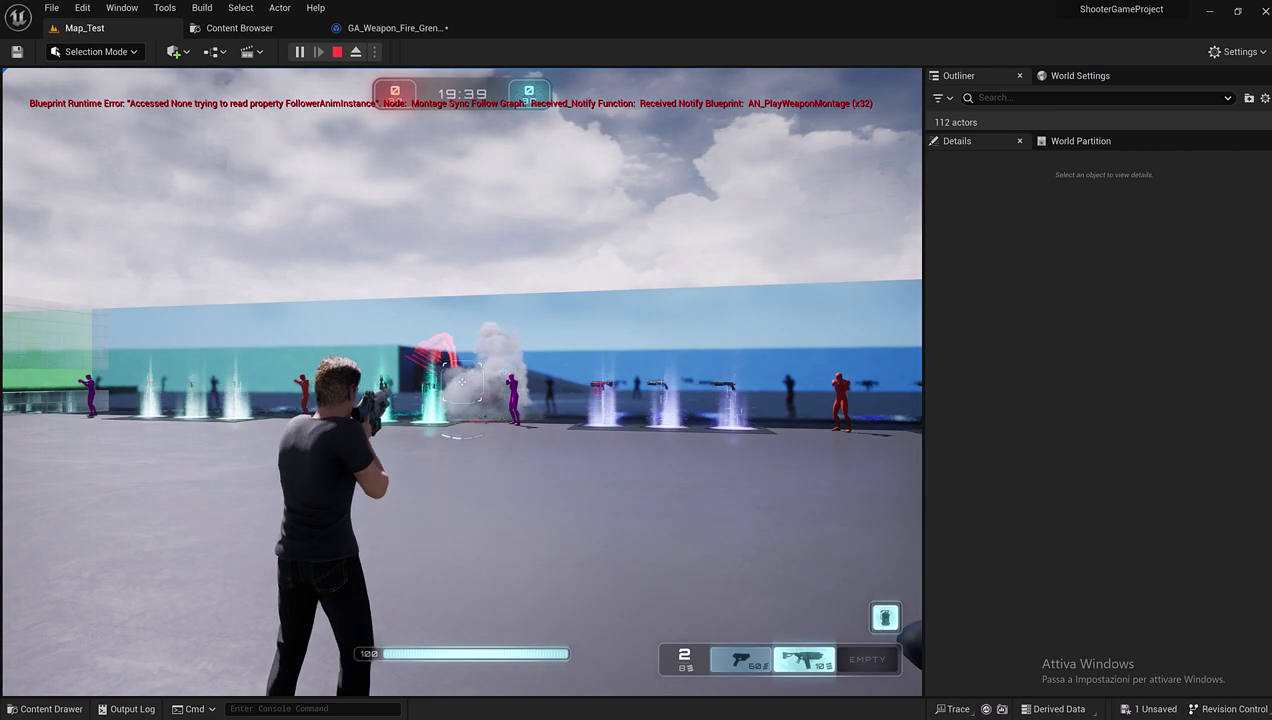
pyautogui.click(461, 383)
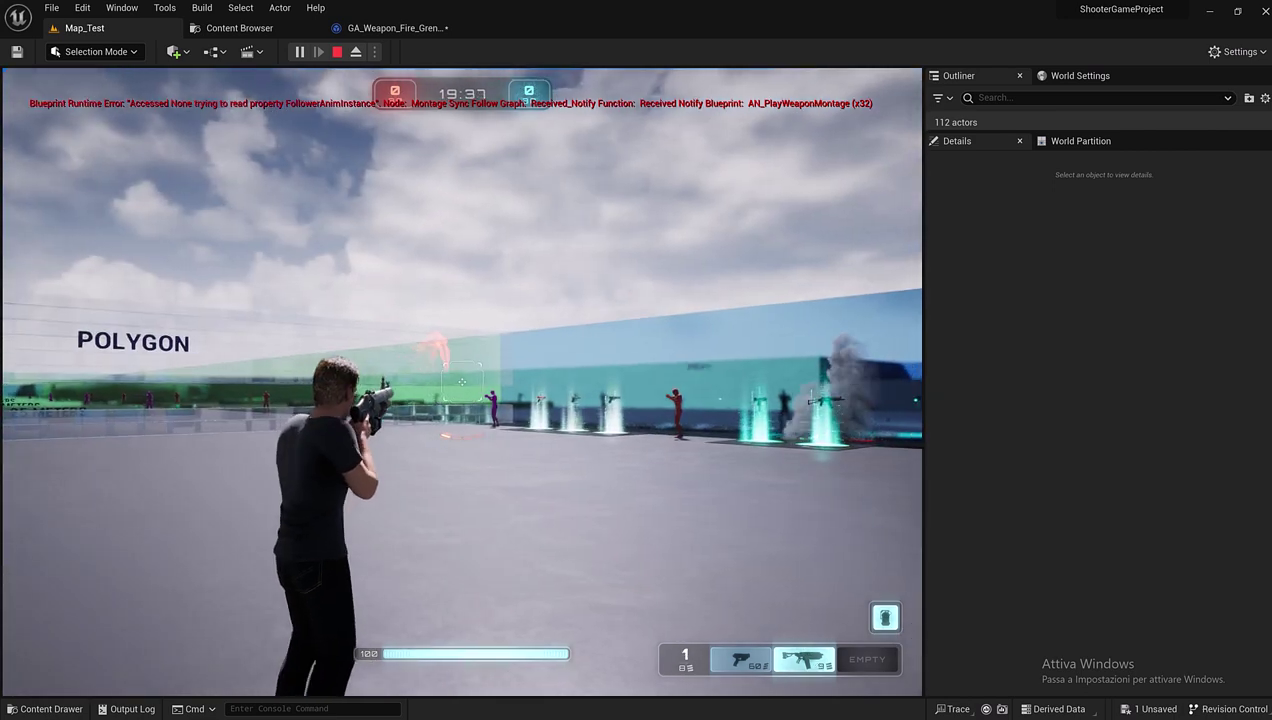
pyautogui.click(461, 383)
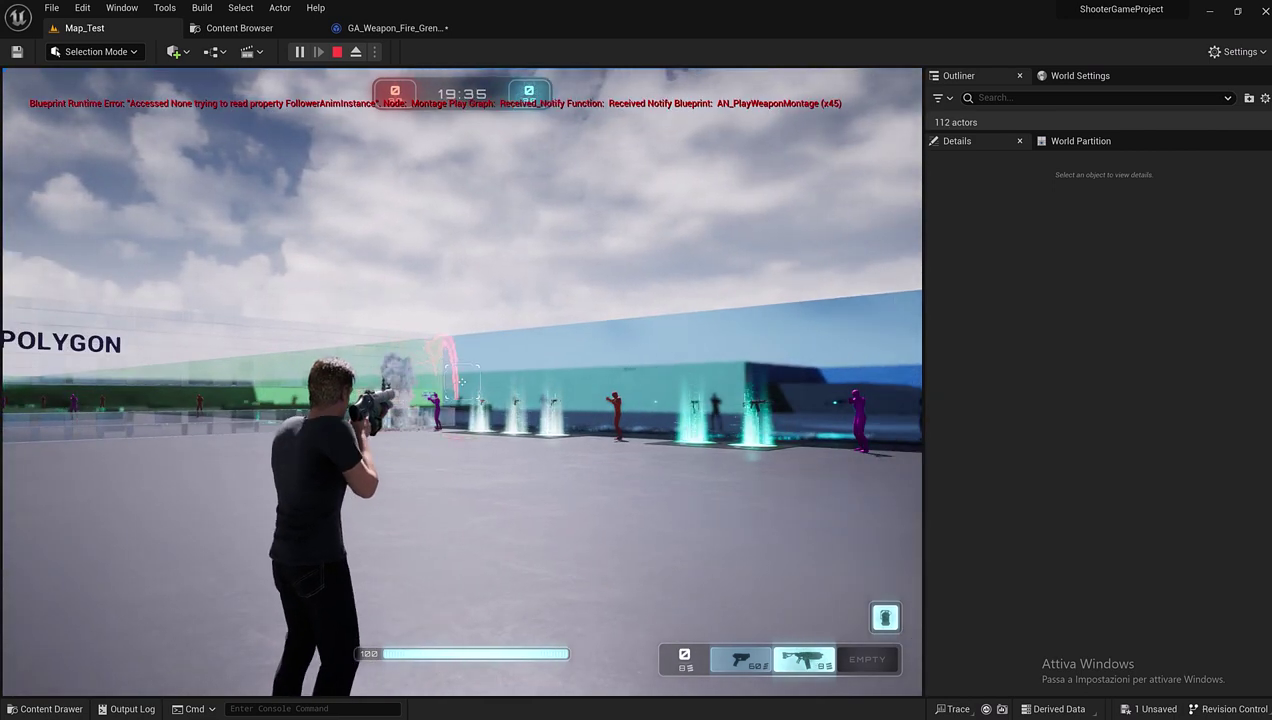
pyautogui.press('Escape')
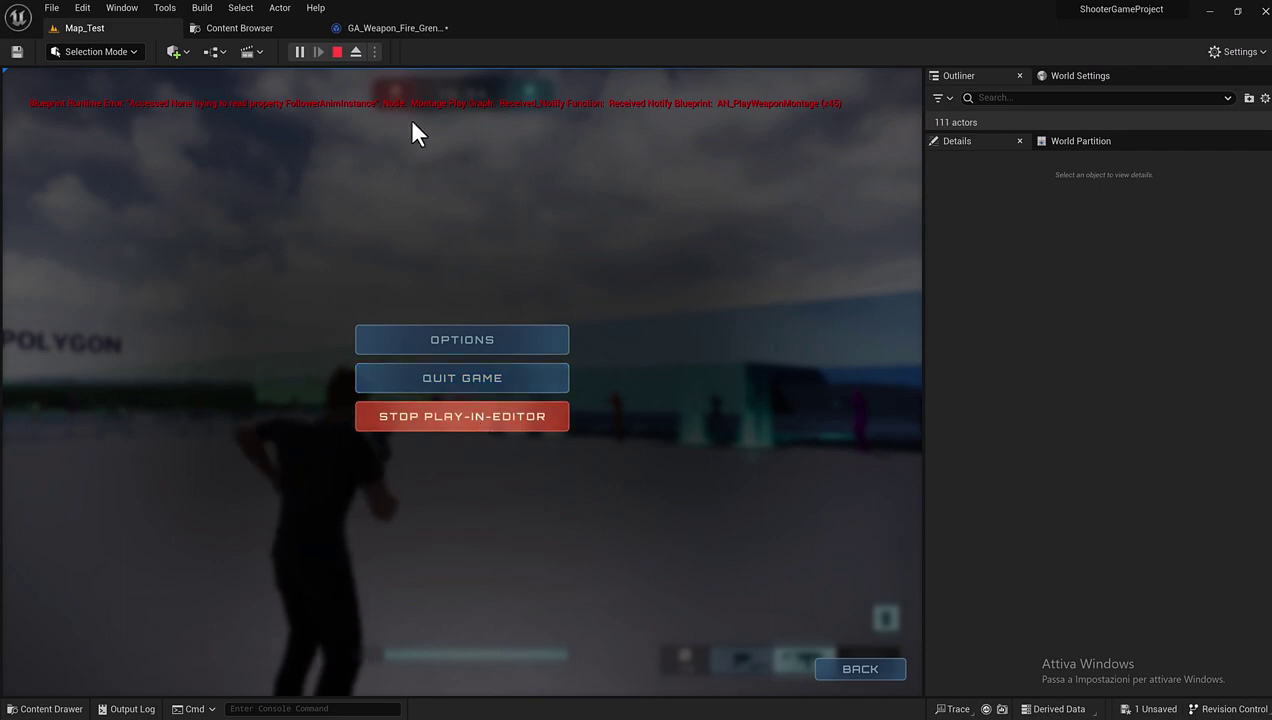
pyautogui.click(386, 27)
# - Change Forward Offset from 200 to 150 and Up Offset from -10 to 10, then return to Map_Test
pyautogui.click(386, 27)
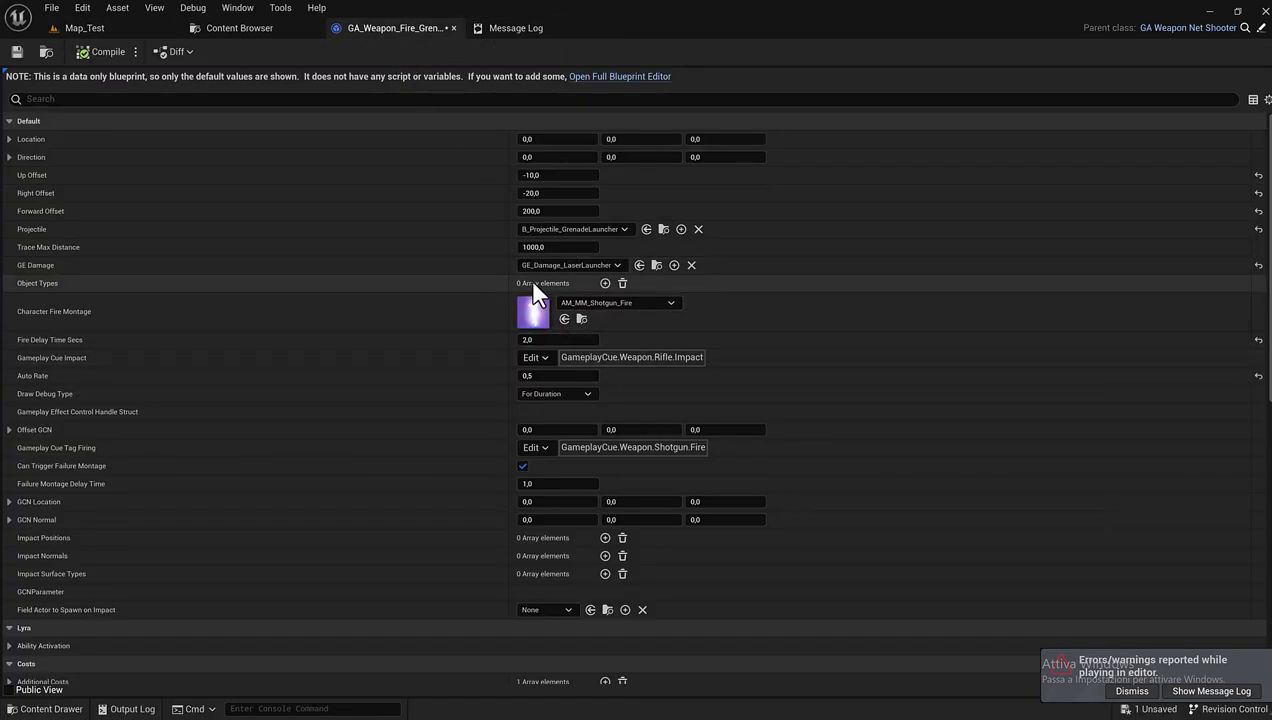
pyautogui.click(542, 211)
pyautogui.write('150')
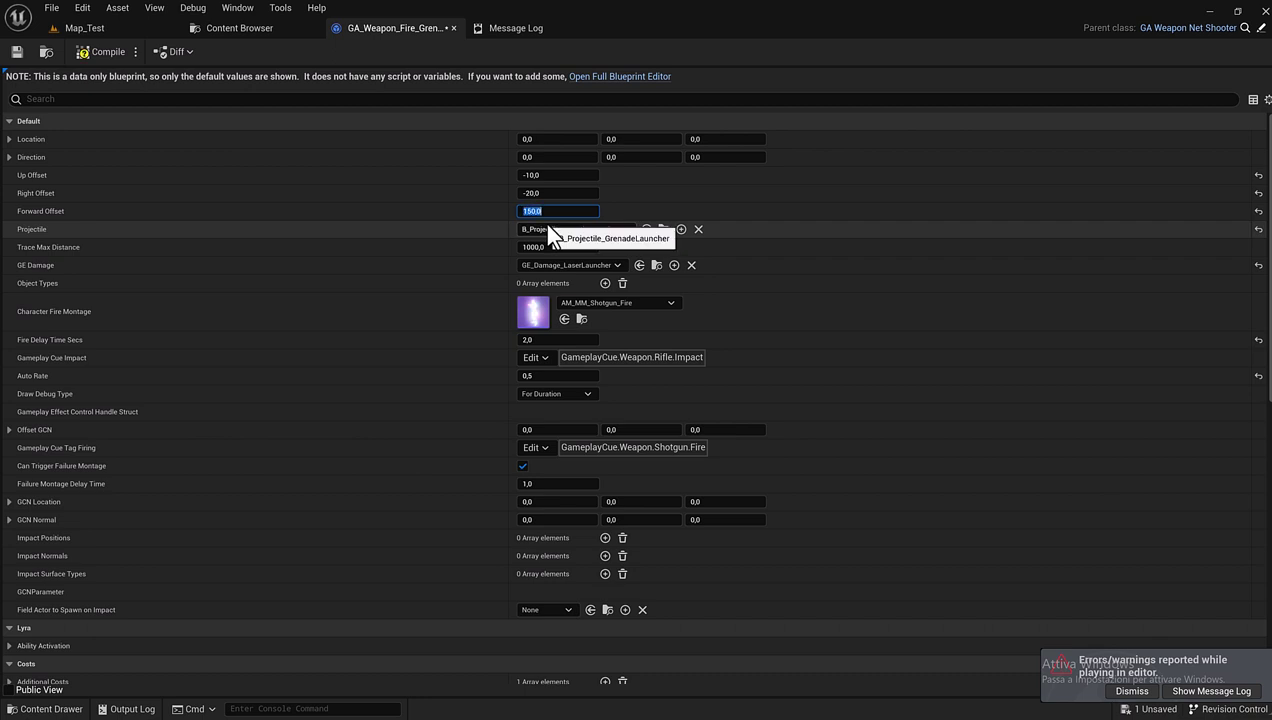
pyautogui.click(557, 176)
pyautogui.write('10')
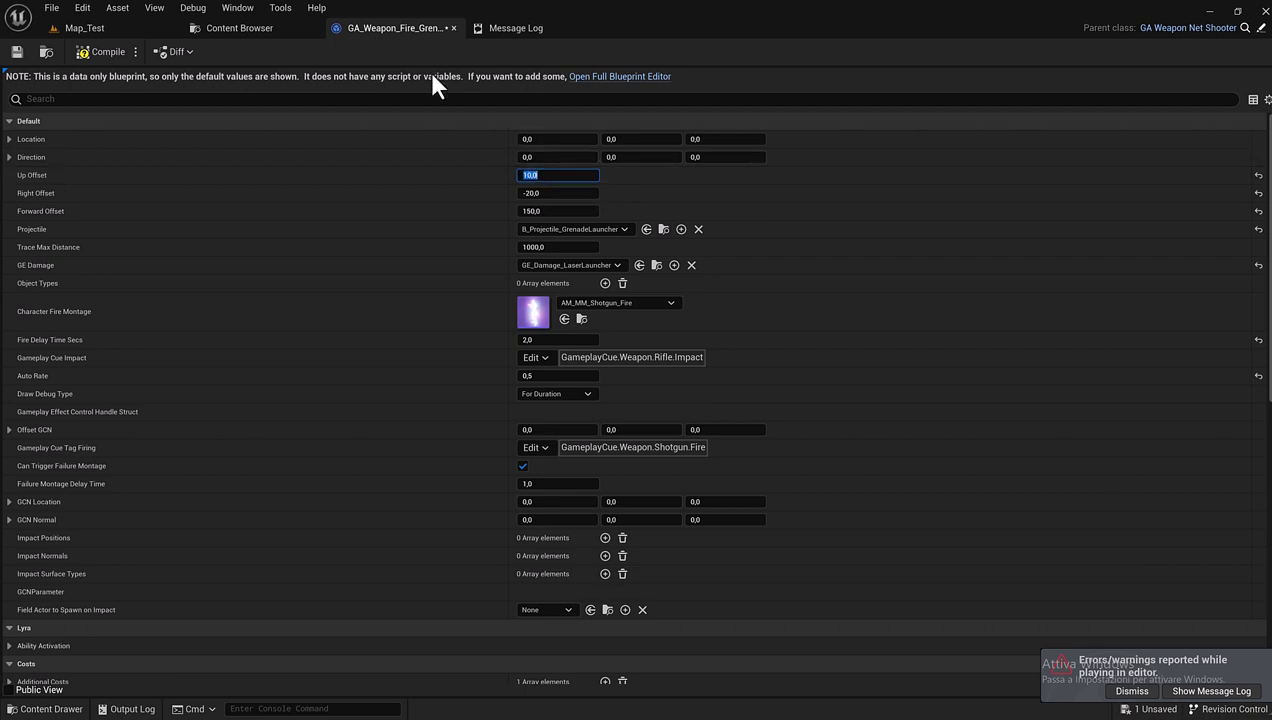
pyautogui.click(95, 30)
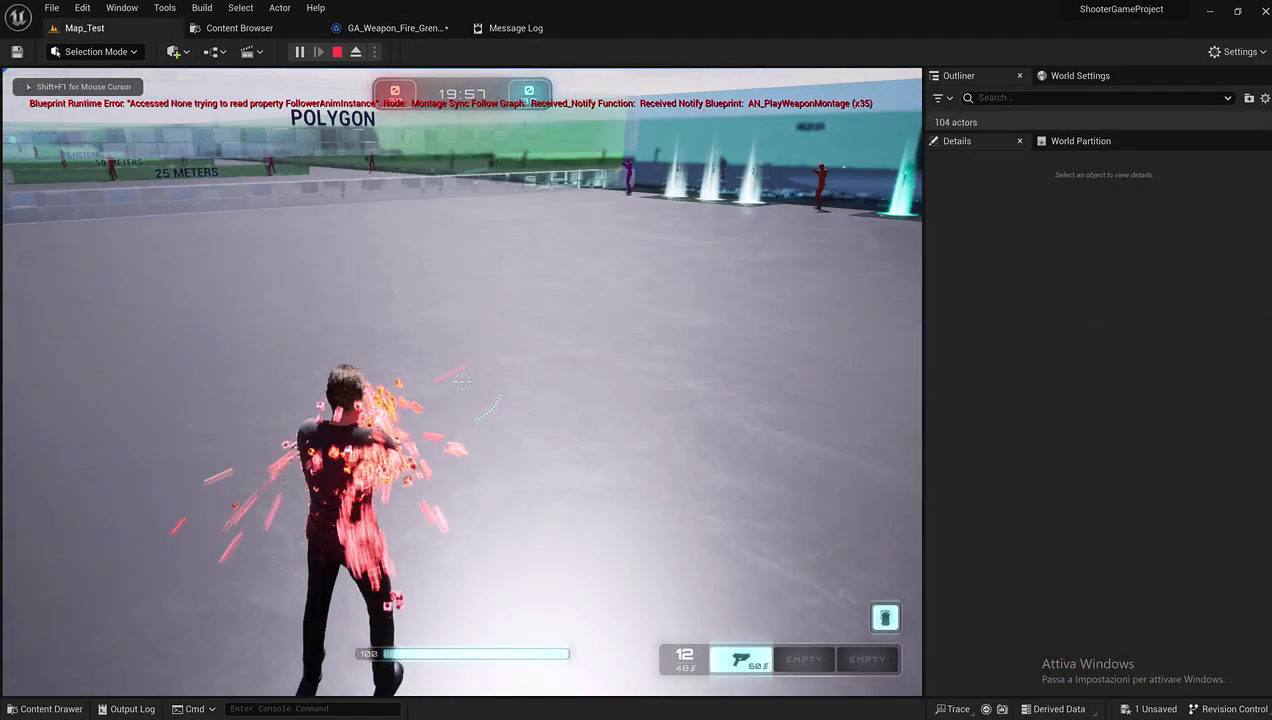
# - Pick up the grenade launcher from its pad and fire hip shots until the magazine empties
pyautogui.press('w')
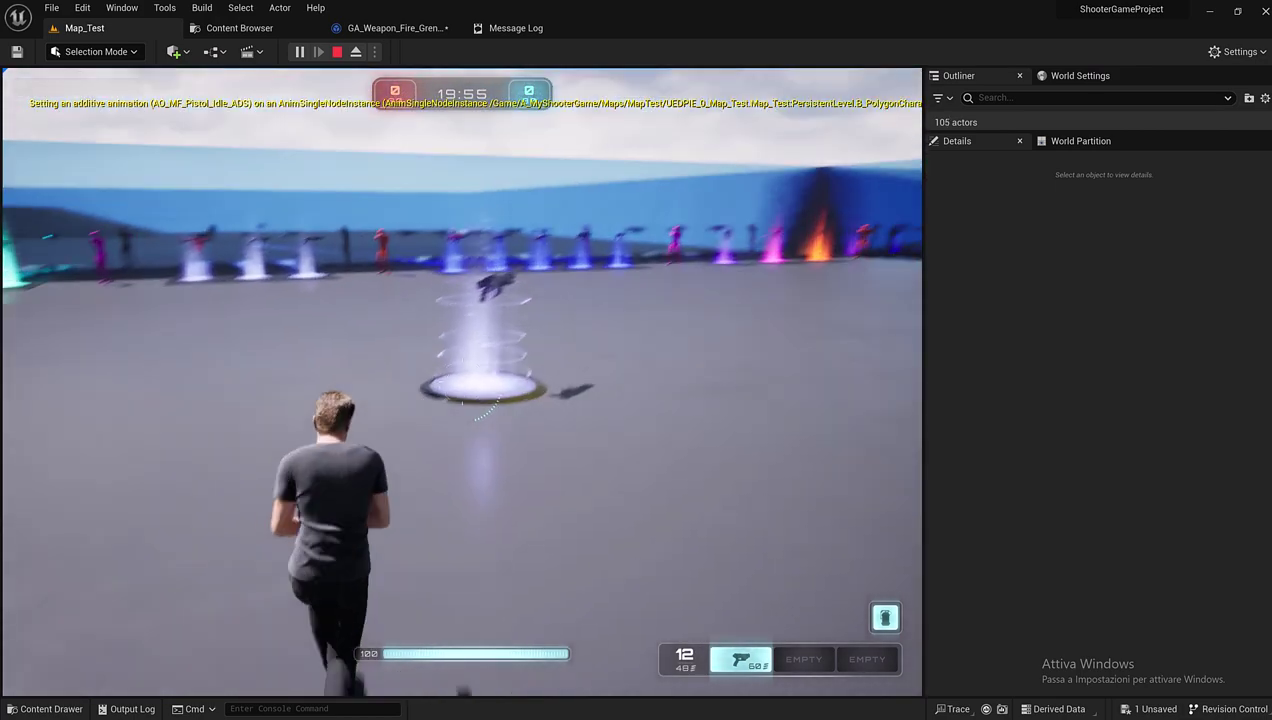
pyautogui.press('w')
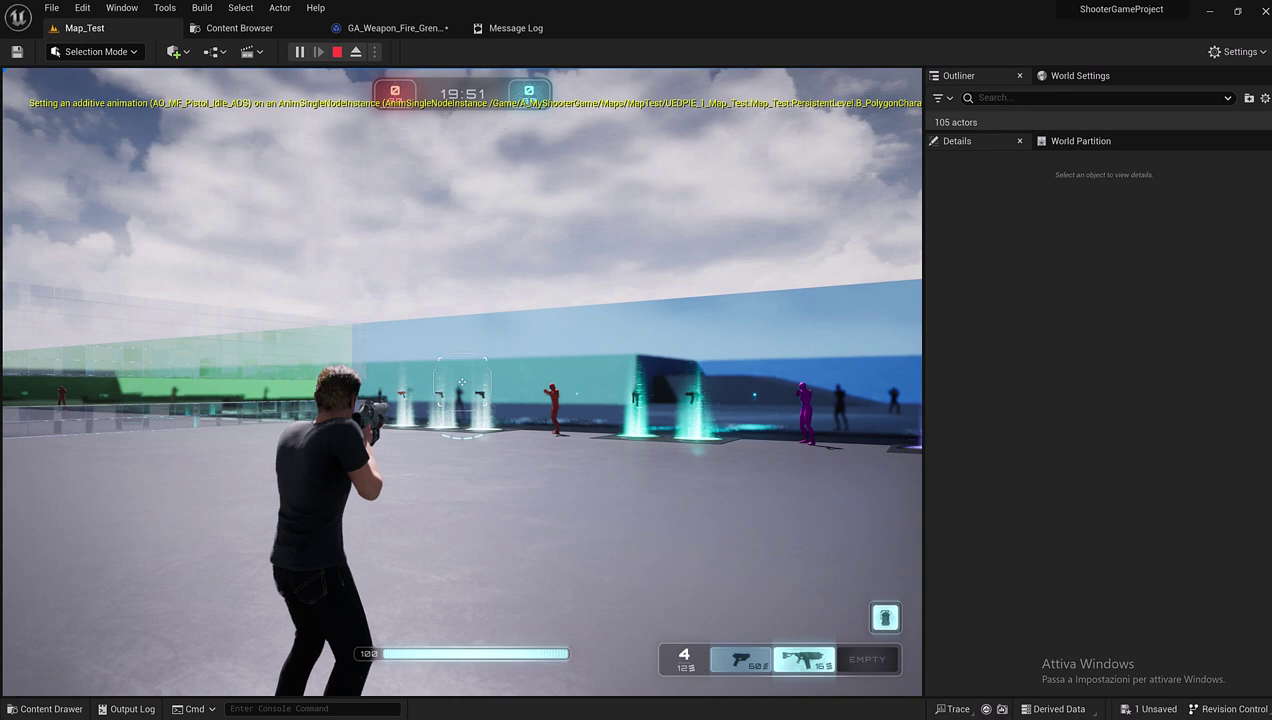
pyautogui.click(461, 382)
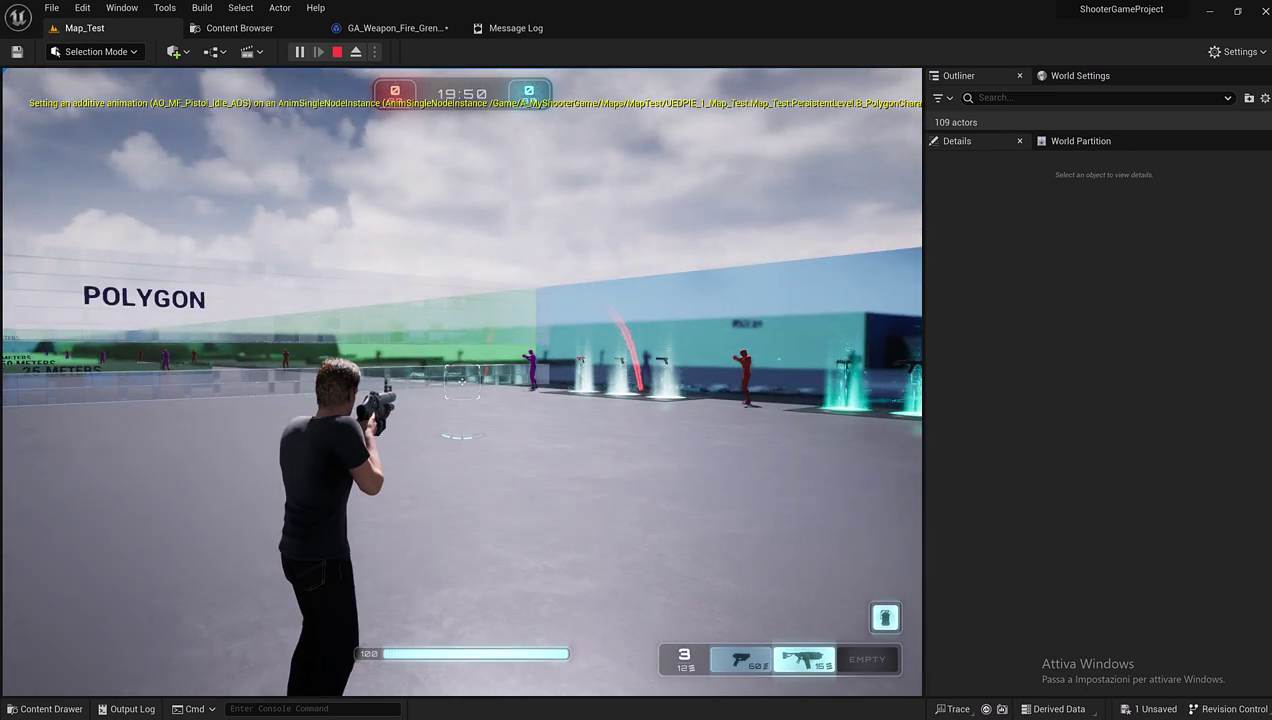
pyautogui.click(461, 382)
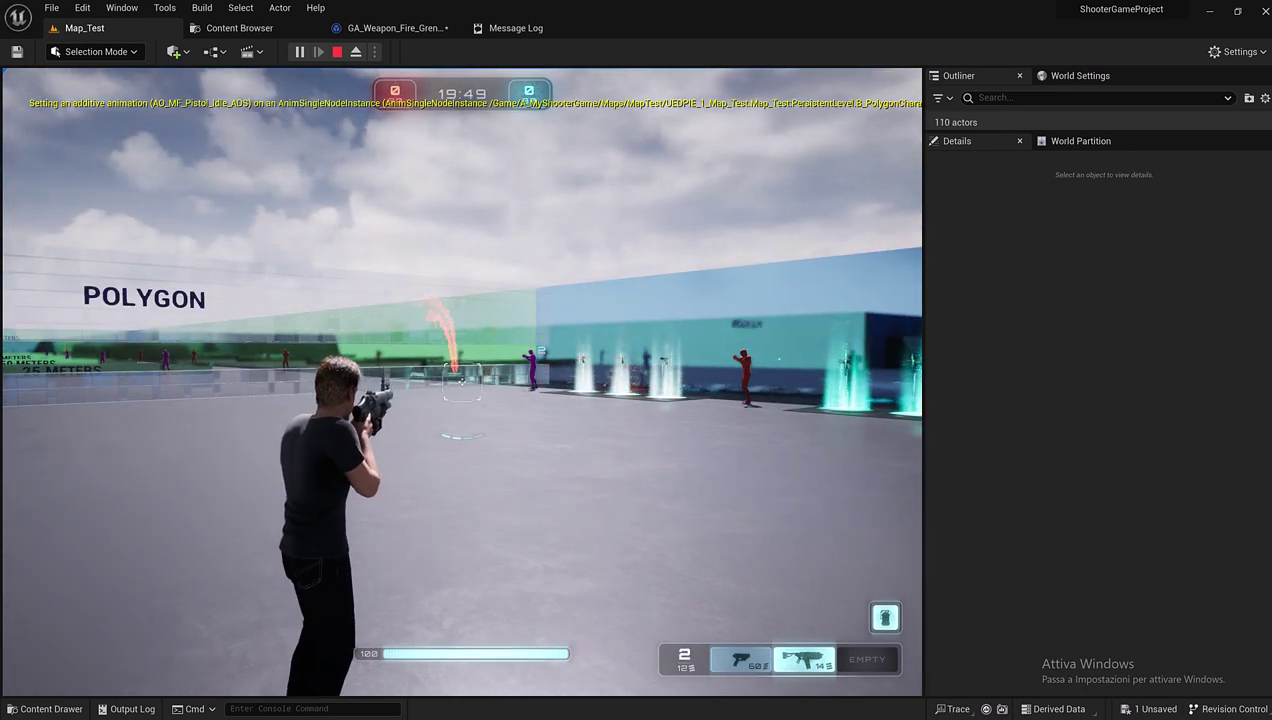
pyautogui.click(461, 382)
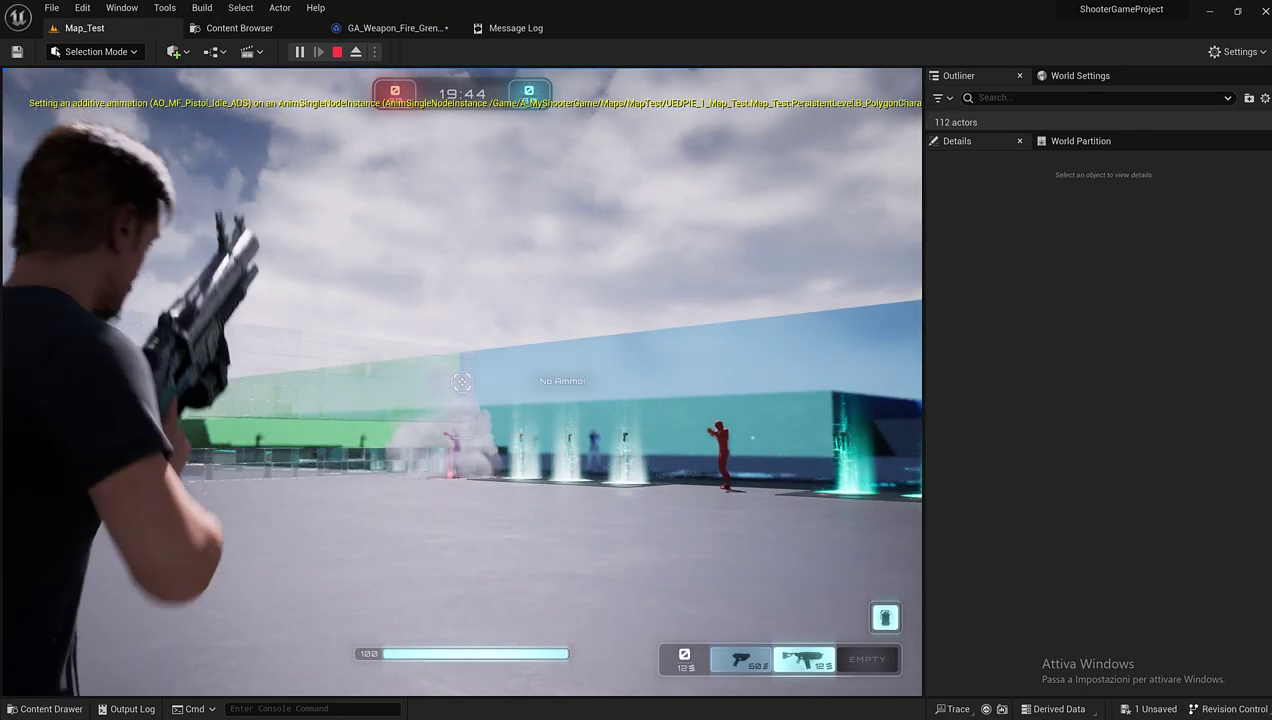
pyautogui.click(461, 382)
# - Run toward the blue wall targets, fire two aimed grenades, and stop the play session
pyautogui.press('w')
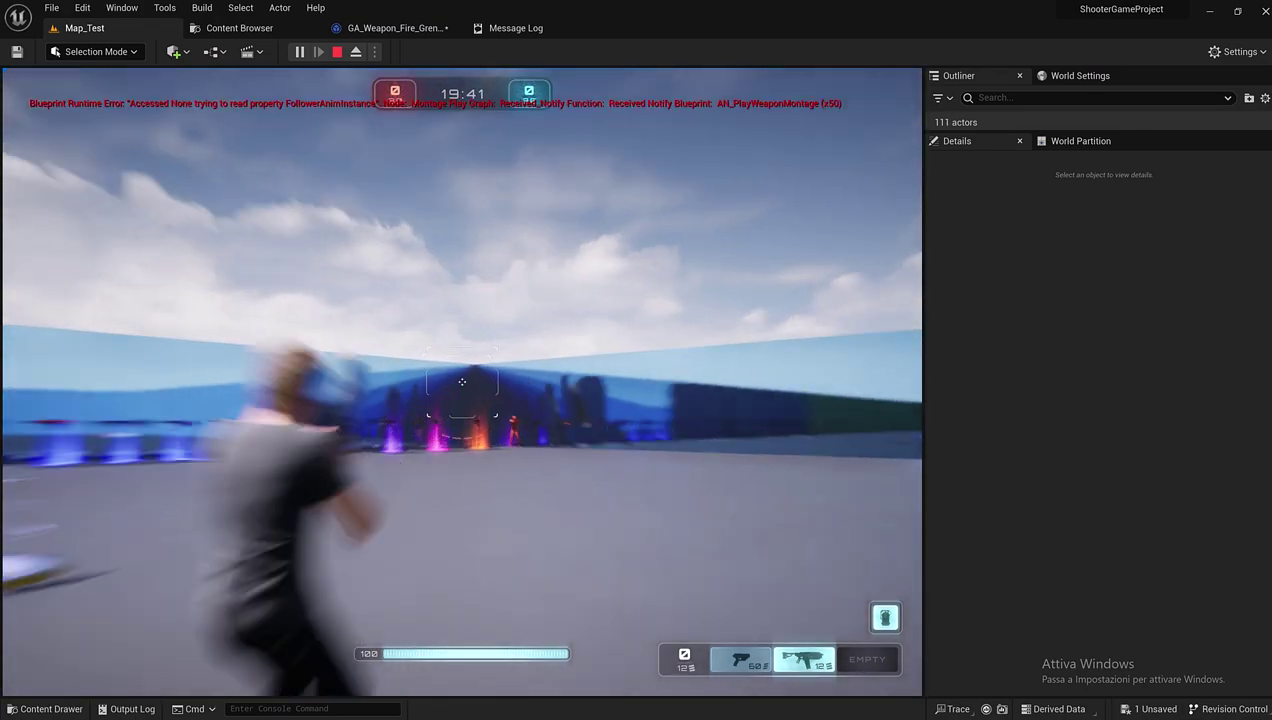
pyautogui.click(461, 382)
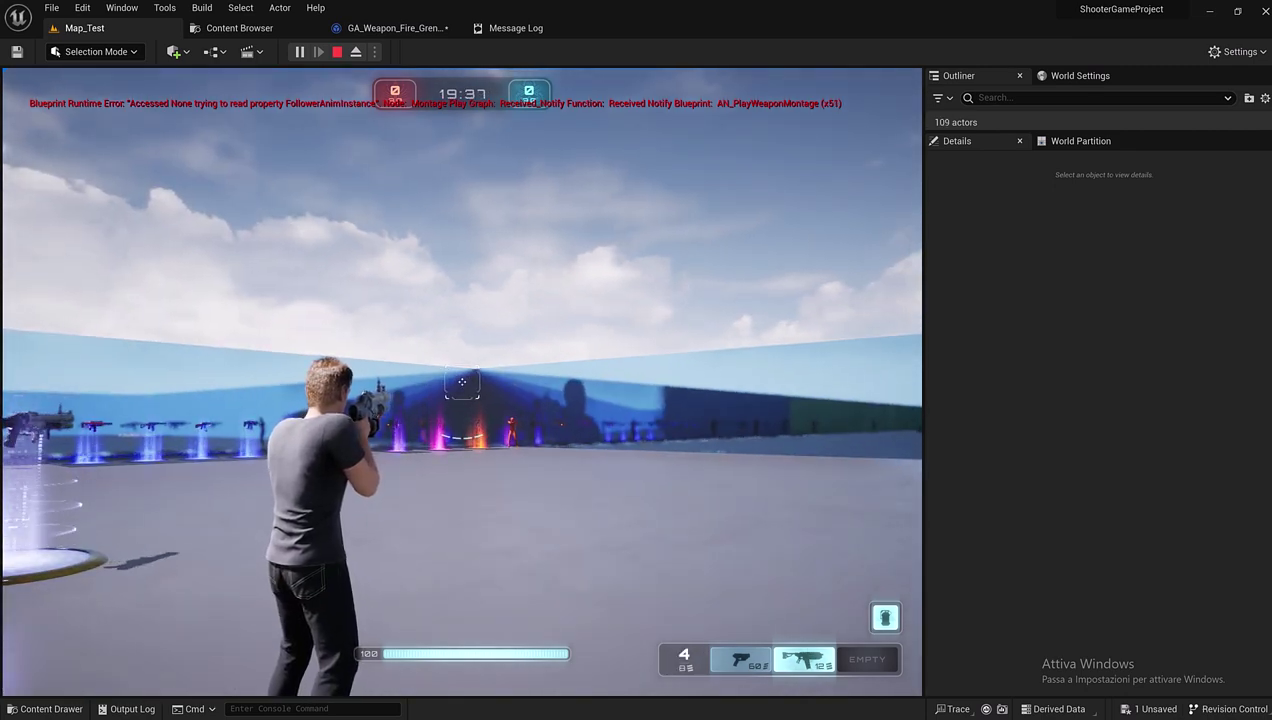
pyautogui.rightClick(461, 382)
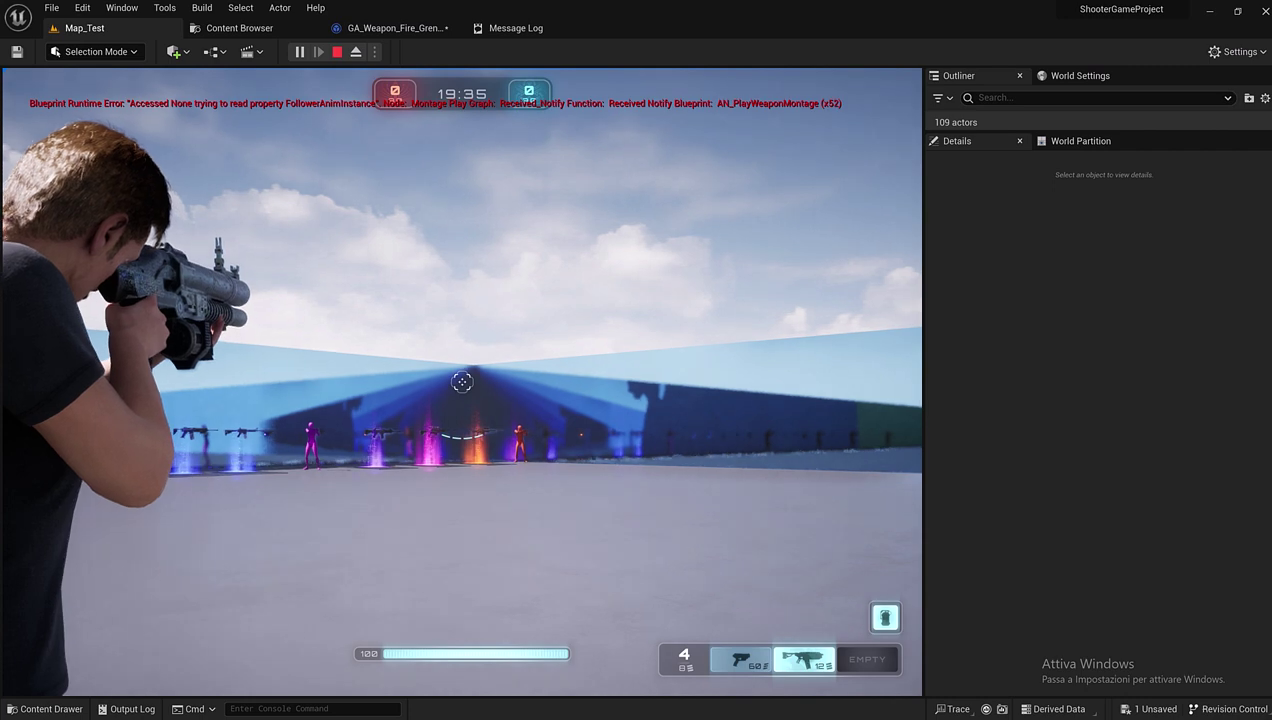
pyautogui.click(461, 382)
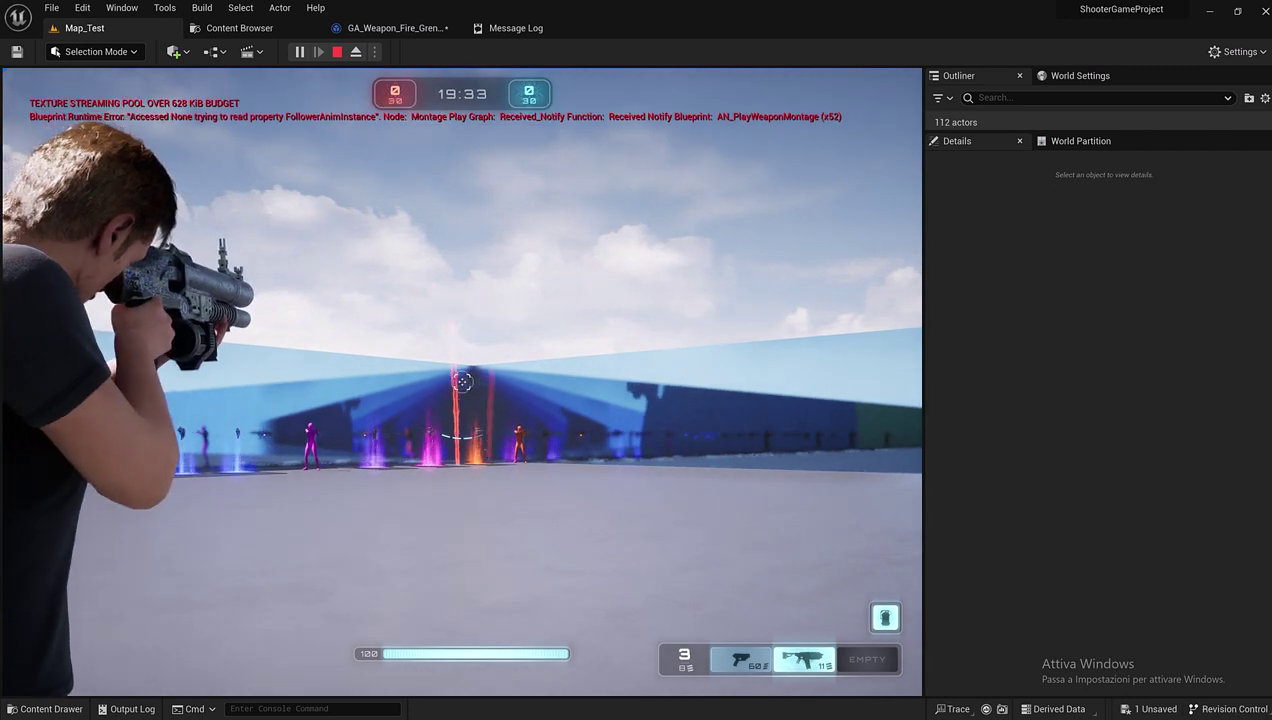
pyautogui.click(461, 382)
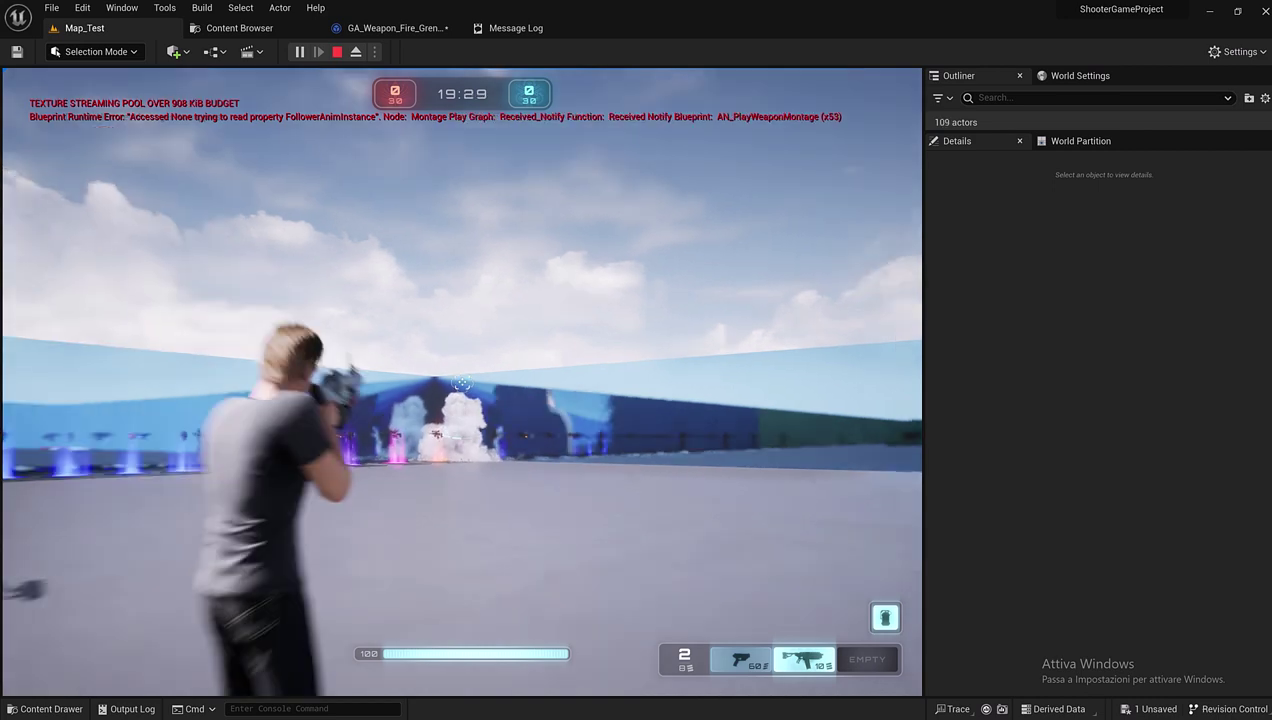
pyautogui.press('Escape')
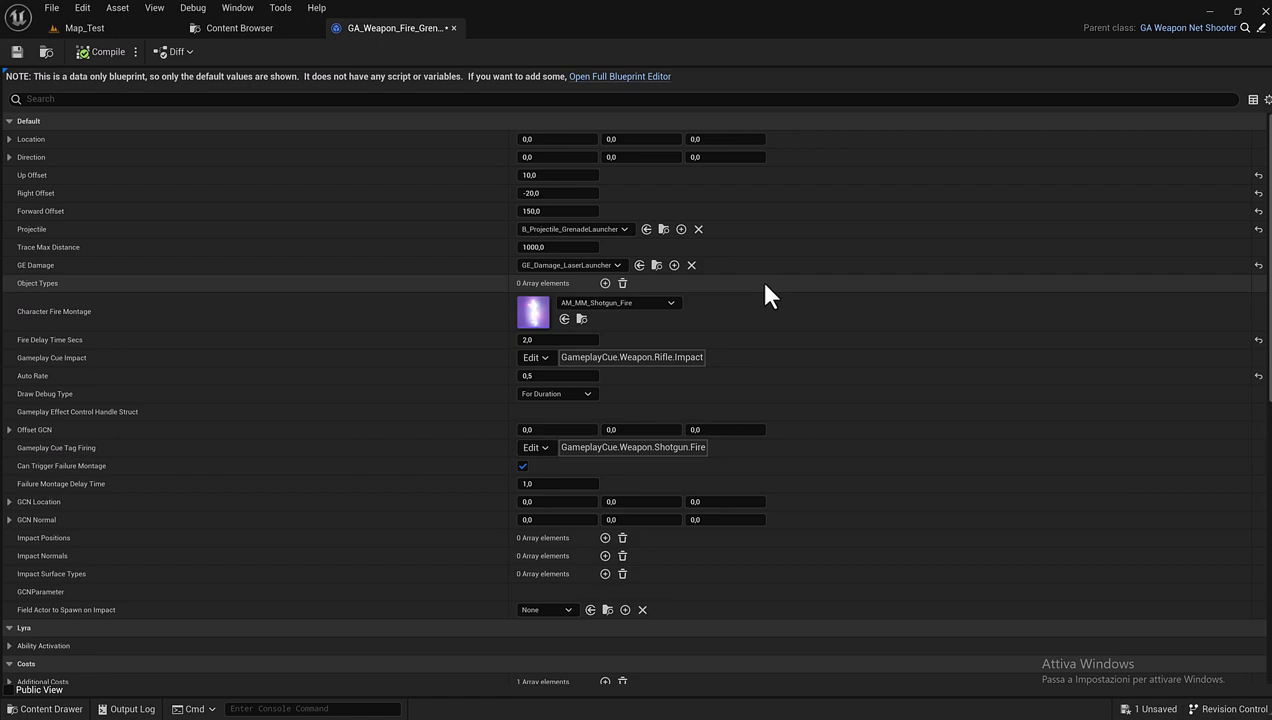
# - Show the 17 GrenadeLauncher folder assets, including B_Projectile_GrenadeLauncher, in the Content Browser
pyautogui.click(249, 33)
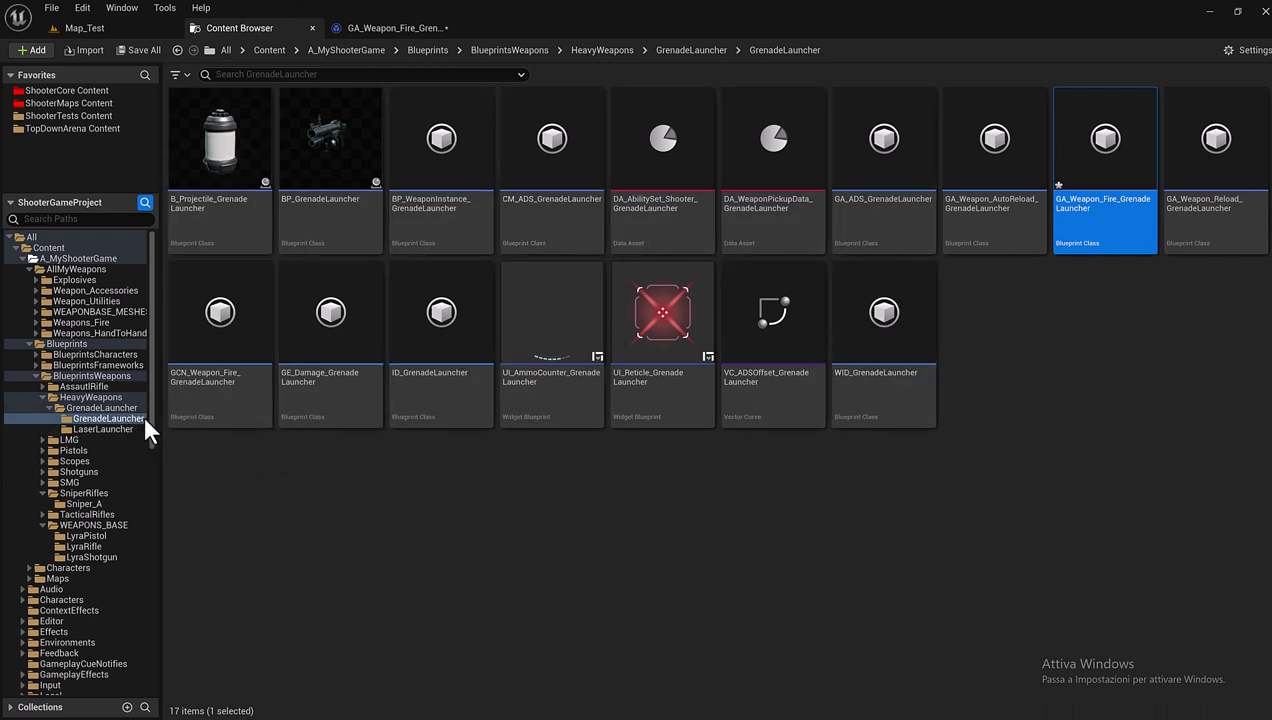
# - Clear the asset selection and open GA_Weapon_Fire_GrenadeLauncher's class defaults from the Content Browser
pyautogui.moveTo(236, 148)
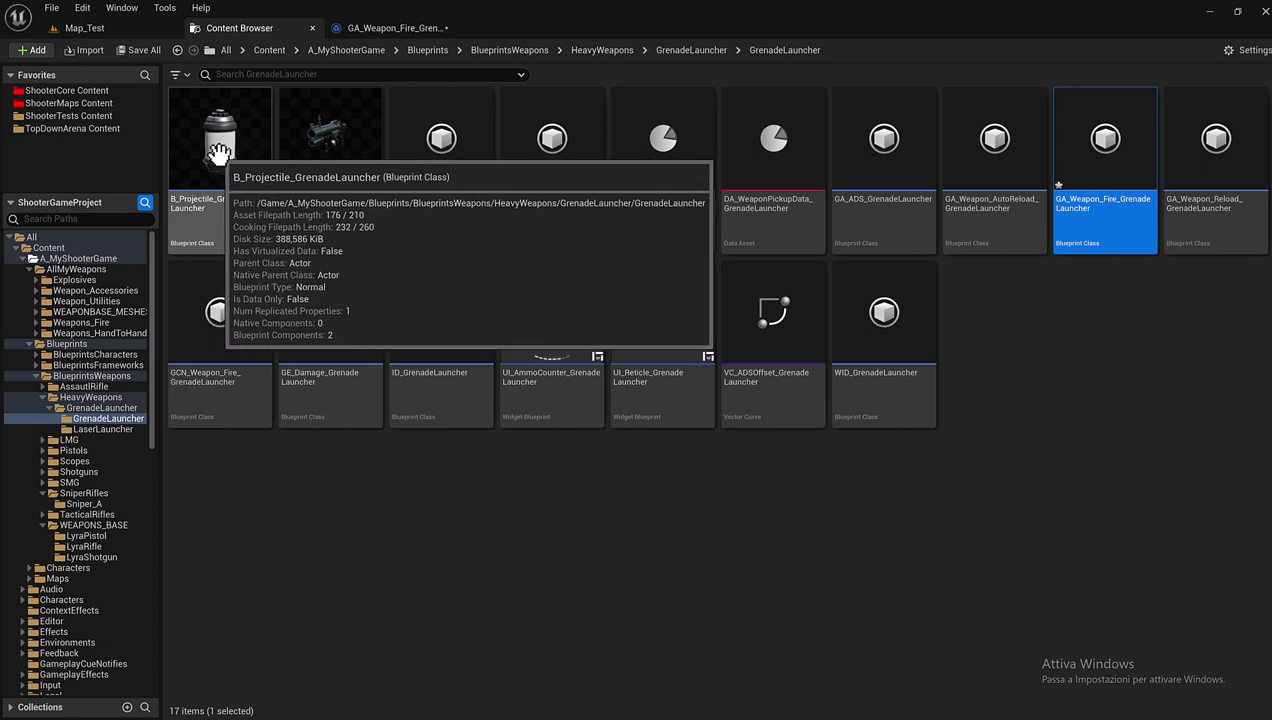
pyautogui.moveTo(369, 216)
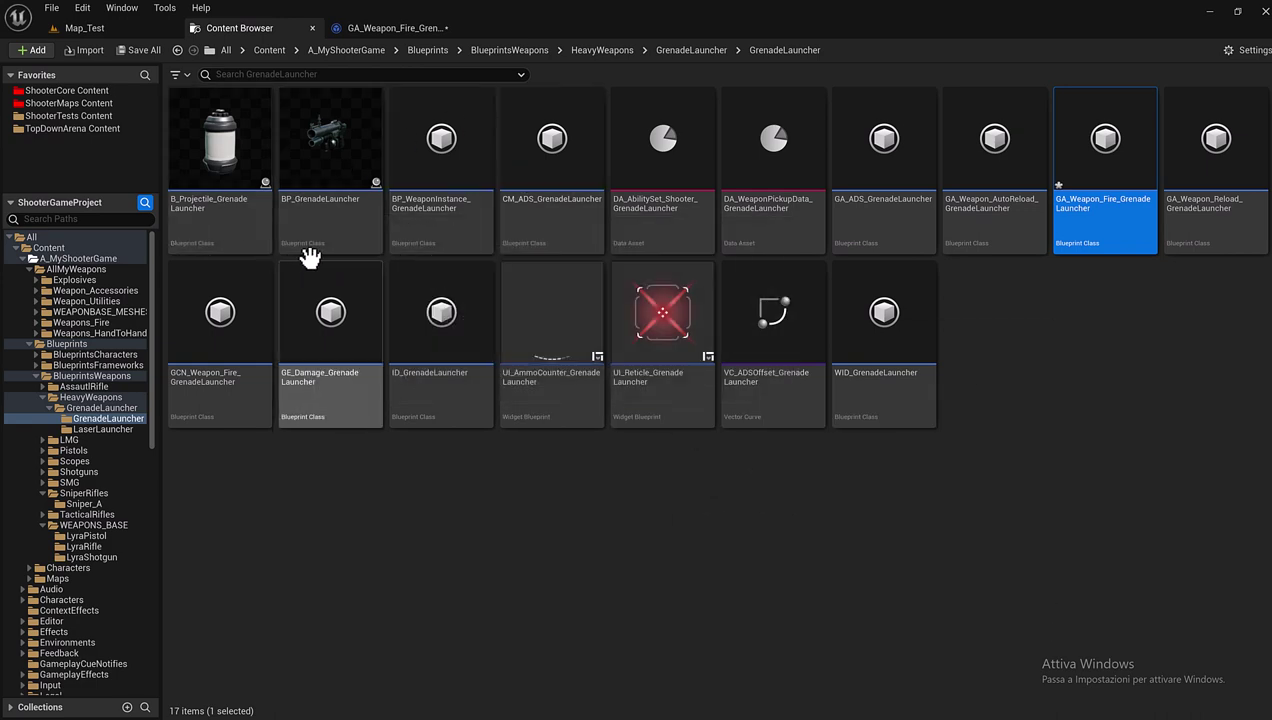
pyautogui.moveTo(329, 312)
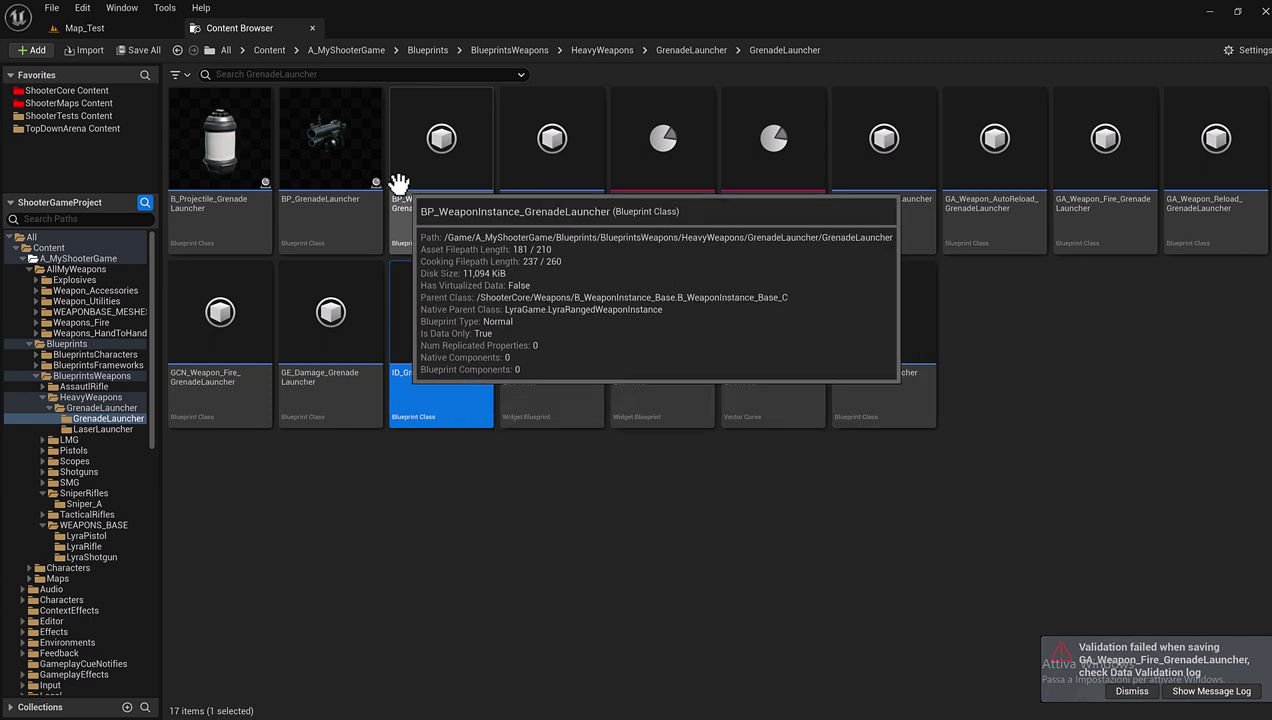
pyautogui.moveTo(379, 245)
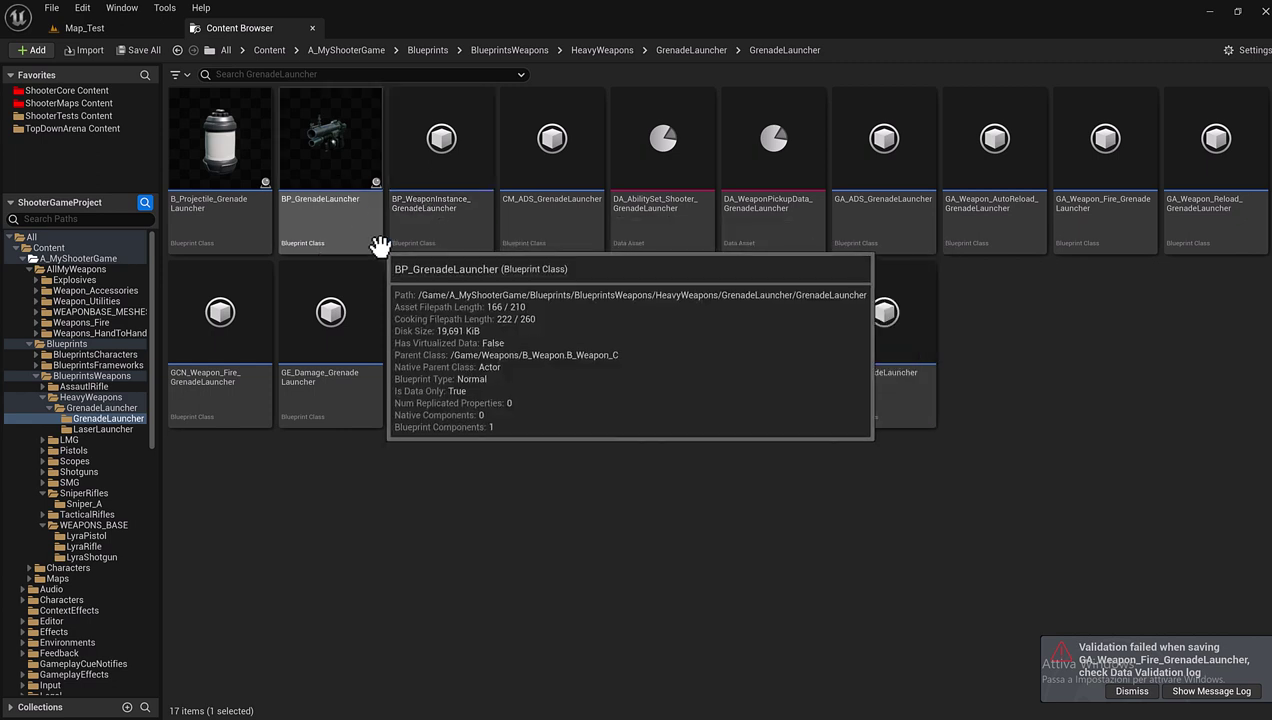
pyautogui.click(705, 488)
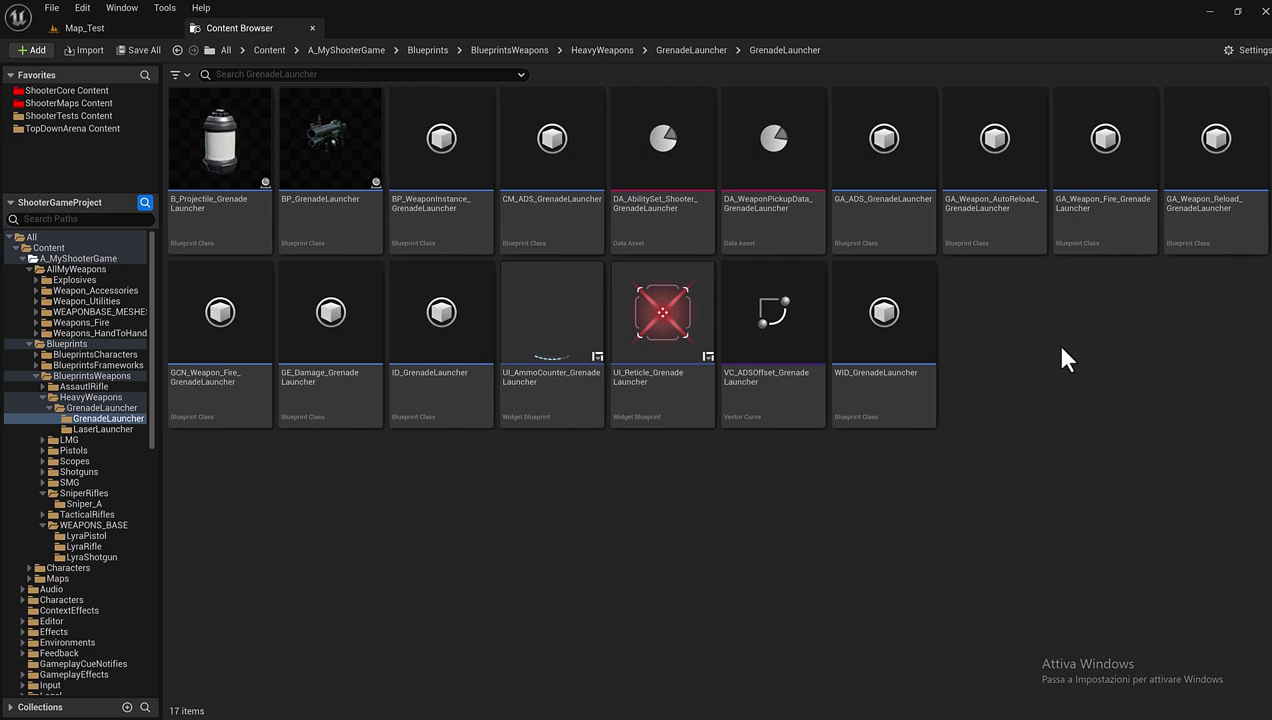
pyautogui.moveTo(1098, 208)
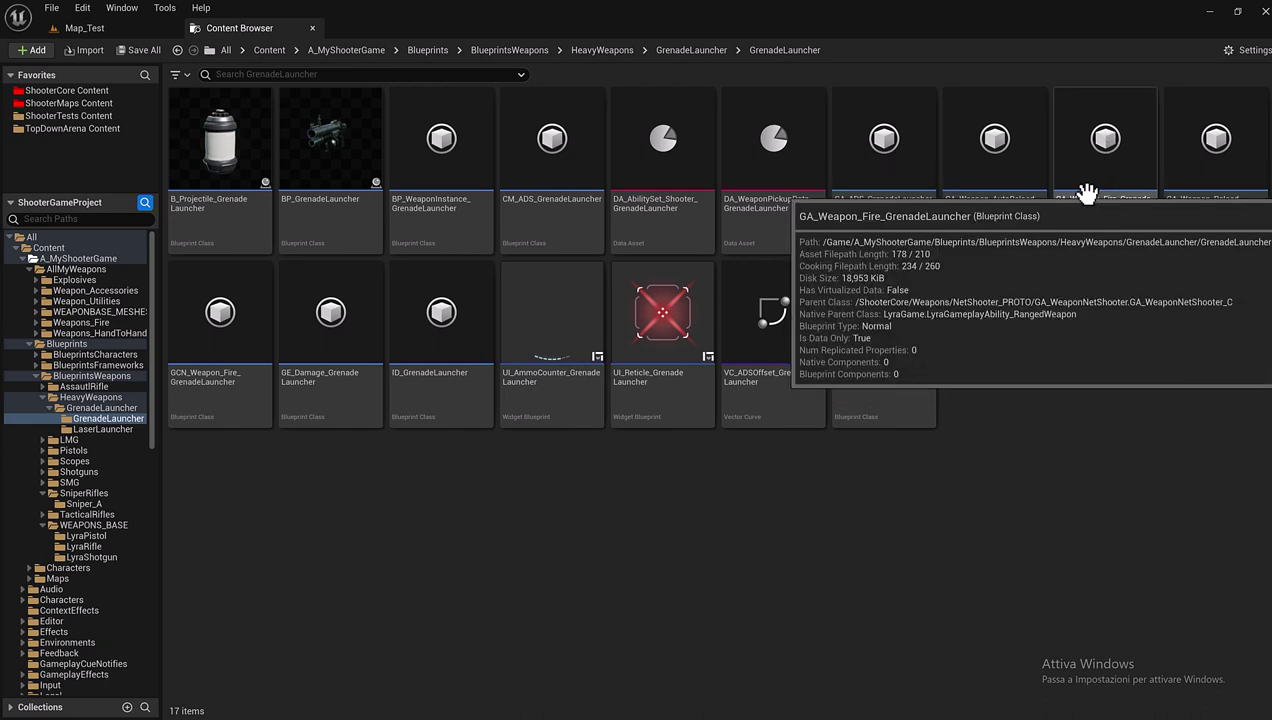
pyautogui.doubleClick(1086, 191)
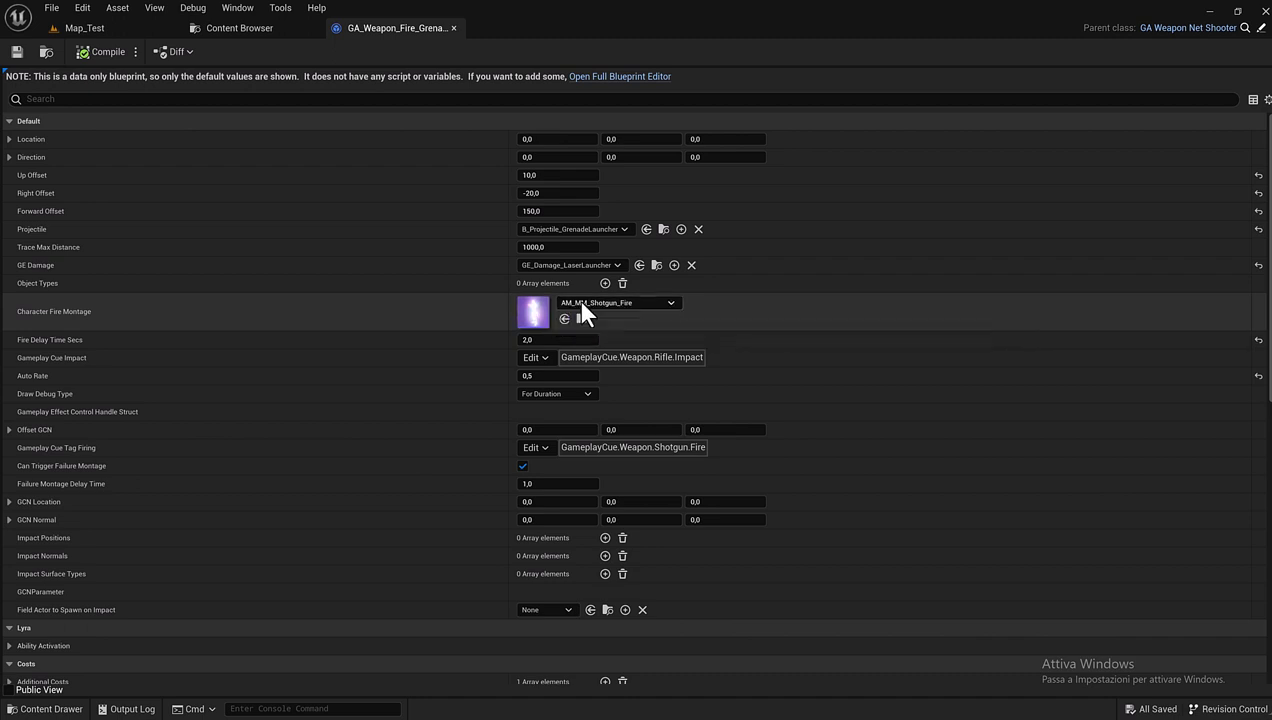
# - Close the GA_Weapon_Fire_GrenadeLauncher editor tab, returning to the GrenadeLauncher folder view
pyautogui.click(453, 28)
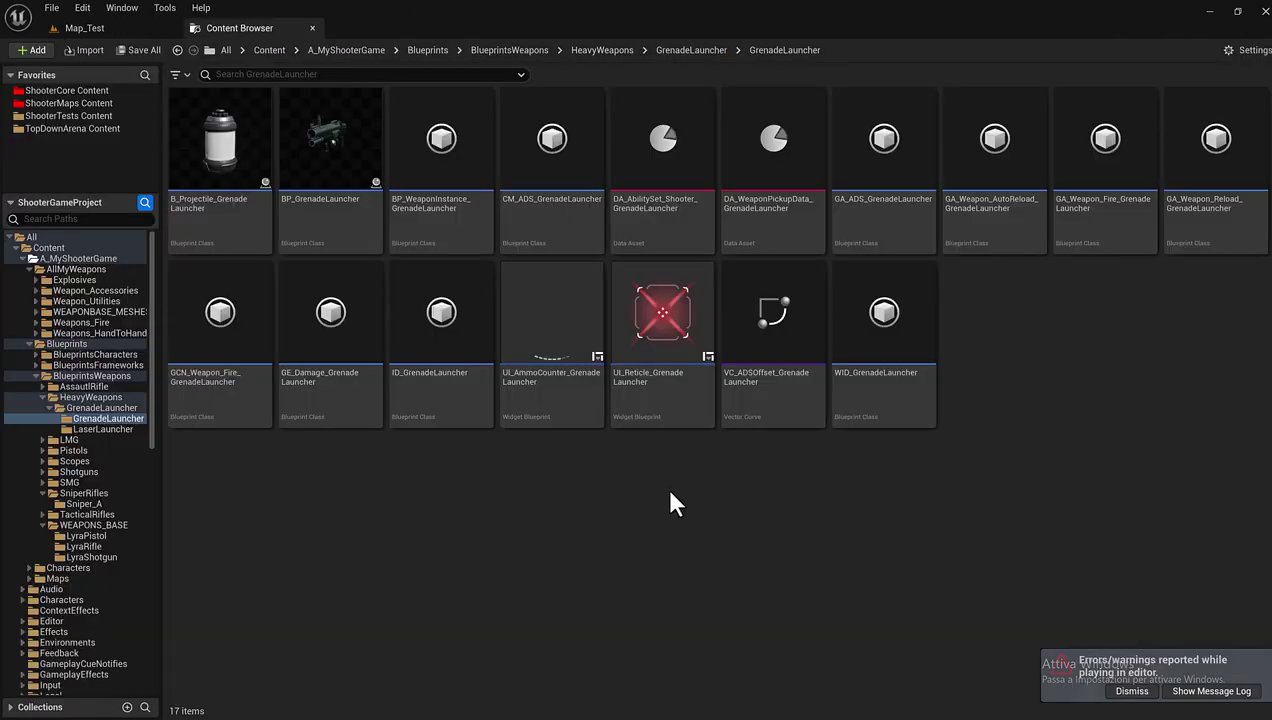